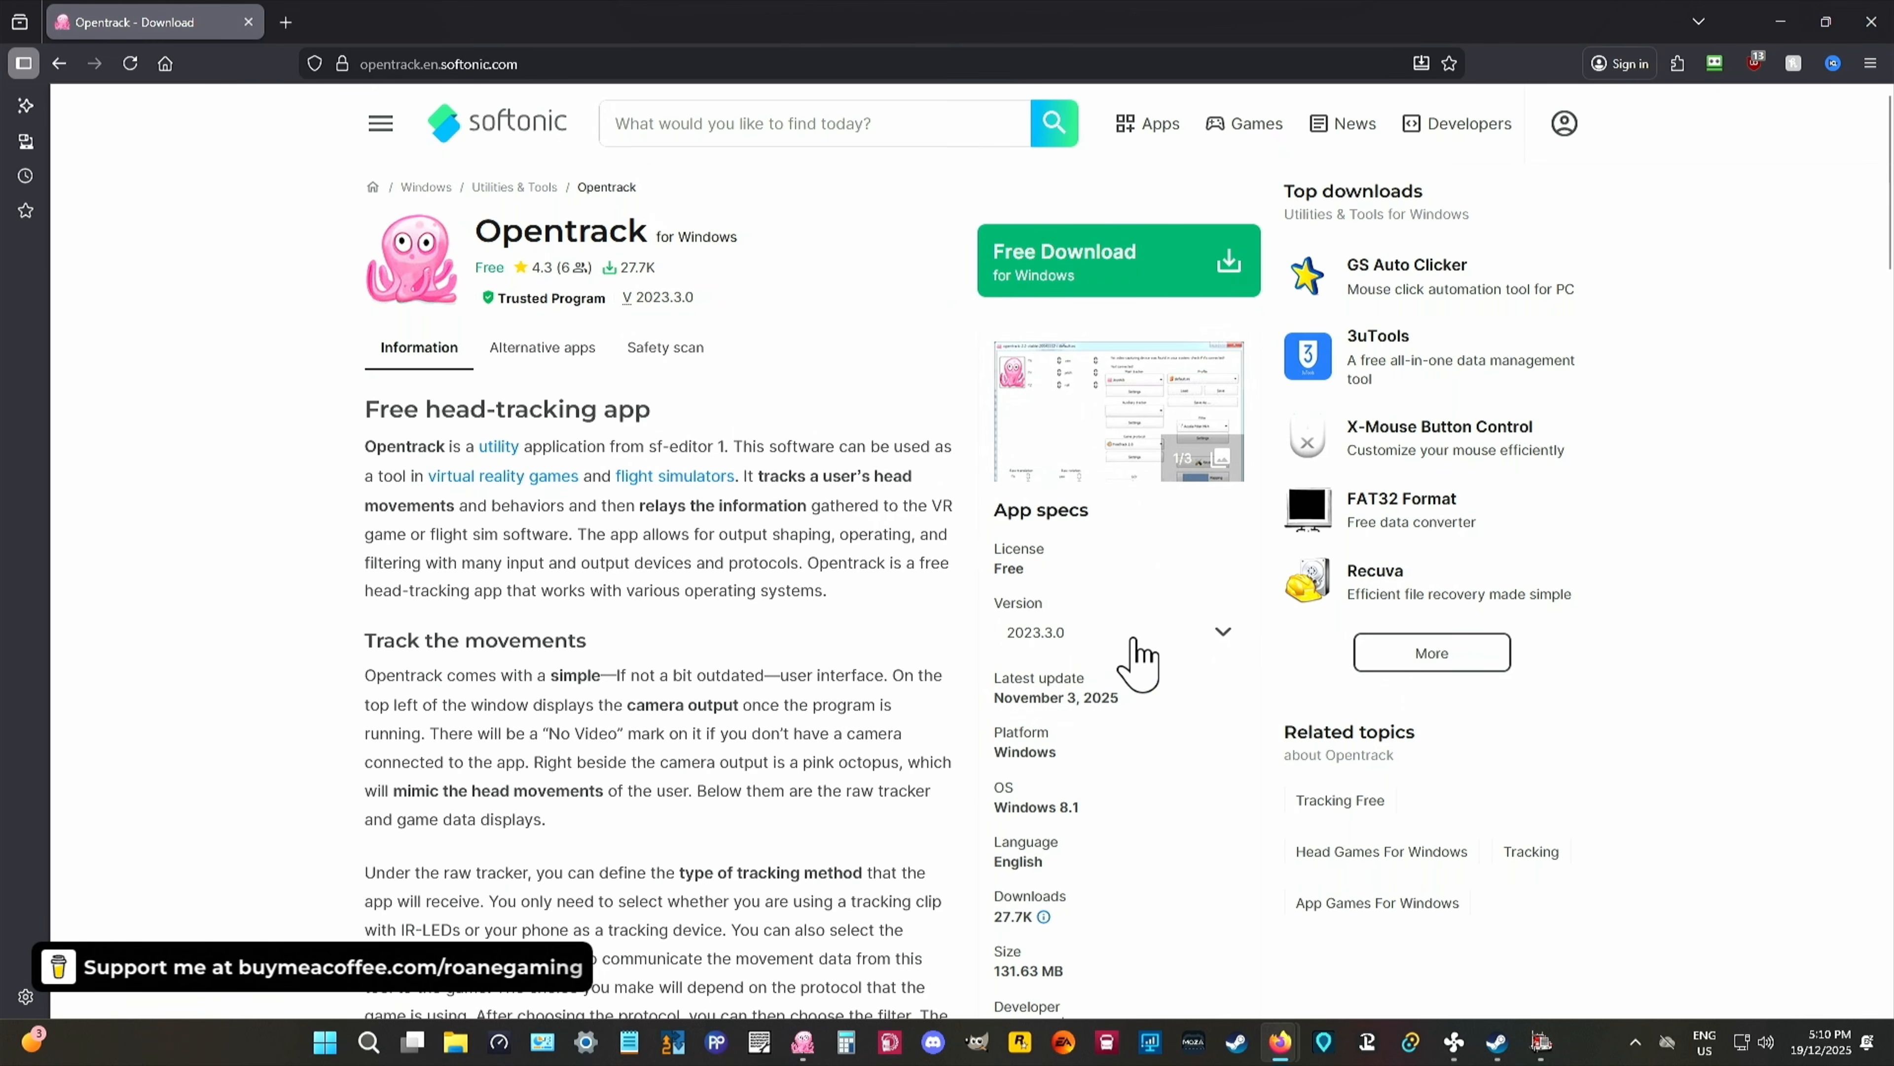
Step: Examine the opentrack 2023.3.0 release notes and its downloadable assets on GitHub, then close that page
{"action": "left_click", "coordinate": [1154, 664]}
{"action": "left_click_drag", "start_coordinate": [360, 142], "coordinate": [442, 18]}
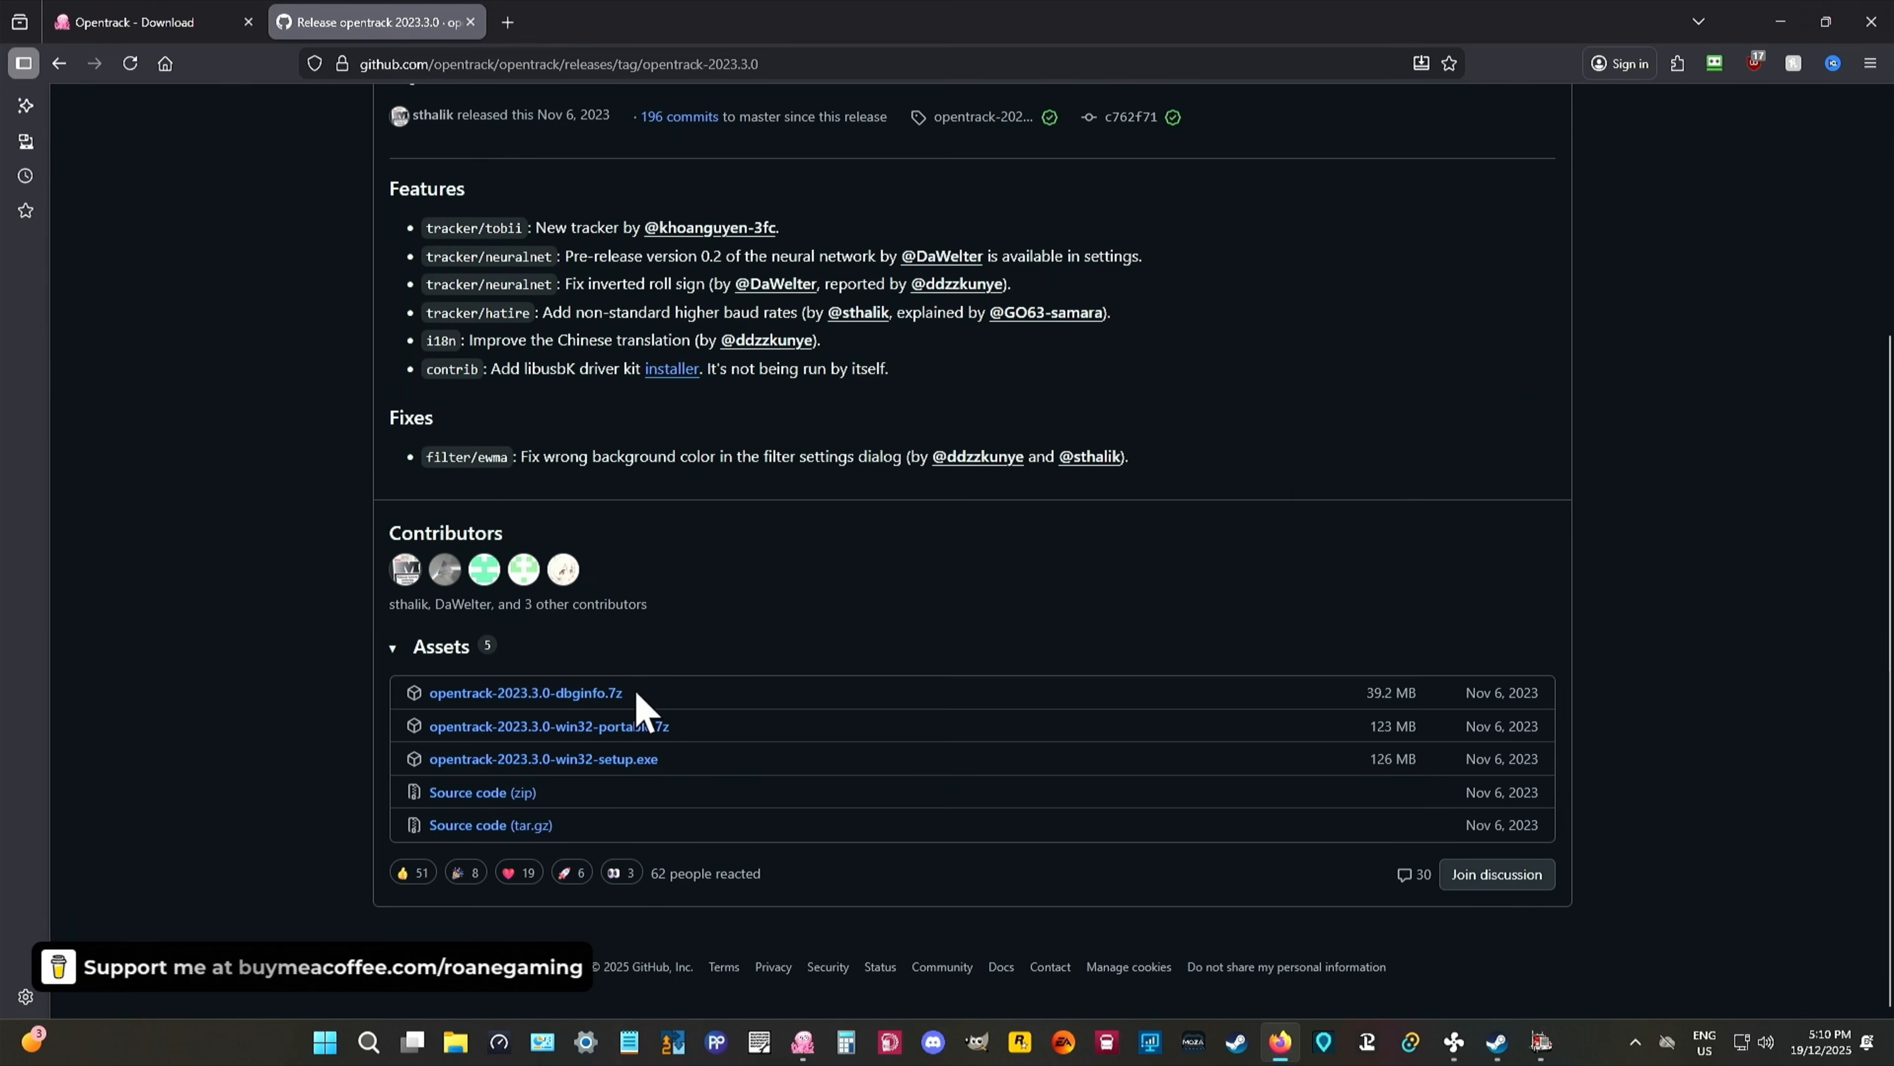
{"action": "scroll", "coordinate": [1044, 579], "scroll_direction": "up", "scroll_amount": 4}
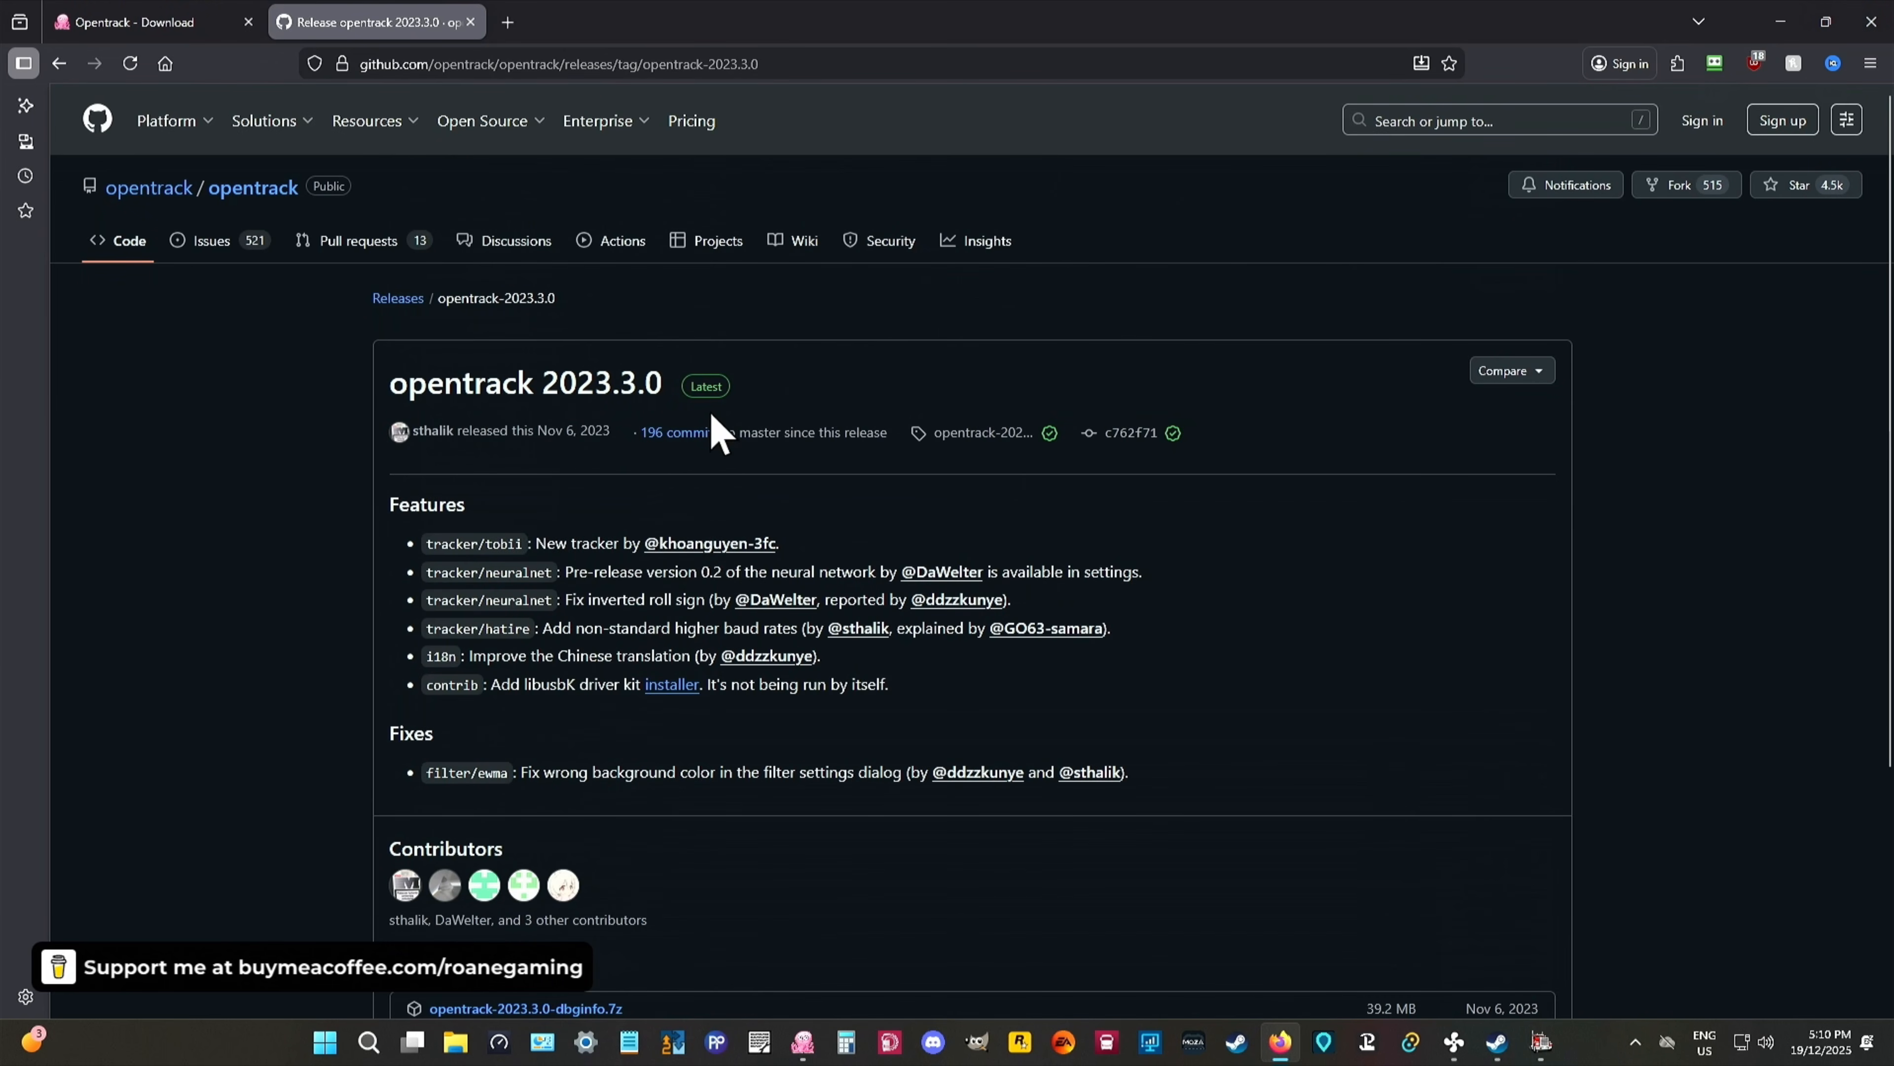
{"action": "scroll", "coordinate": [716, 433], "scroll_direction": "down", "scroll_amount": 4}
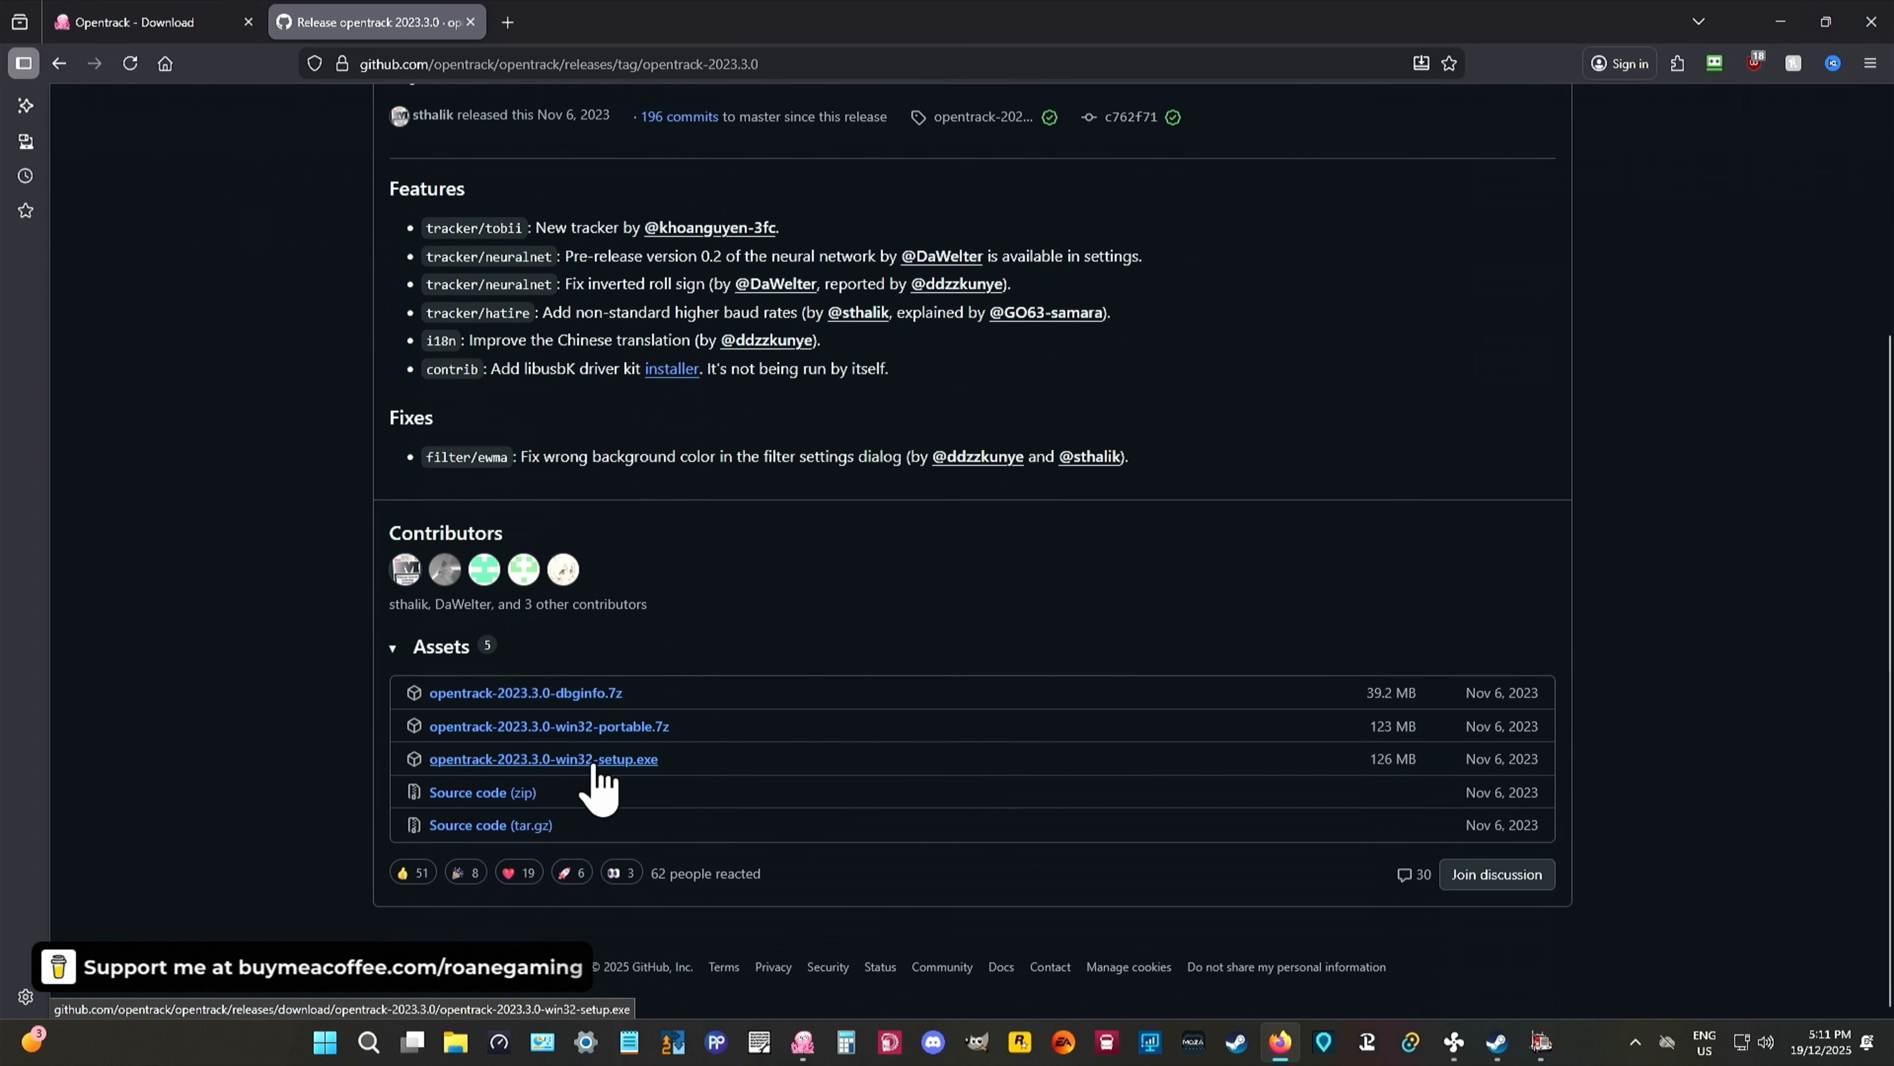
{"action": "scroll", "coordinate": [677, 626], "scroll_direction": "up", "scroll_amount": 5}
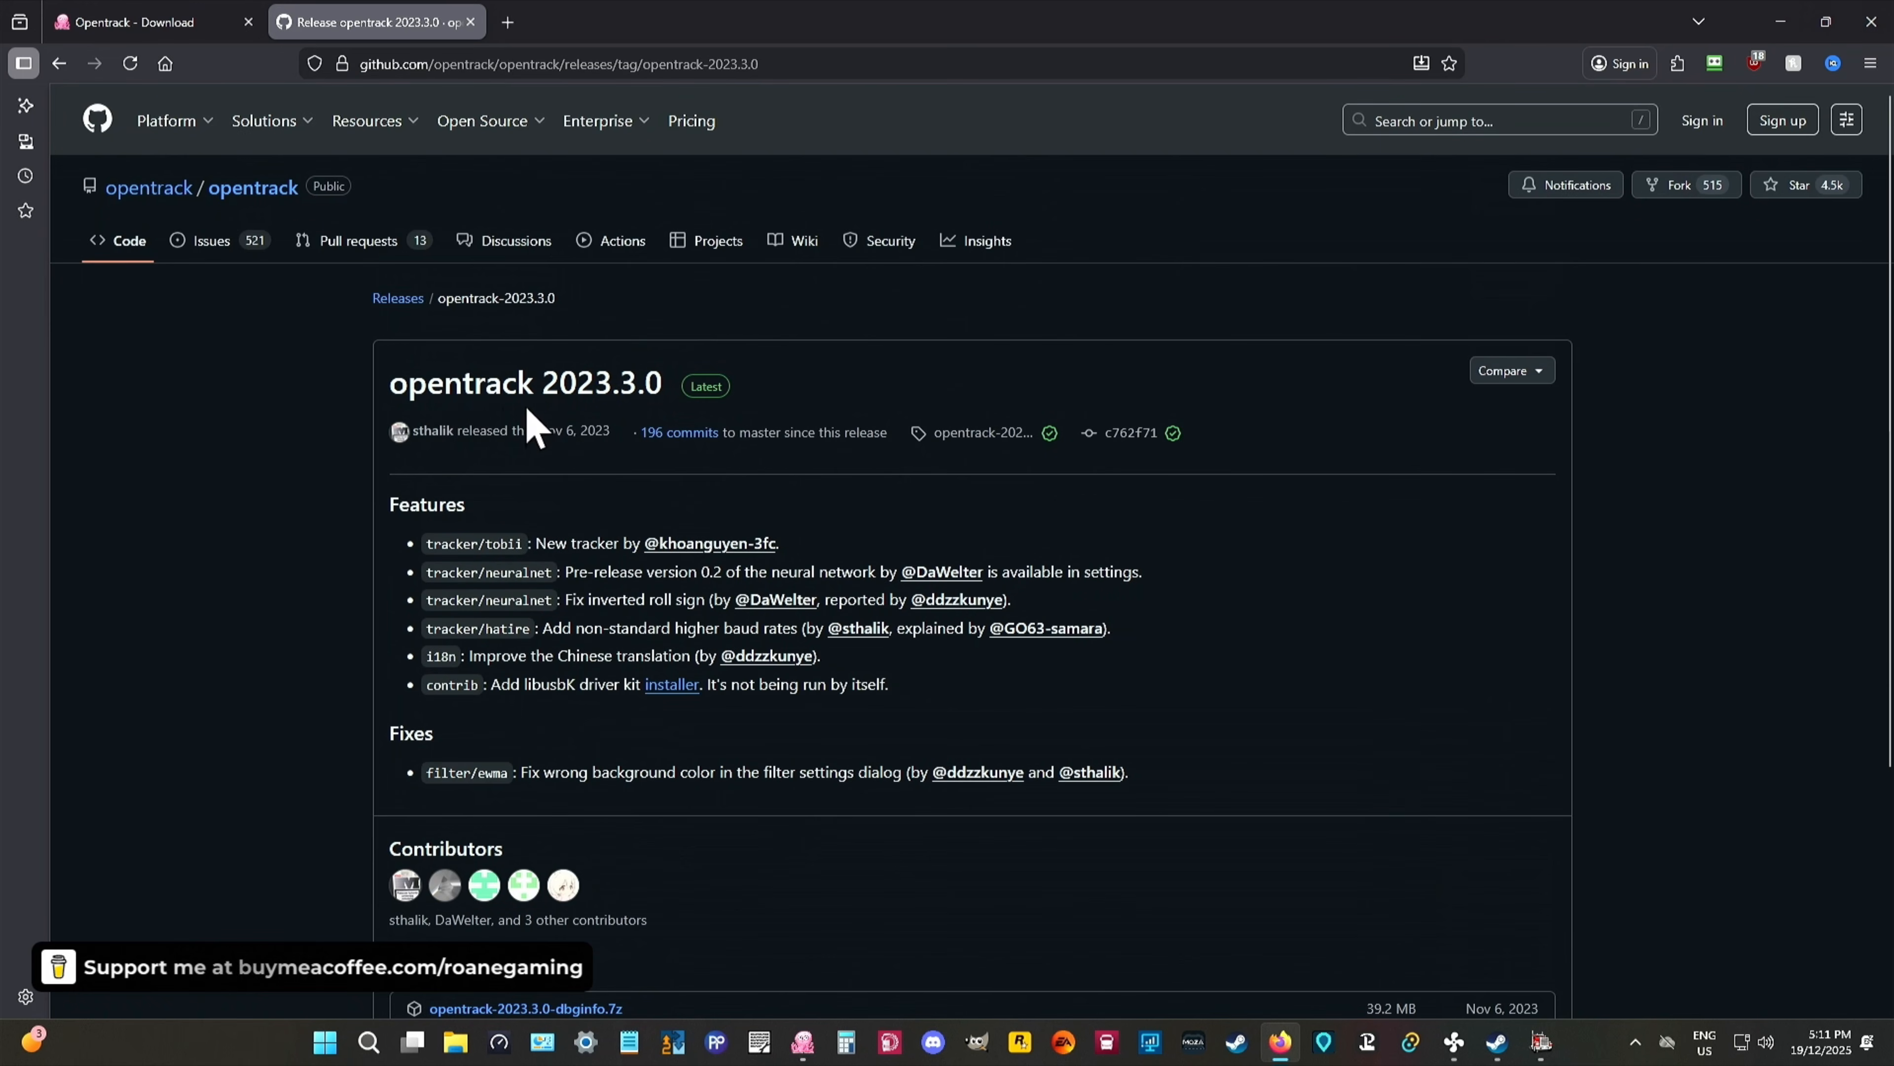
{"action": "scroll", "coordinate": [693, 784], "scroll_direction": "down", "scroll_amount": 3}
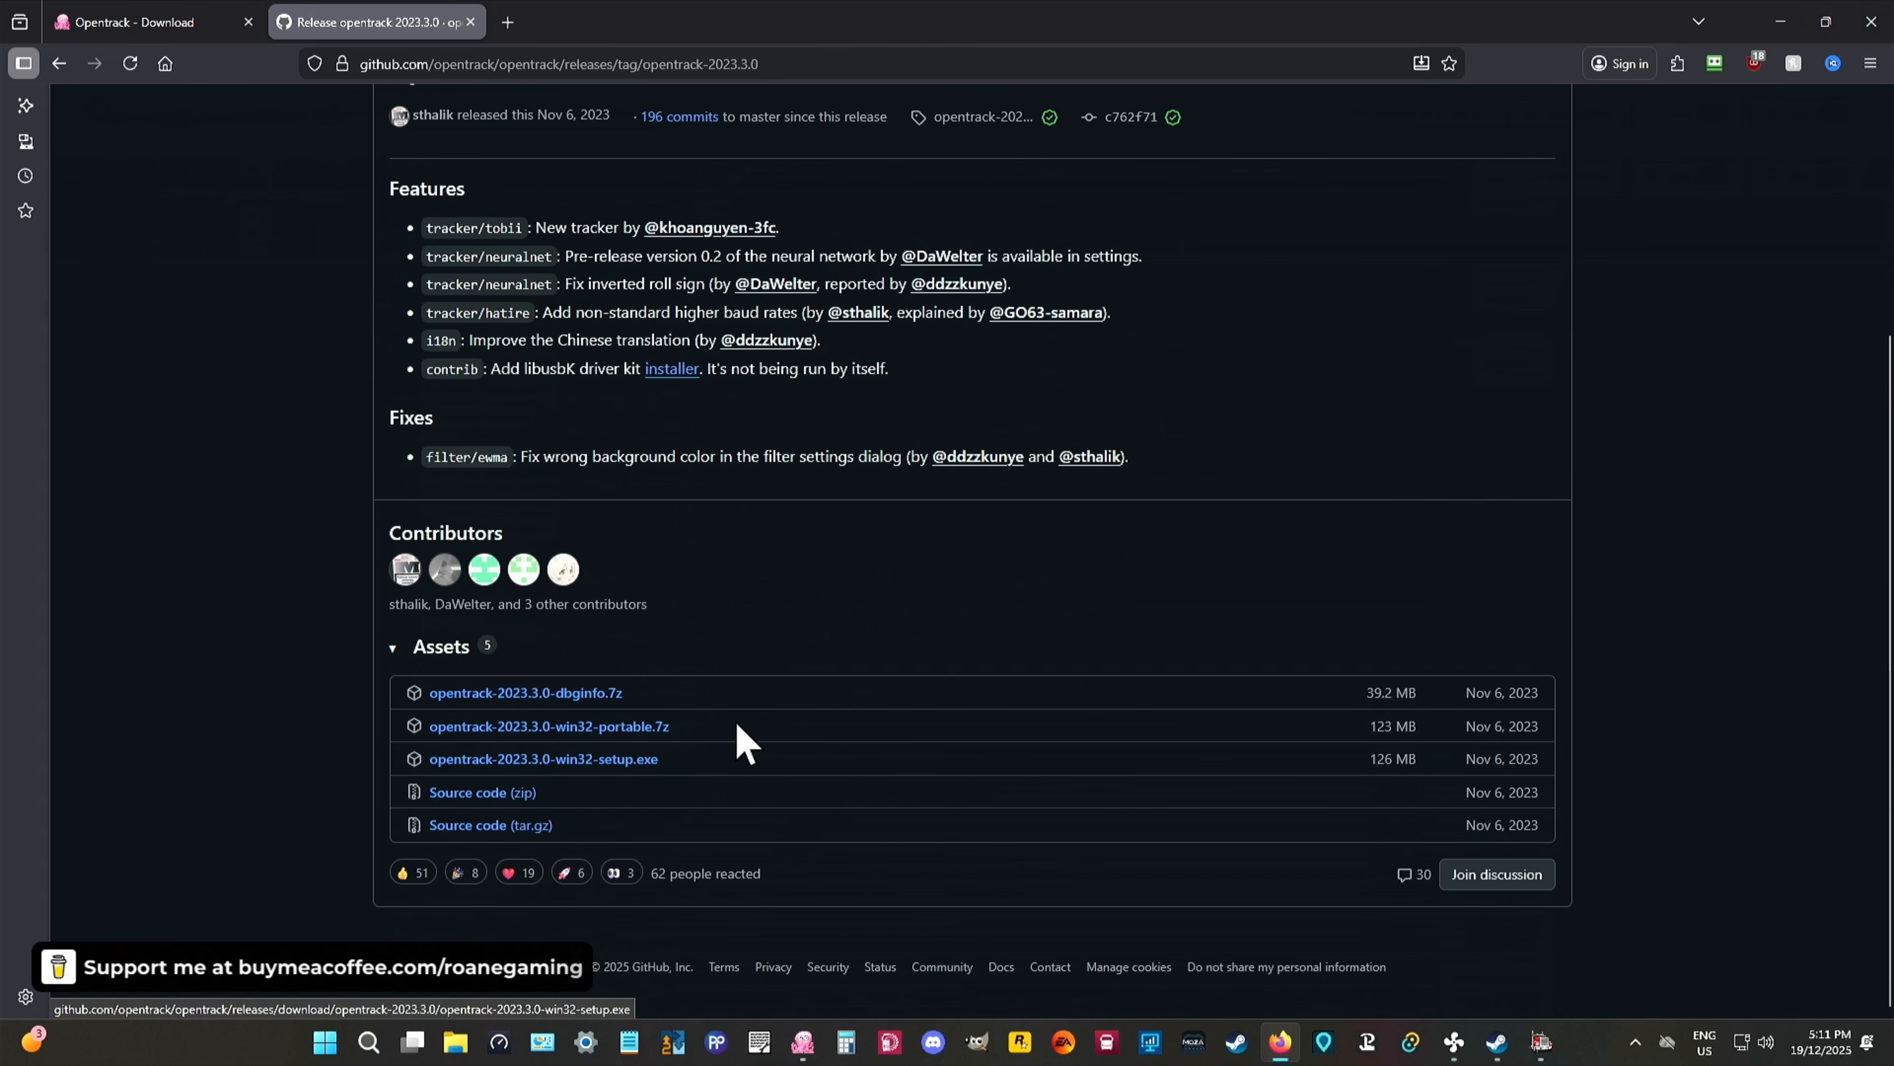
{"action": "scroll", "coordinate": [735, 310], "scroll_direction": "up", "scroll_amount": 3}
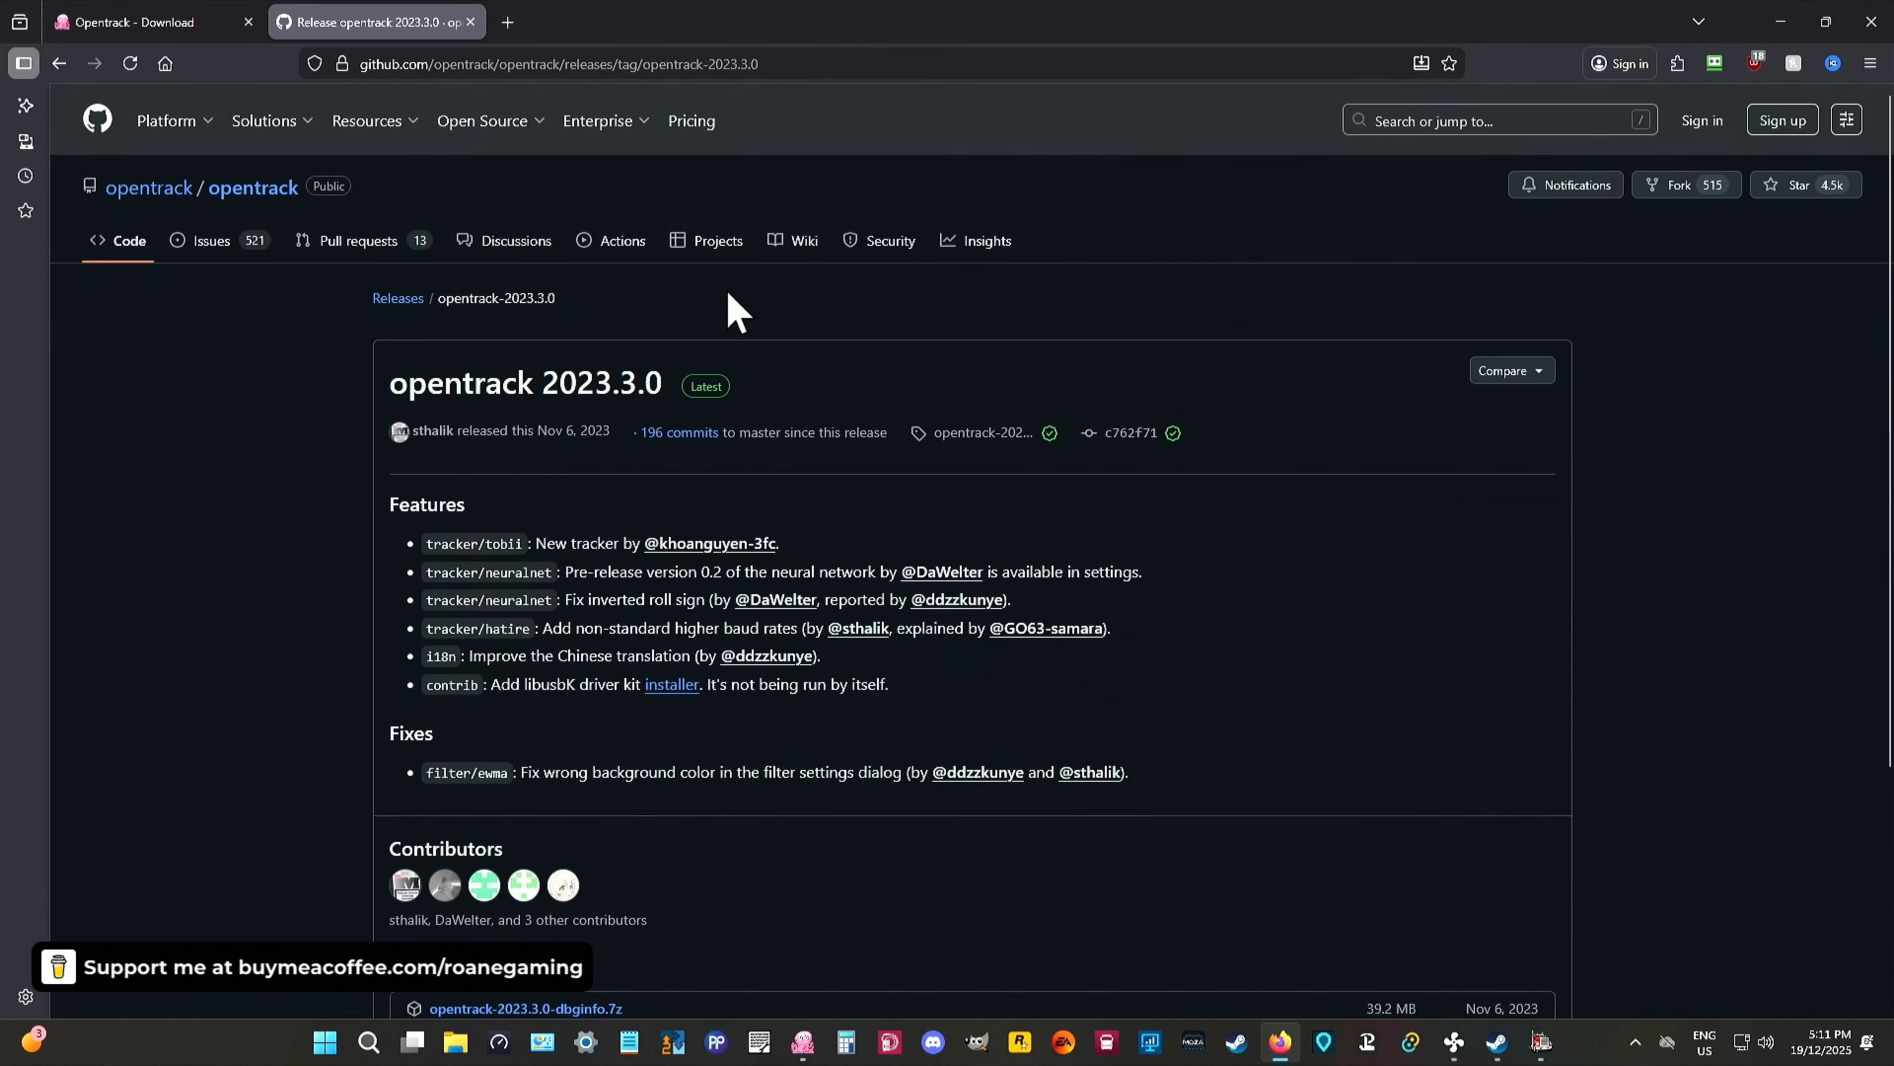
{"action": "left_click", "coordinate": [471, 22]}
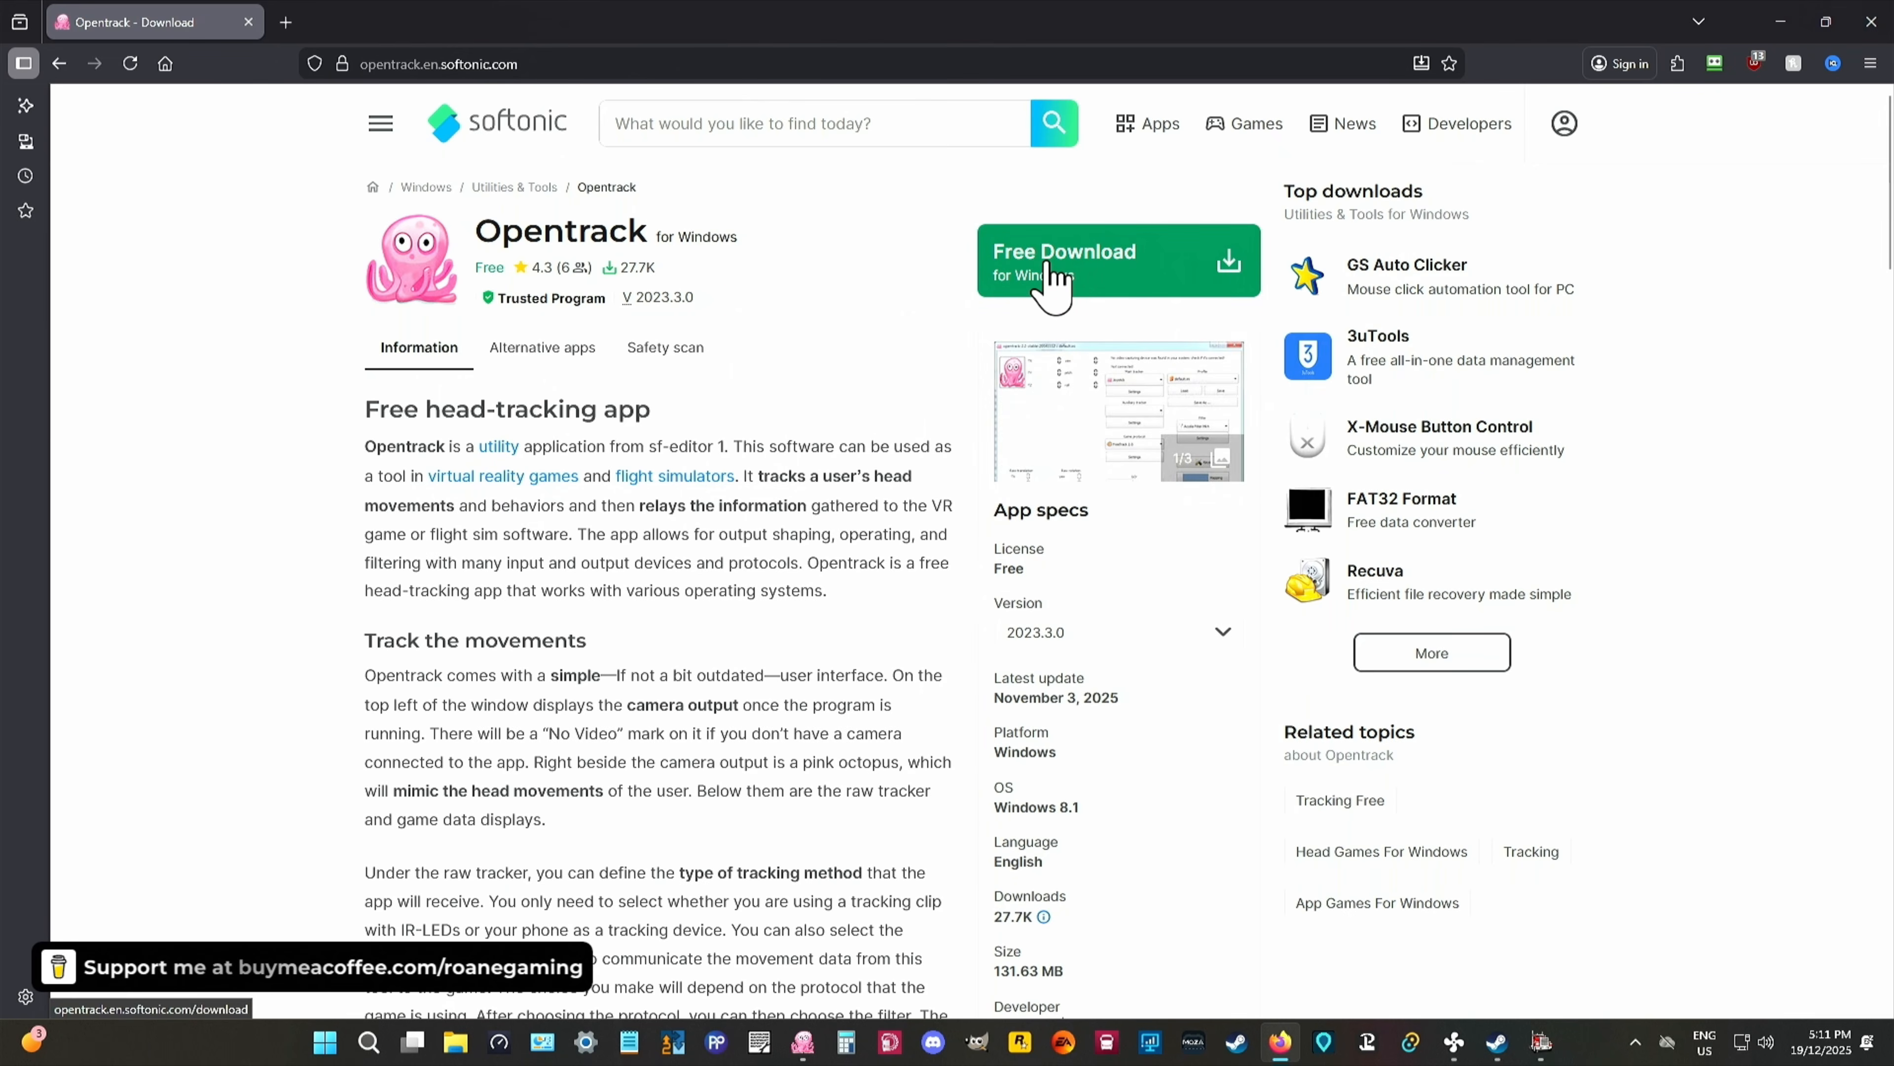
Step: Download the free Opentrack for Windows setup file from Softonic and close the download page
{"action": "left_click", "coordinate": [1232, 284]}
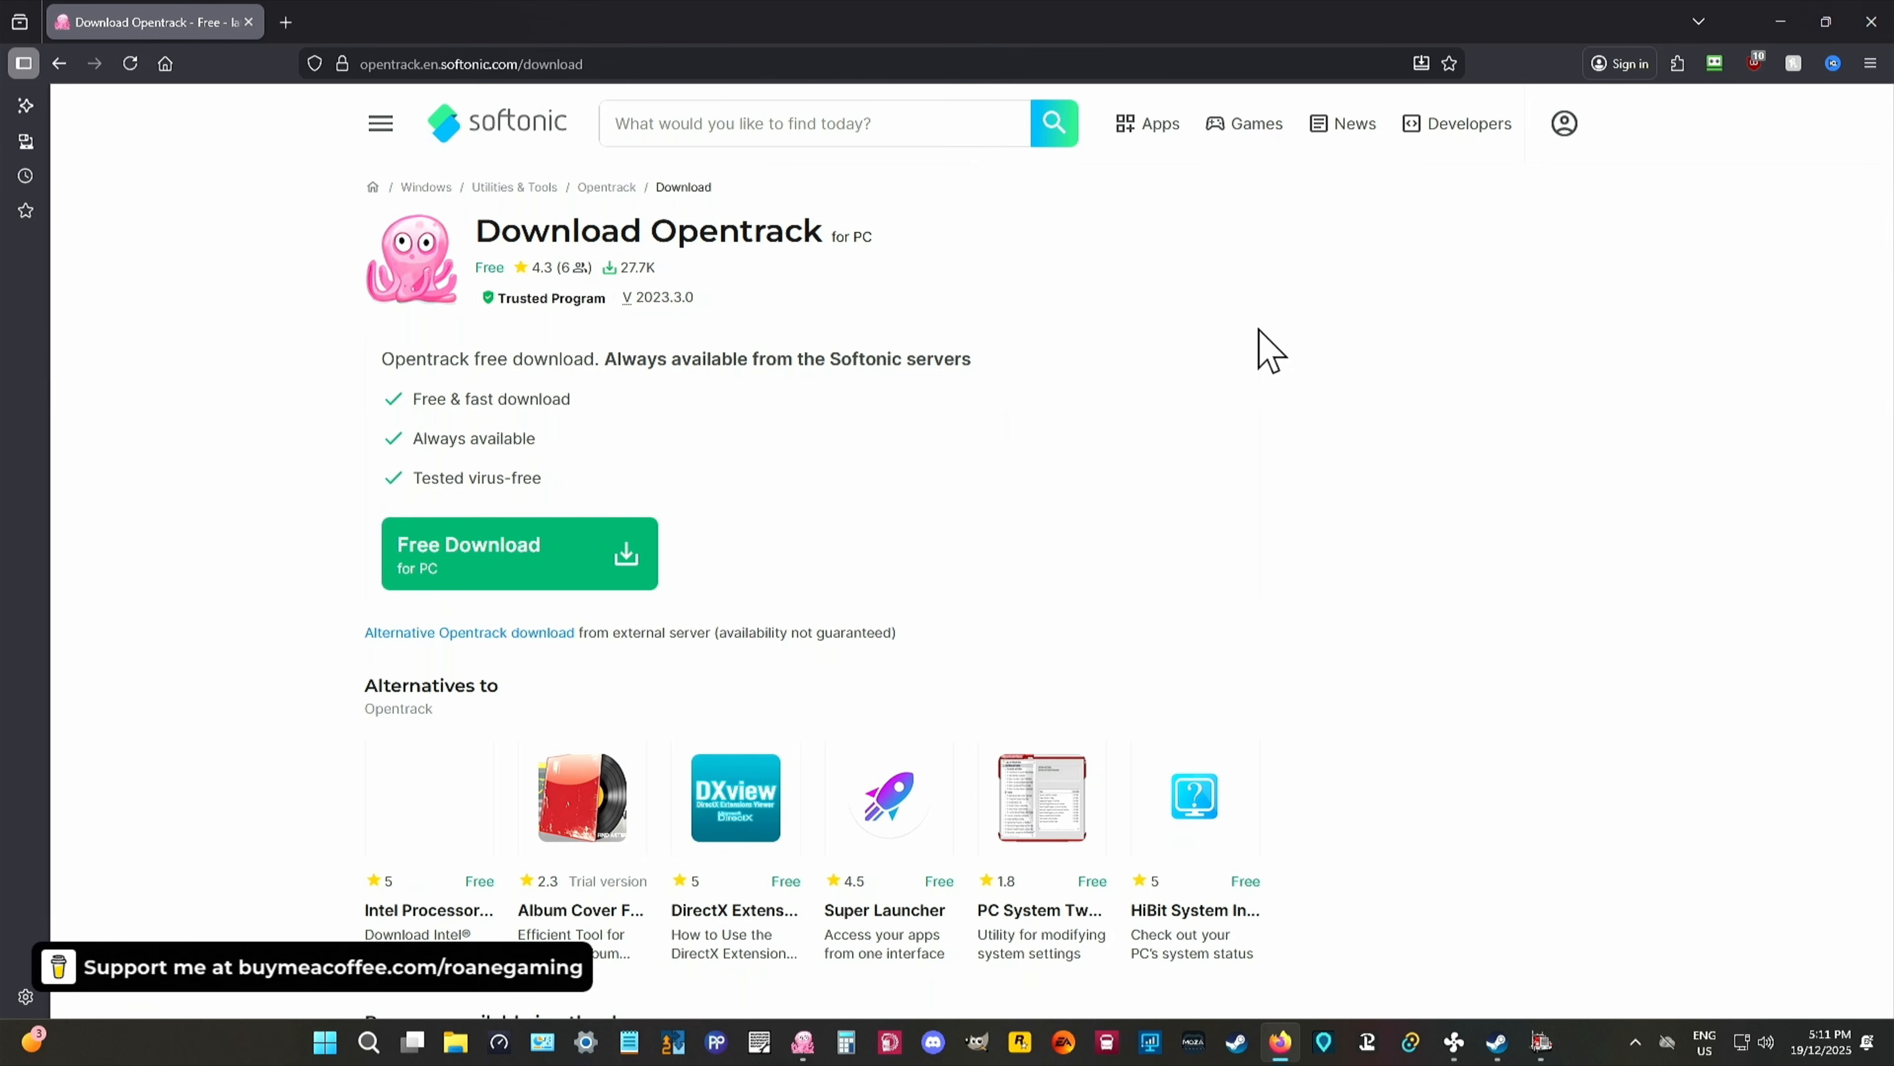
{"action": "left_click", "coordinate": [564, 571]}
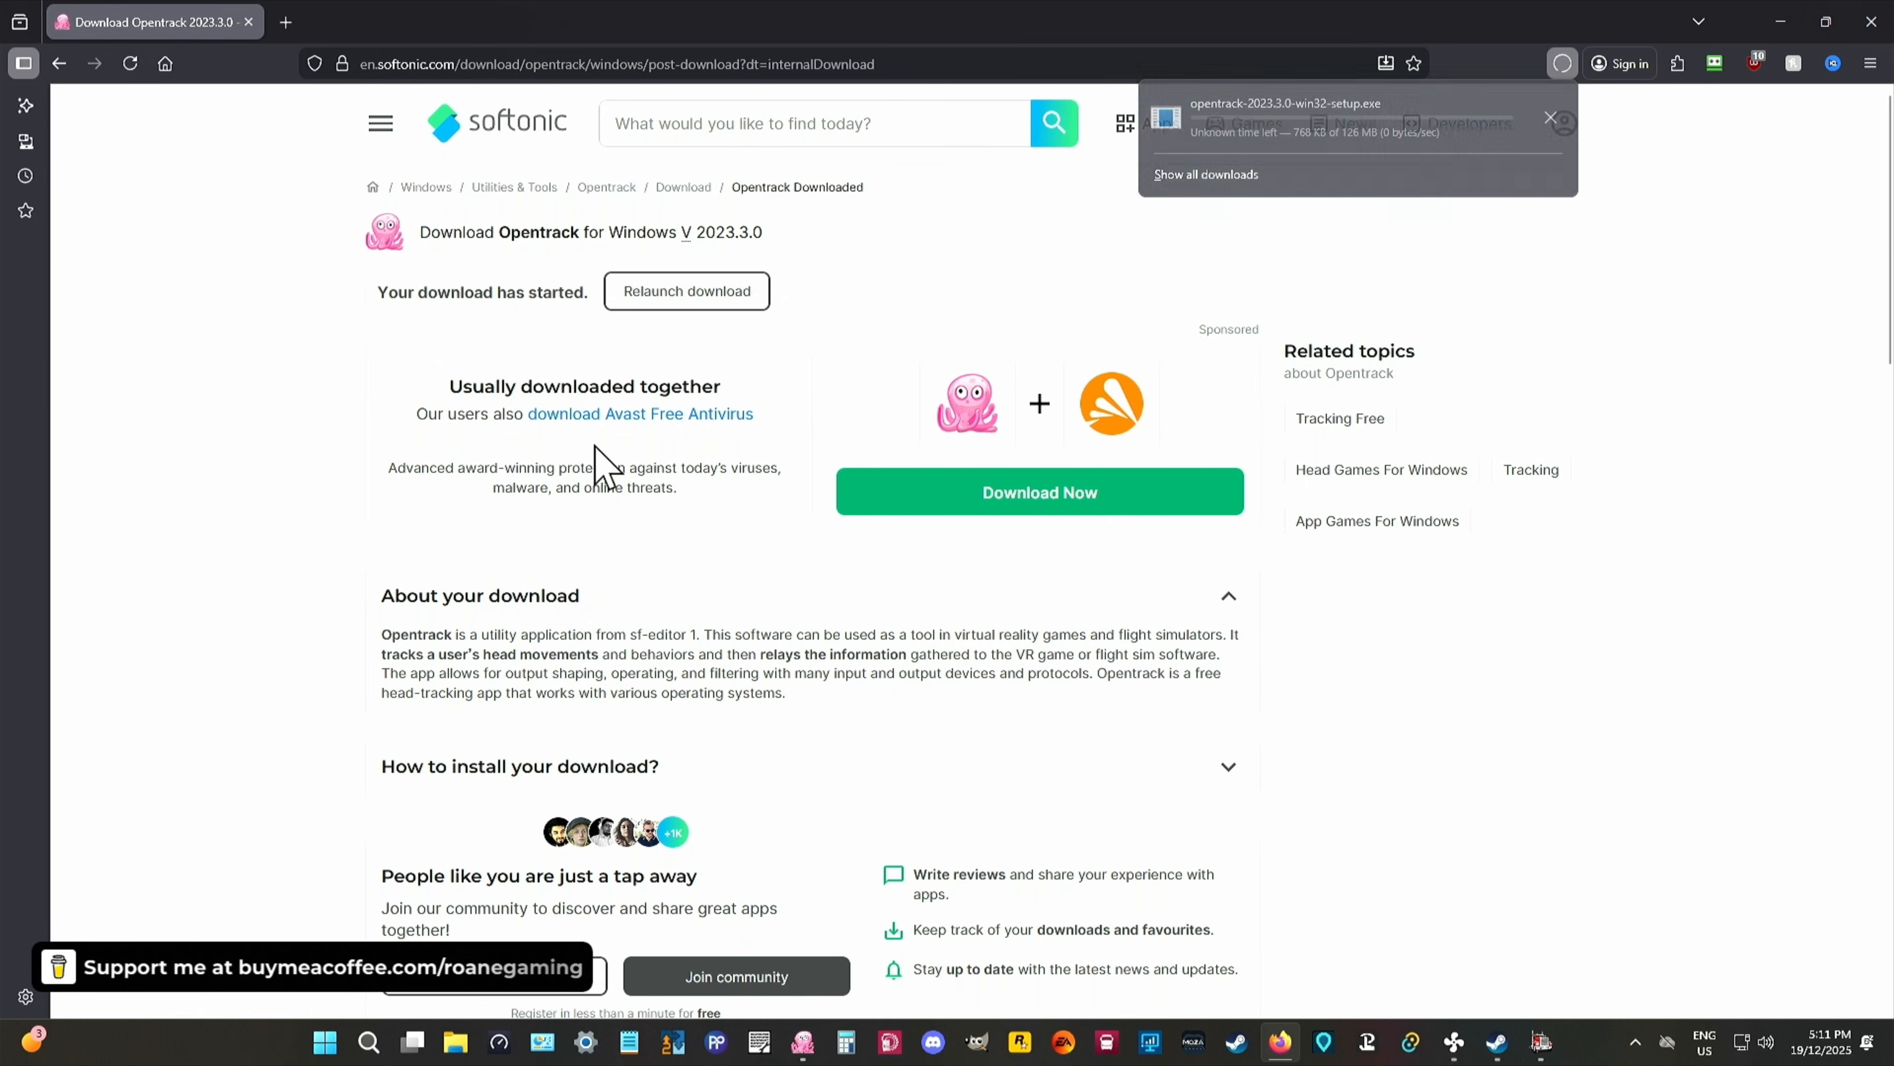
{"action": "left_click", "coordinate": [1550, 119]}
{"action": "left_click", "coordinate": [1632, 274]}
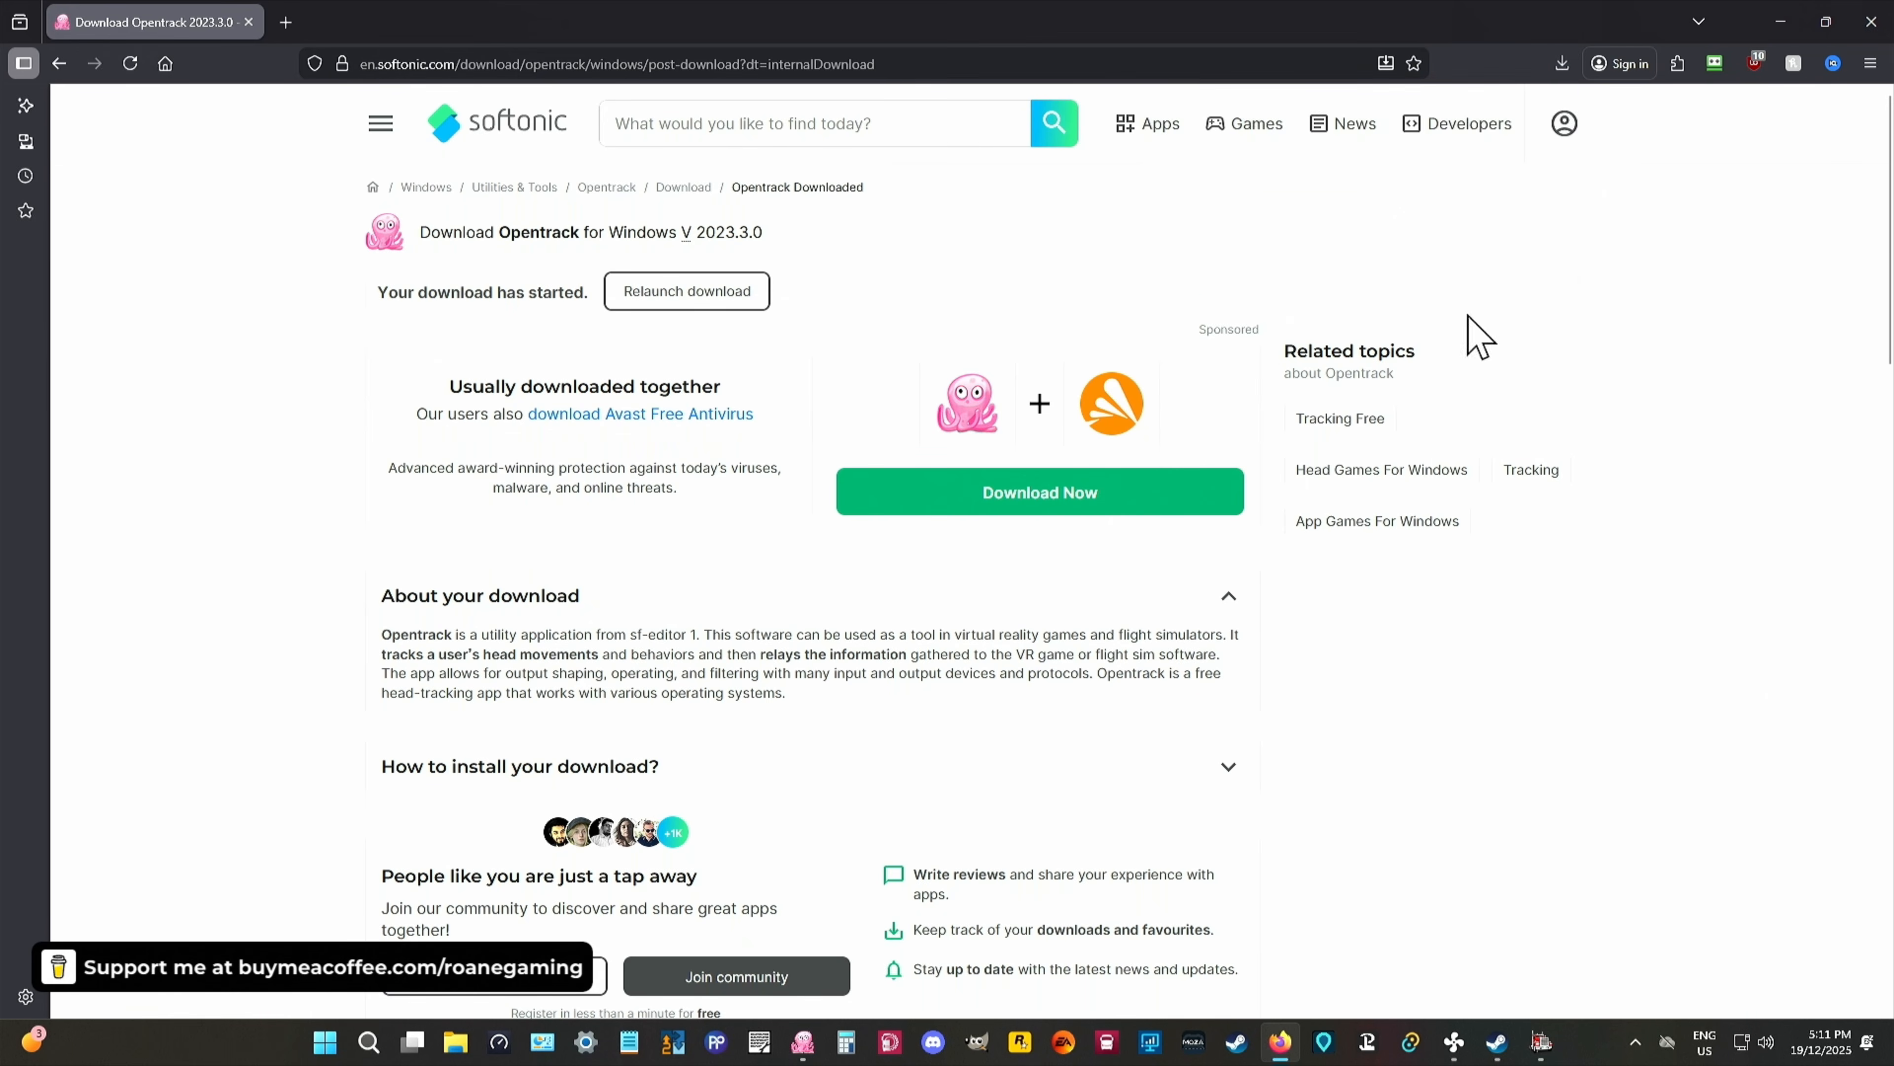
{"action": "left_click", "coordinate": [249, 22]}
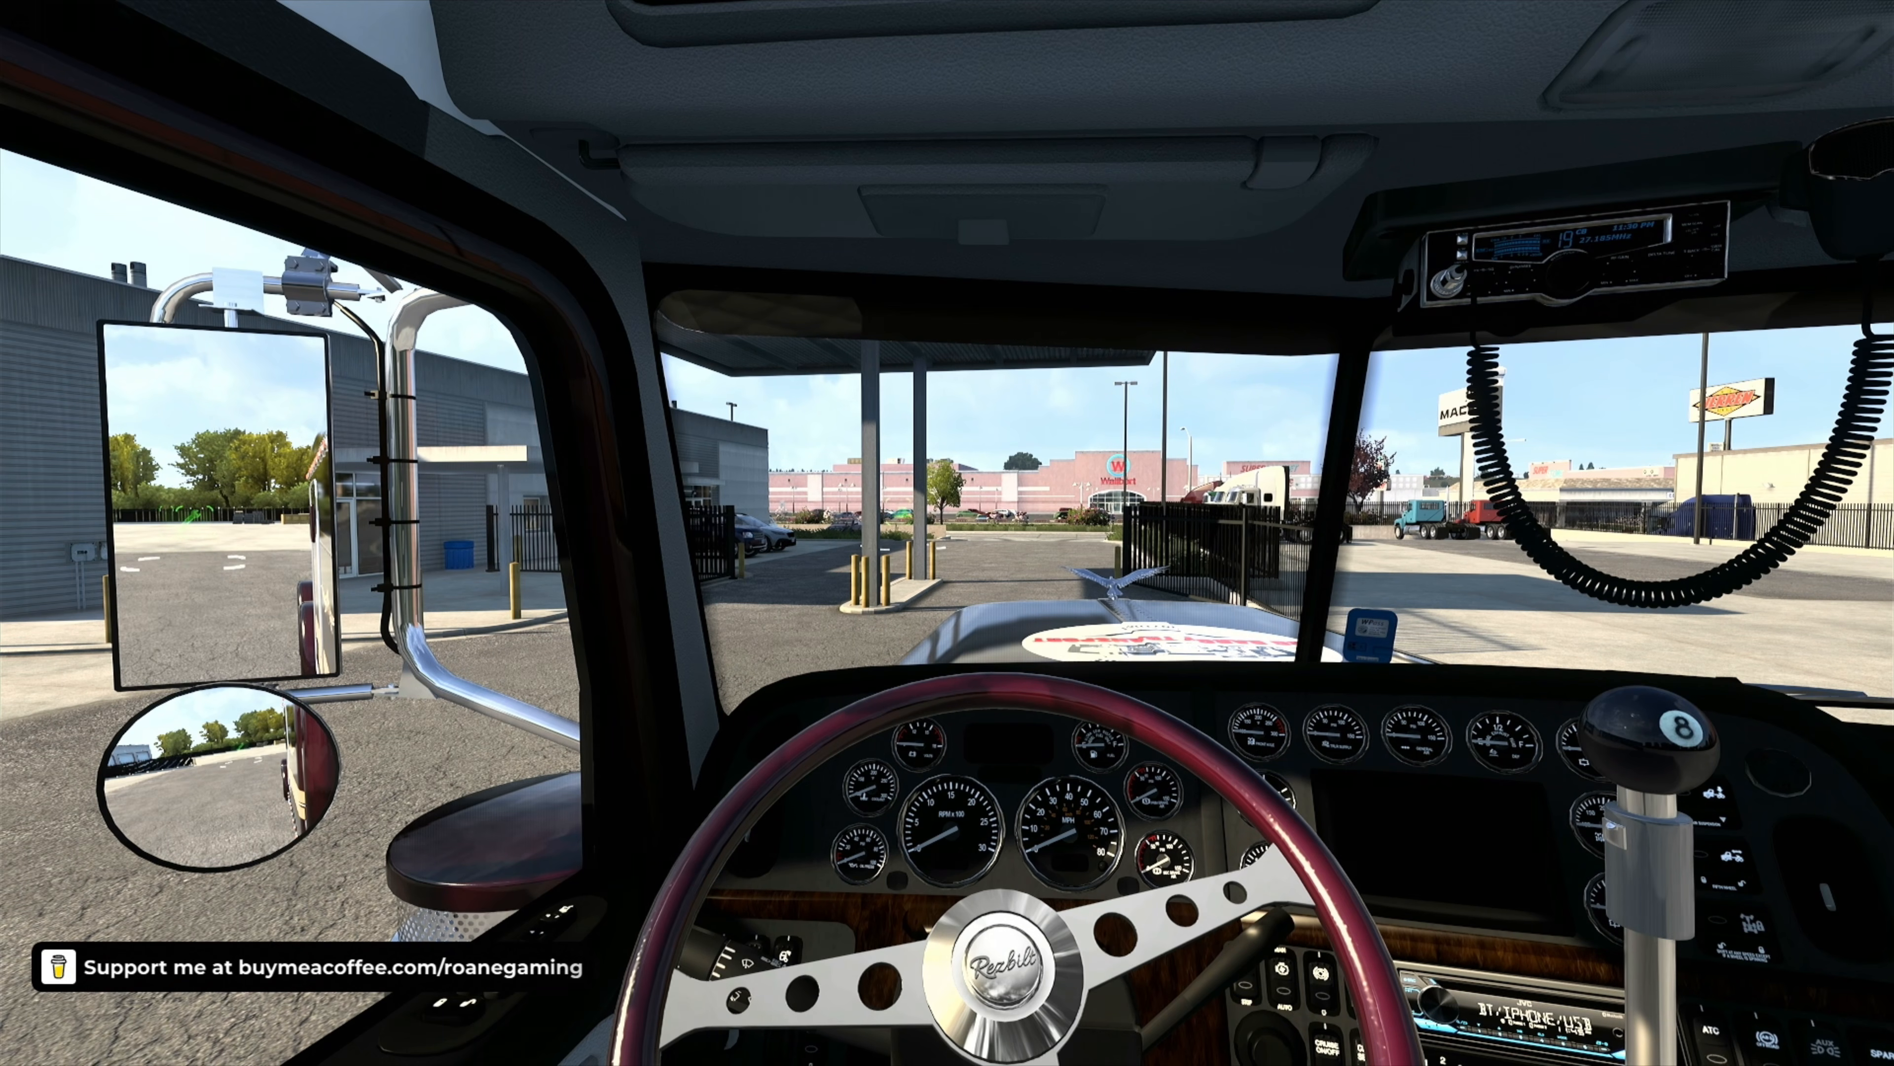
Step: Switch to American Truck Simulator, search its options for "track", examine the head tracking key bindings, and return to the driver's seat
{"action": "key", "text": "ctrl+shift+o"}
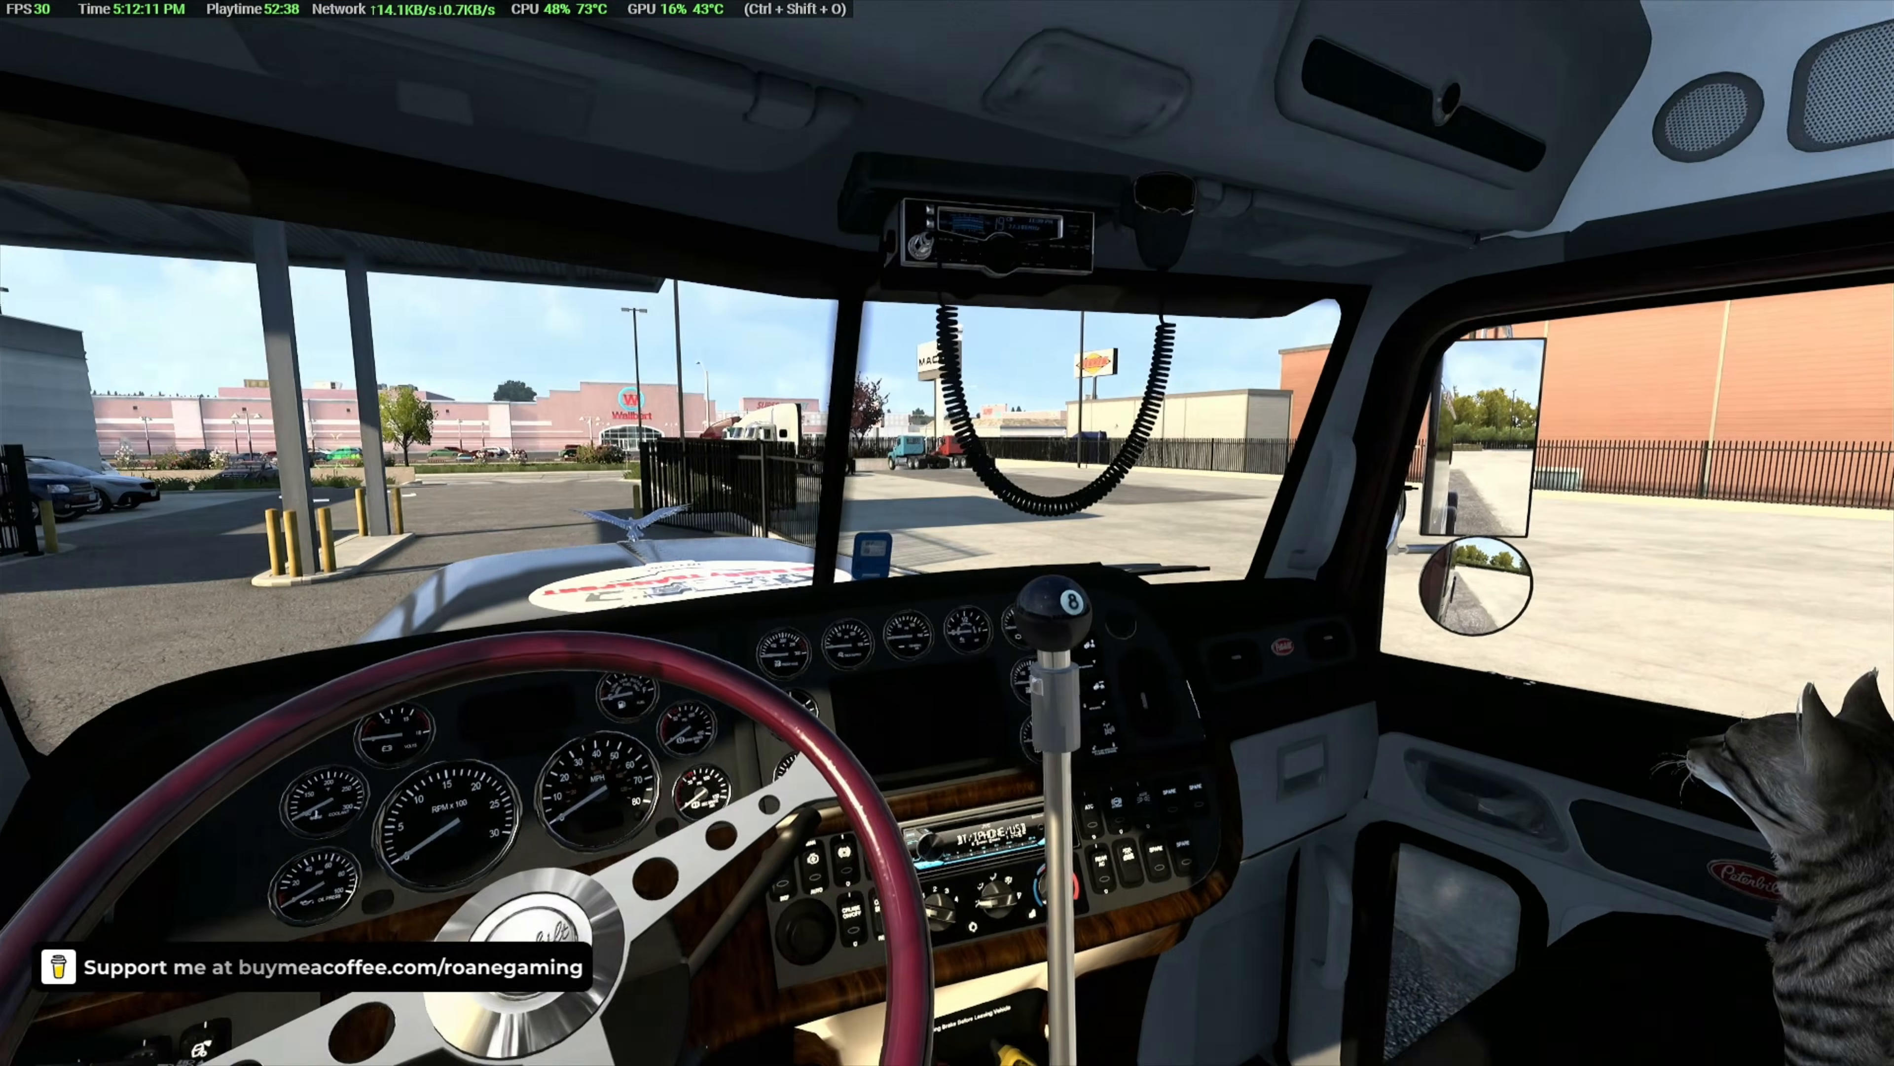
{"action": "key", "text": "Escape"}
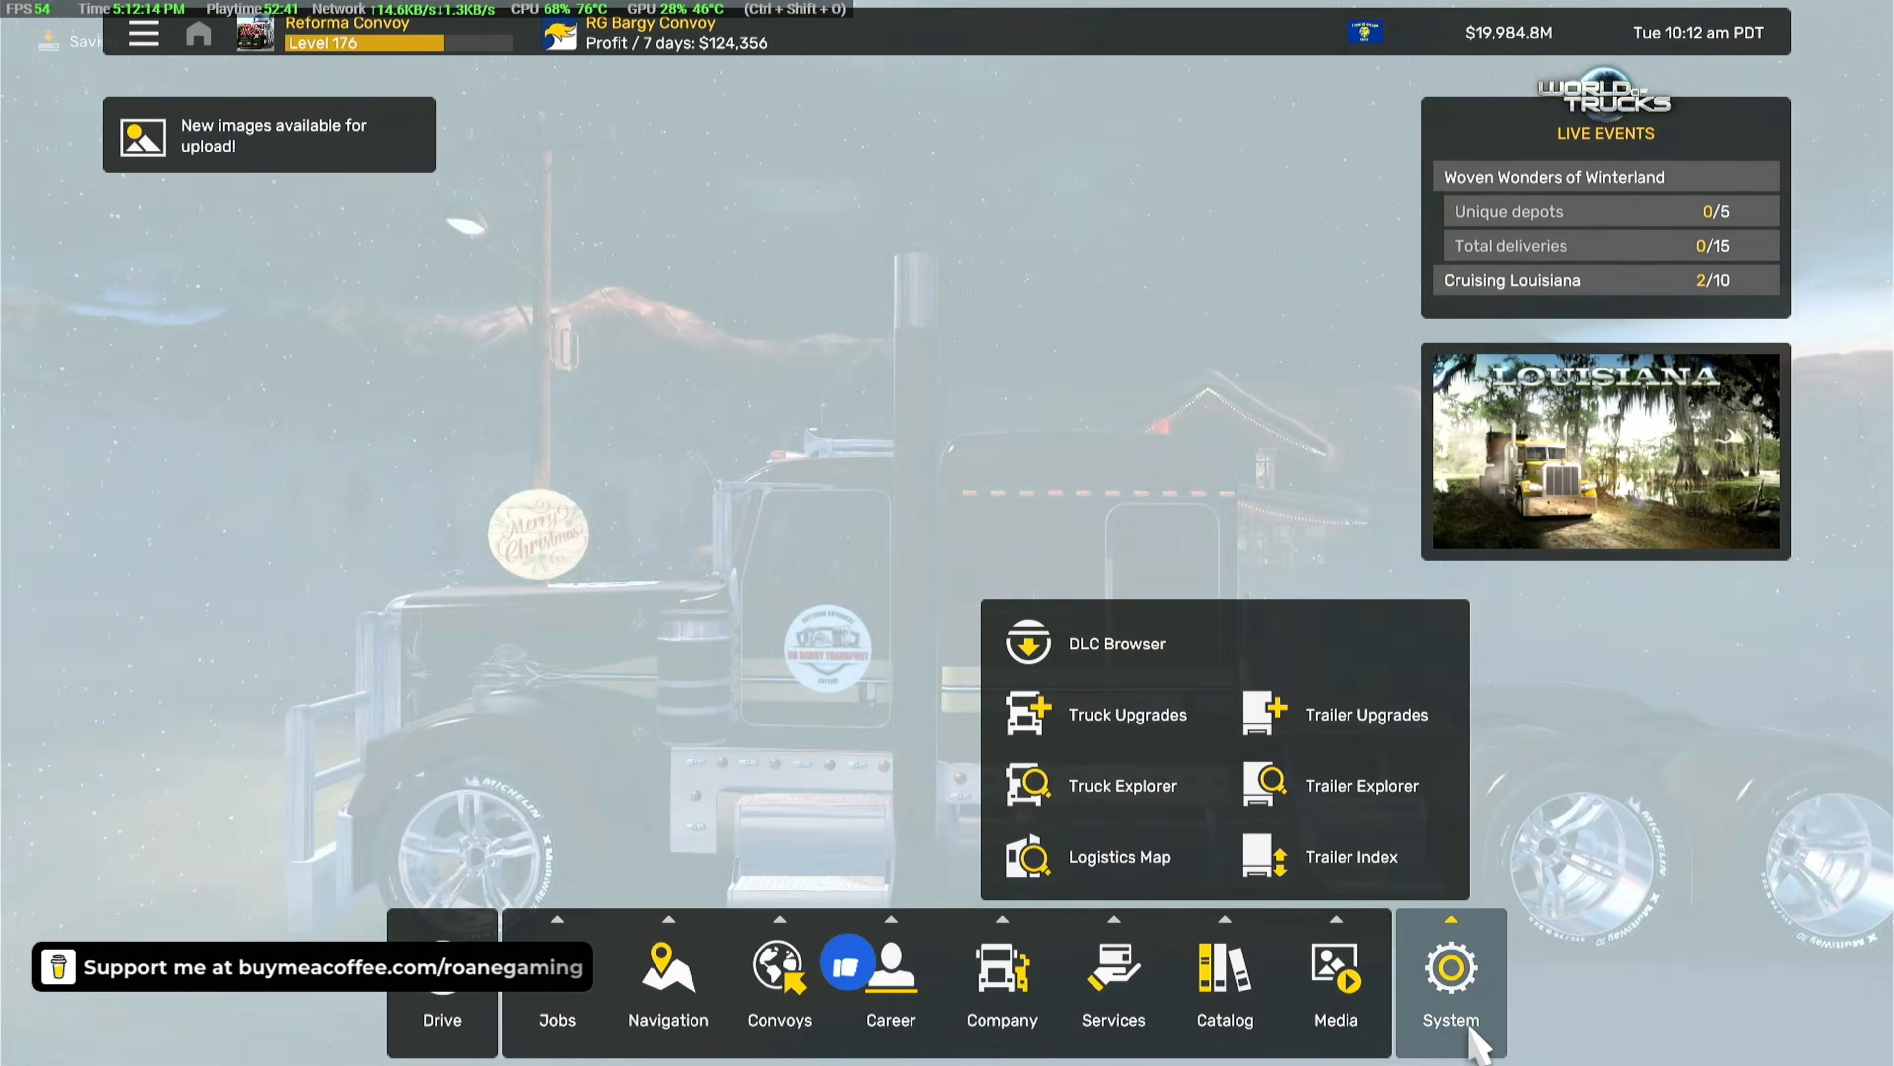
{"action": "mouse_move", "coordinate": [1474, 1041]}
{"action": "left_click", "coordinate": [1313, 851]}
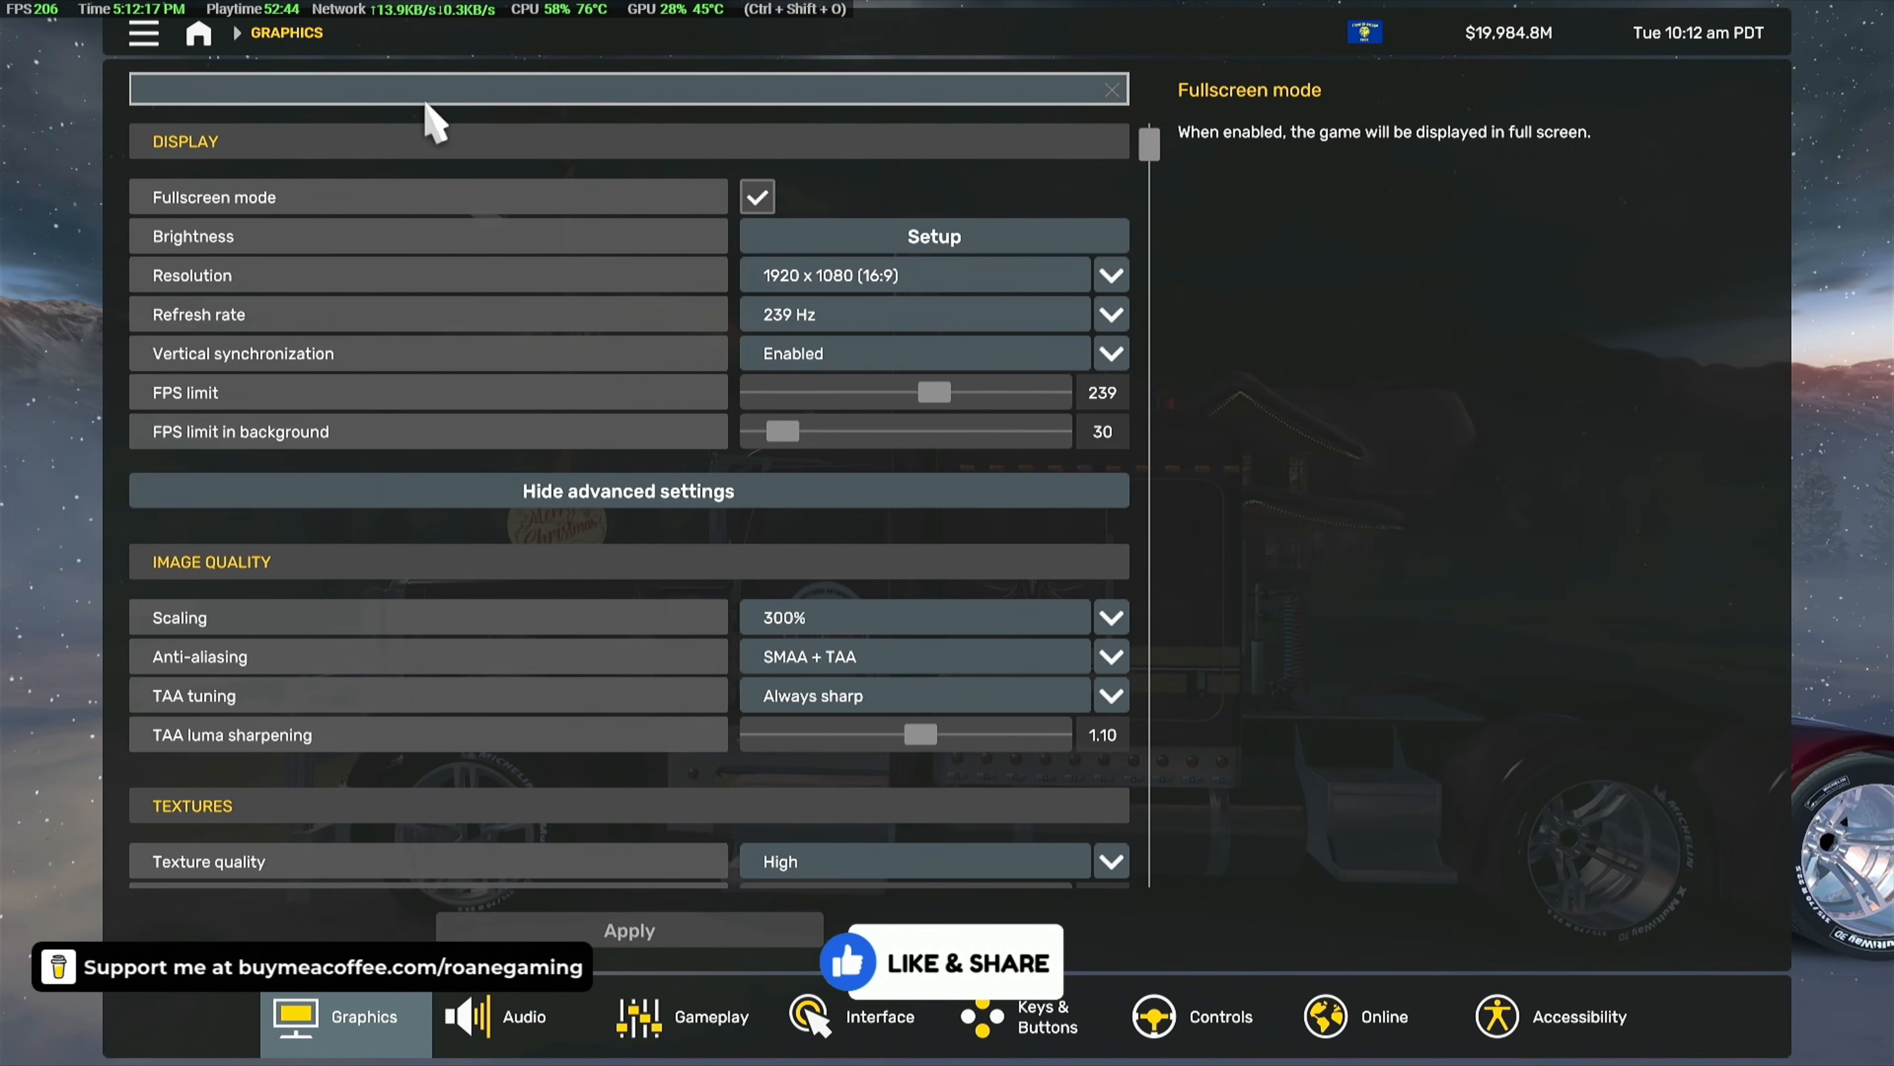
{"action": "type", "text": "tra"}
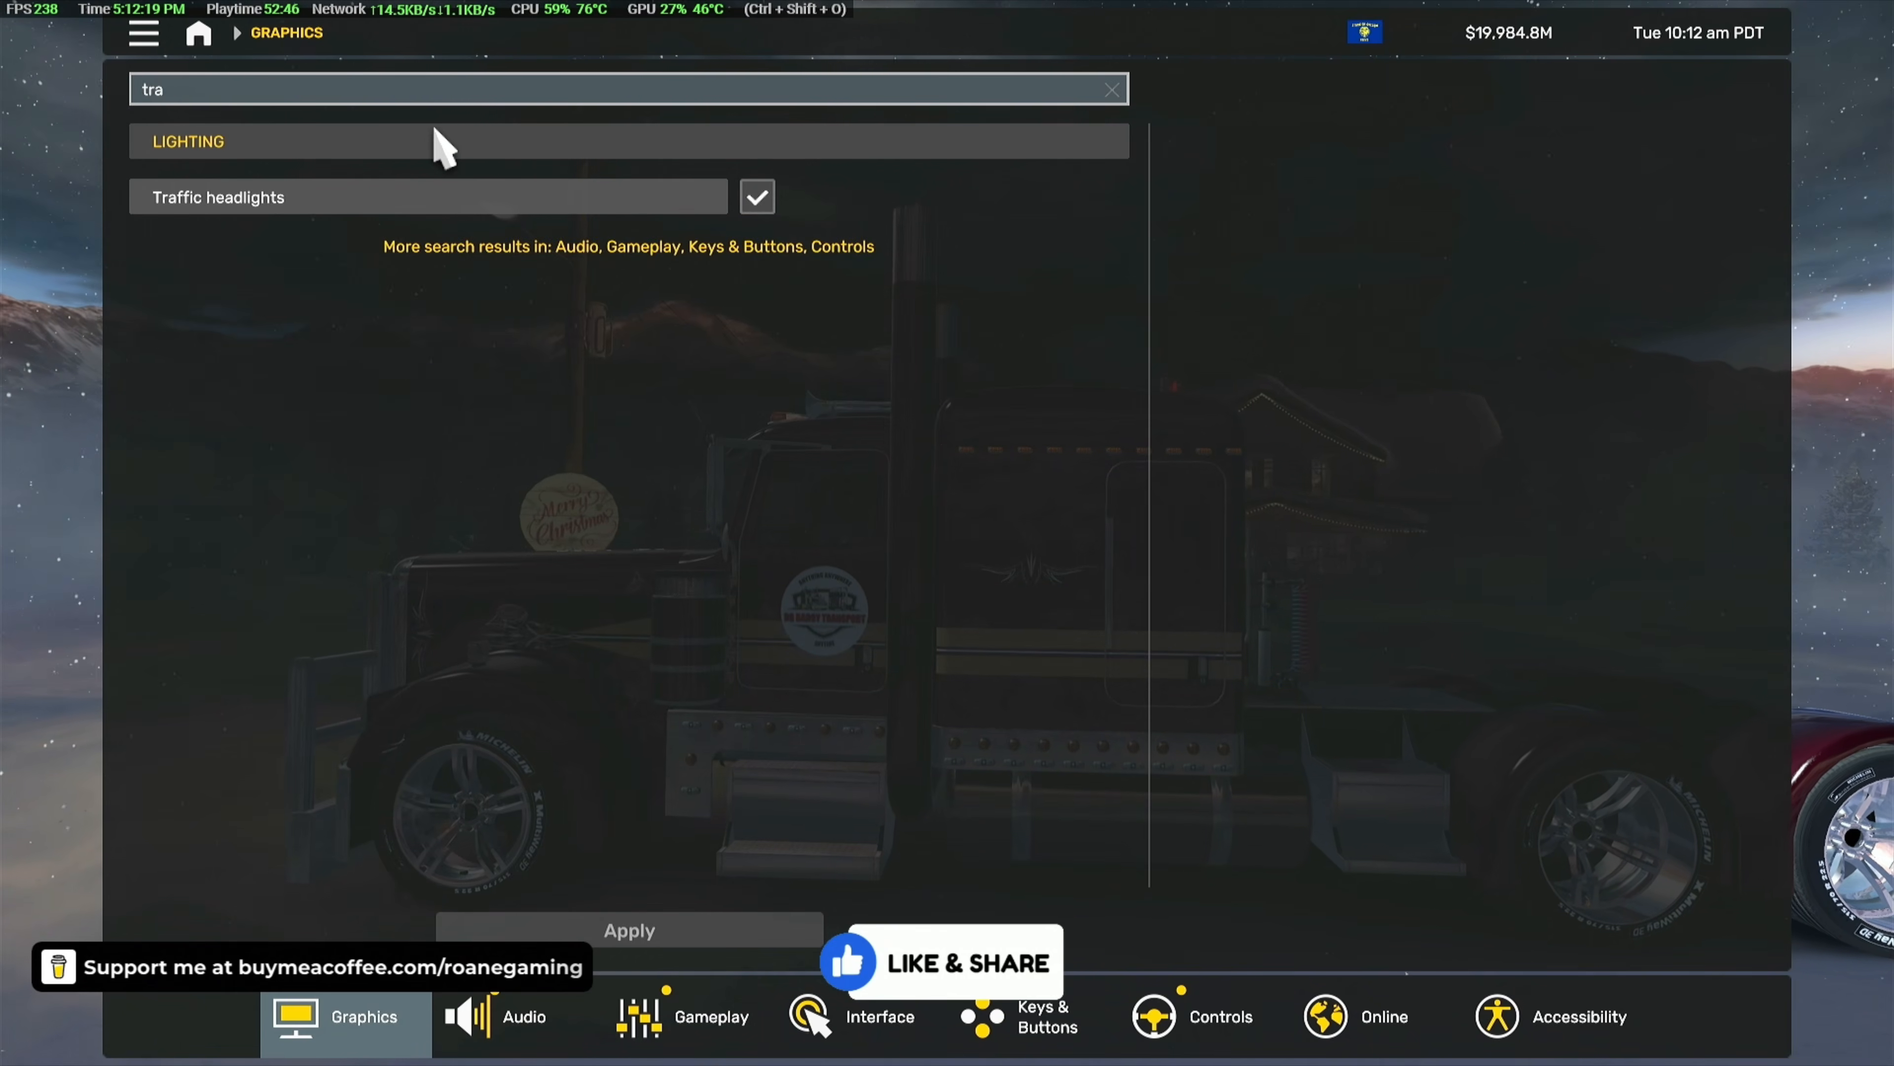
{"action": "type", "text": "ck"}
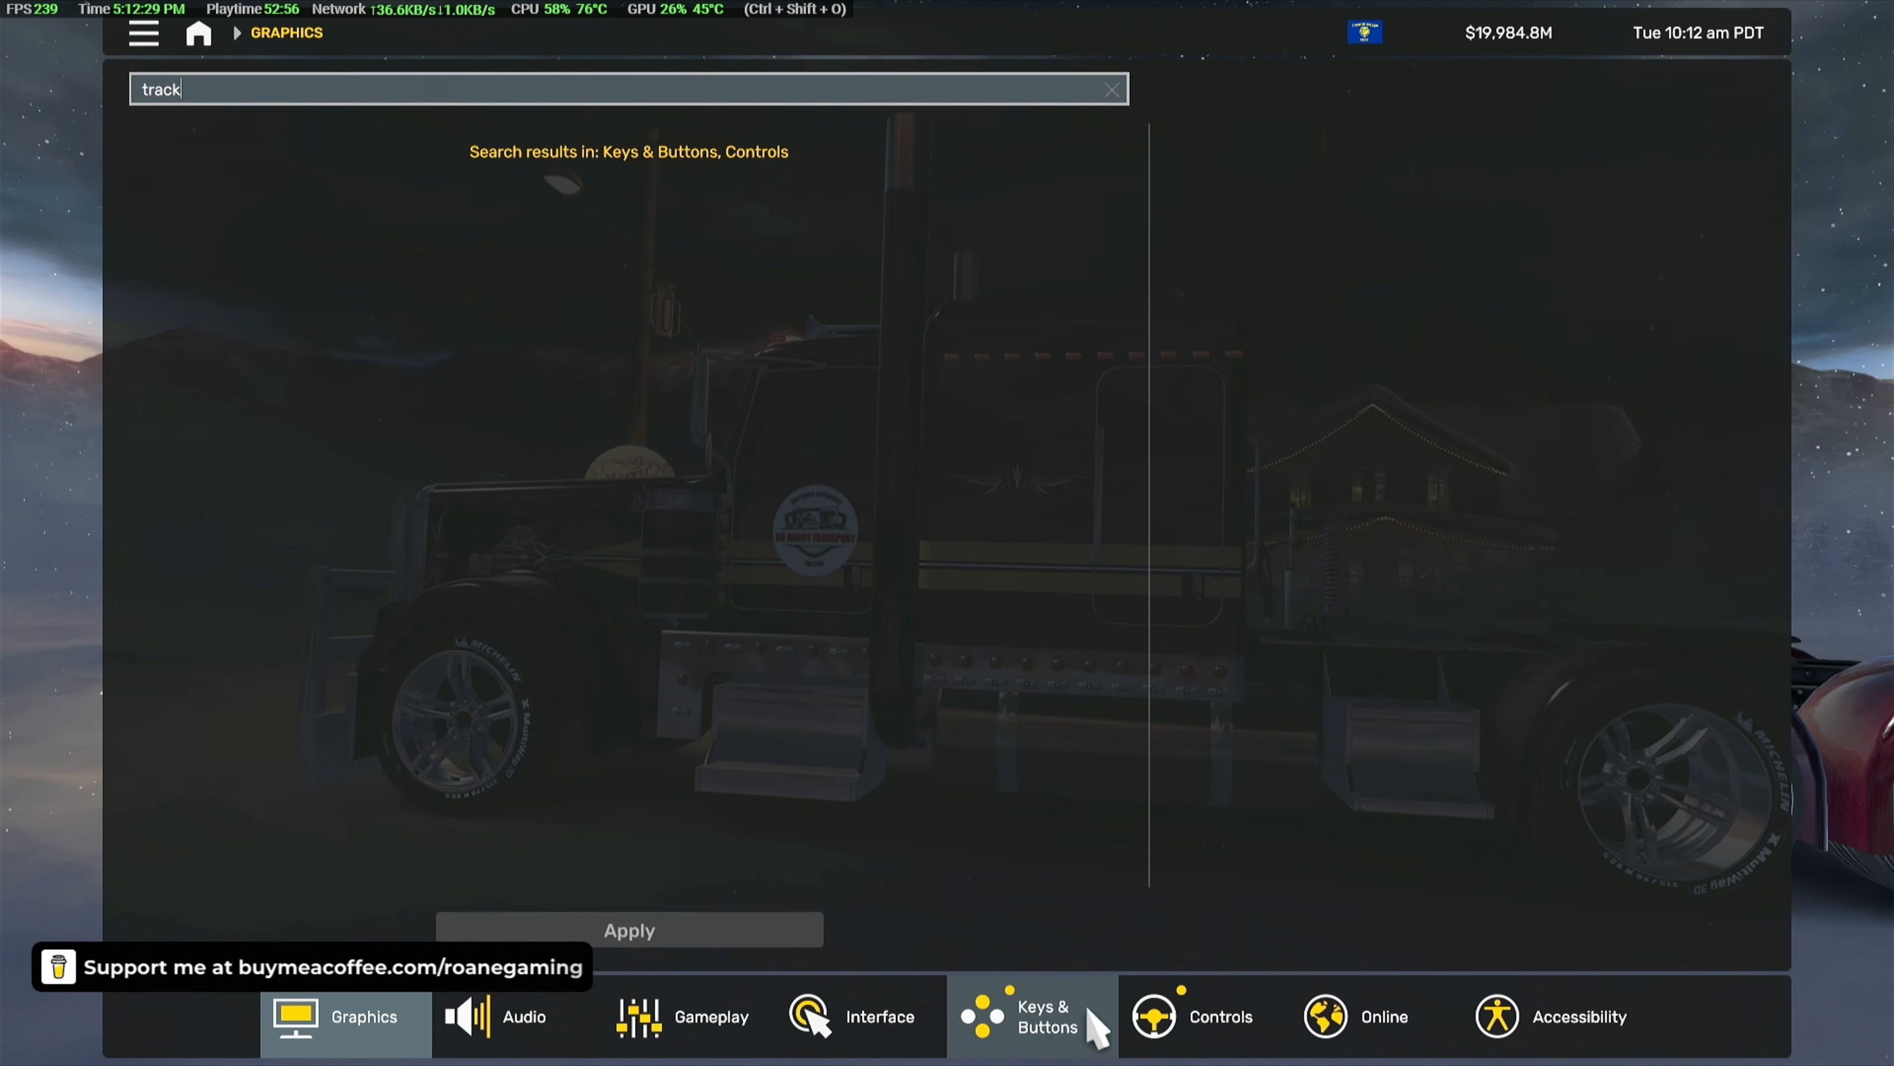
{"action": "left_click", "coordinate": [1044, 1021]}
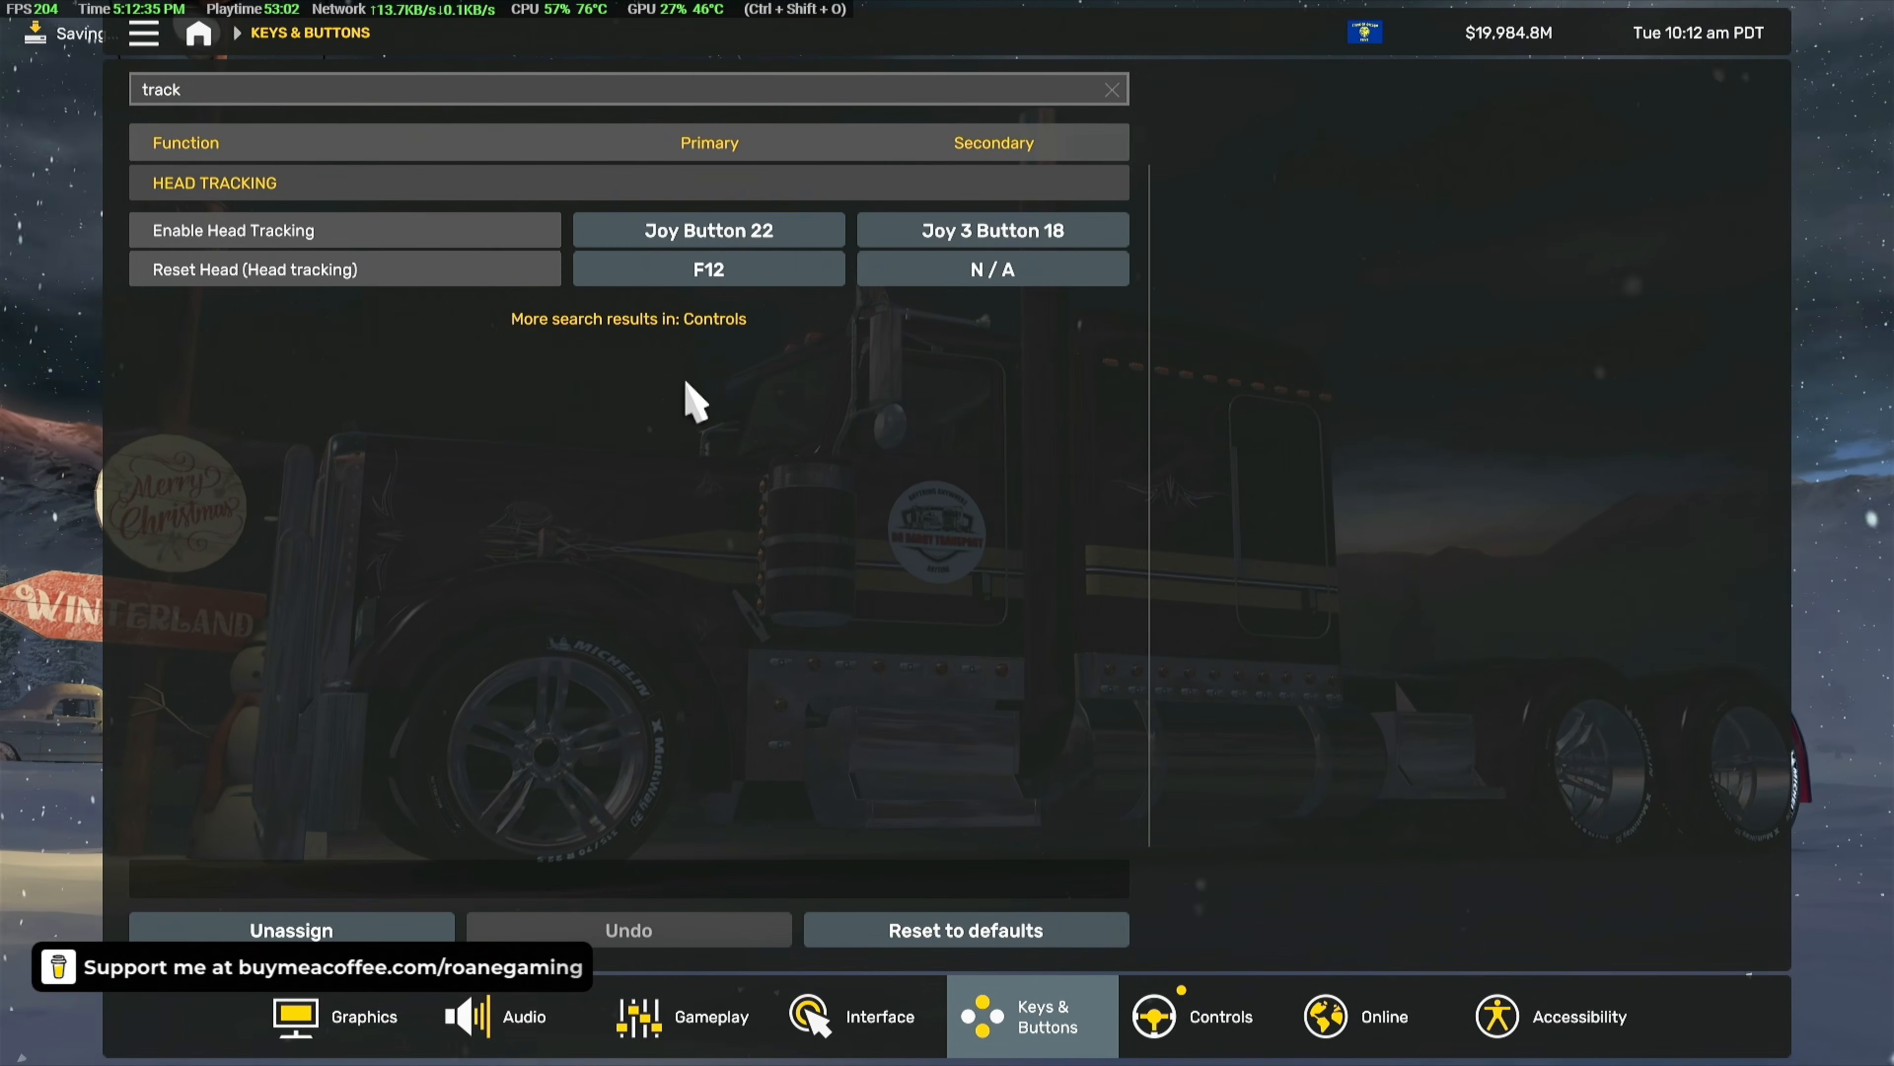
{"action": "mouse_move", "coordinate": [161, 232]}
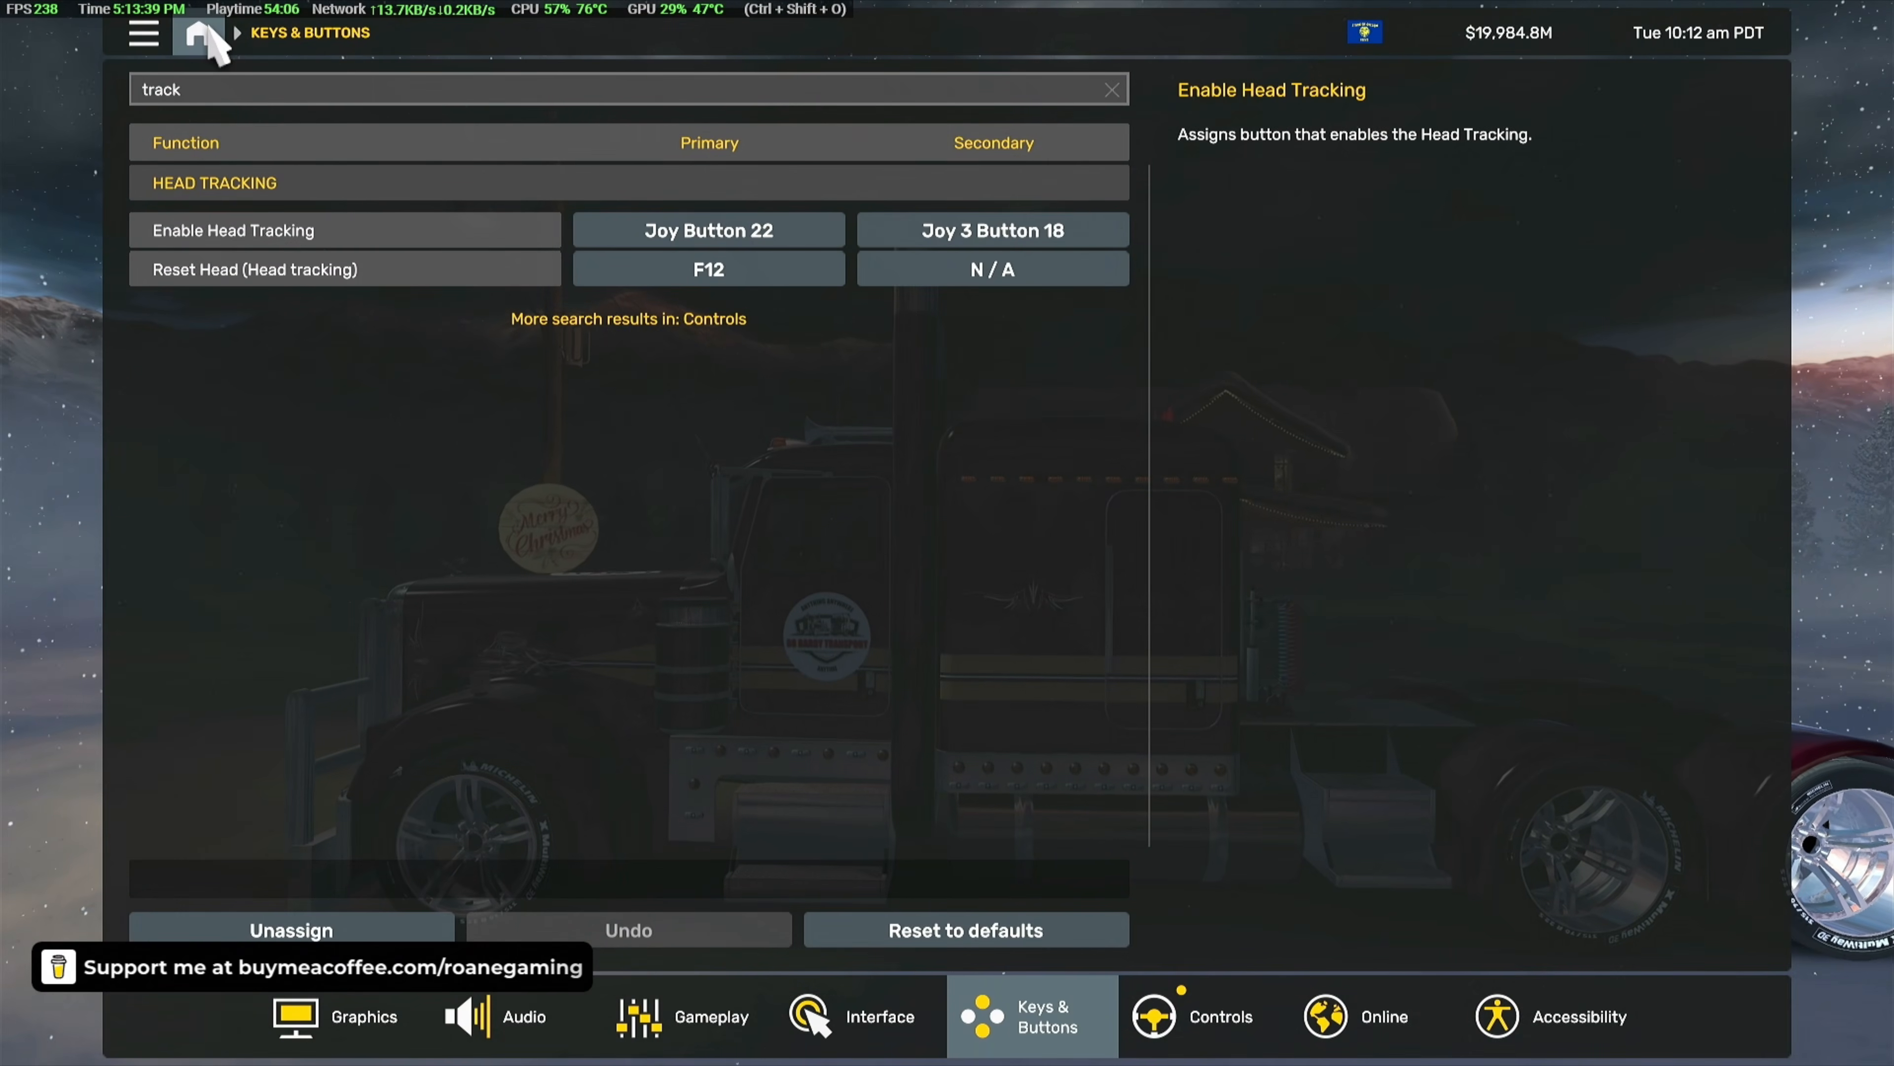
{"action": "left_click", "coordinate": [208, 36]}
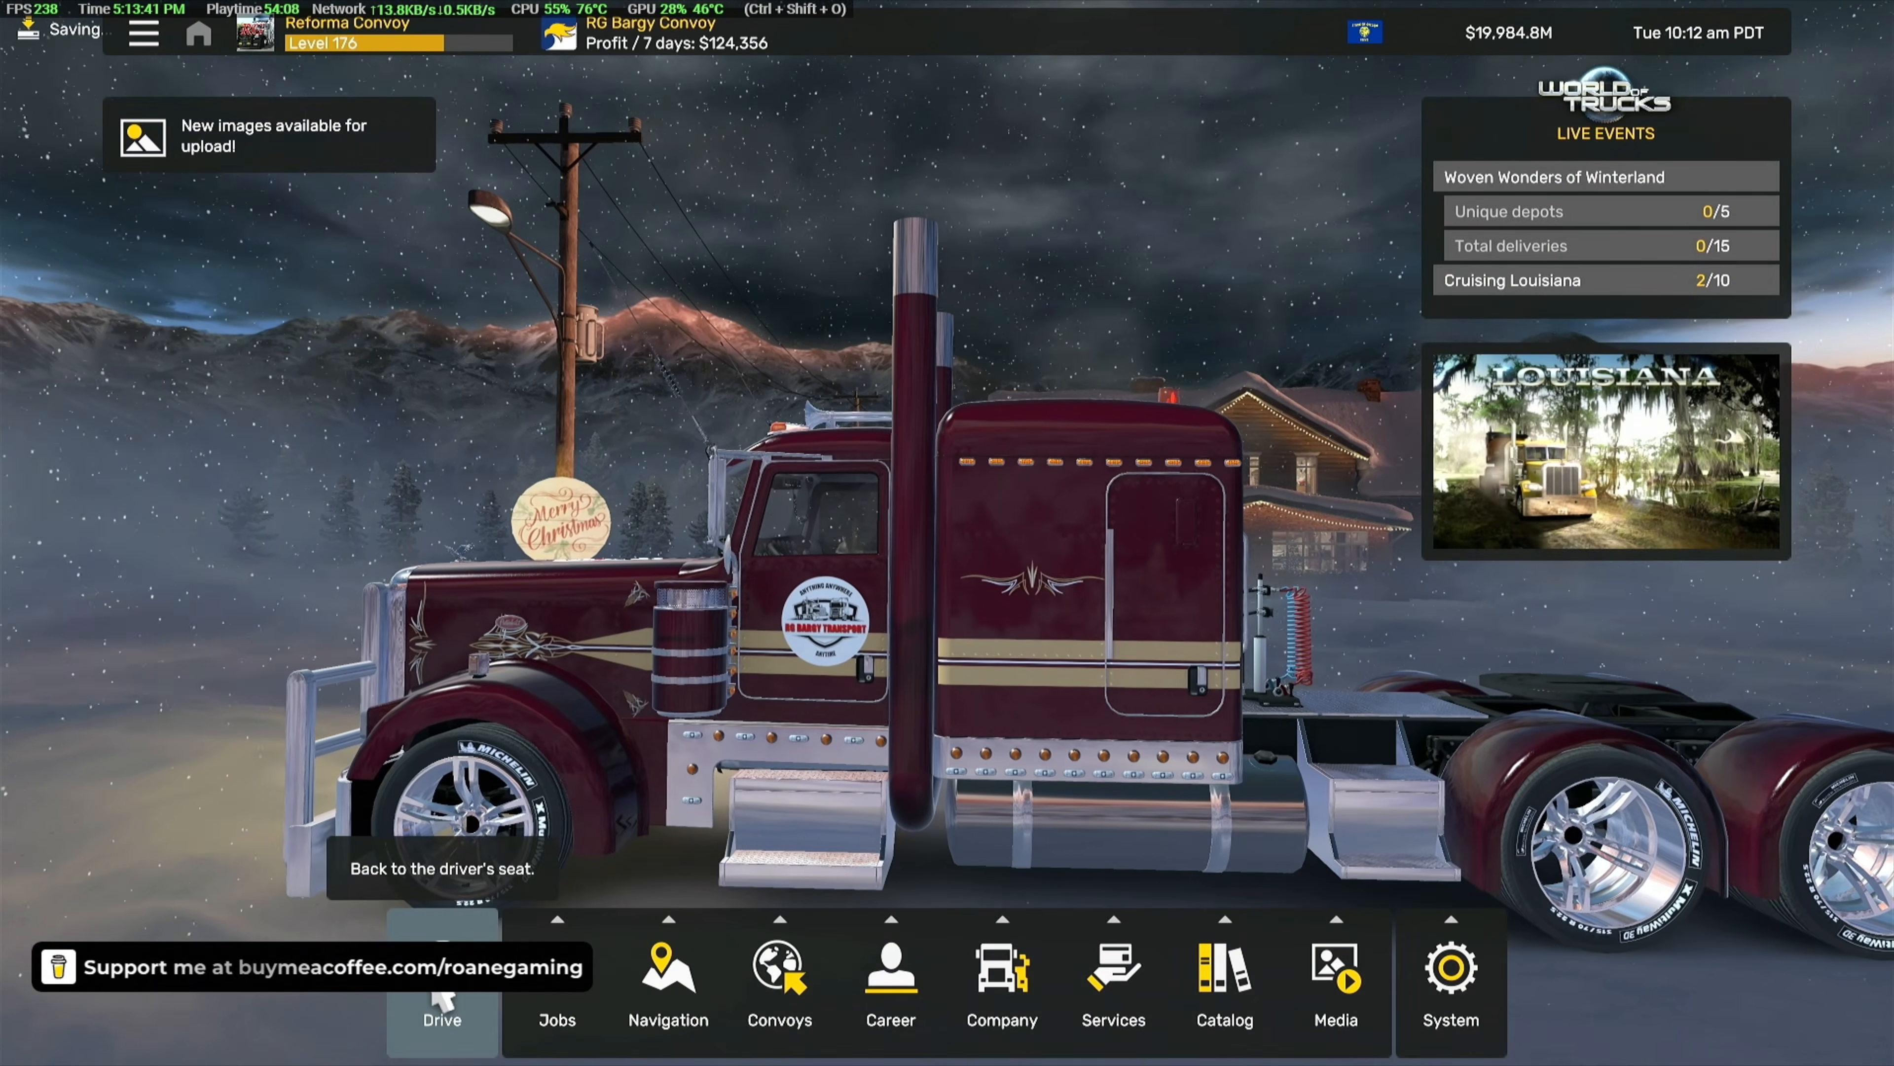
{"action": "key", "text": "Escape"}
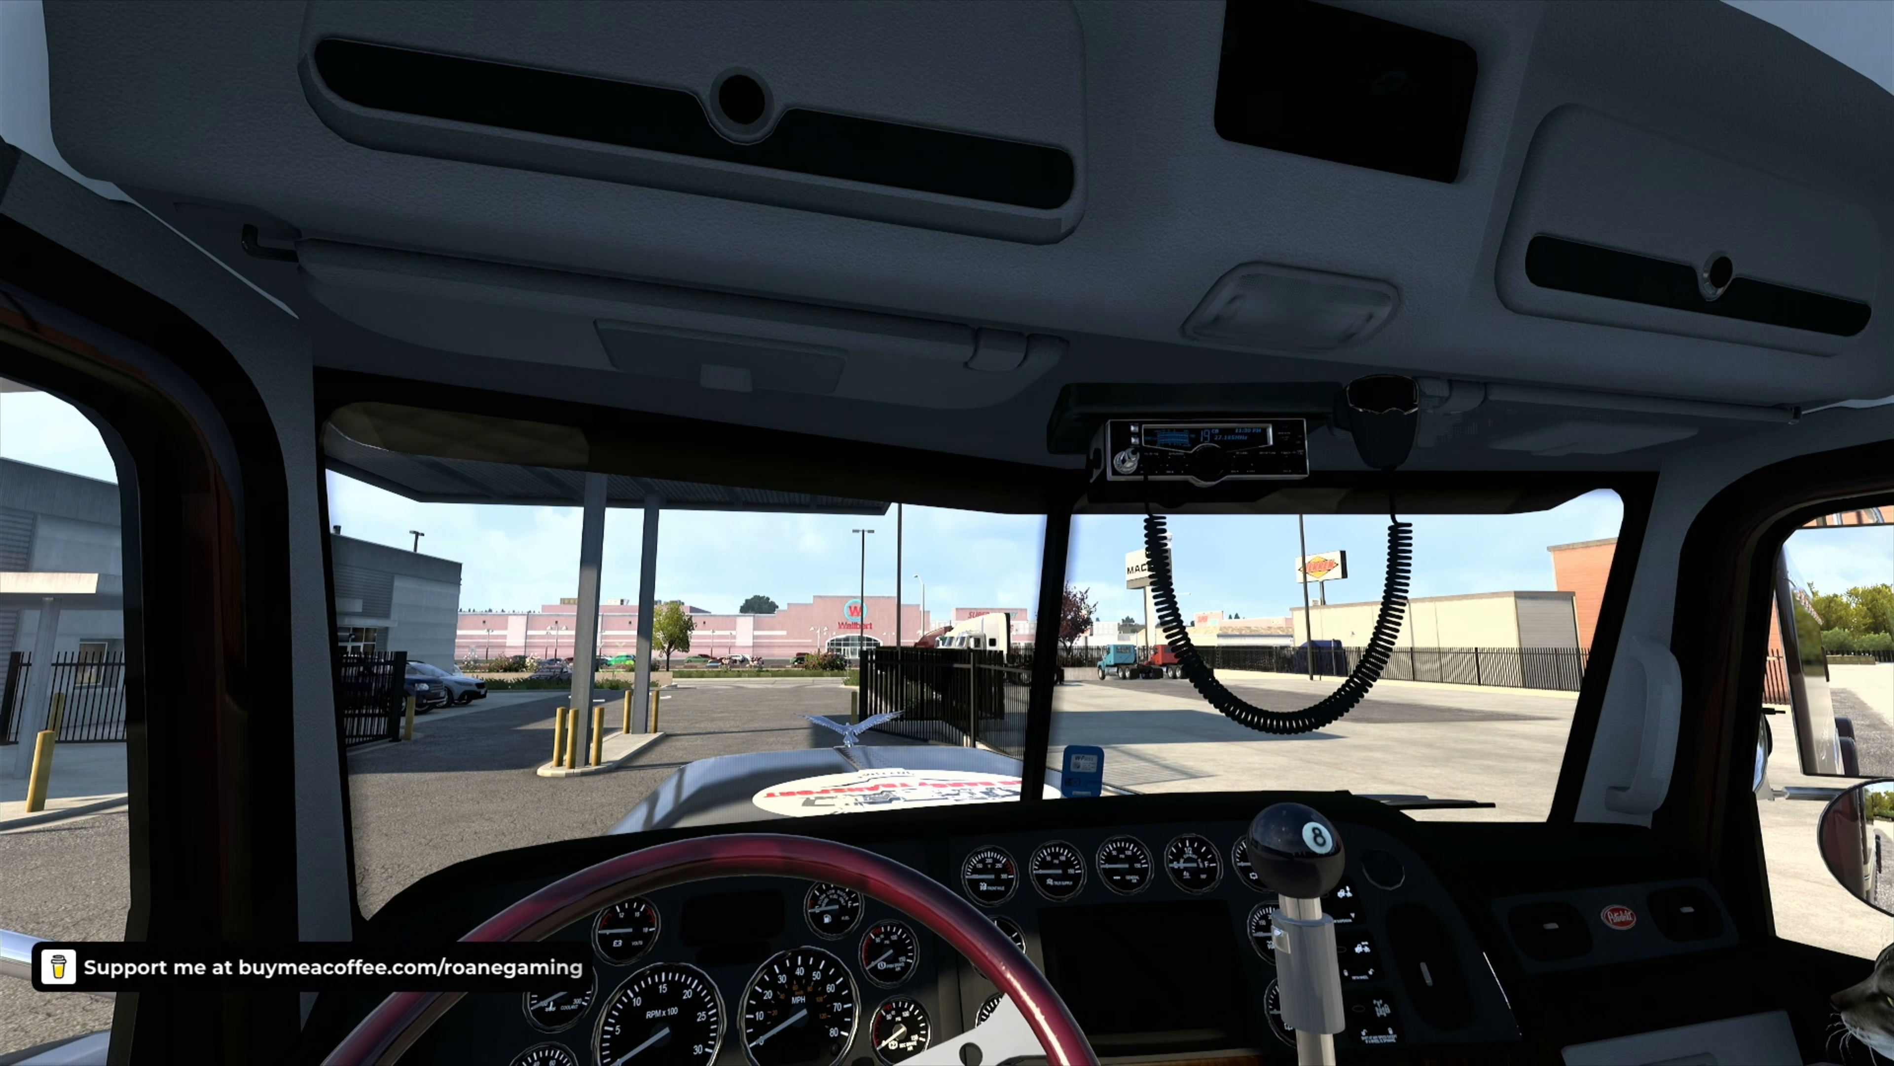
Step: Switch to opentrack, reposition its window over the game, and check the input tracker choice
{"action": "key", "text": "alt+Tab"}
{"action": "left_click_drag", "start_coordinate": [548, 436], "coordinate": [1033, 335]}
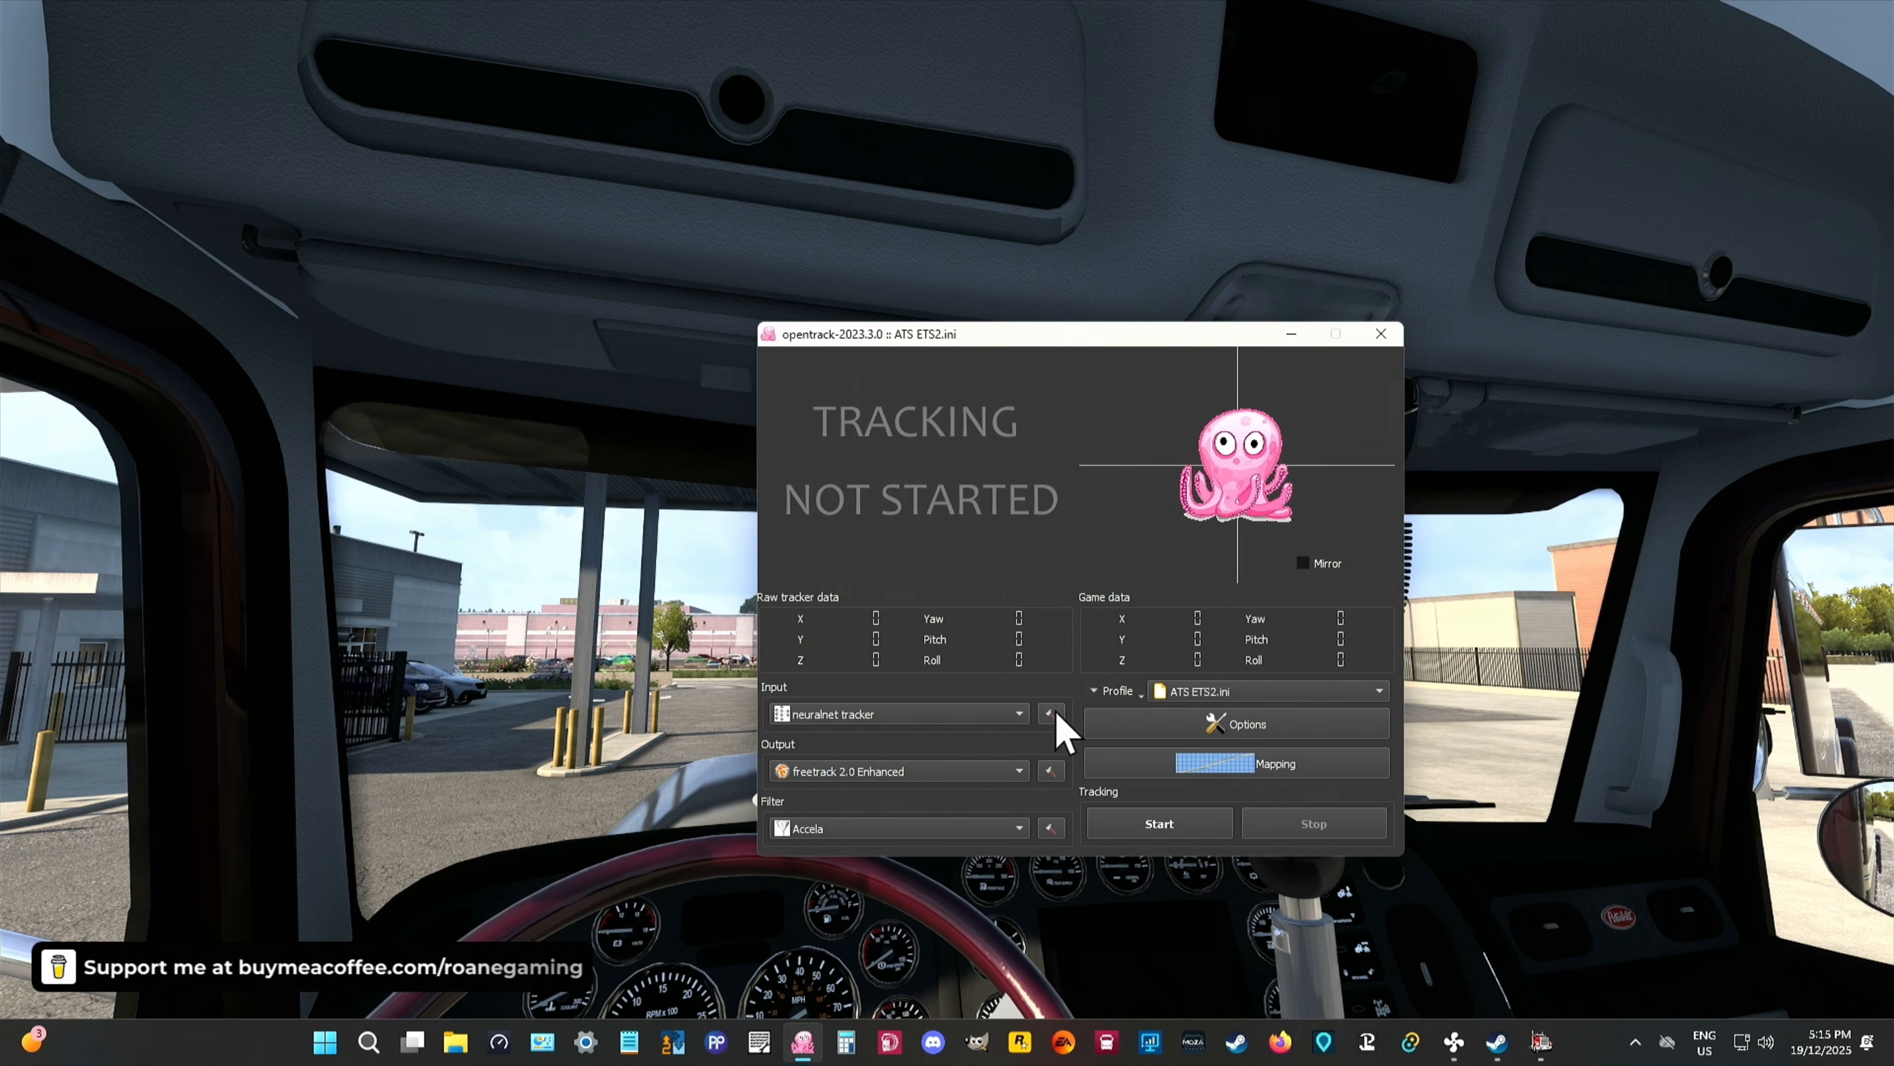
{"action": "left_click", "coordinate": [1022, 718]}
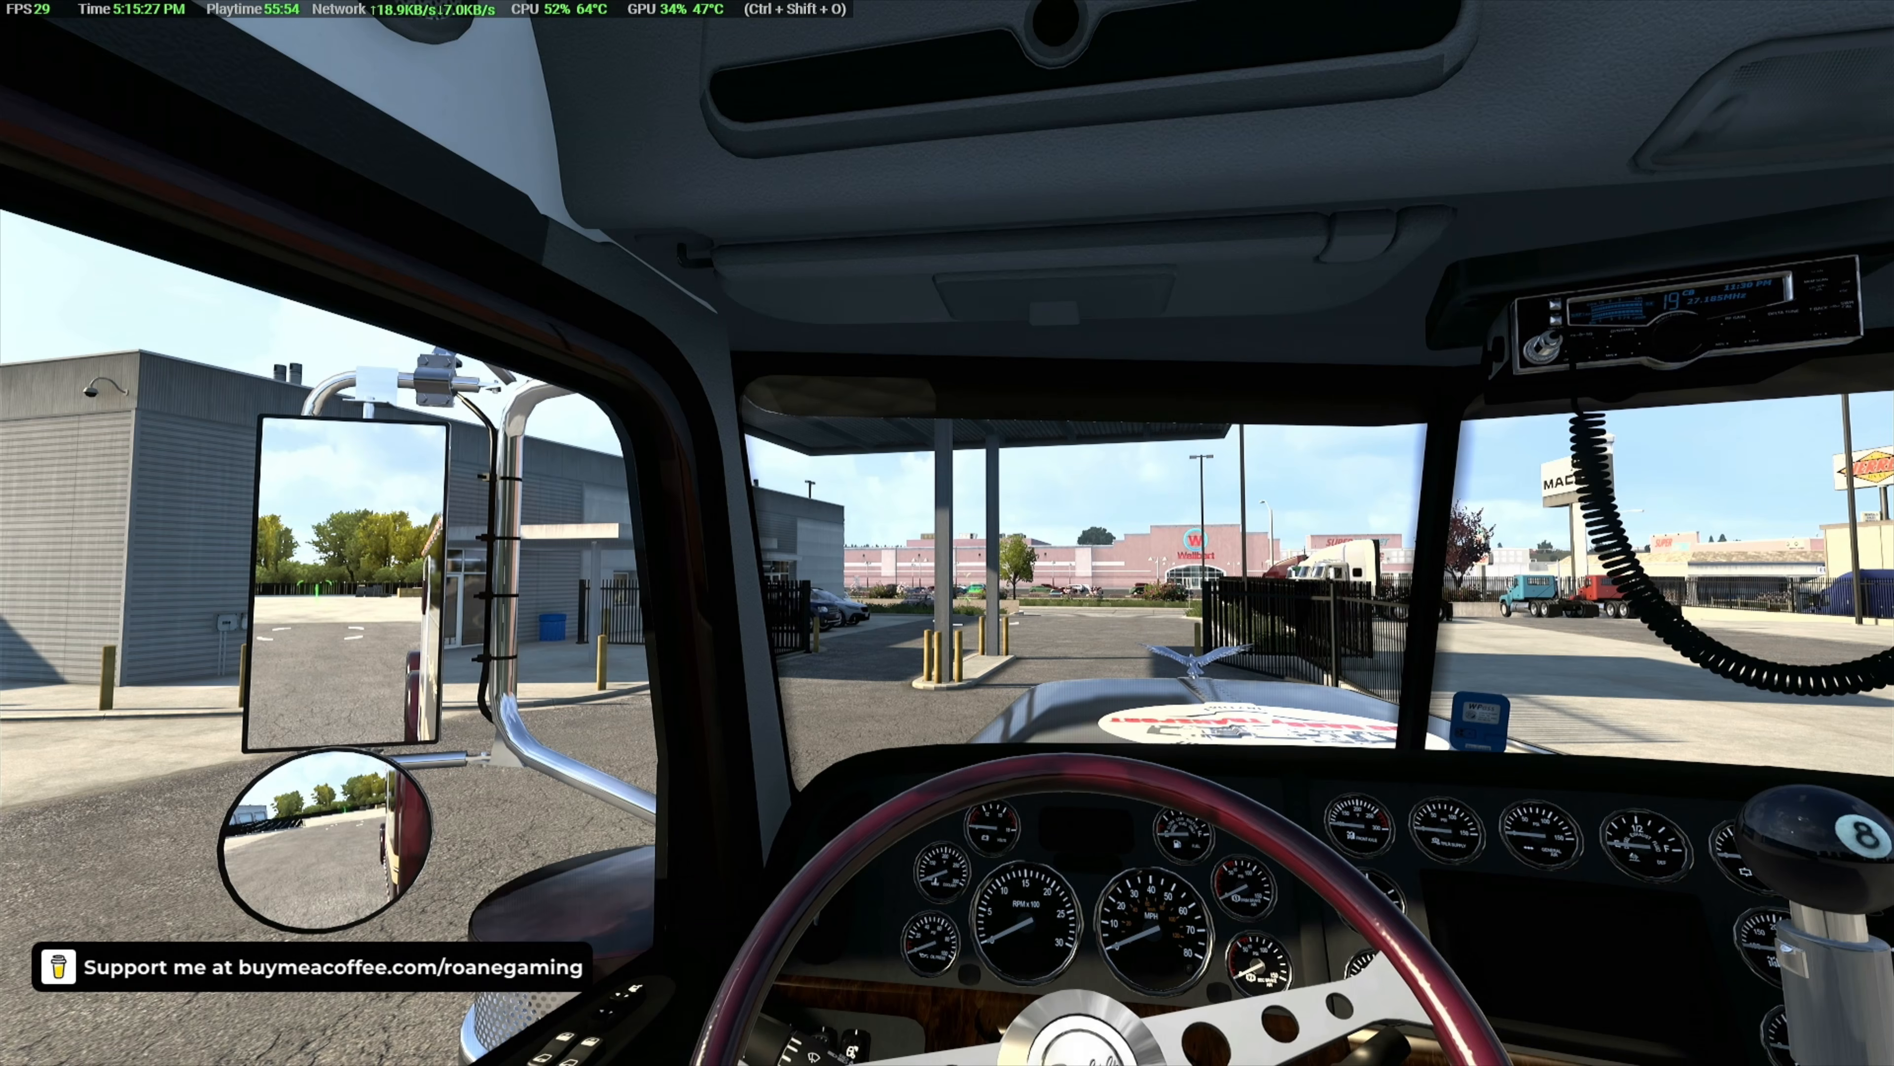
Step: Return to opentrack, keep freetrack 2.0 Enhanced as the output, and select Accela as the filter
{"action": "key", "text": "alt+Tab"}
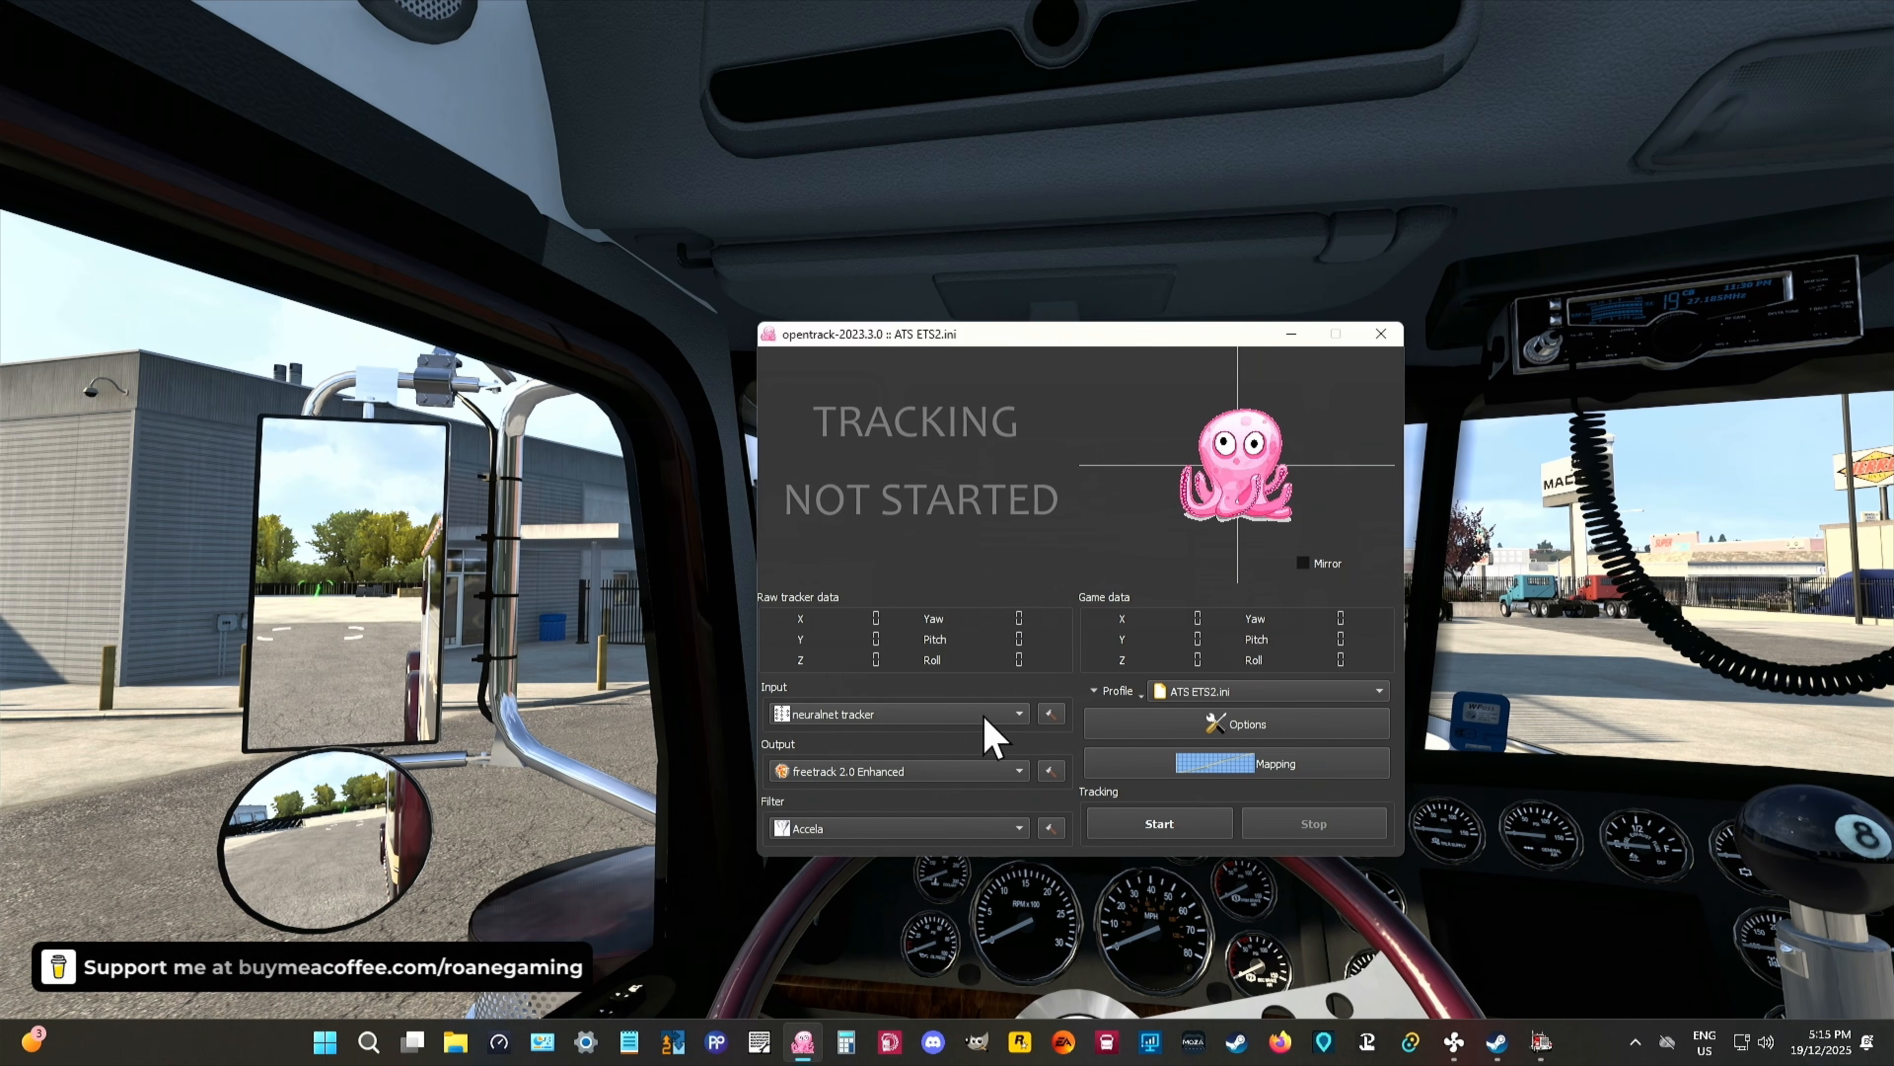
{"action": "left_click", "coordinate": [1018, 773]}
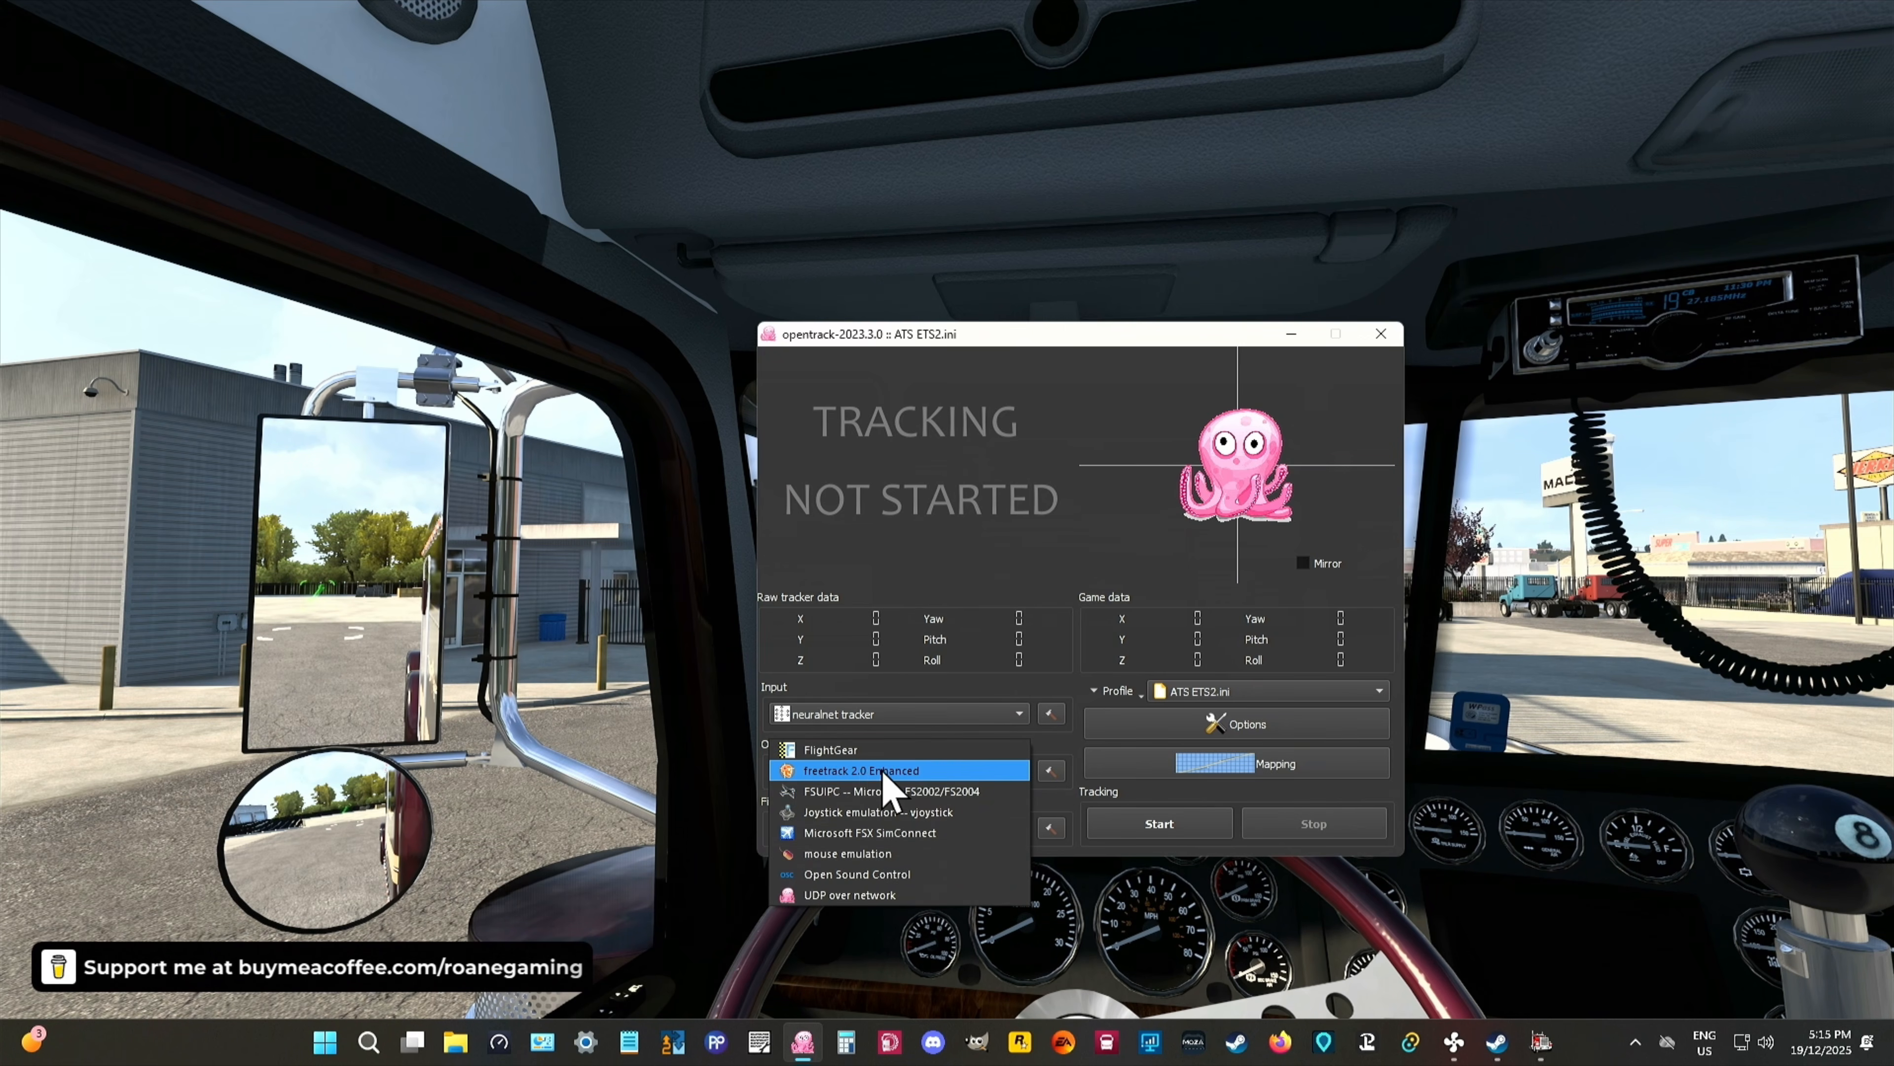
{"action": "left_click", "coordinate": [1028, 525]}
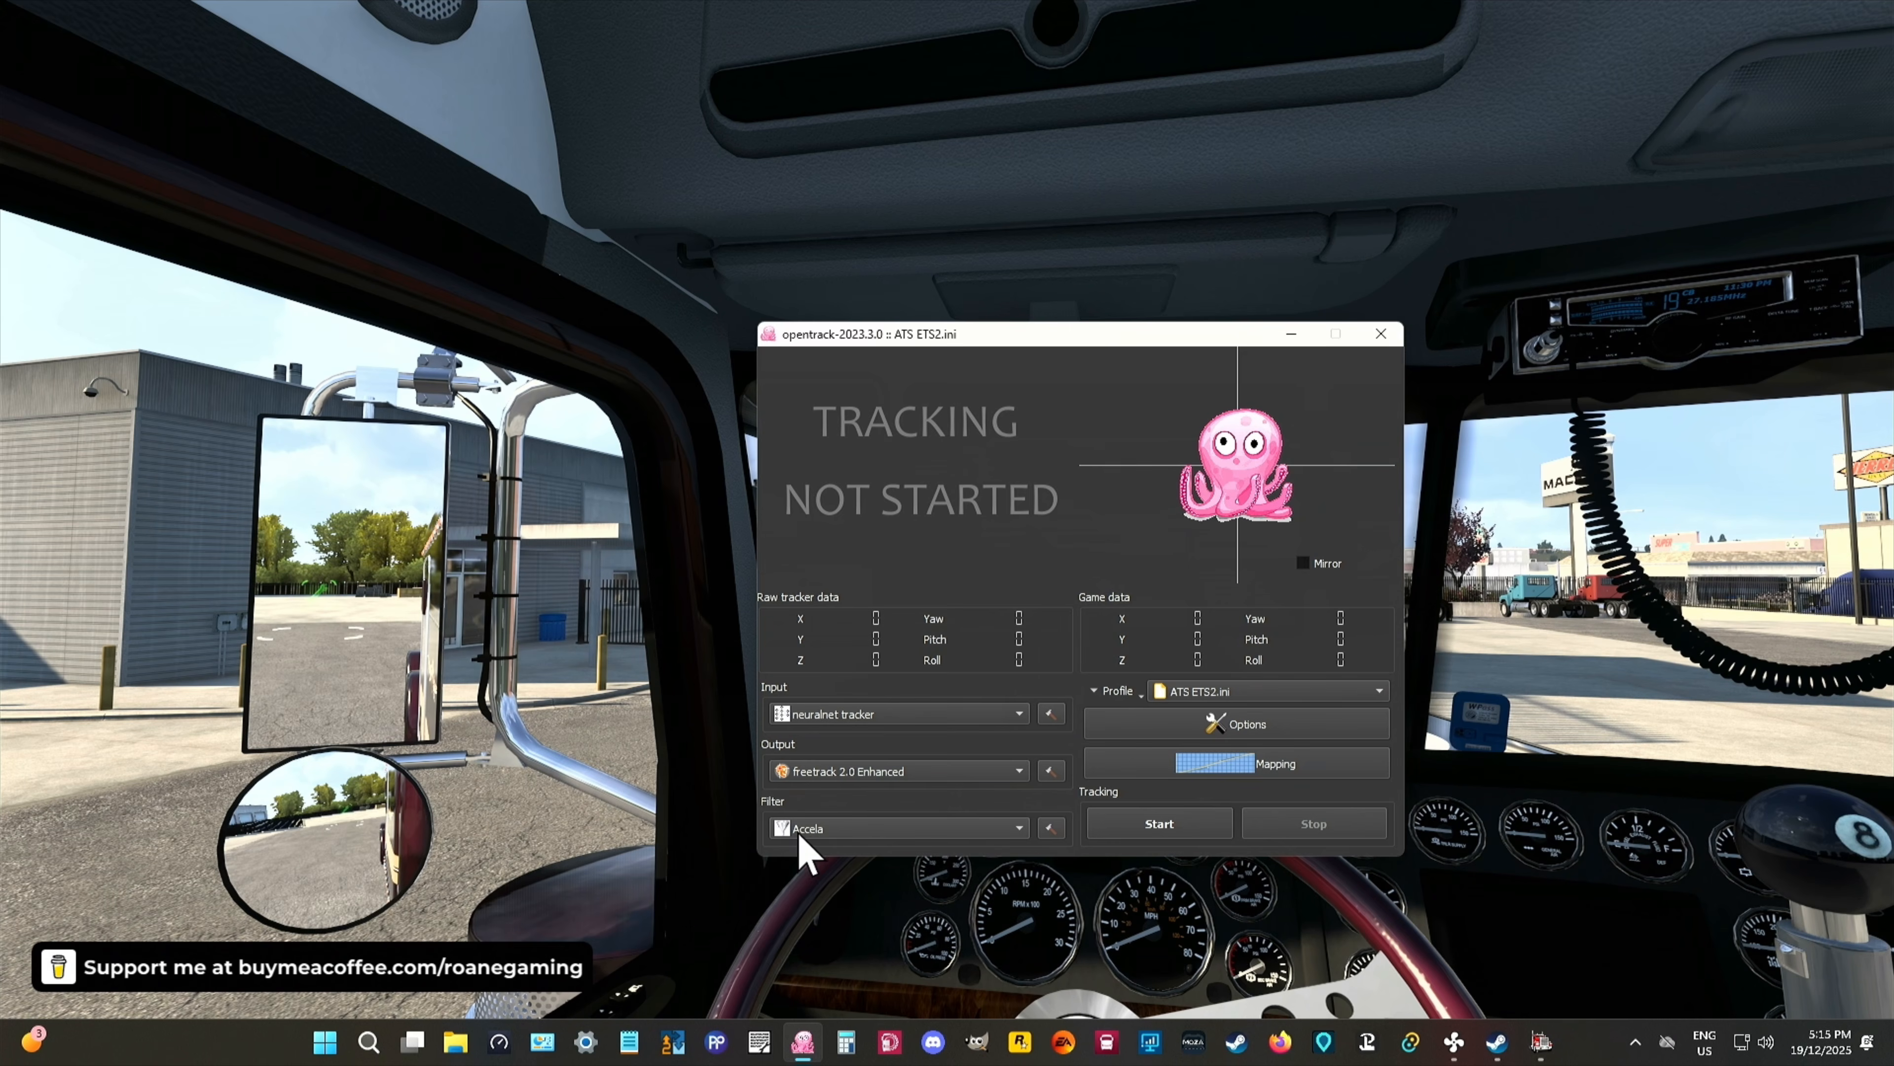
{"action": "left_click", "coordinate": [1026, 834]}
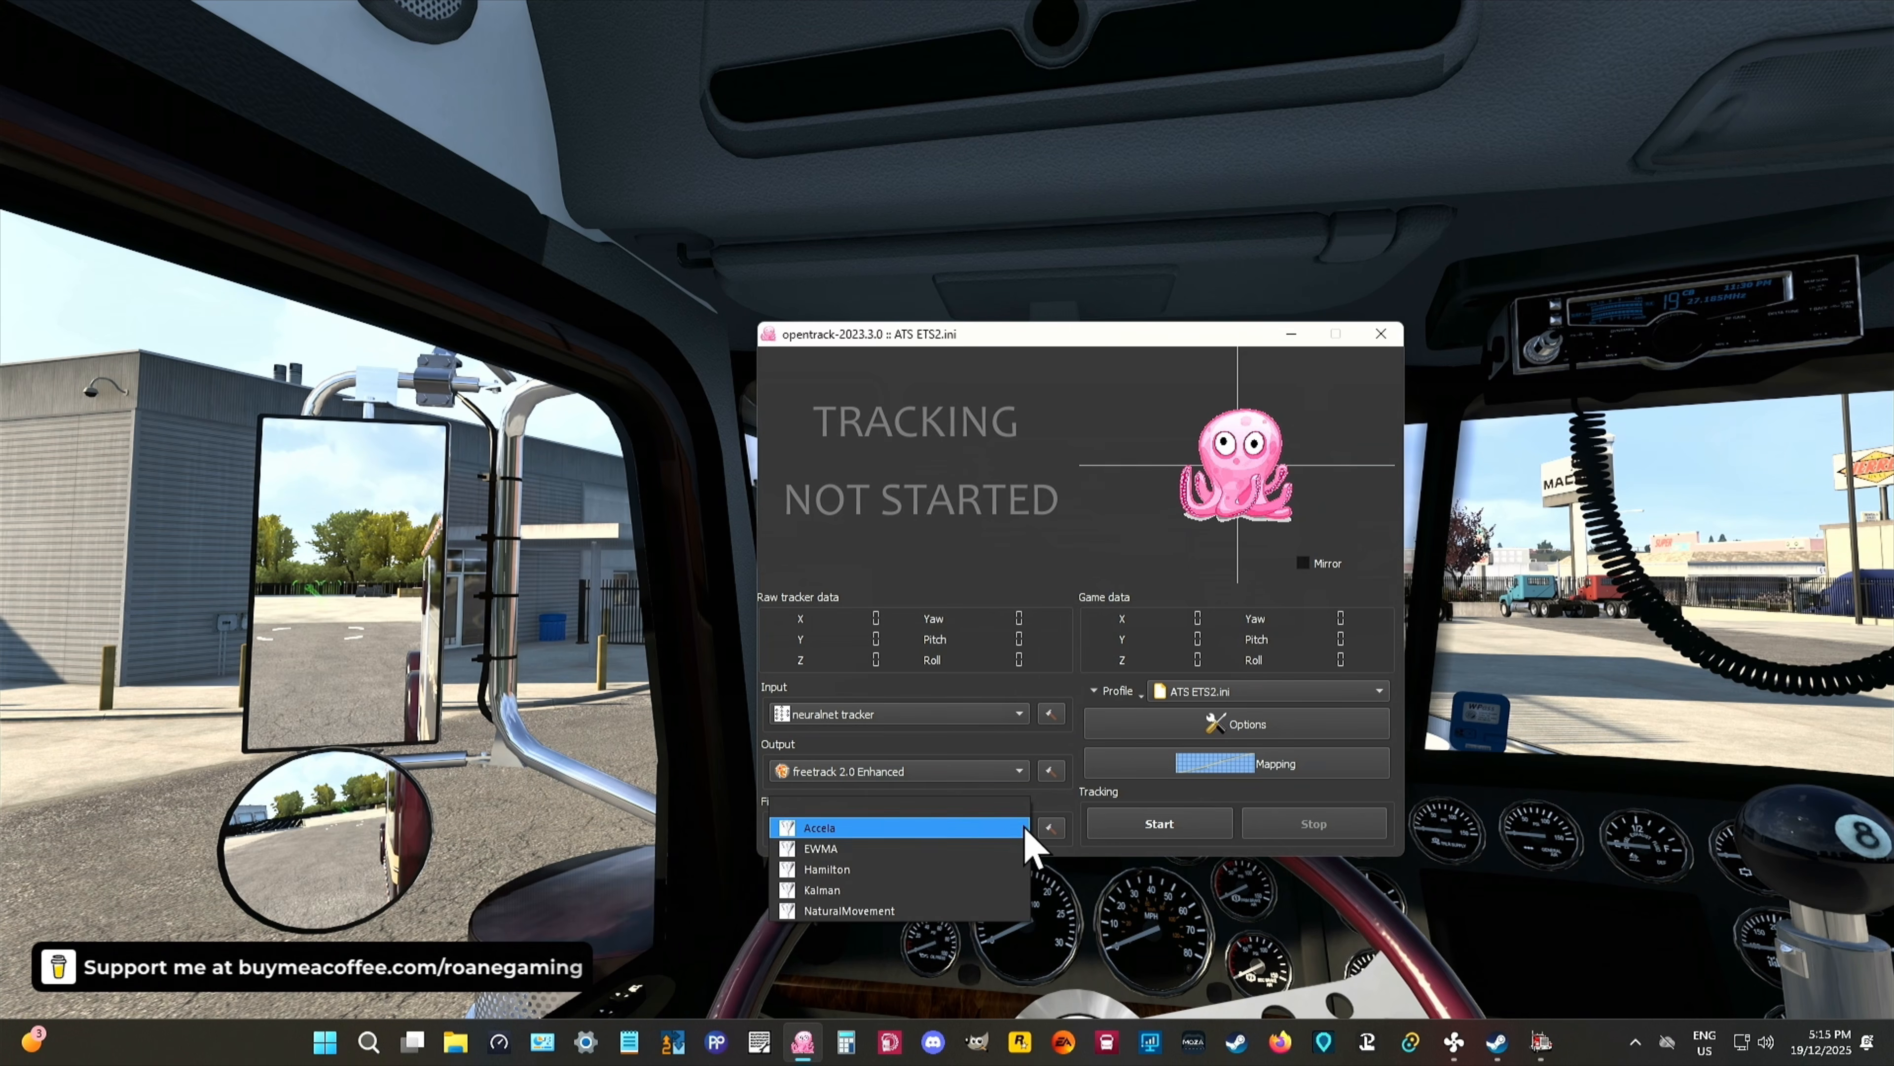
{"action": "left_click", "coordinate": [925, 830]}
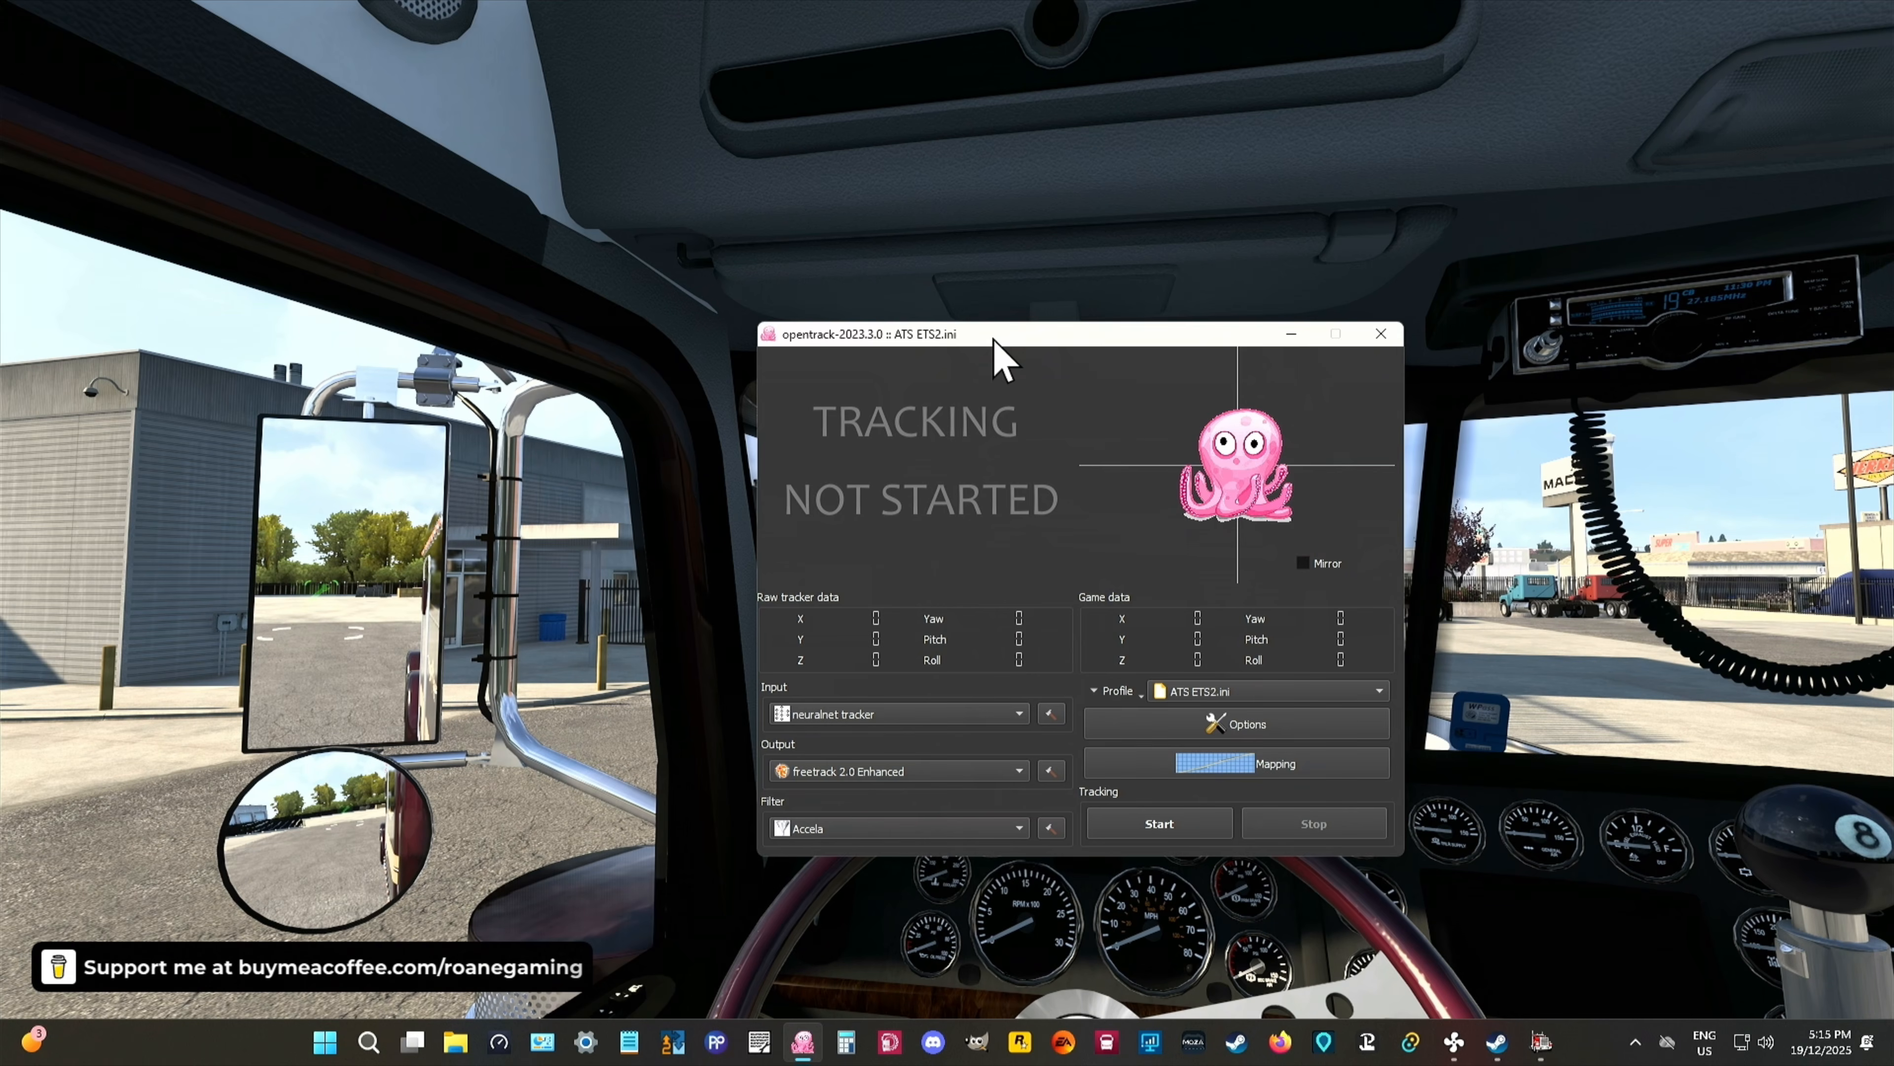
Step: Open the neuralnet tracker's options and set the centering method to Point in the shortcut settings
{"action": "left_click_drag", "start_coordinate": [996, 344], "coordinate": [1029, 231]}
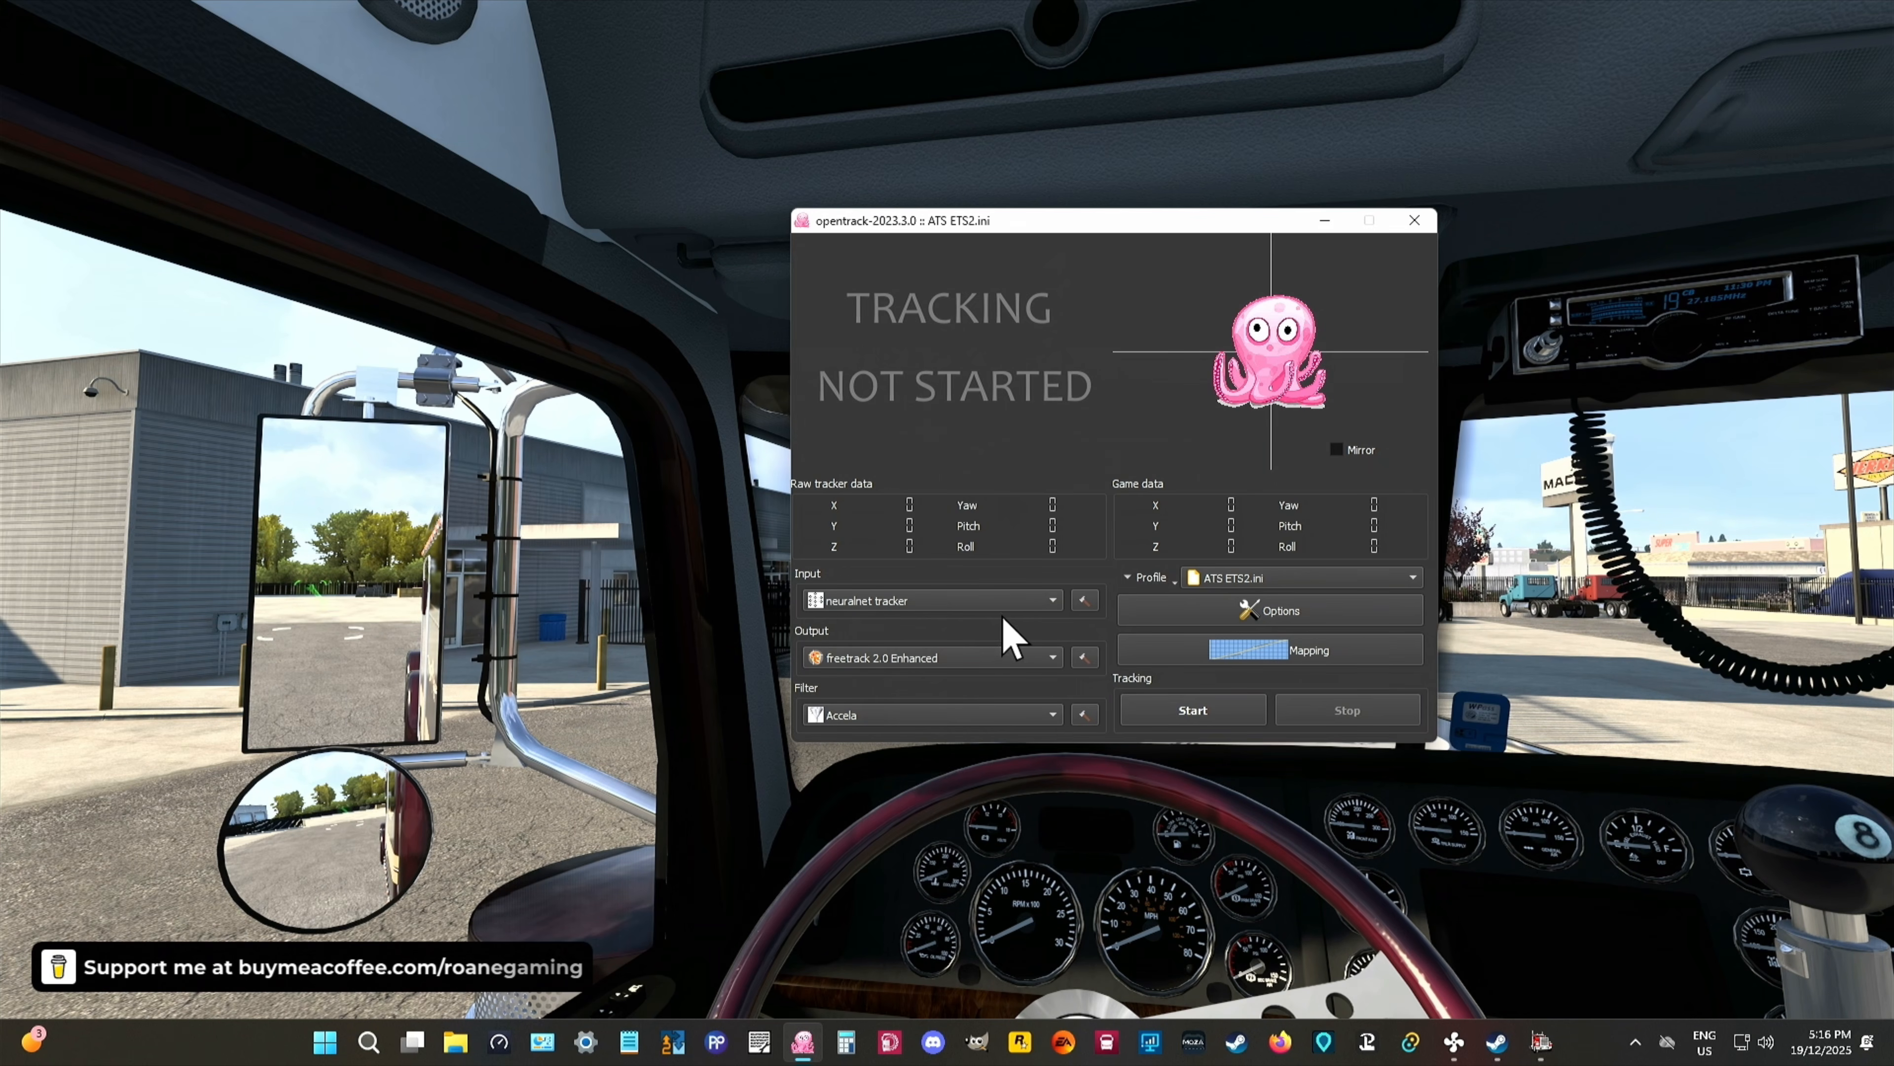
{"action": "left_click", "coordinate": [1085, 600]}
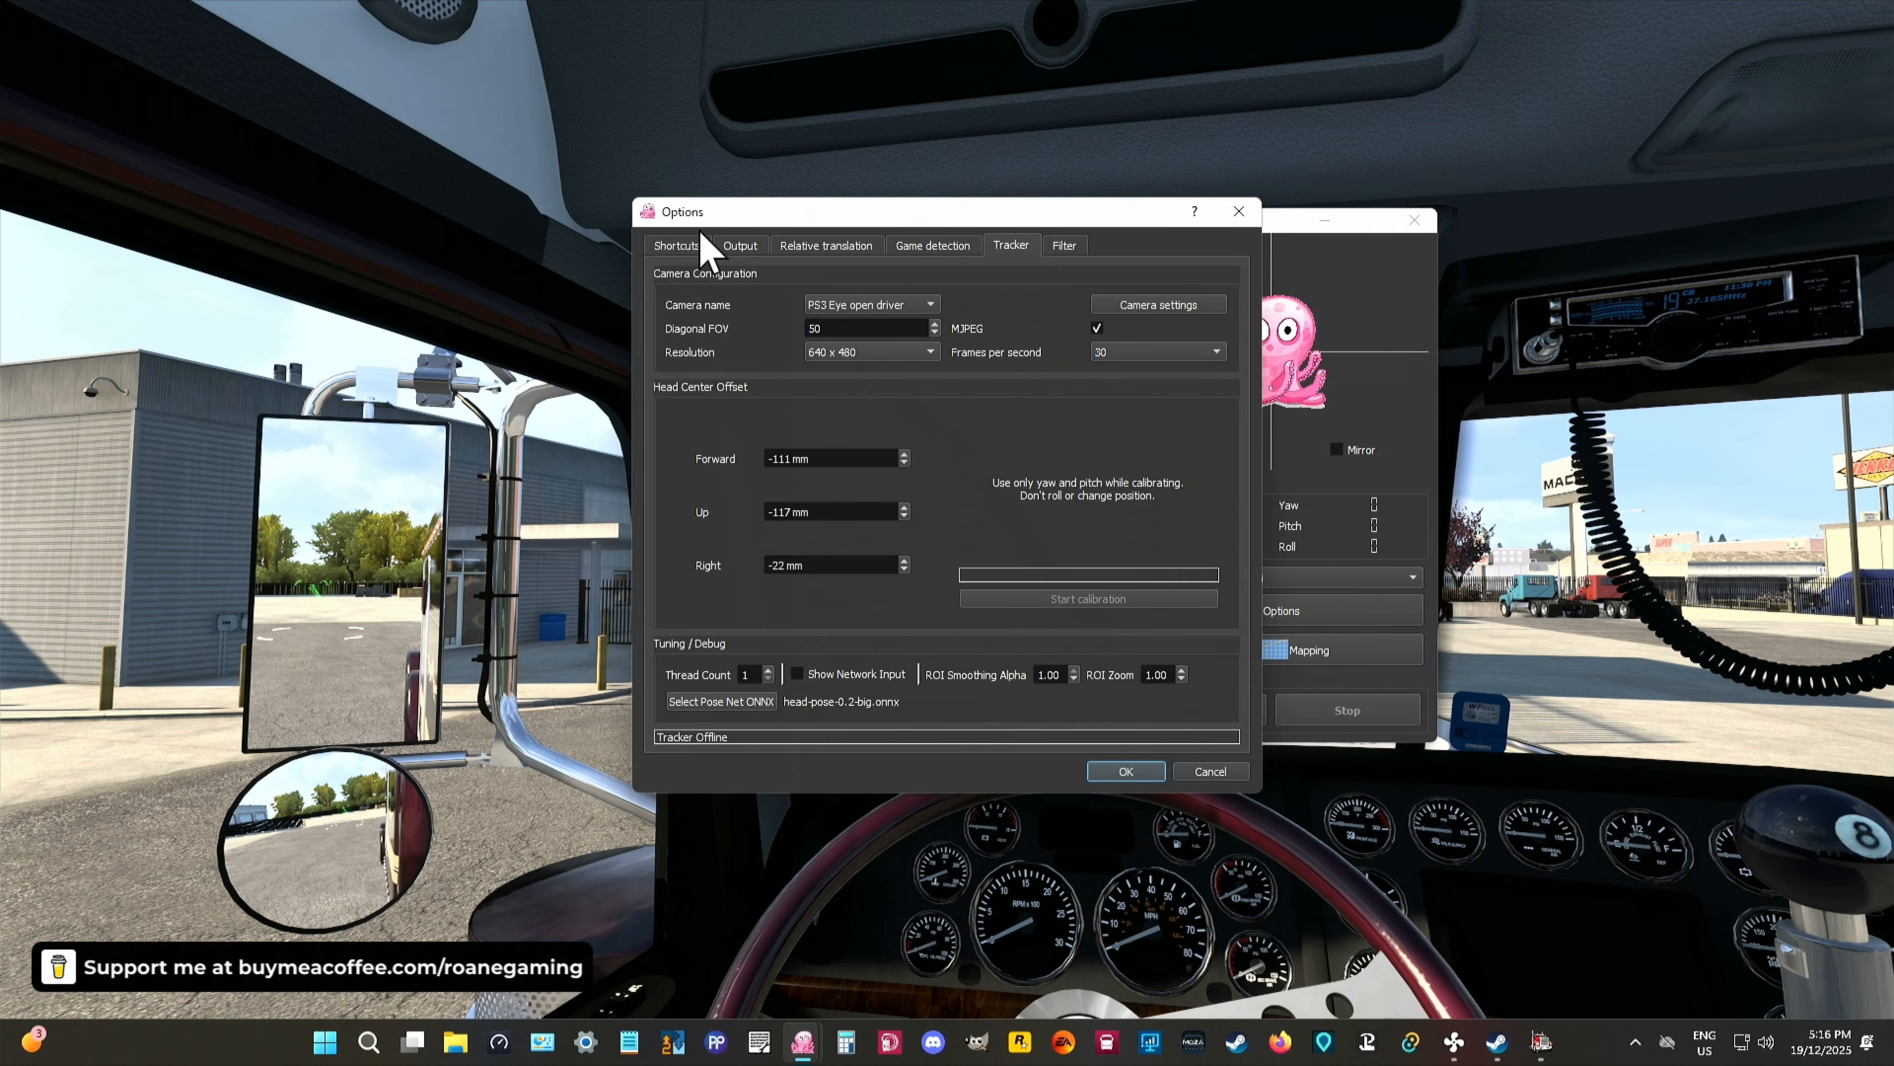
{"action": "left_click", "coordinate": [664, 246]}
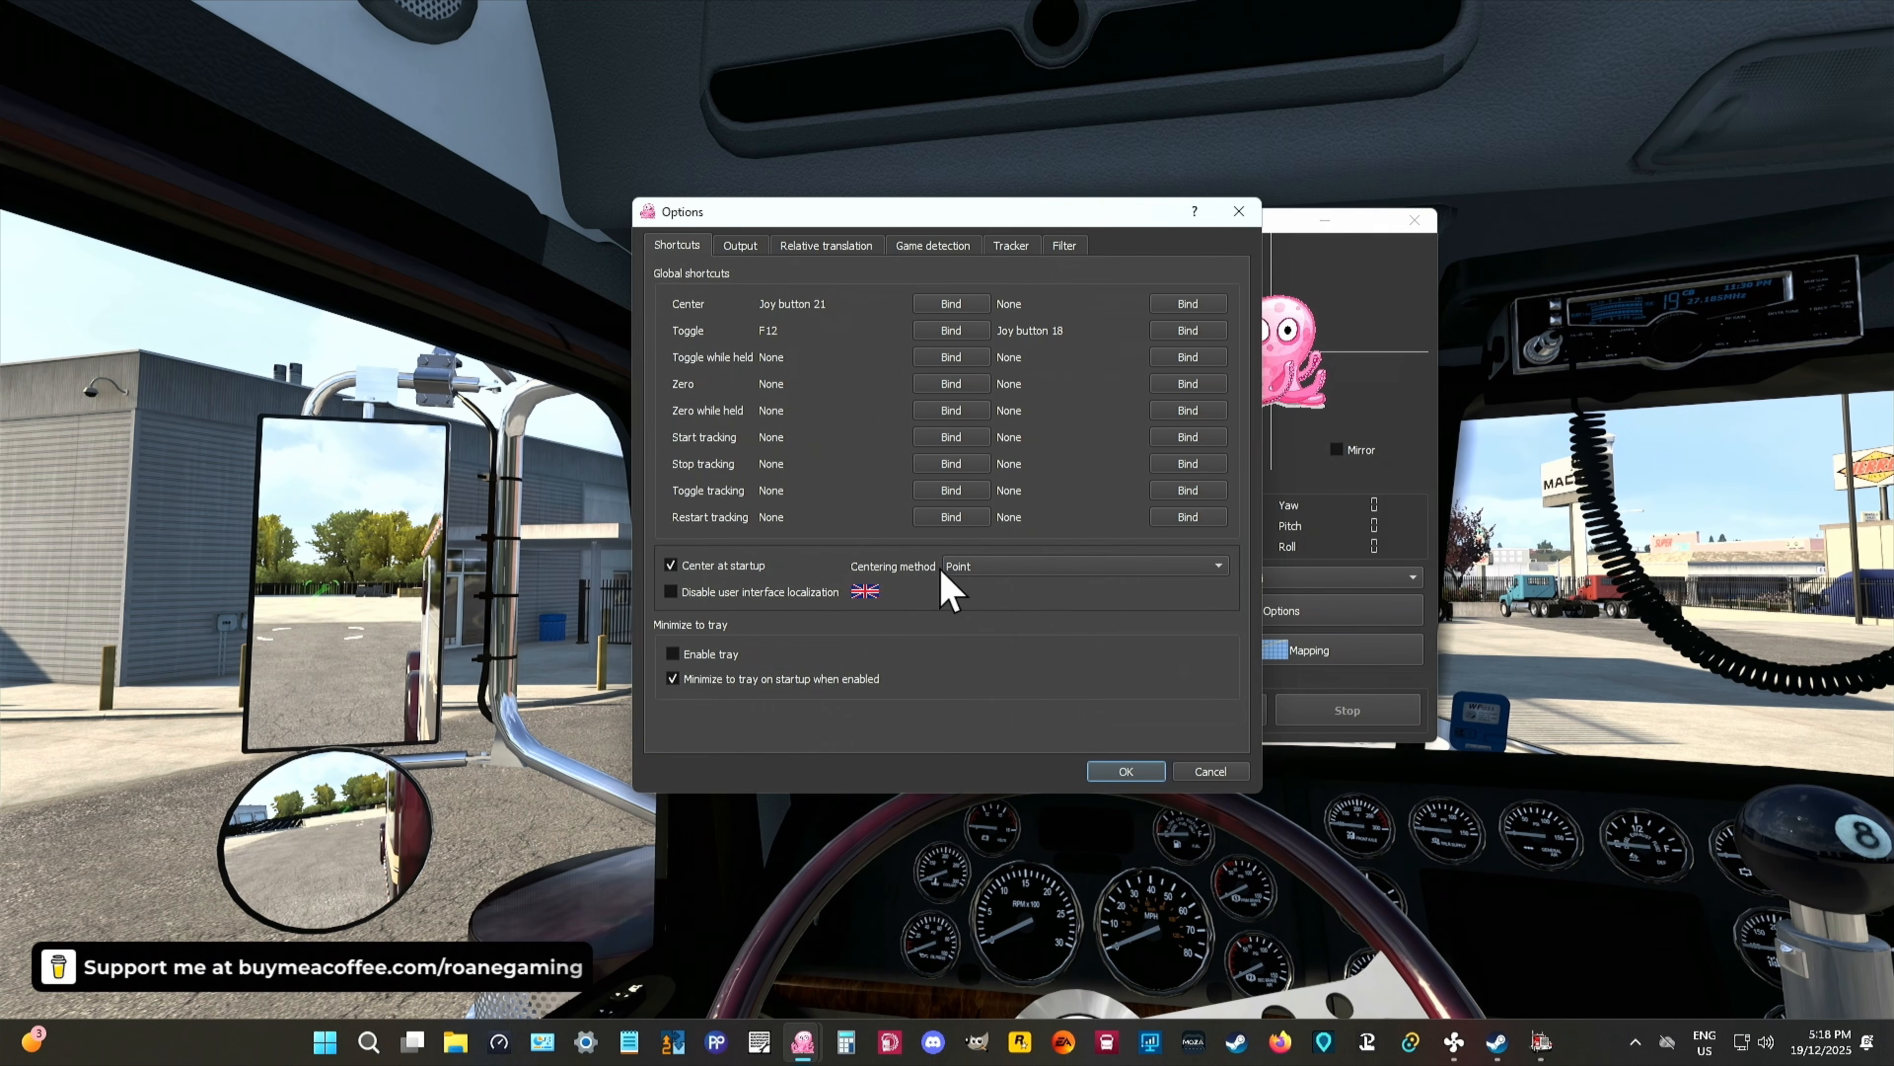
{"action": "left_click", "coordinate": [1204, 574]}
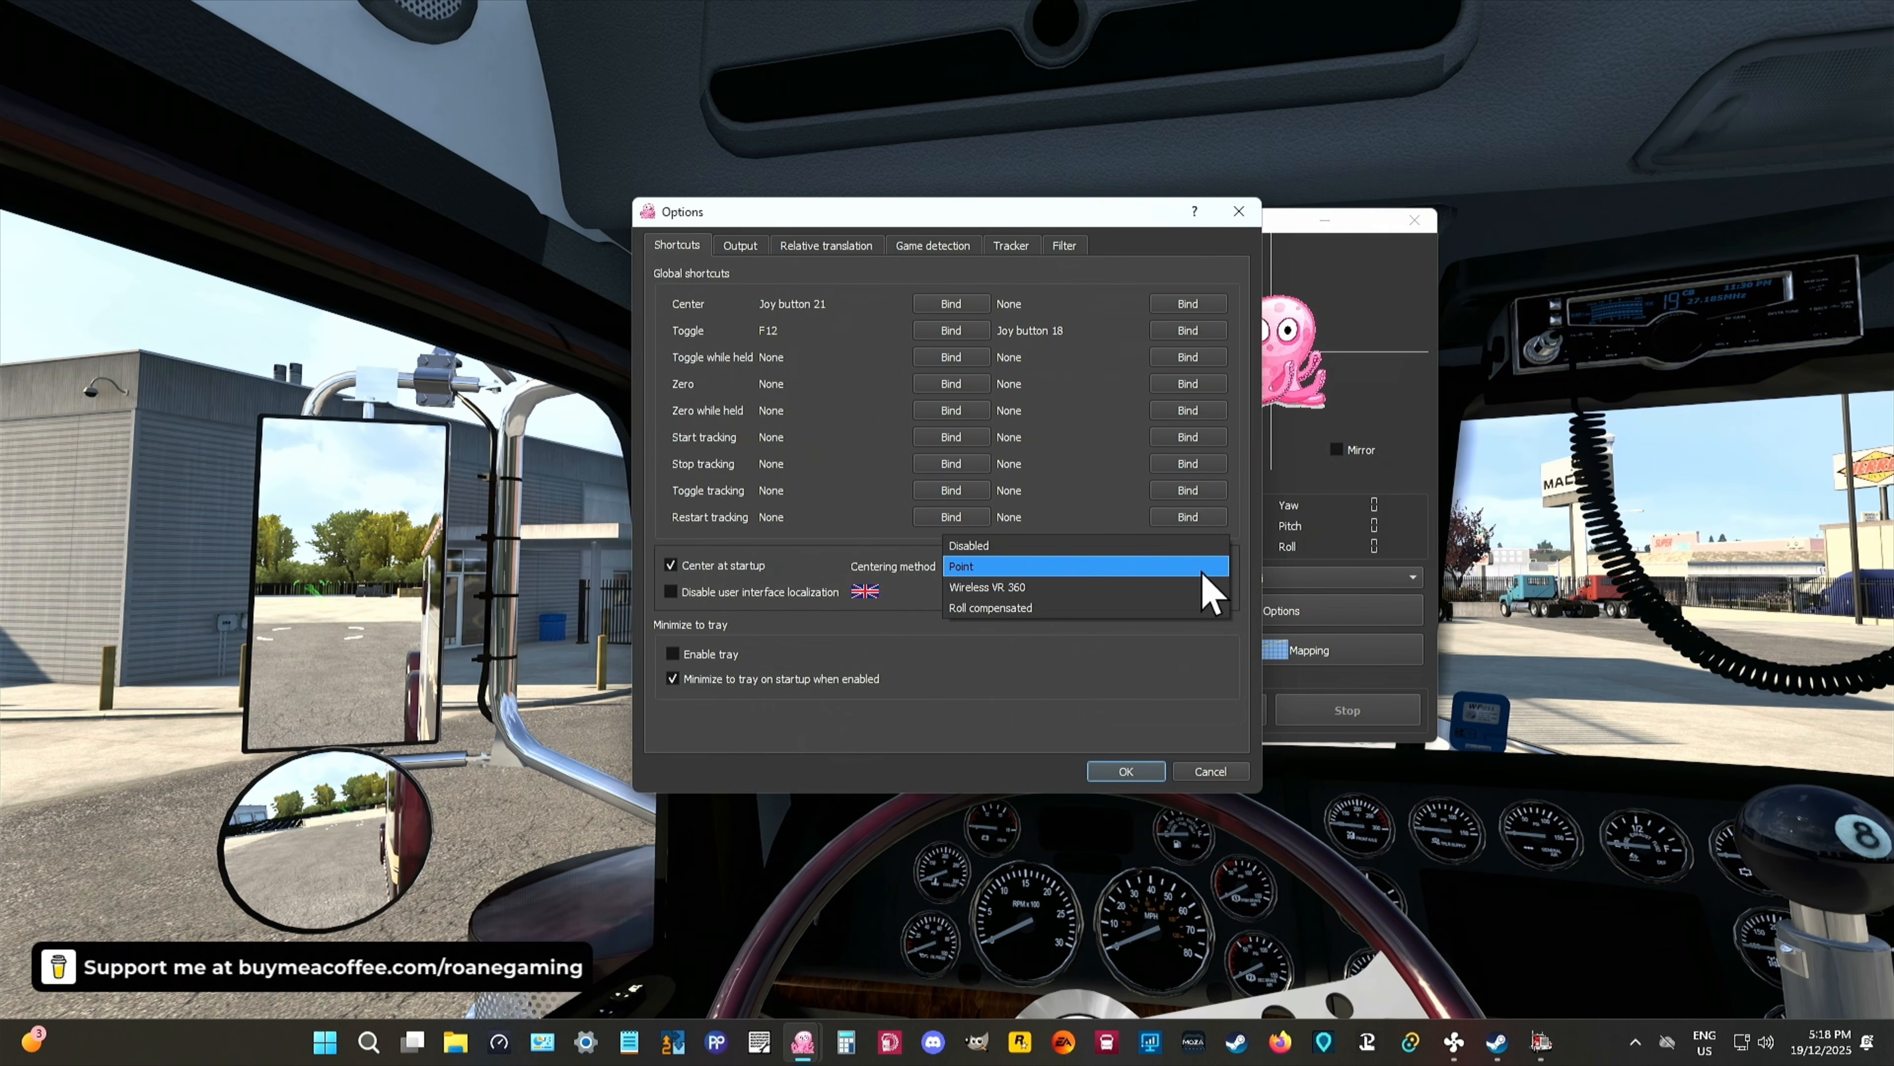
{"action": "left_click", "coordinate": [1202, 569]}
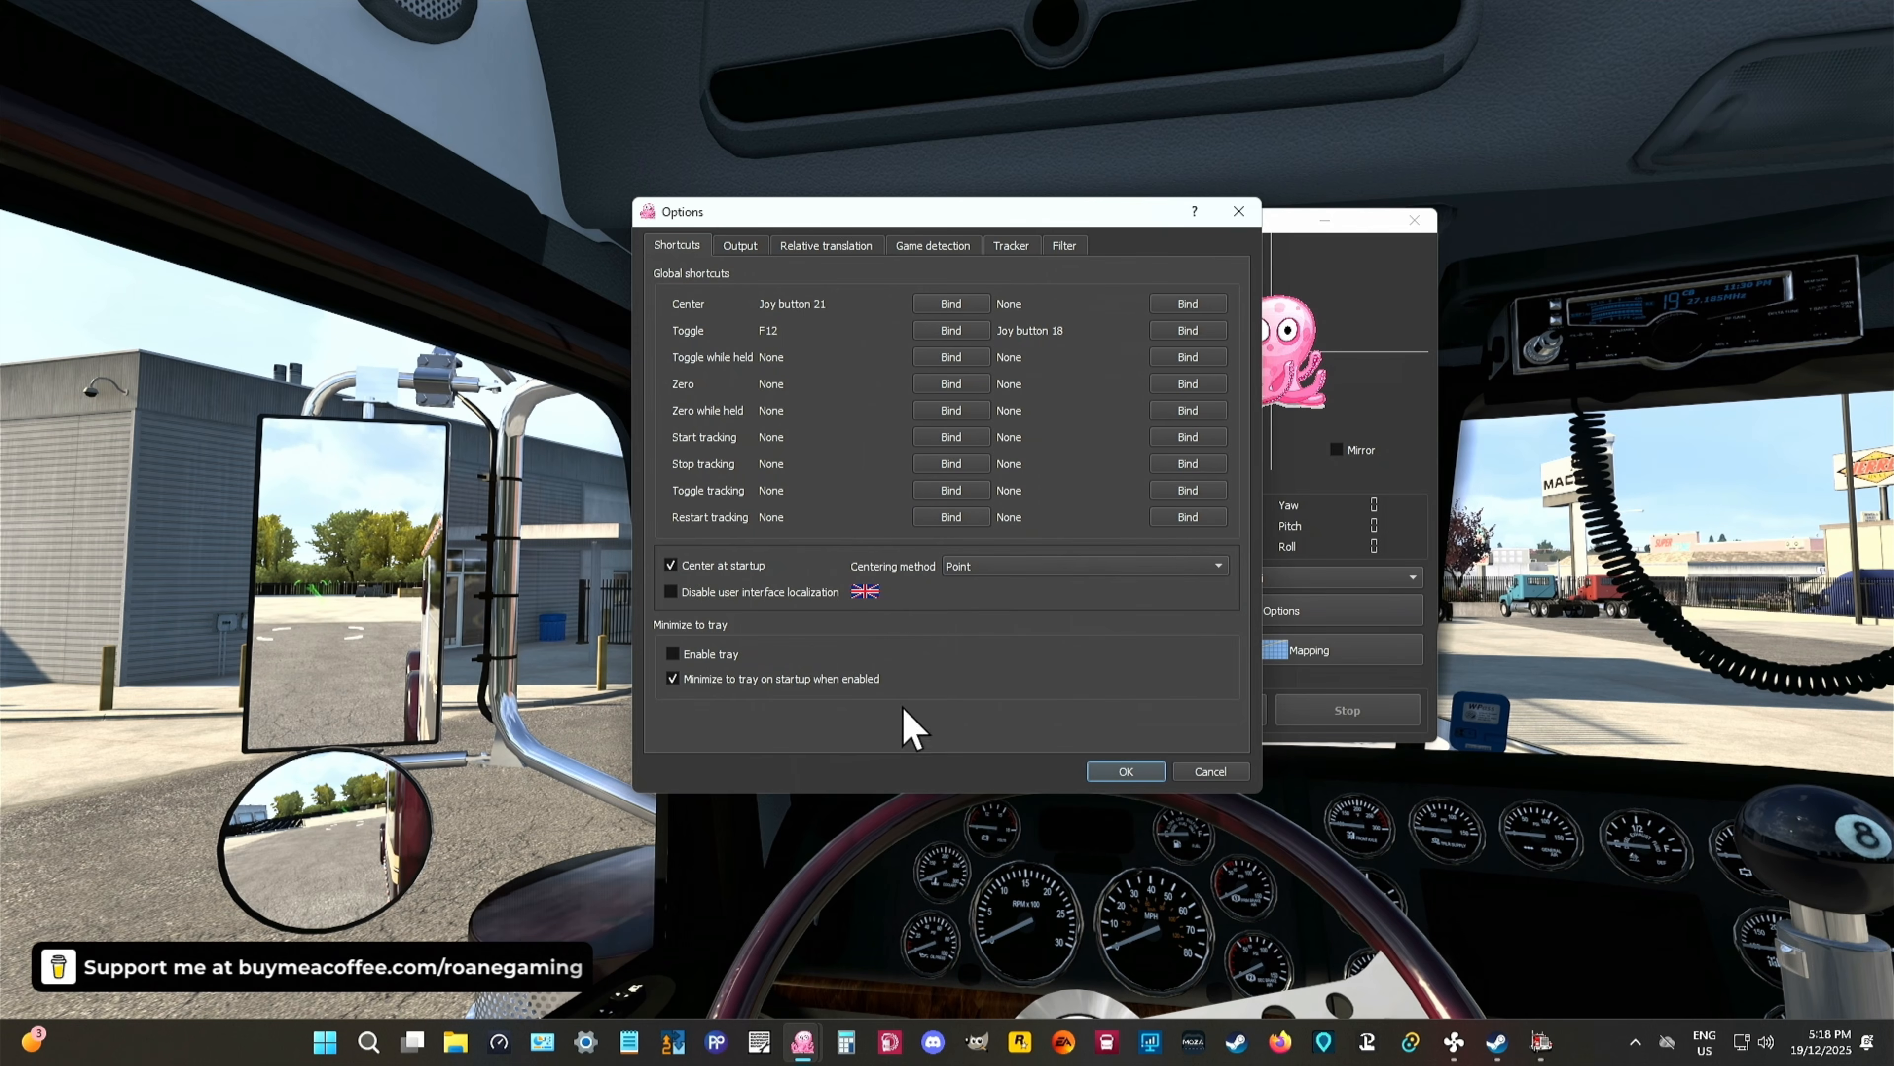
Step: Set the Pitch axis source to Disabled in the output axis assignment
{"action": "left_click", "coordinate": [740, 246]}
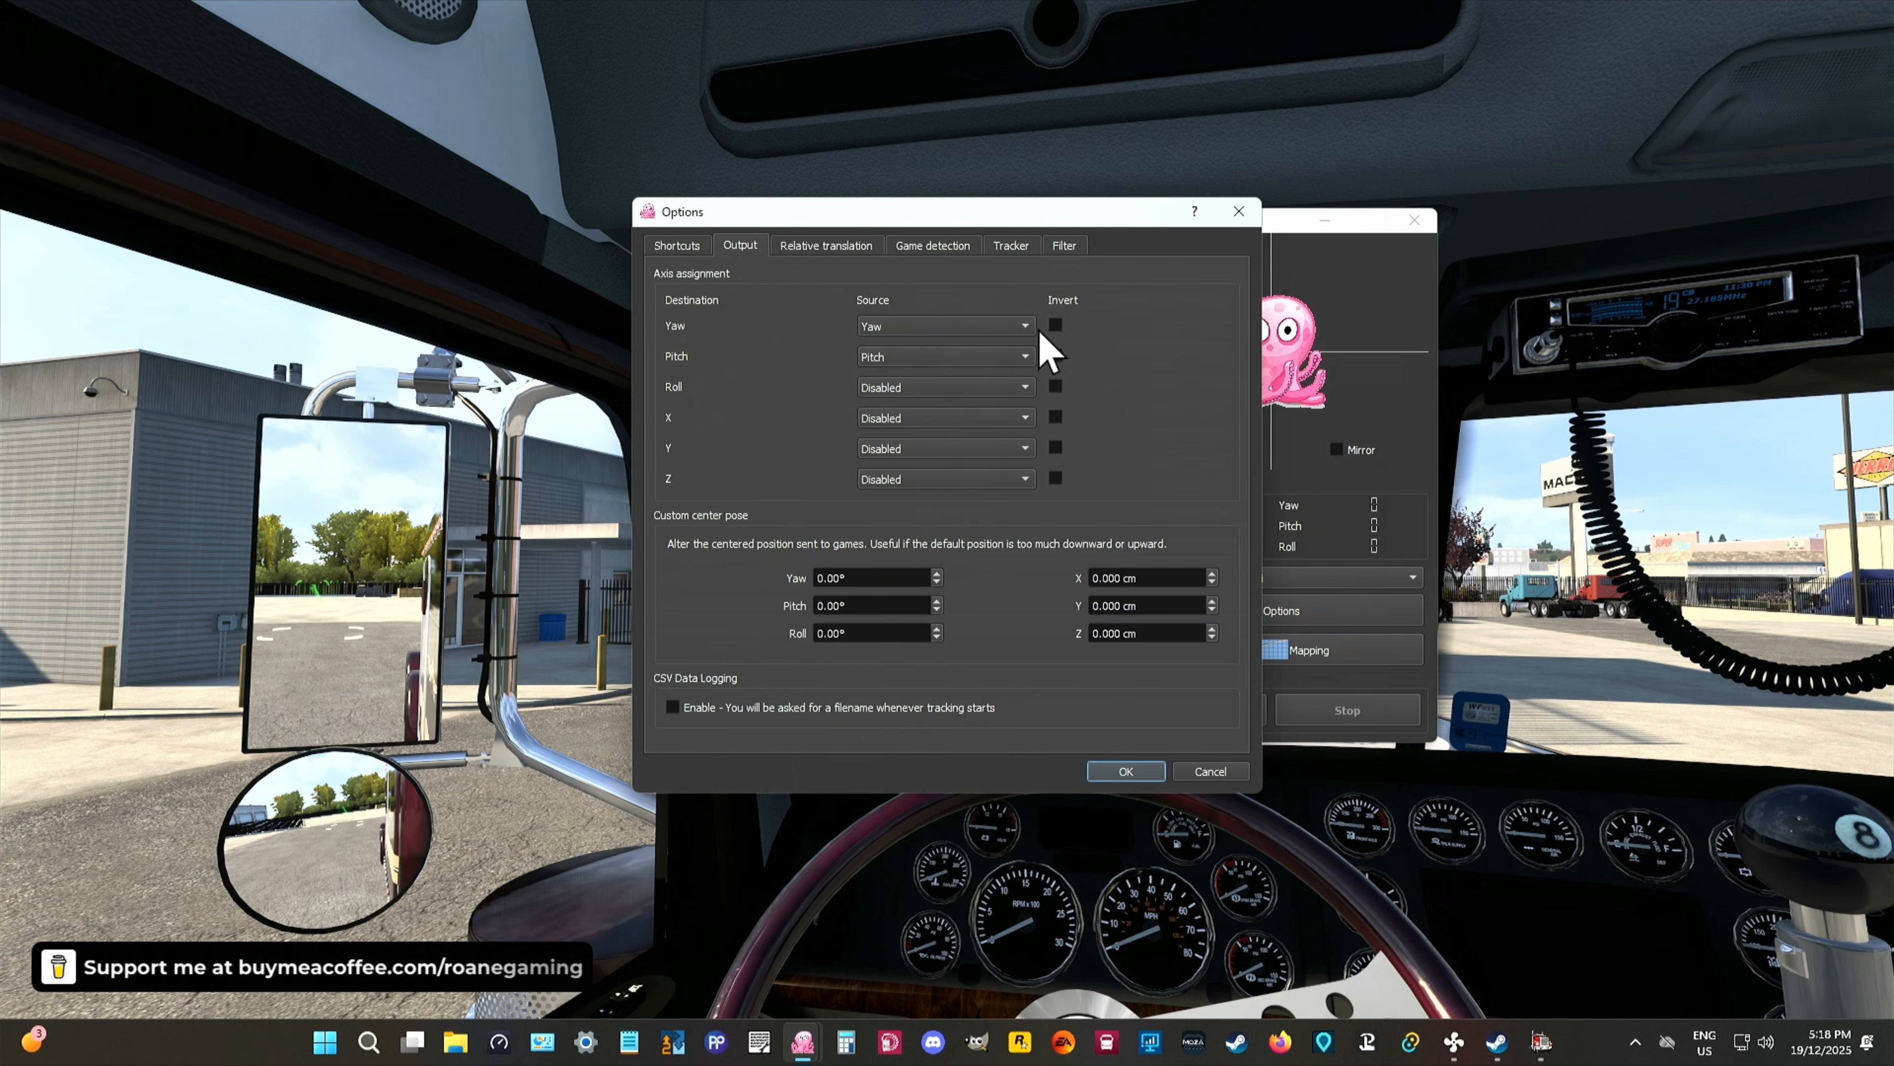
{"action": "left_click", "coordinate": [1022, 356]}
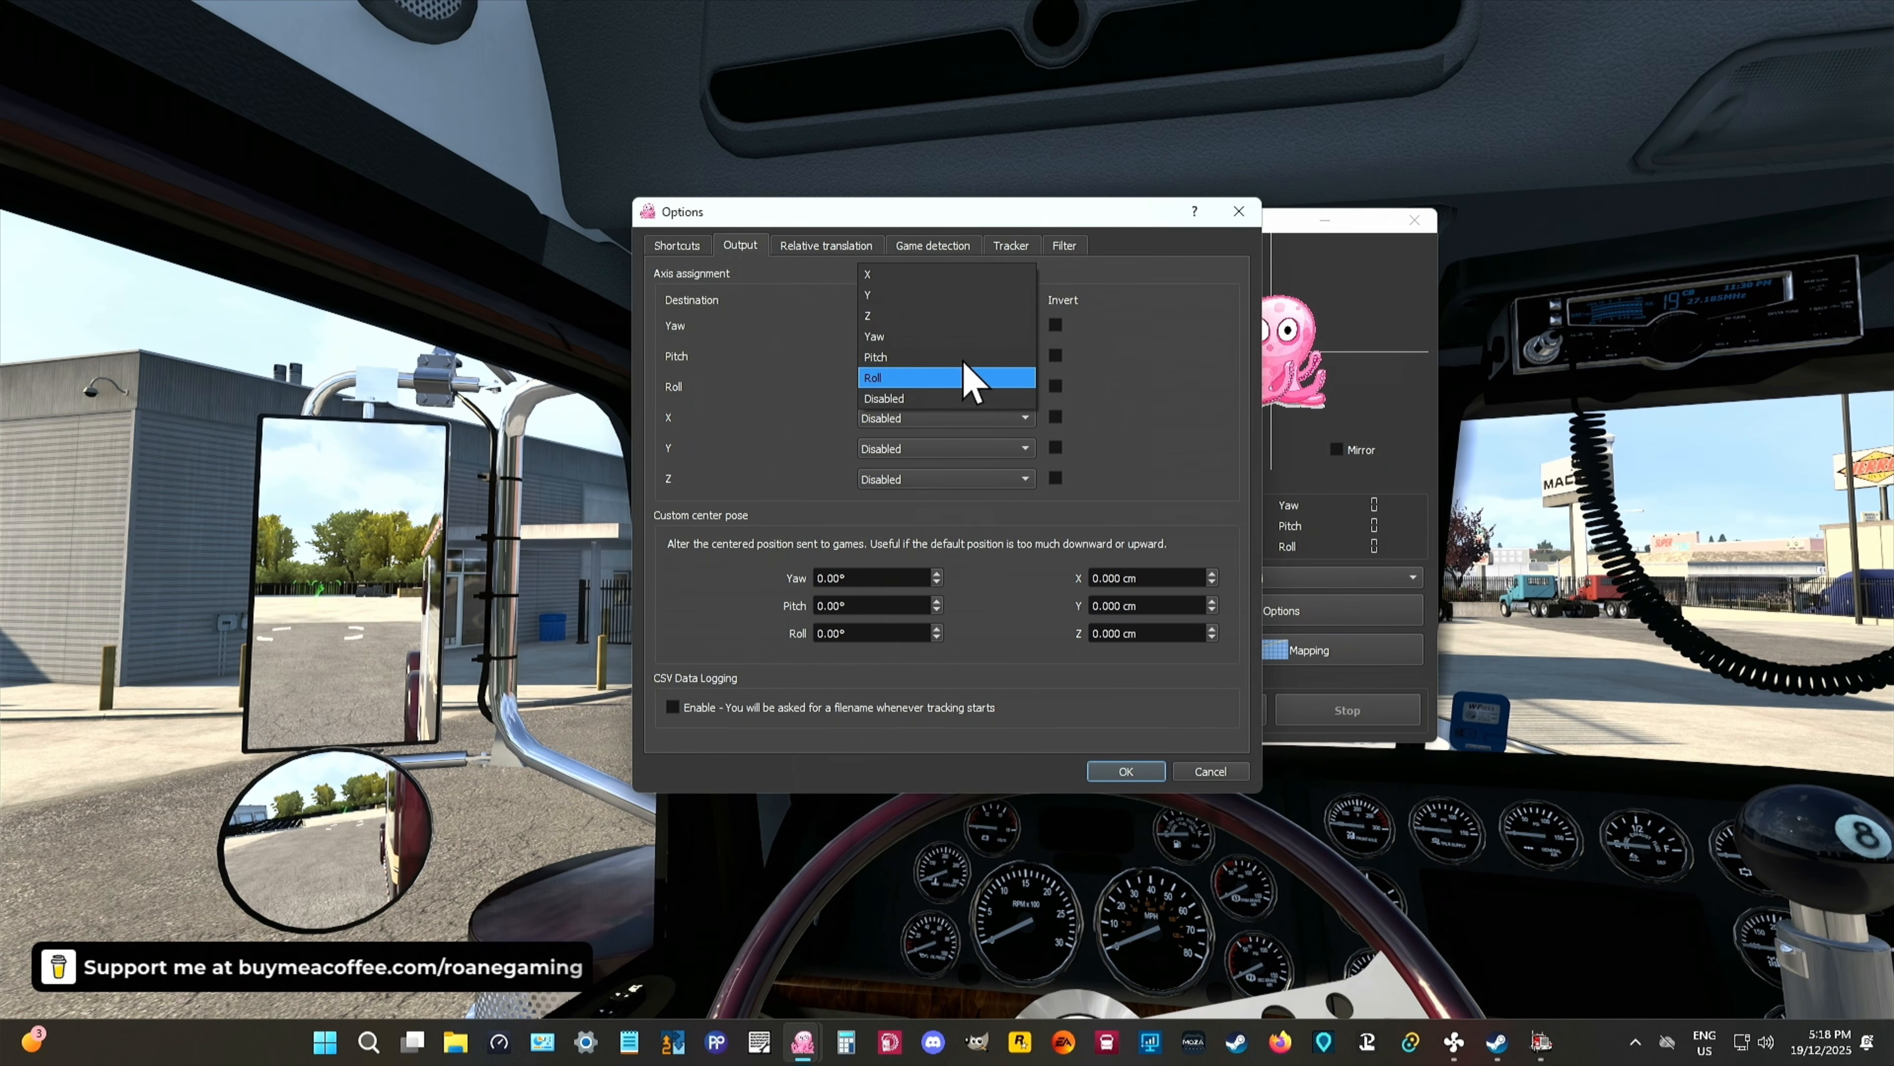
{"action": "left_click", "coordinate": [921, 399]}
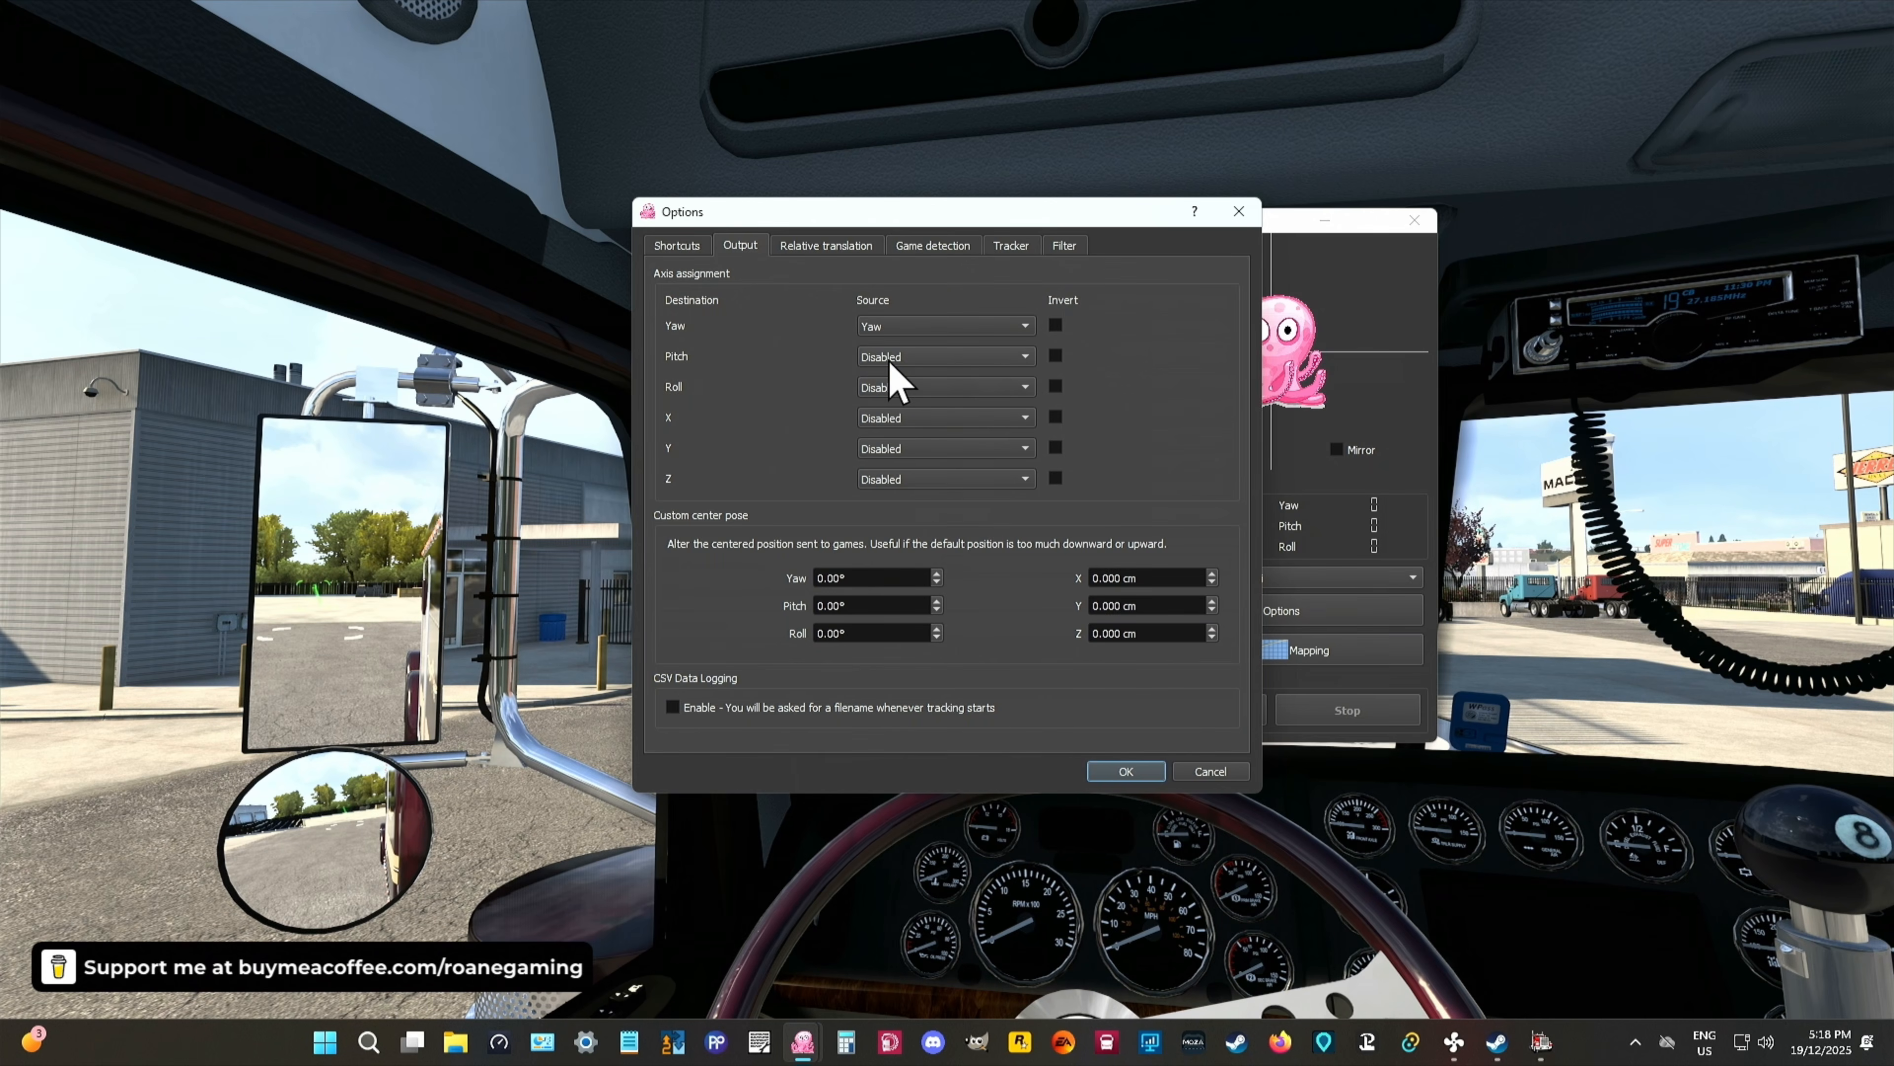
Step: Set the Pitch axis source to Pitch in the axis assignment and check the relative translation settings
{"action": "left_click", "coordinate": [1024, 356]}
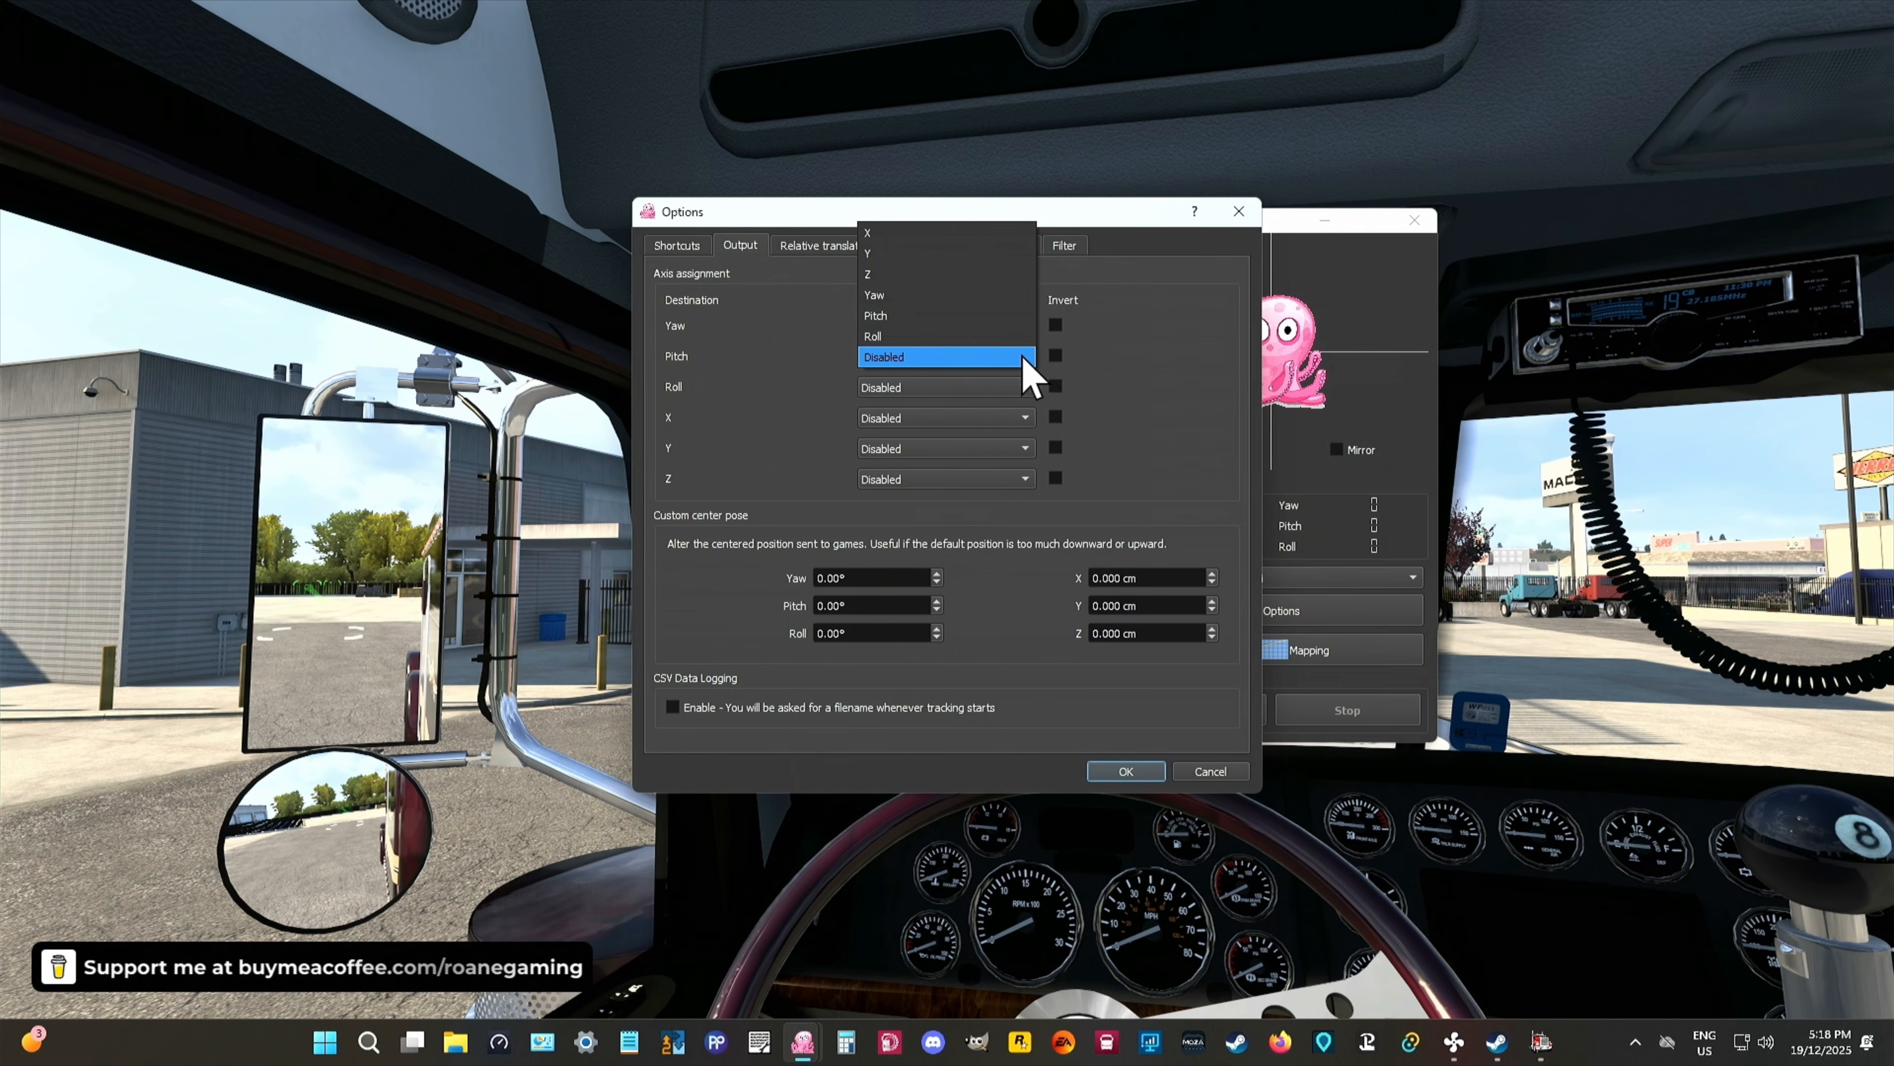
{"action": "left_click", "coordinate": [954, 322]}
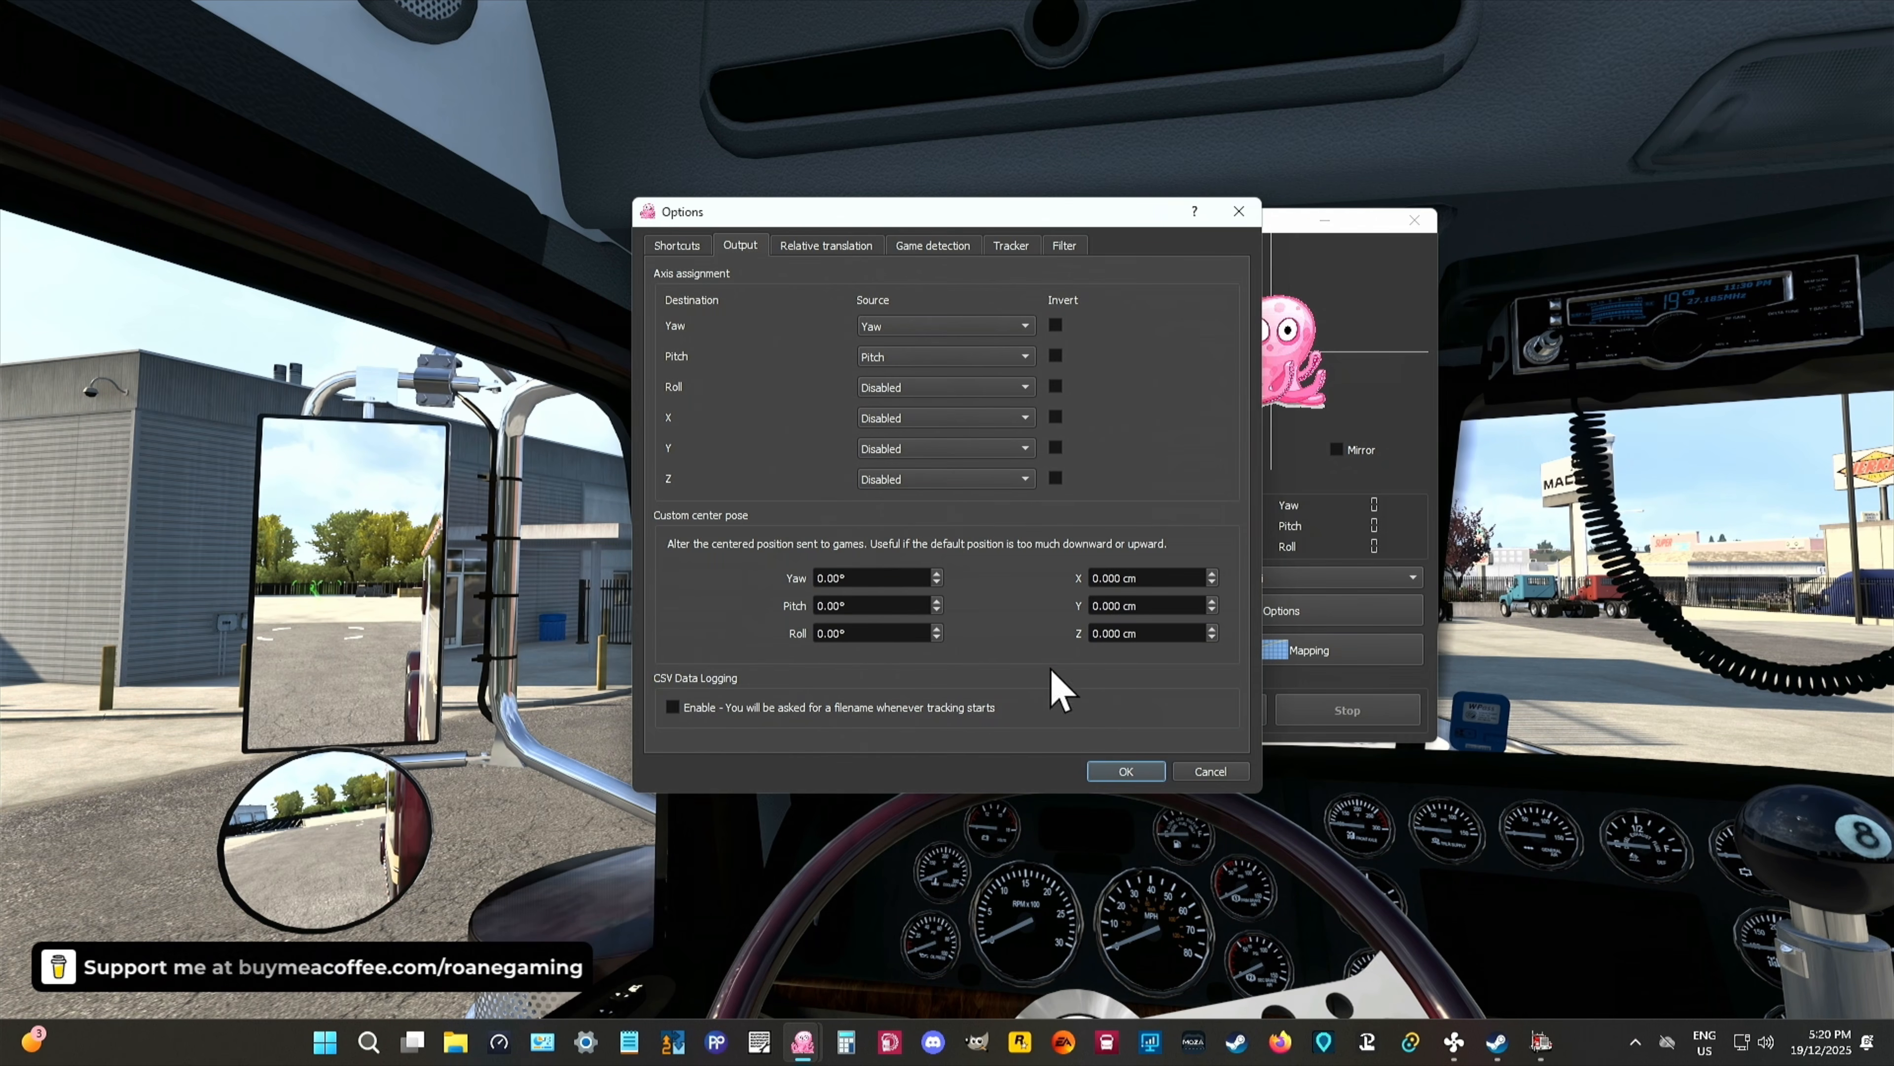
{"action": "left_click", "coordinate": [830, 246]}
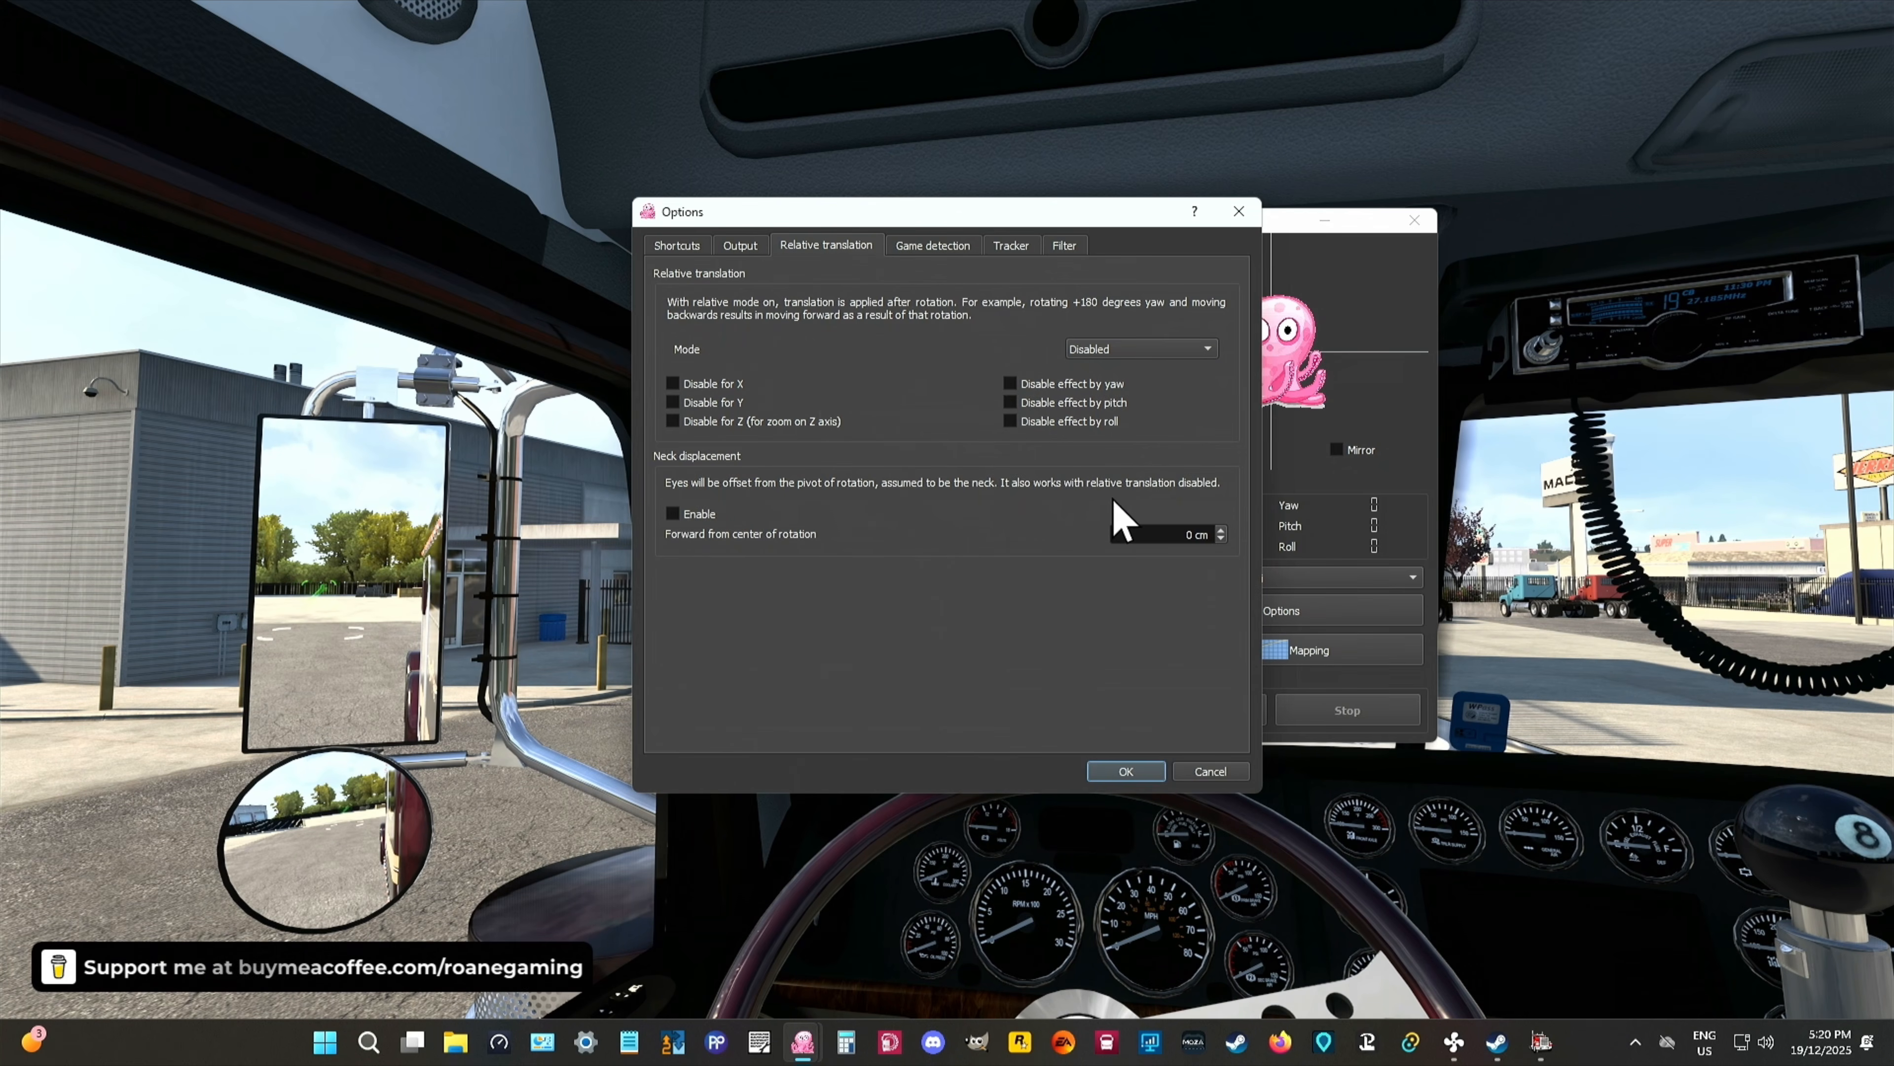
Step: Add a new entry to the game detection list and open the file chooser for its executable
{"action": "left_click", "coordinate": [930, 245]}
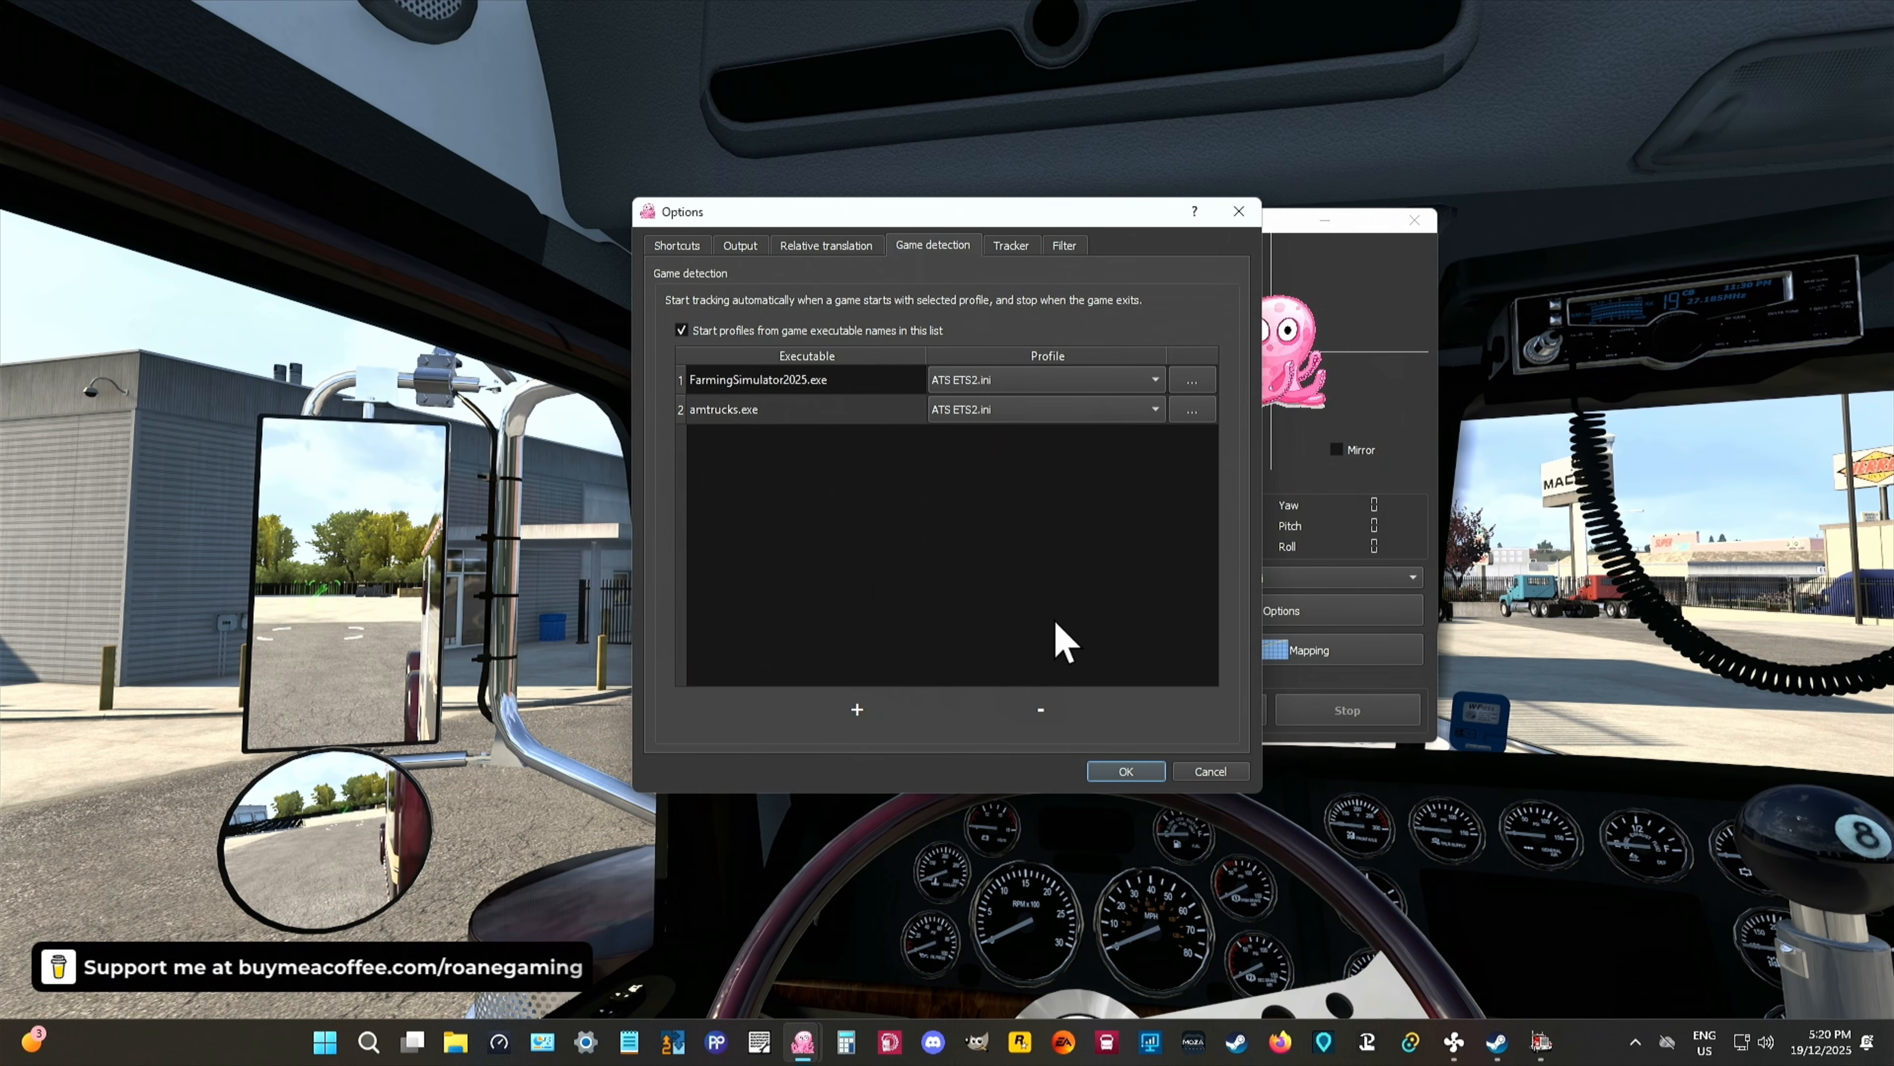
{"action": "left_click", "coordinate": [856, 709]}
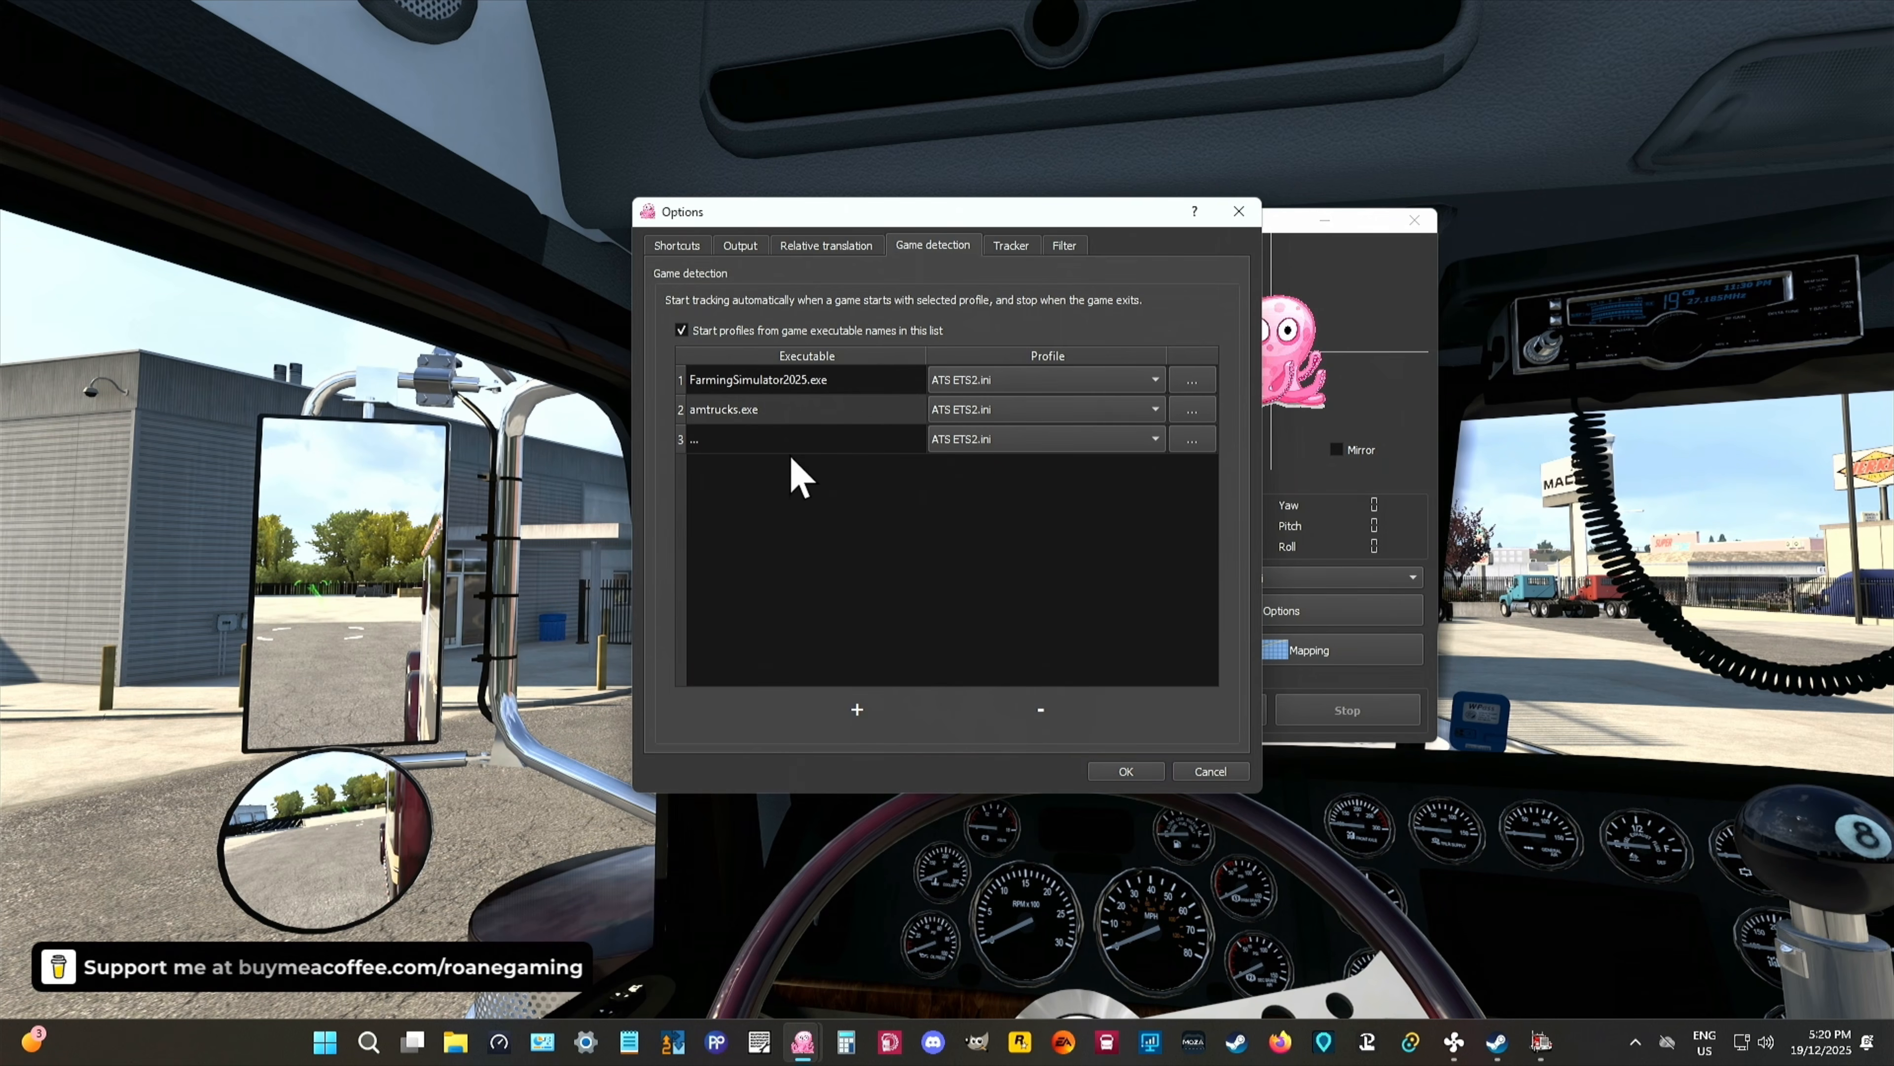
{"action": "left_click", "coordinate": [1192, 438]}
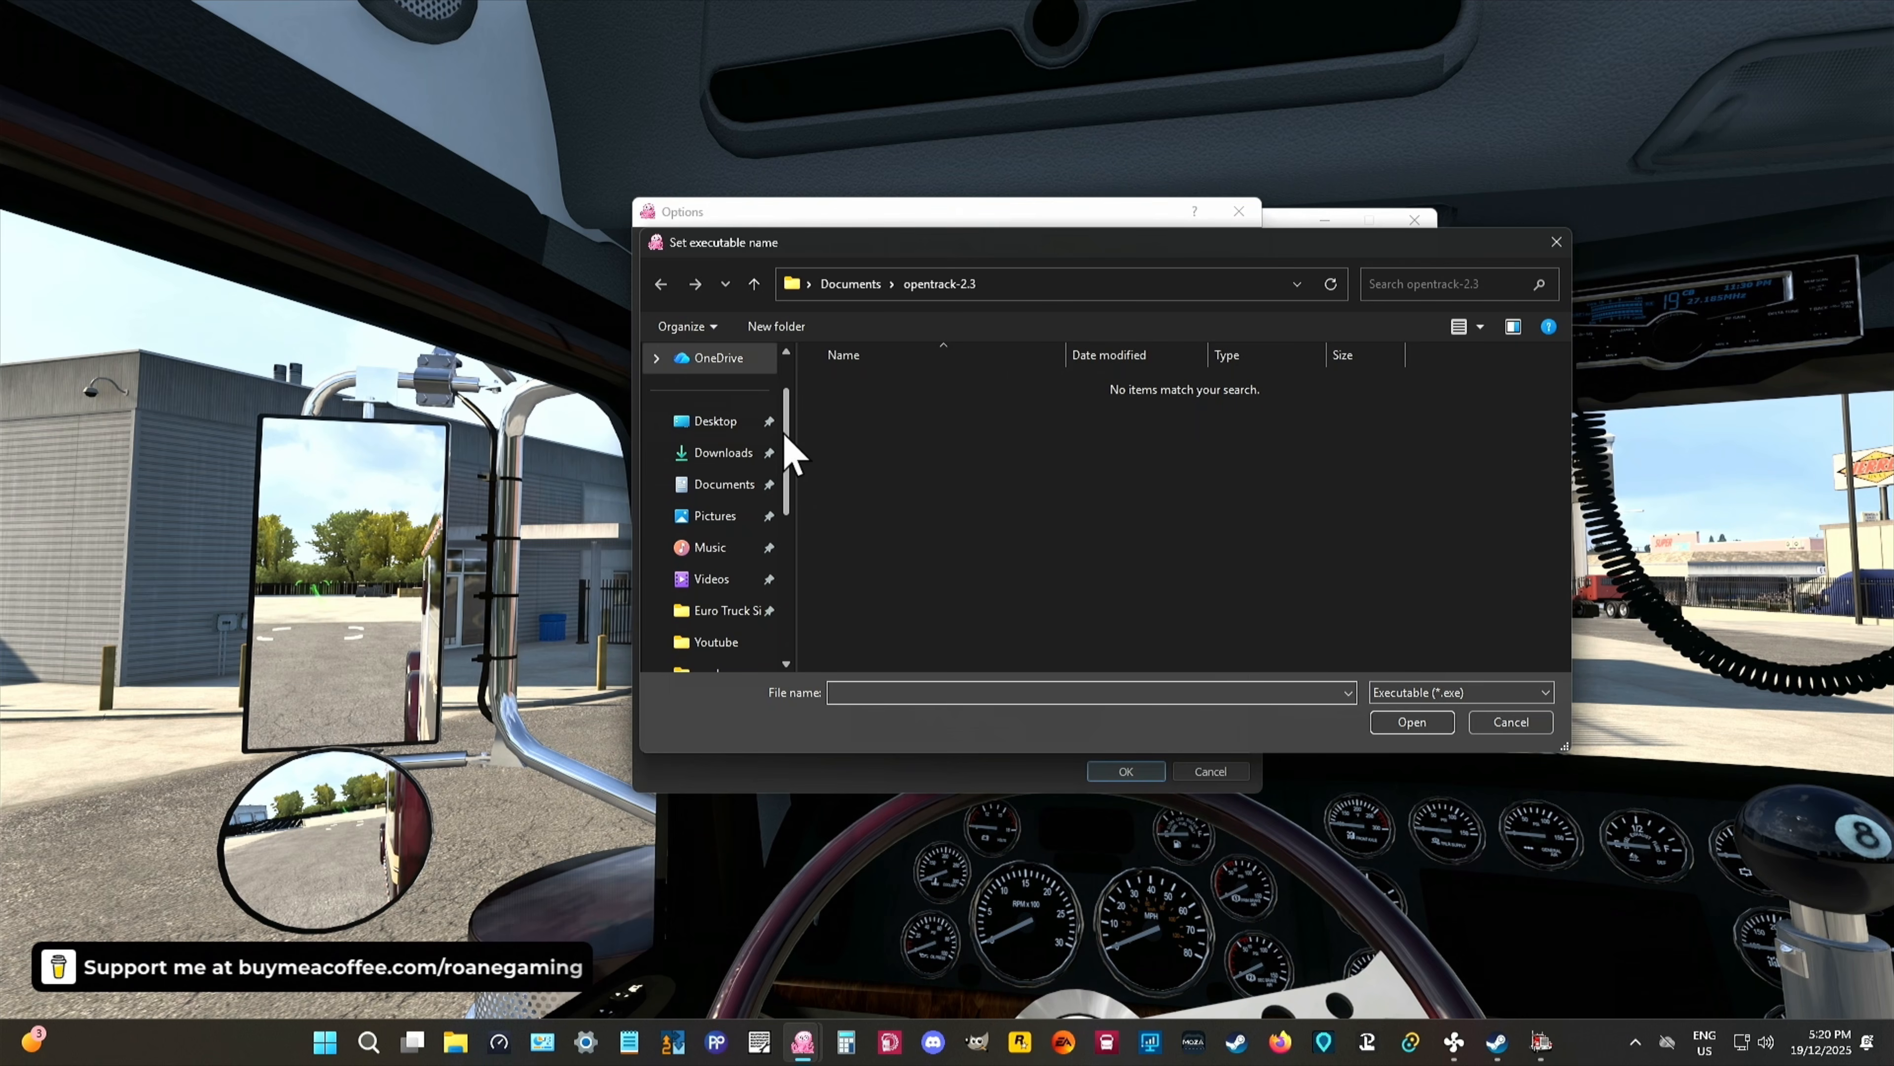
Step: Locate eurotrucks2.exe on the Crucial P3 drive in Euro Truck Simulator 2's bin\win_x64 folder, and return to the steamapps folder
{"action": "left_click_drag", "start_coordinate": [786, 439], "coordinate": [786, 577]}
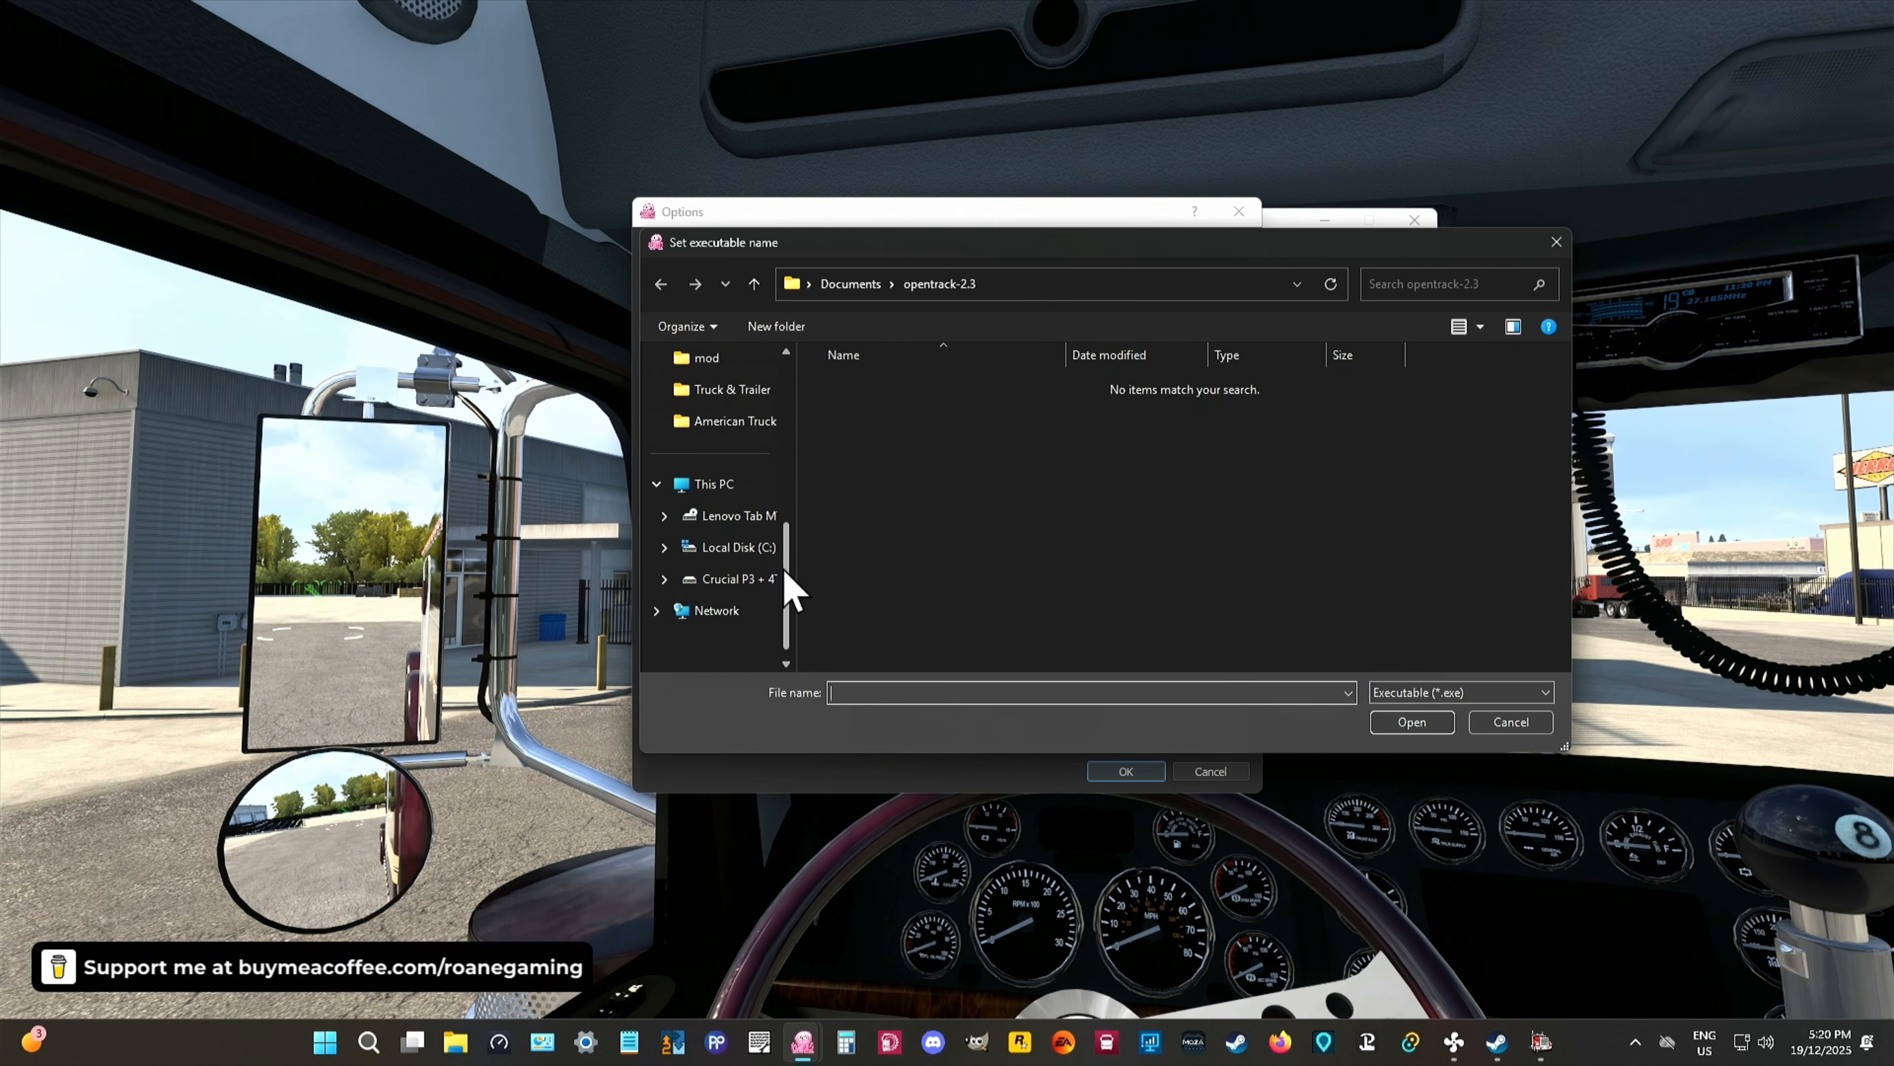
{"action": "left_click", "coordinate": [746, 578]}
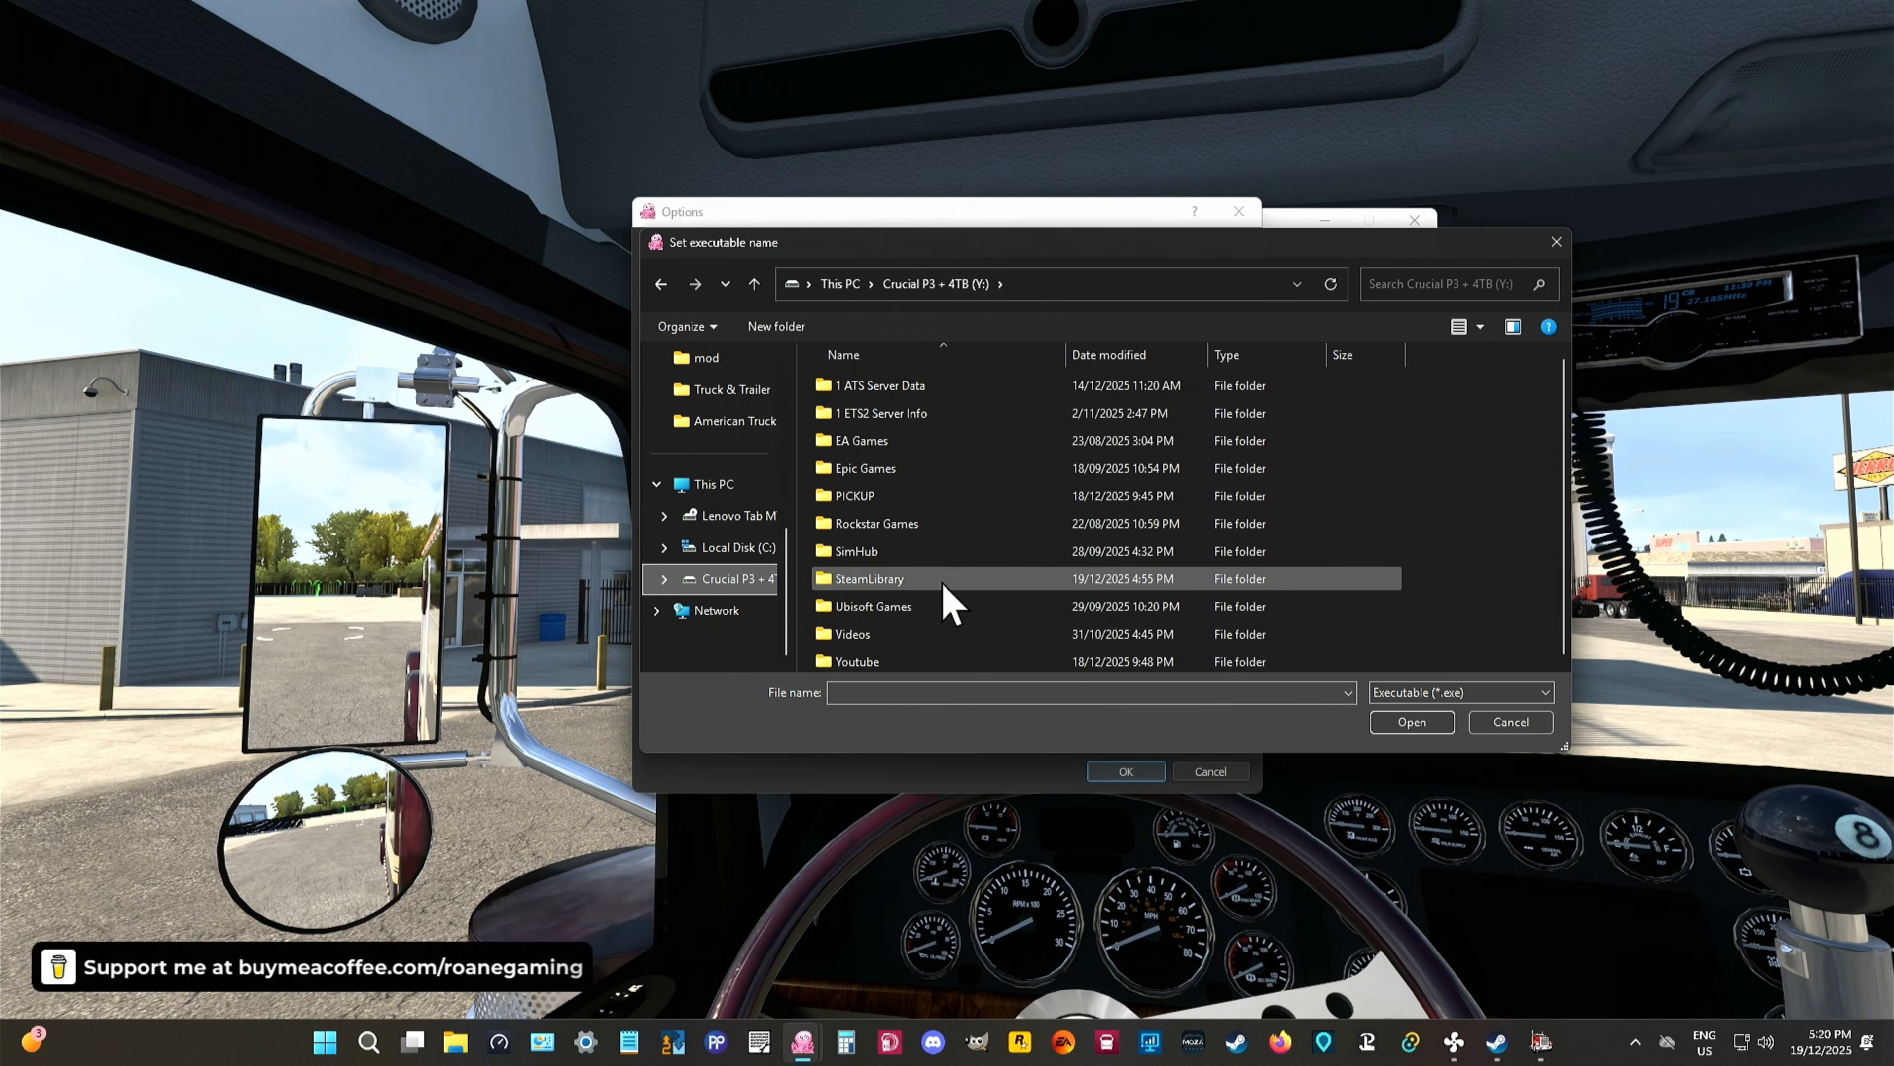
{"action": "double_click", "coordinate": [854, 580]}
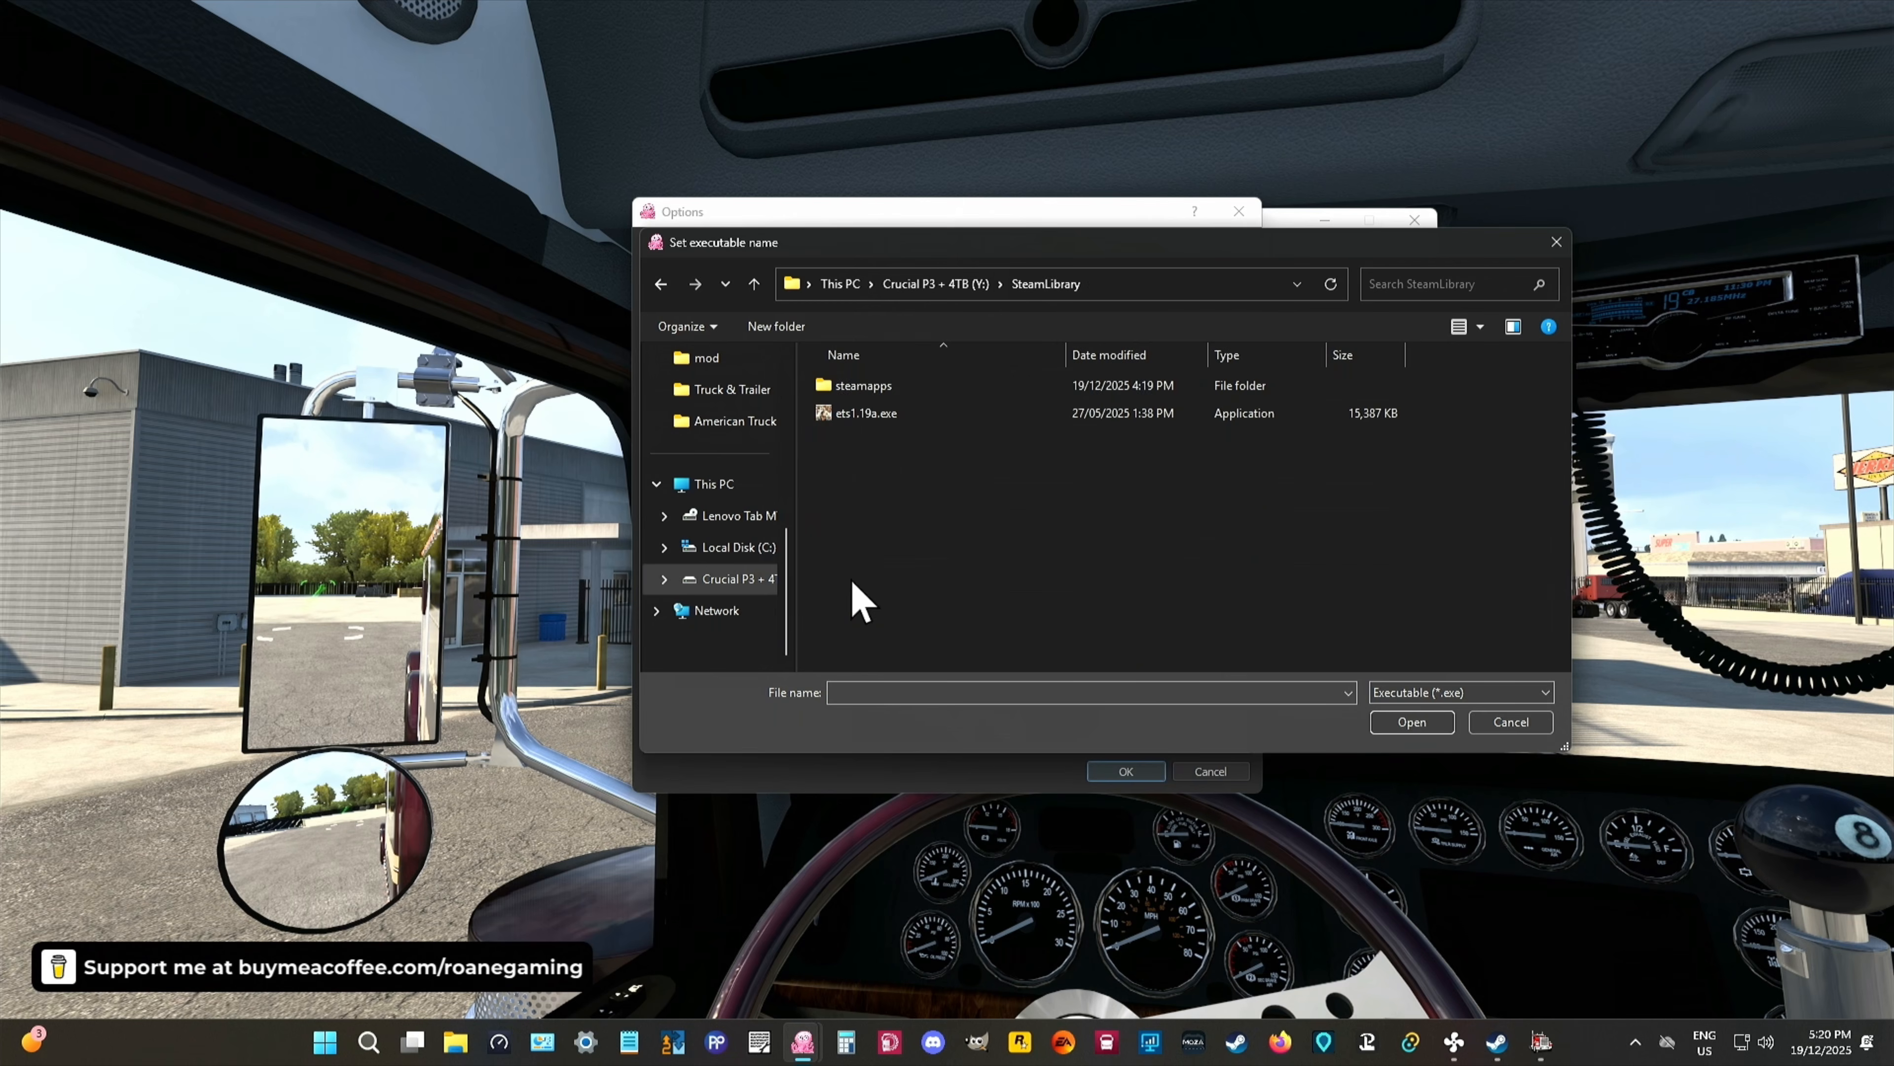
{"action": "double_click", "coordinate": [862, 386]}
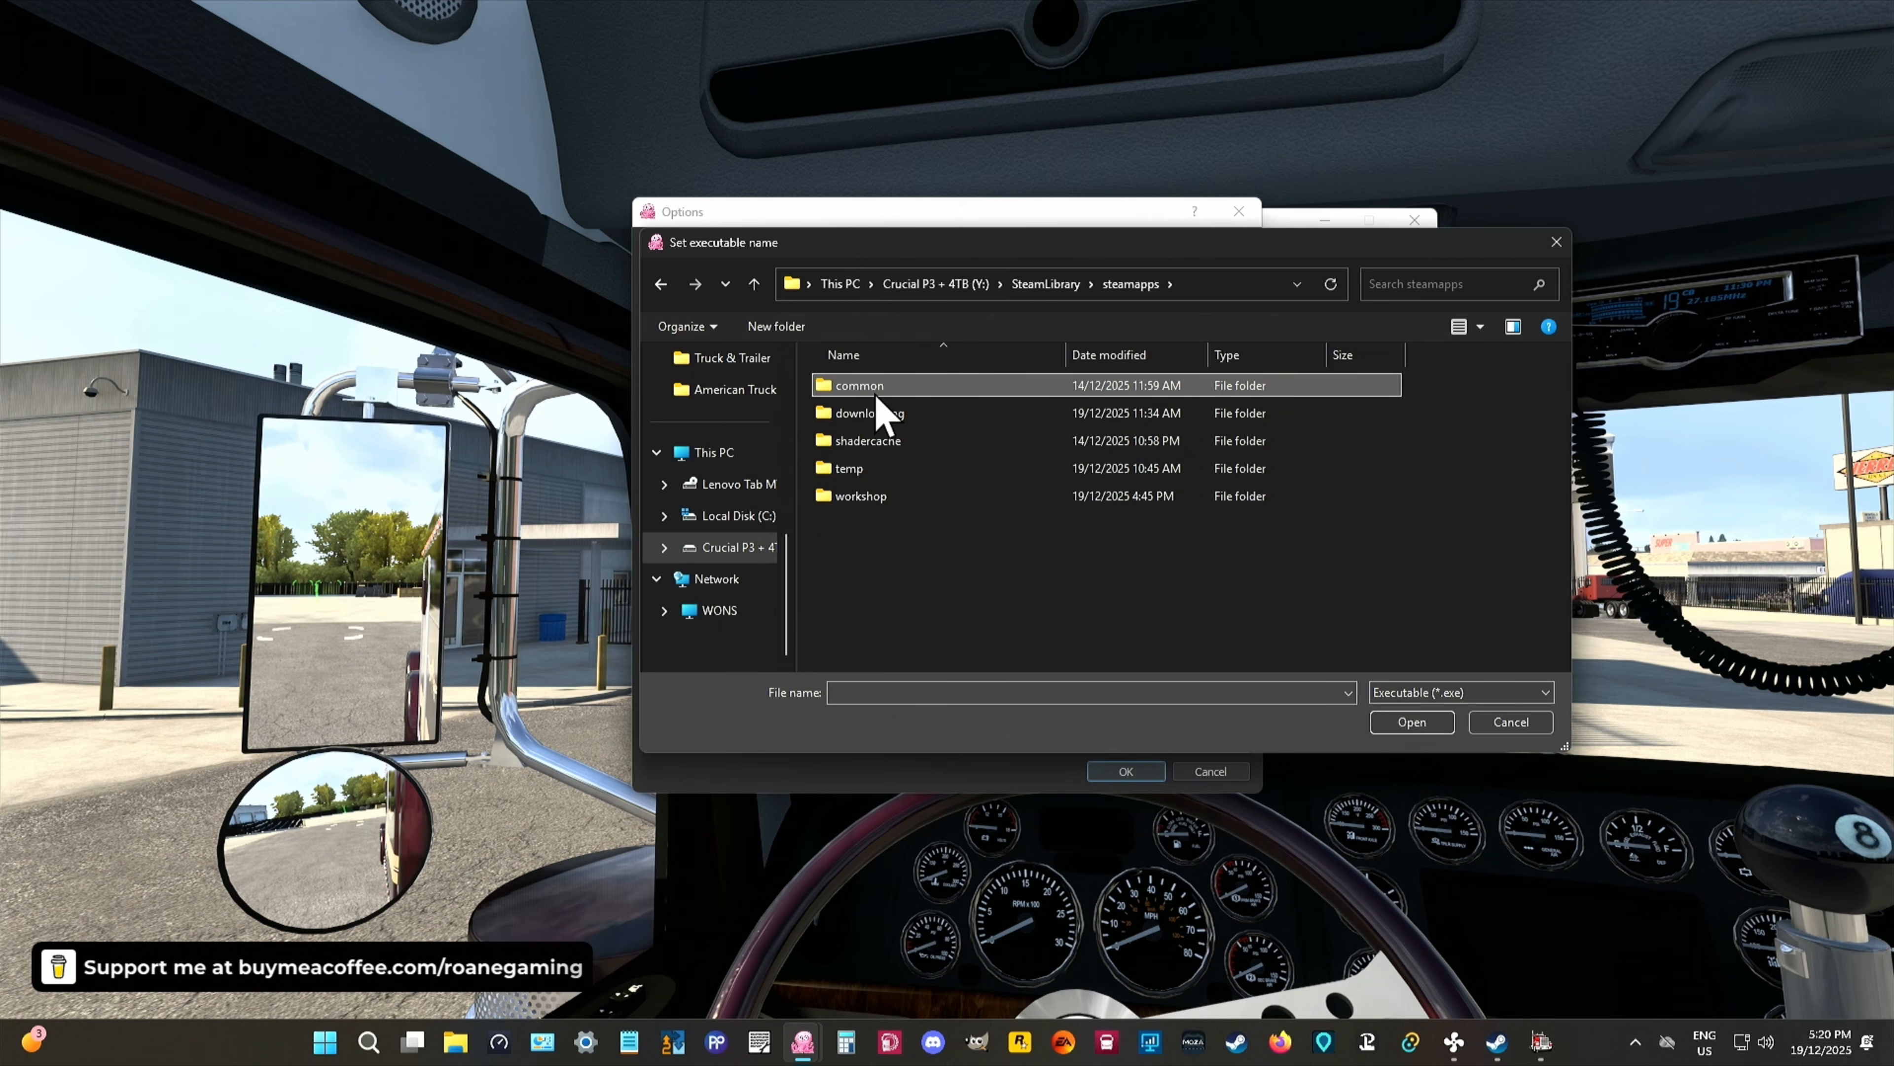
{"action": "double_click", "coordinate": [879, 389]}
{"action": "scroll", "coordinate": [895, 500], "scroll_direction": "down", "scroll_amount": 4}
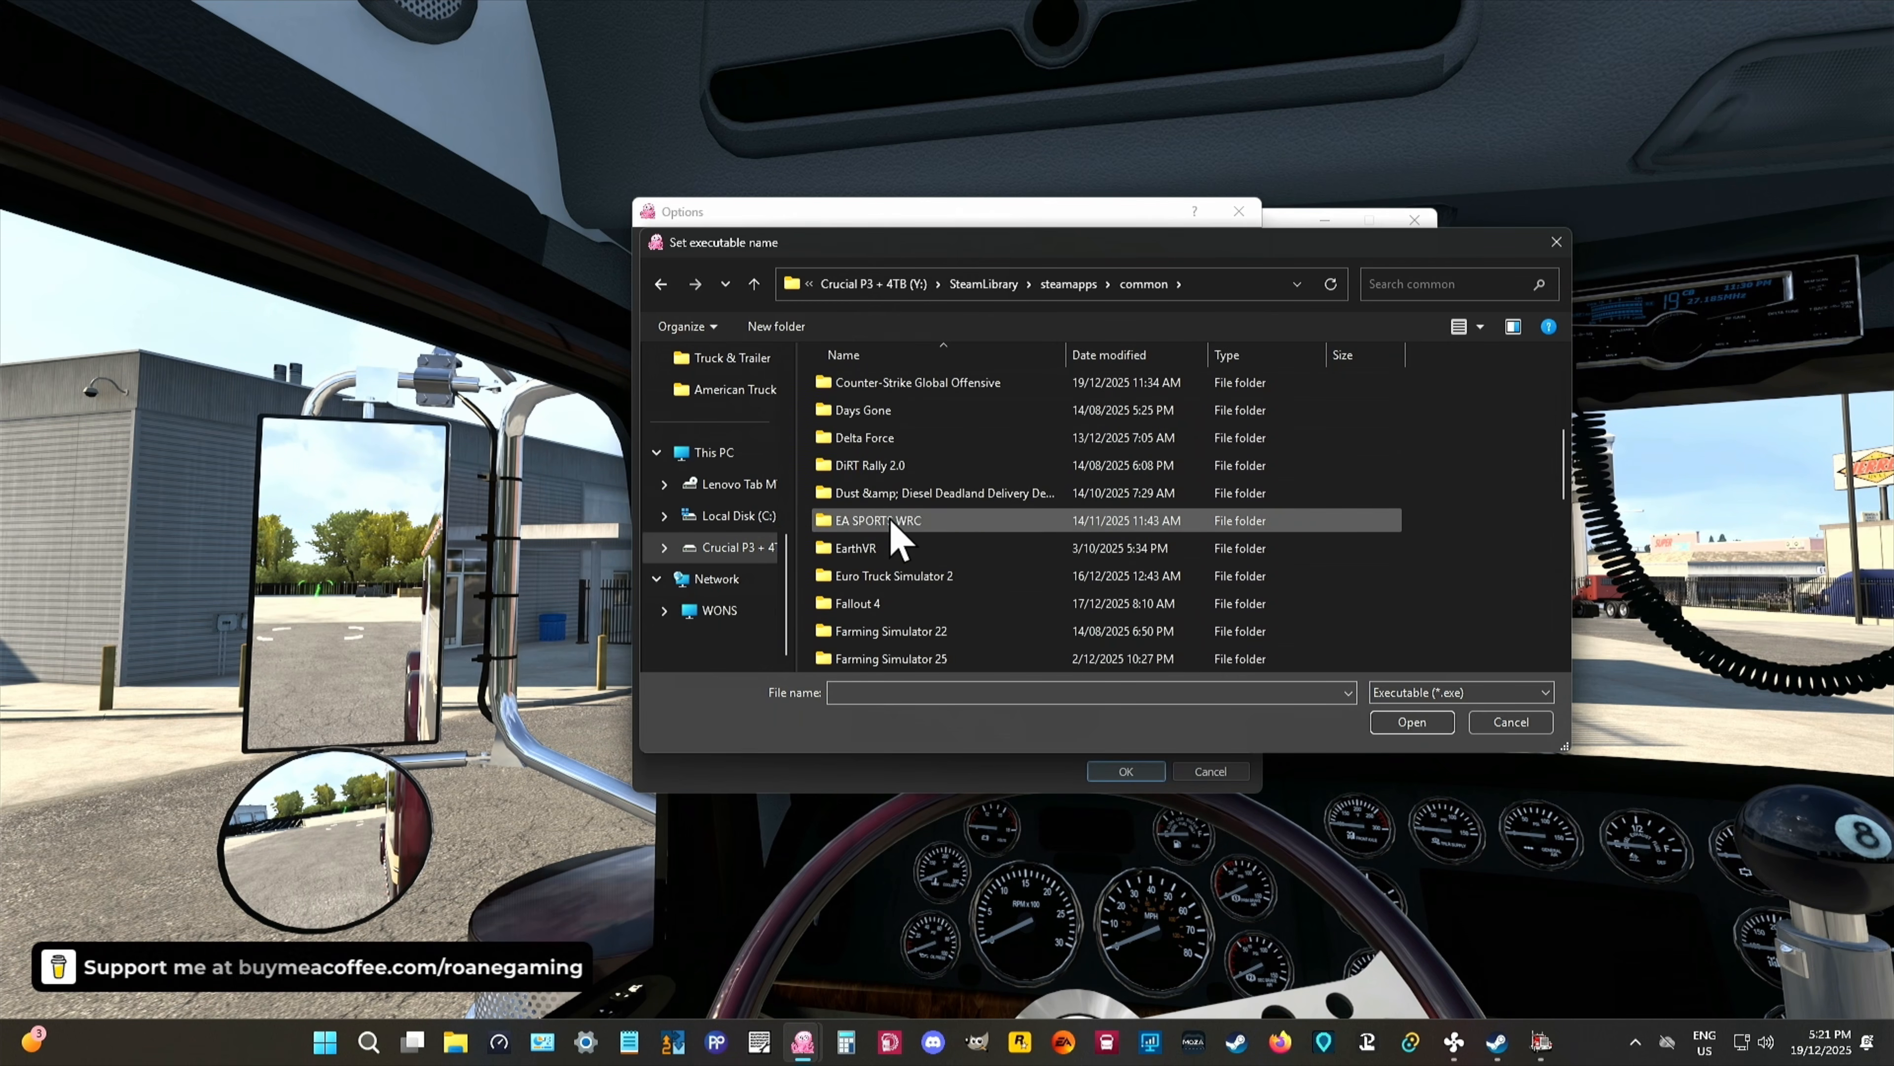
{"action": "scroll", "coordinate": [902, 545], "scroll_direction": "down", "scroll_amount": 1}
{"action": "double_click", "coordinate": [880, 493]}
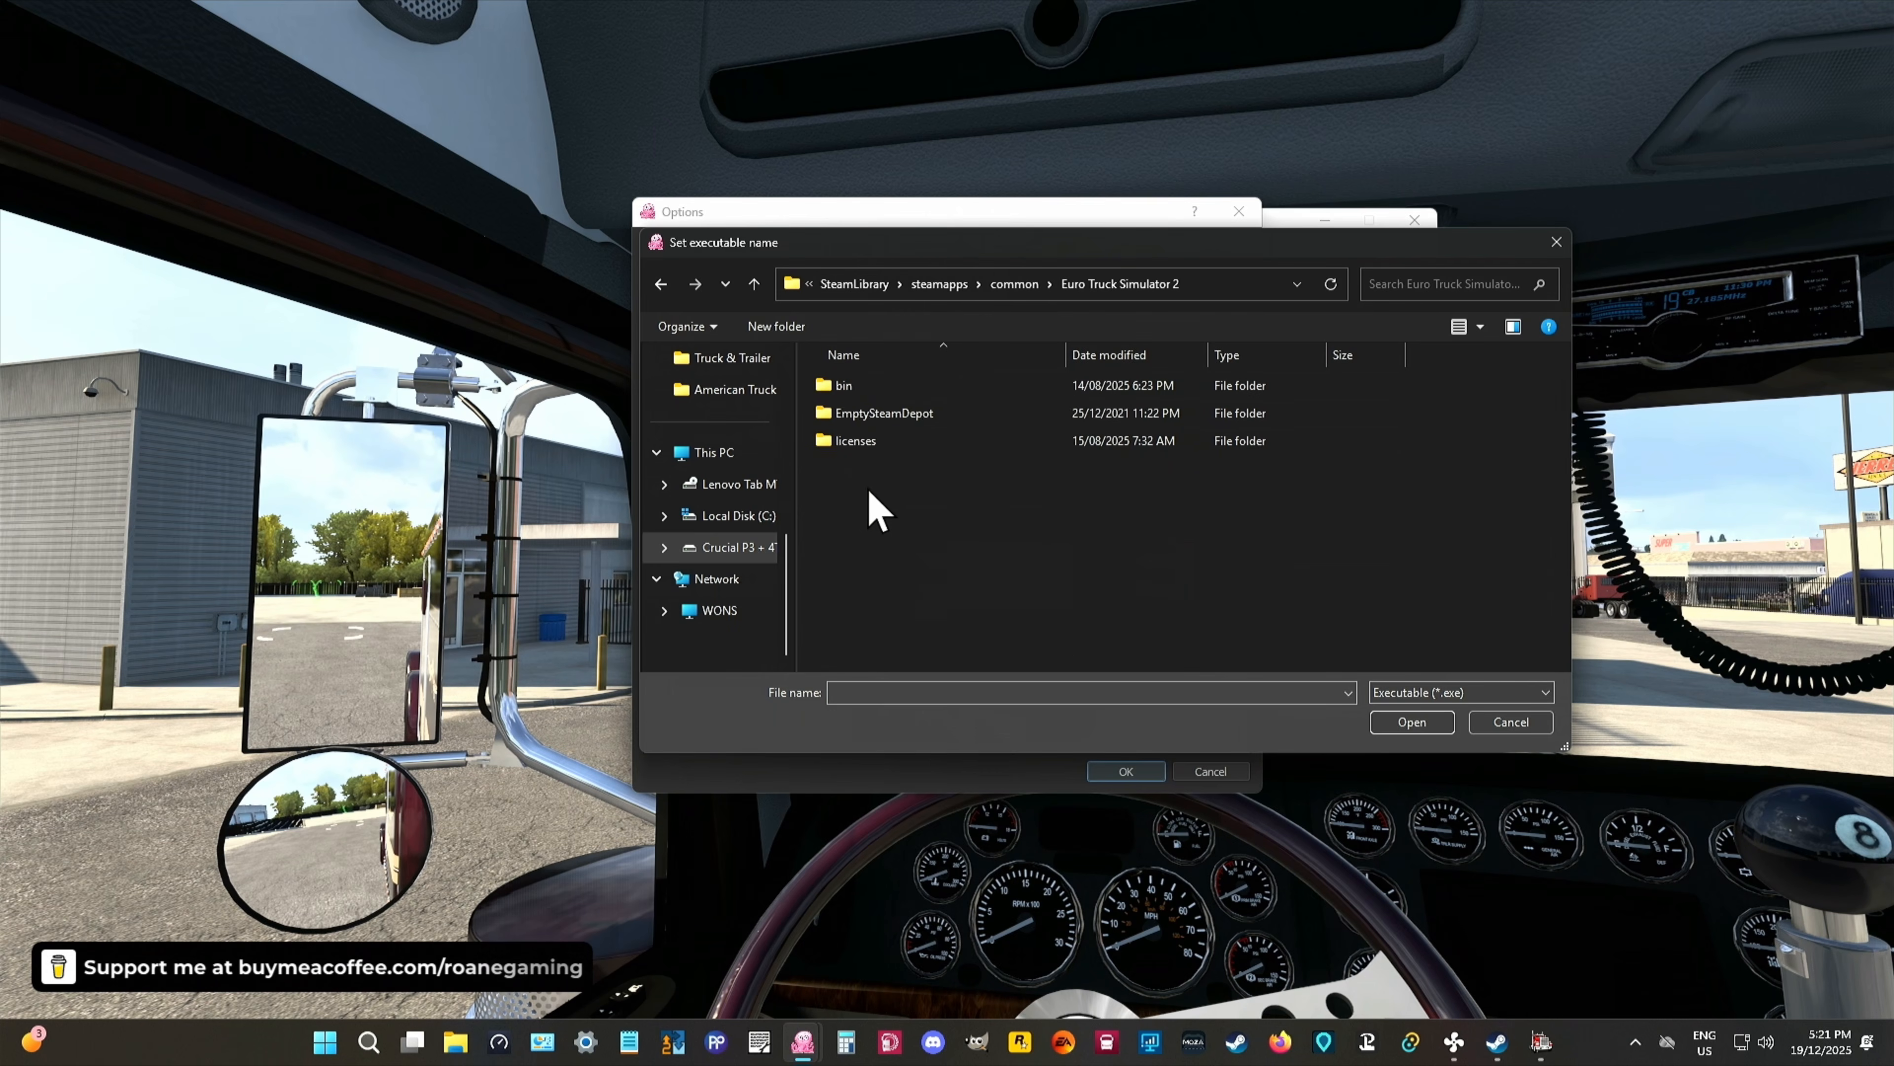
{"action": "double_click", "coordinate": [833, 389]}
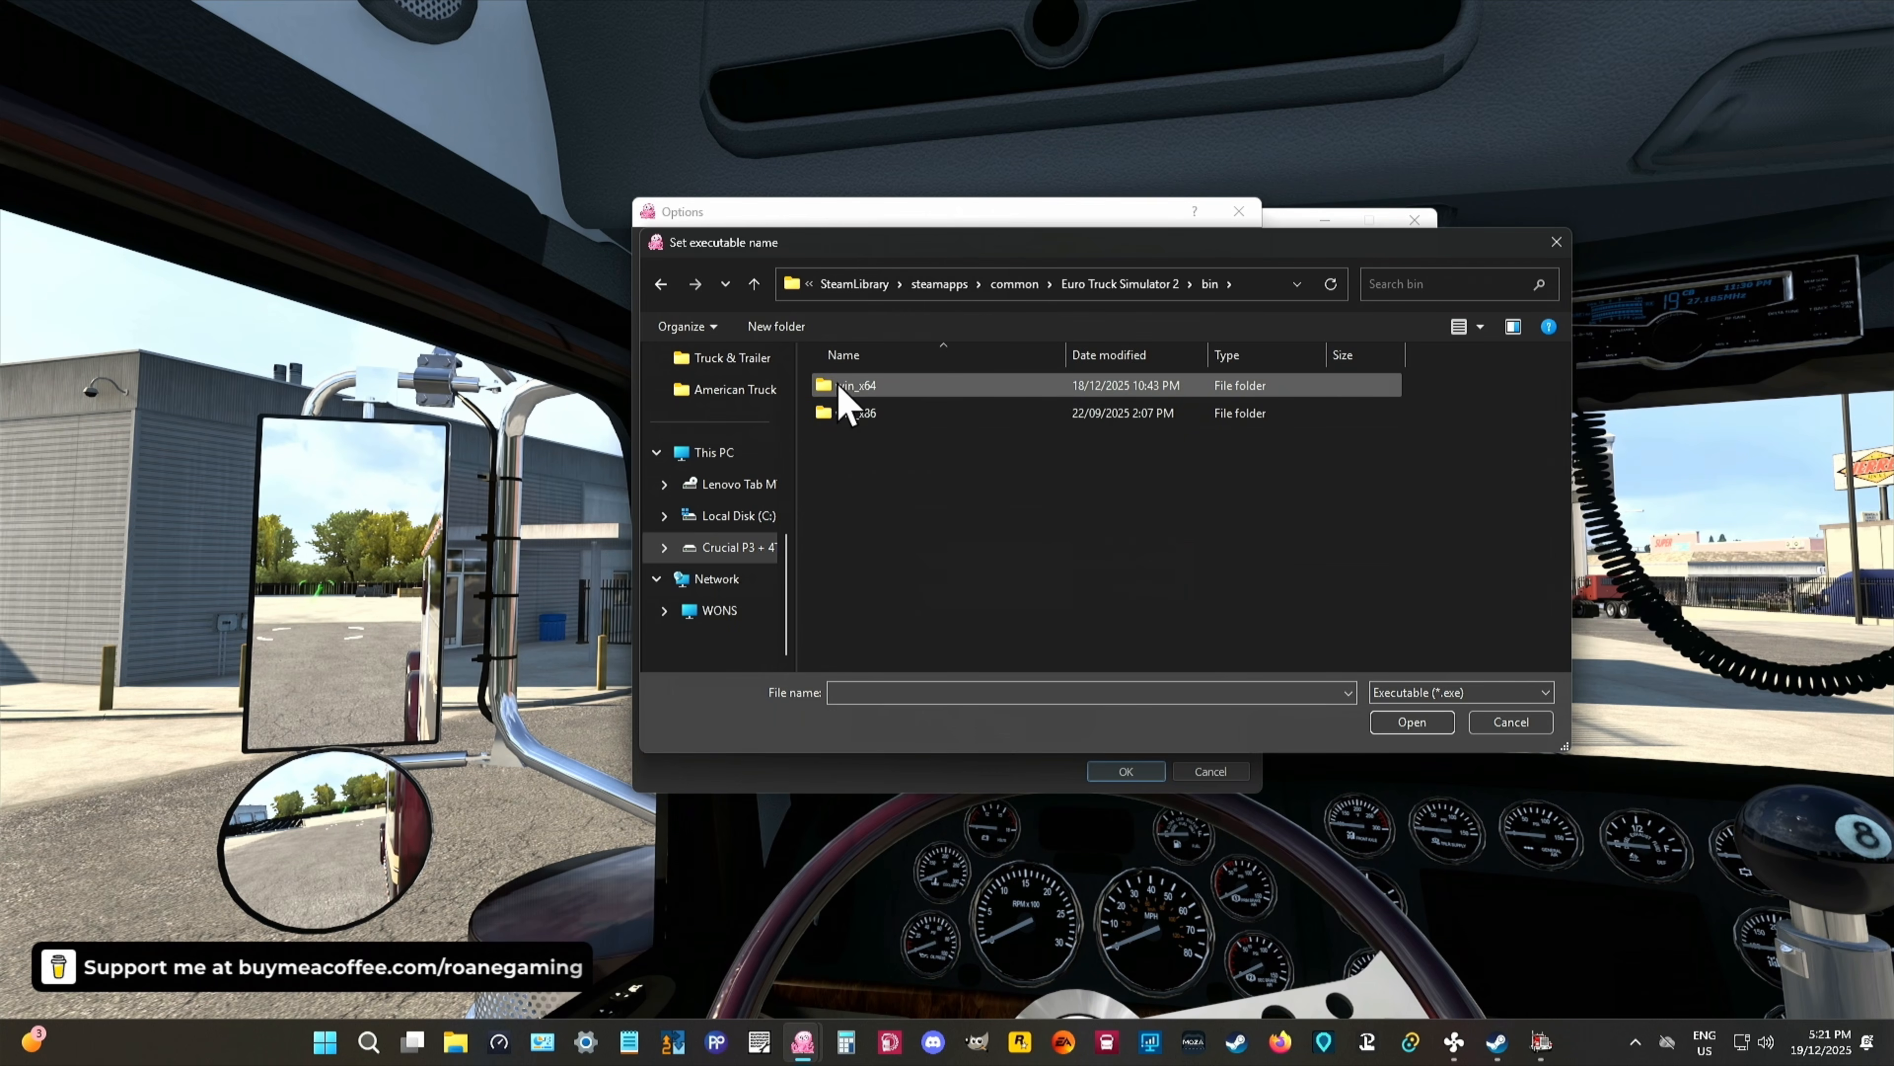
{"action": "double_click", "coordinate": [841, 386]}
{"action": "left_click", "coordinate": [871, 439]}
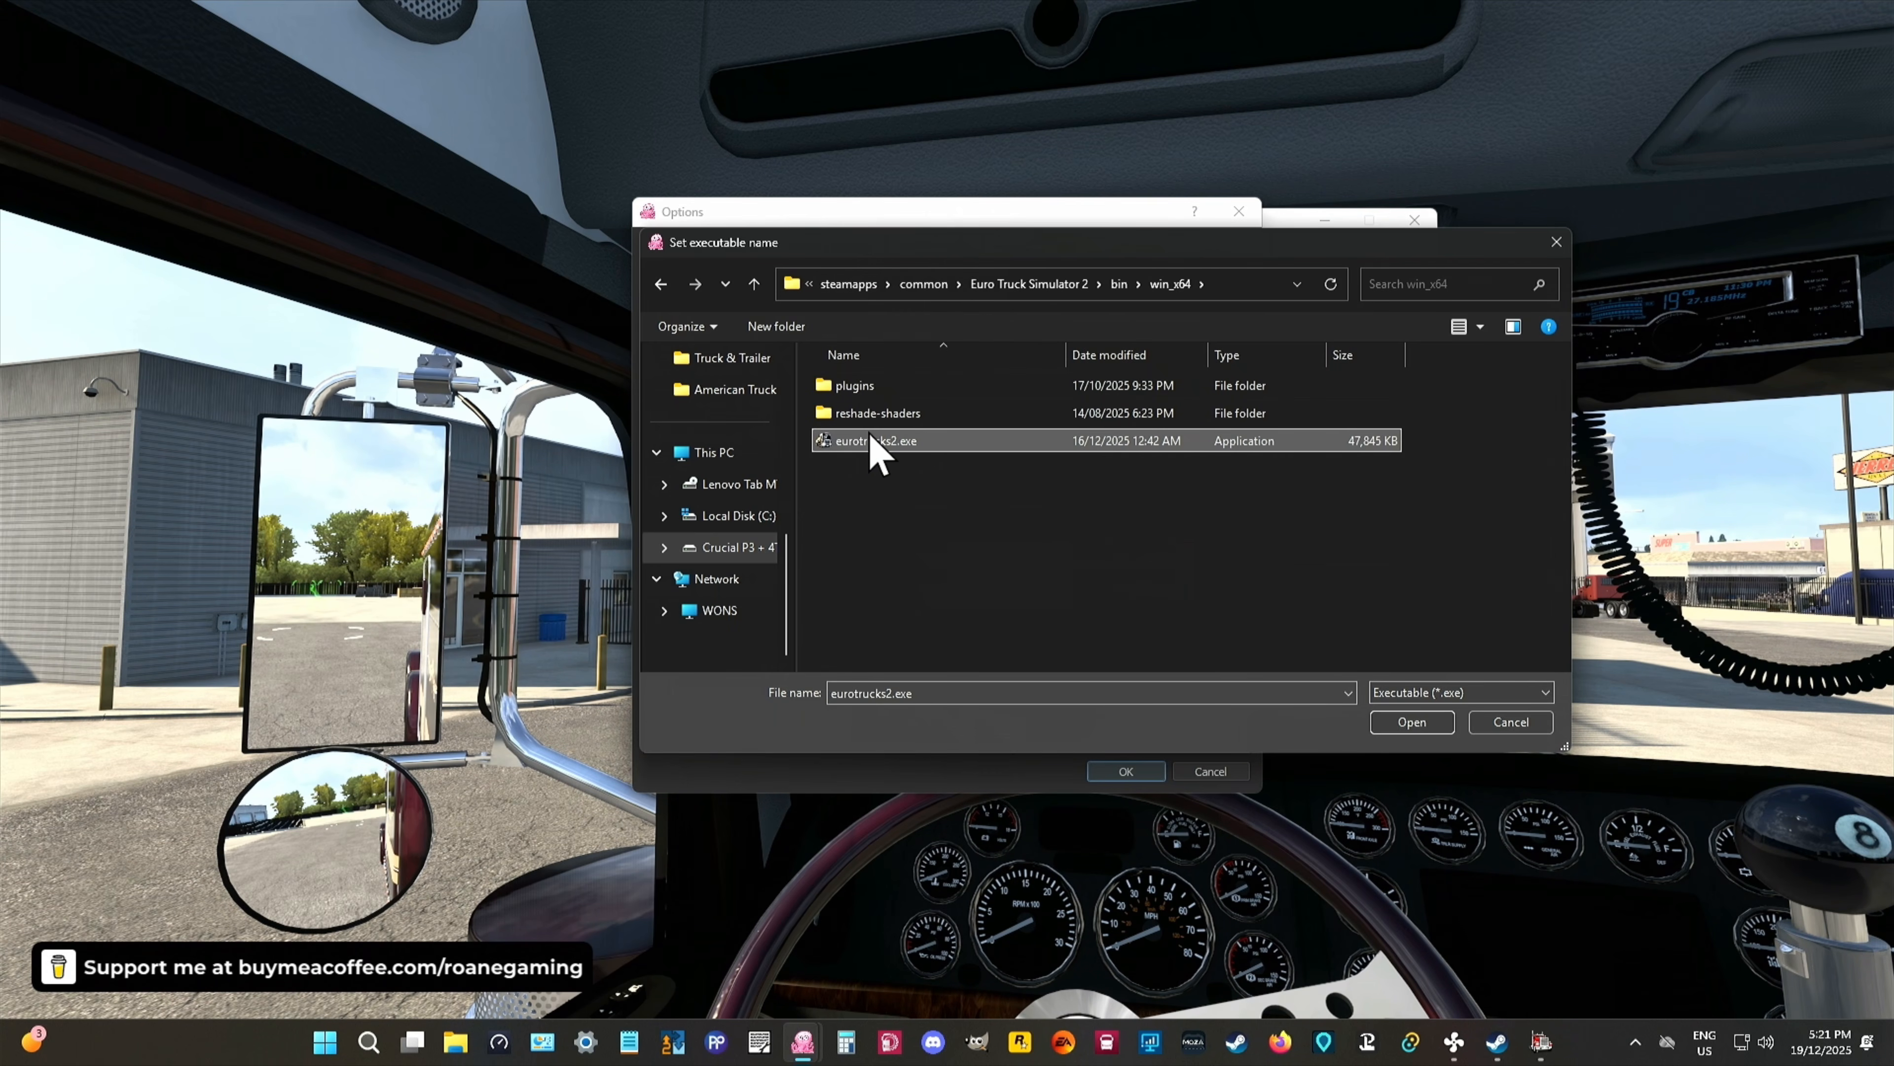
{"action": "left_click", "coordinate": [848, 284]}
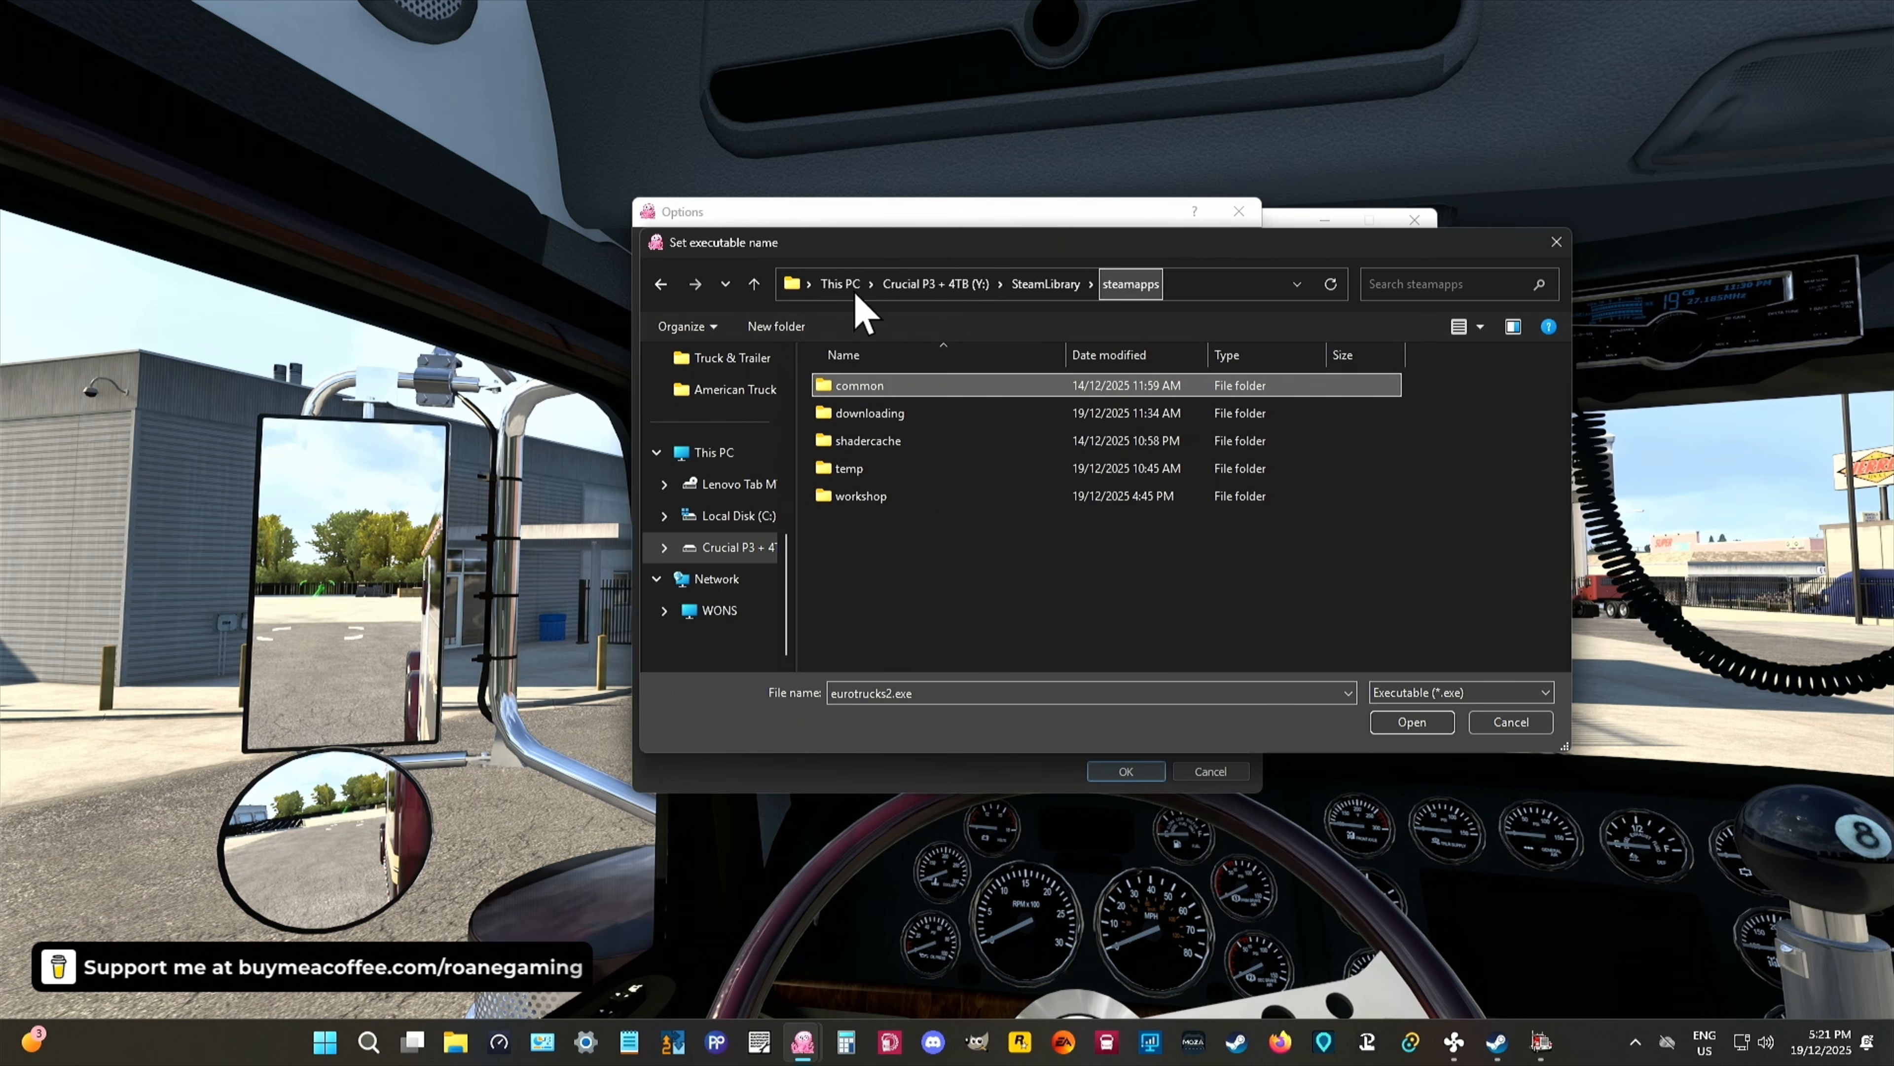
Step: Assign eurotrucks2.exe from SteamLibrary\steamapps\common\Euro Truck Simulator 2\bin\win_x64 on the Crucial P3 drive to the new game detection entry
{"action": "left_click", "coordinate": [746, 547]}
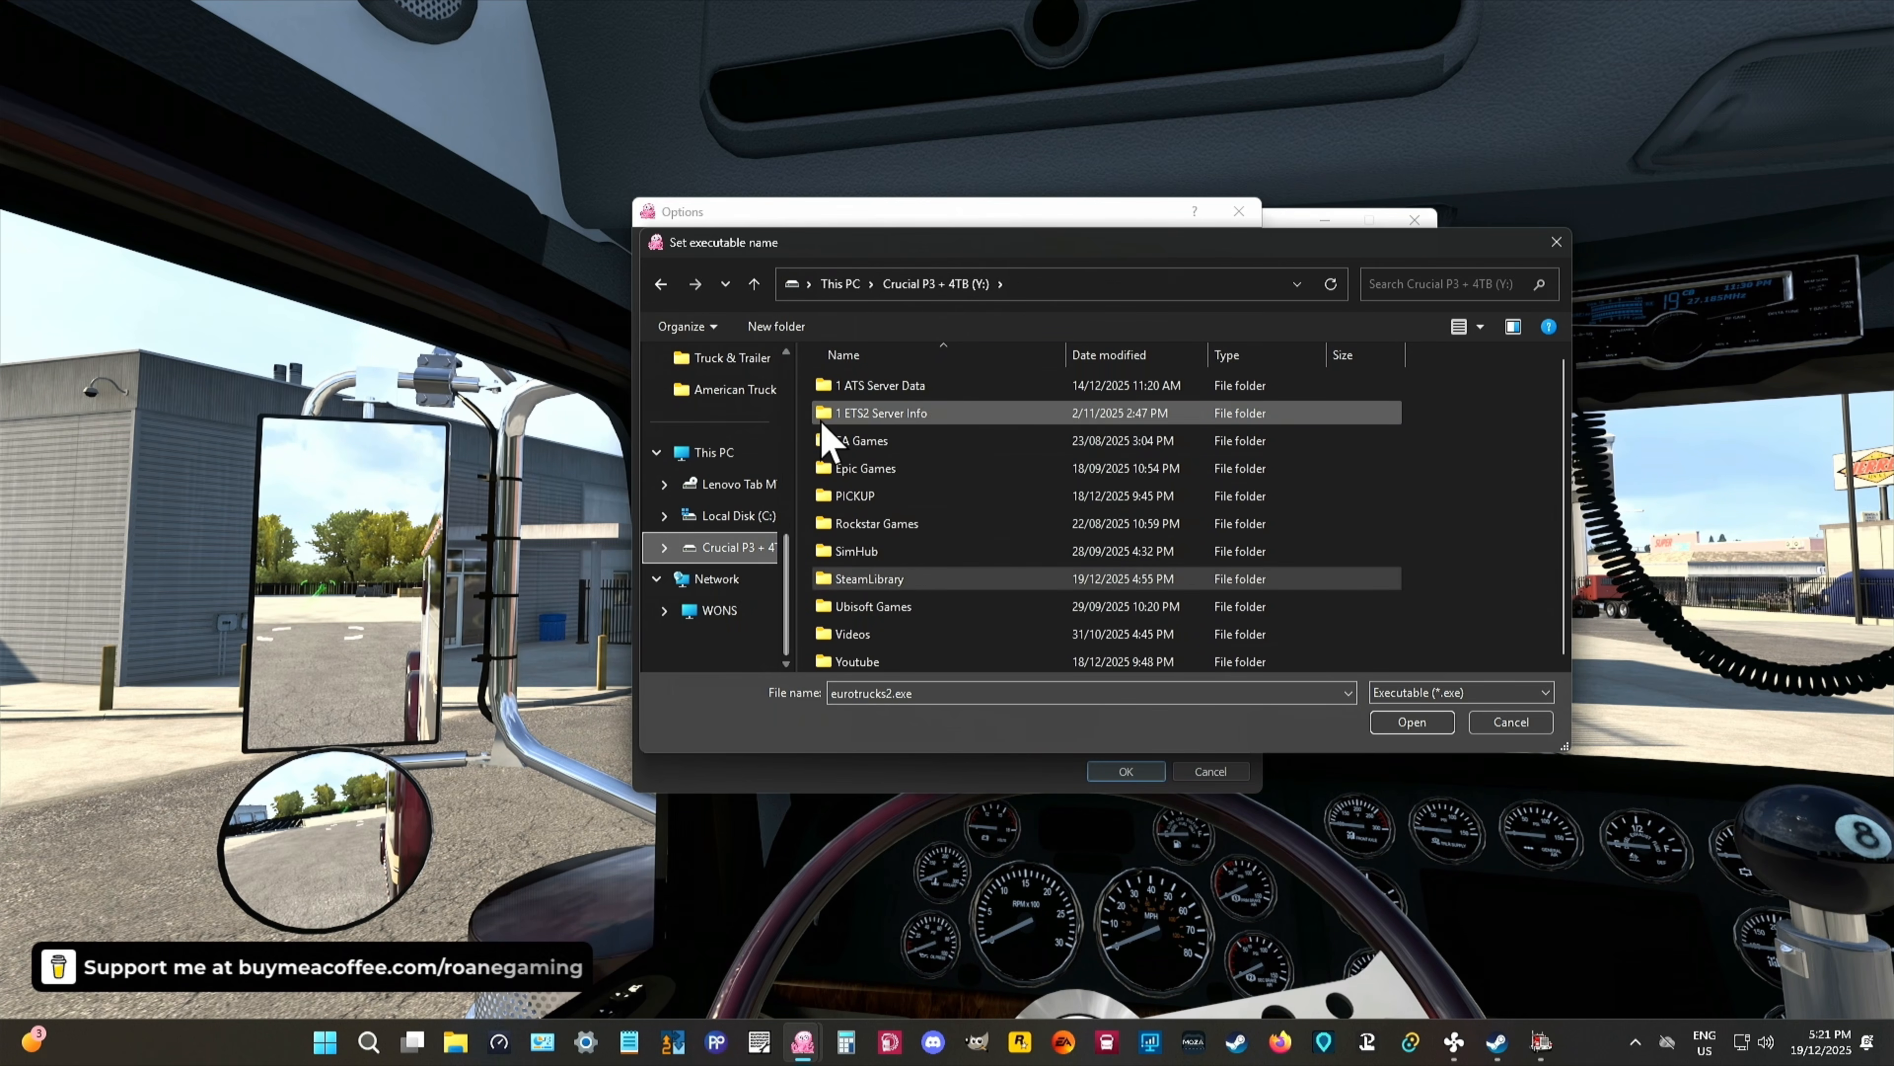
{"action": "double_click", "coordinate": [874, 582]}
{"action": "double_click", "coordinate": [864, 385]}
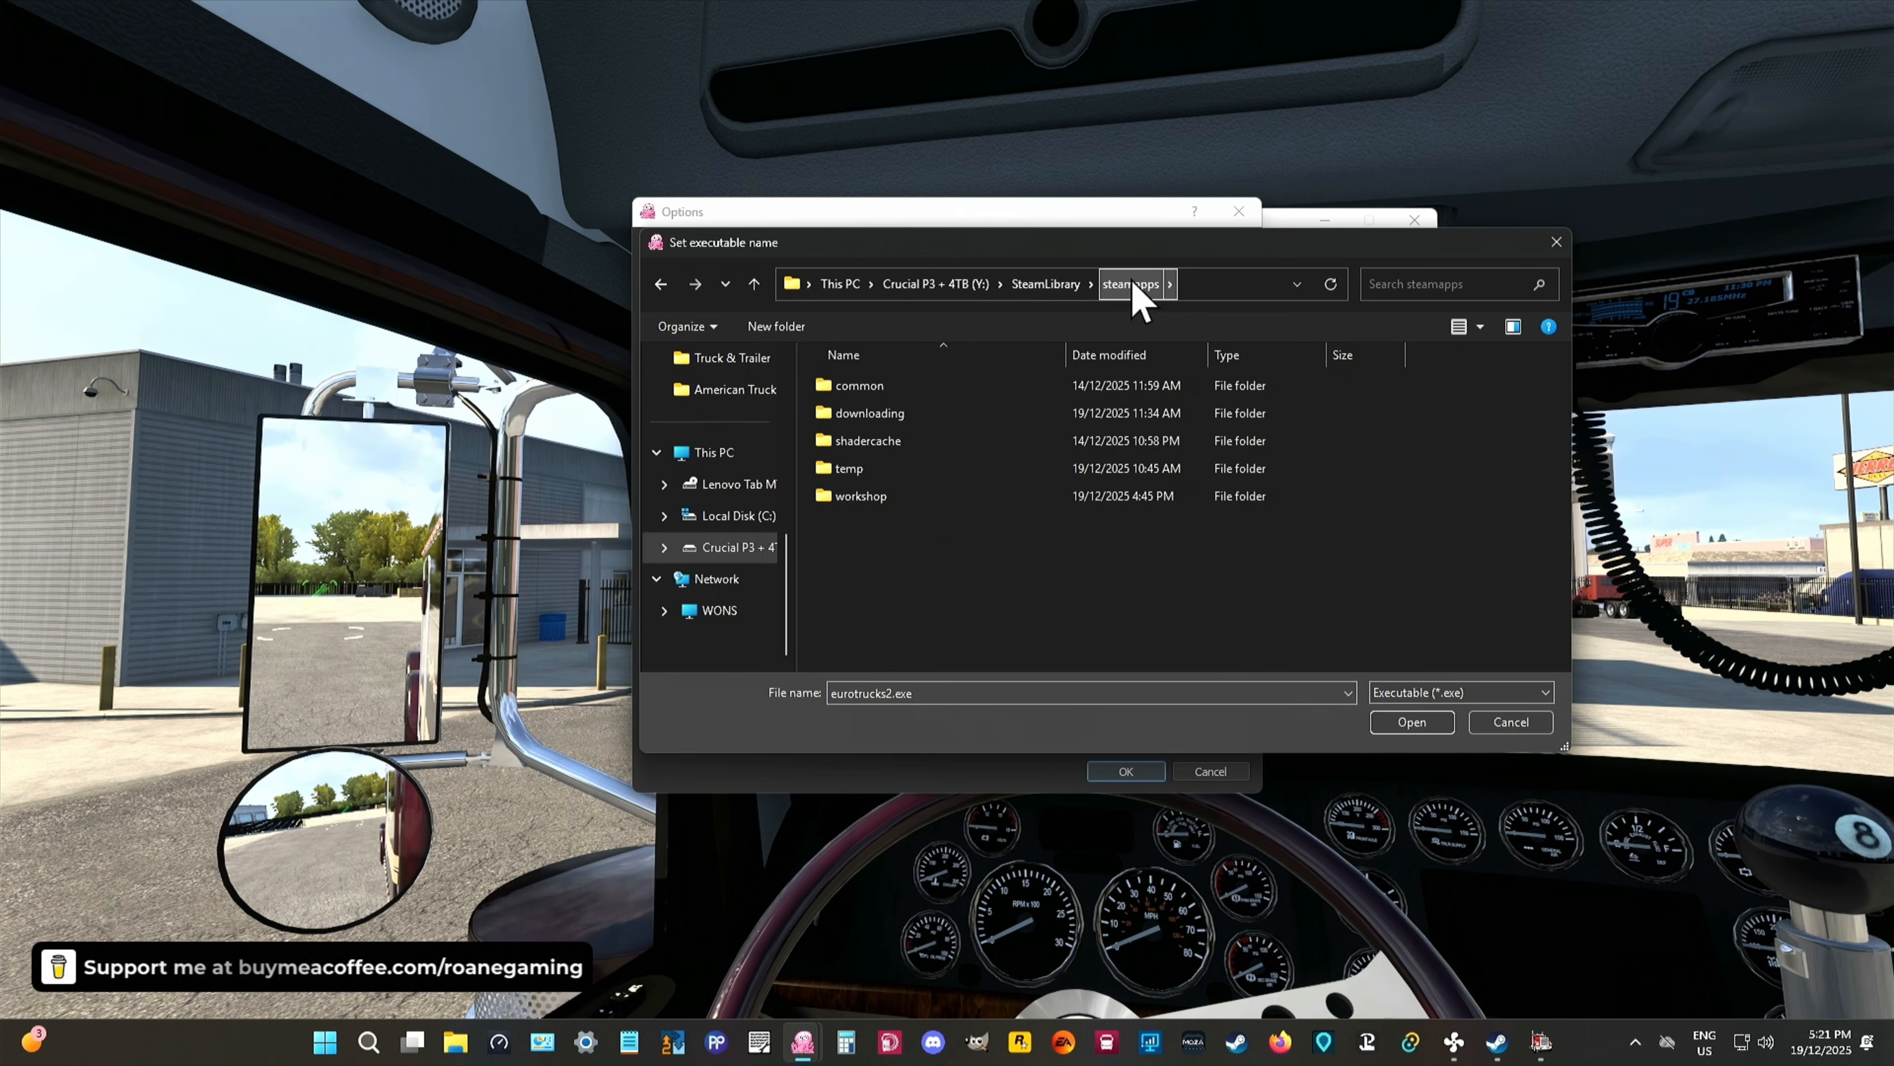
{"action": "double_click", "coordinate": [857, 386]}
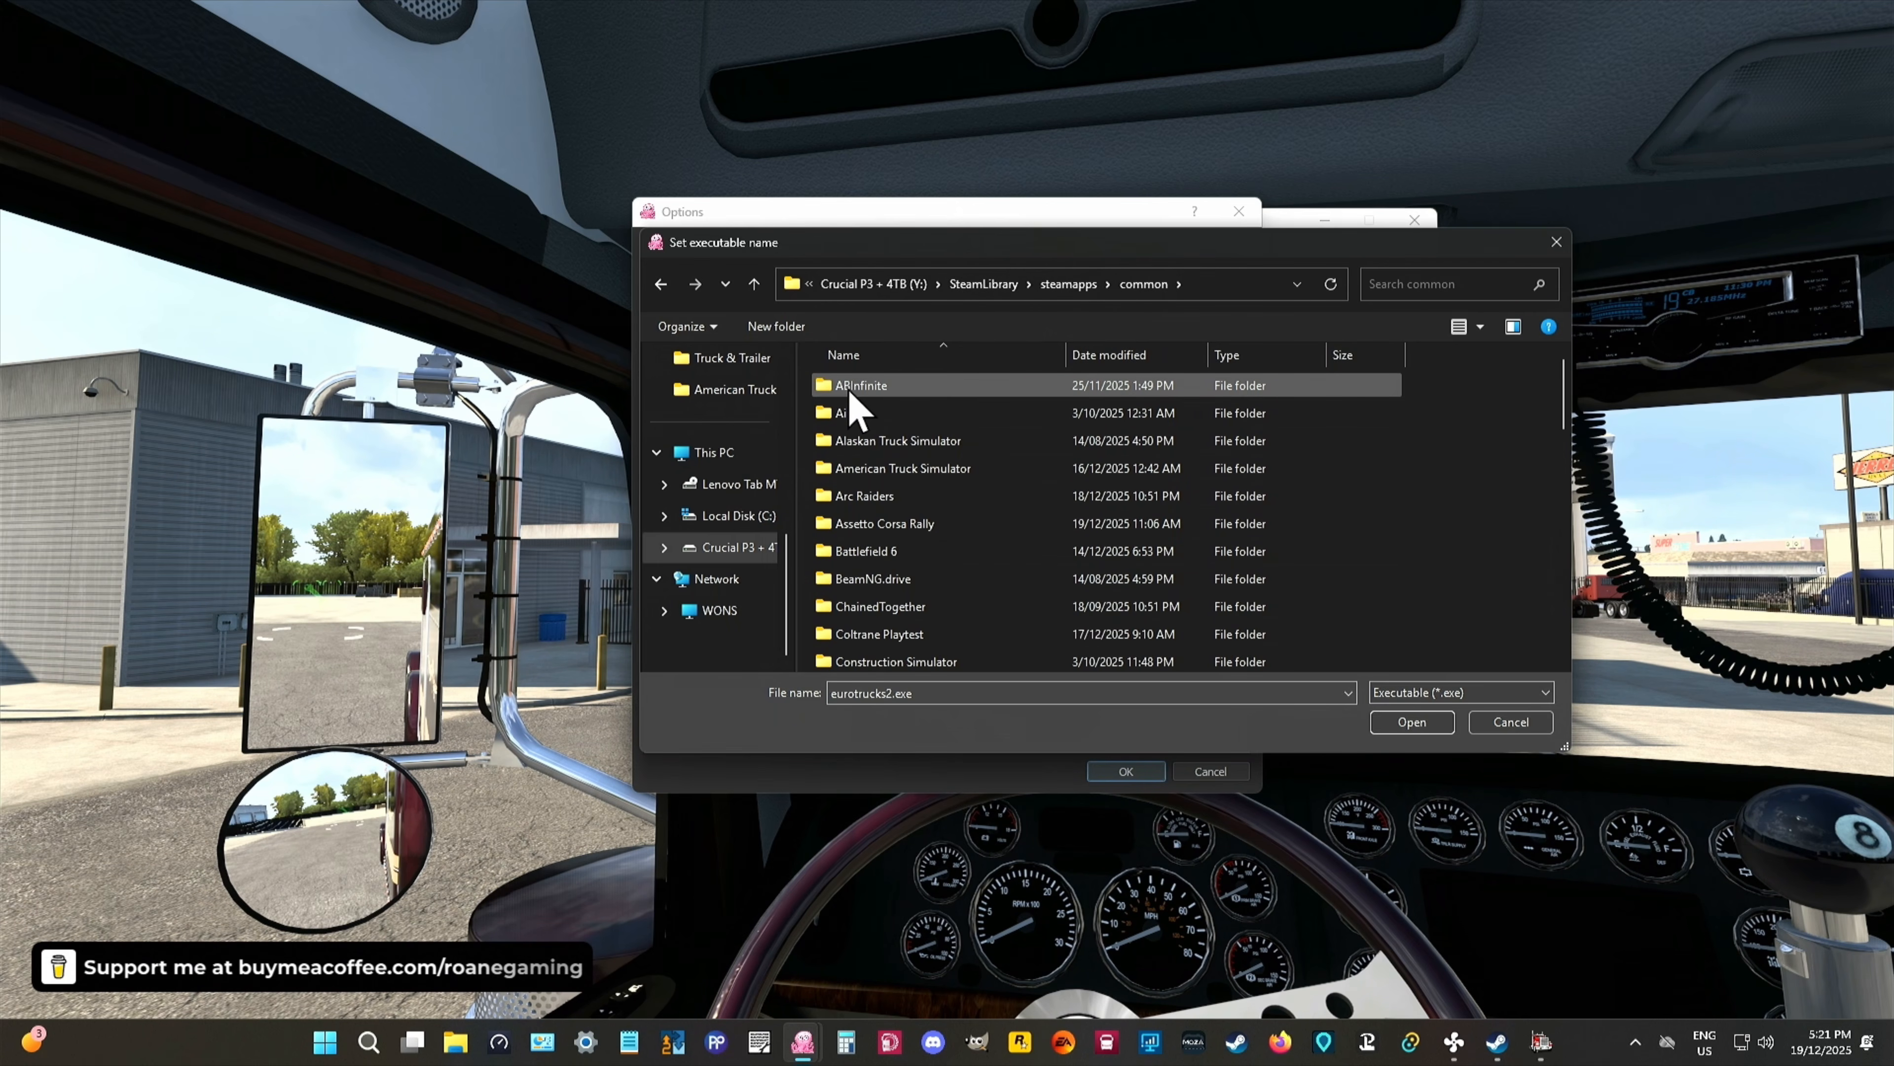
{"action": "scroll", "coordinate": [867, 485], "scroll_direction": "down", "scroll_amount": 1}
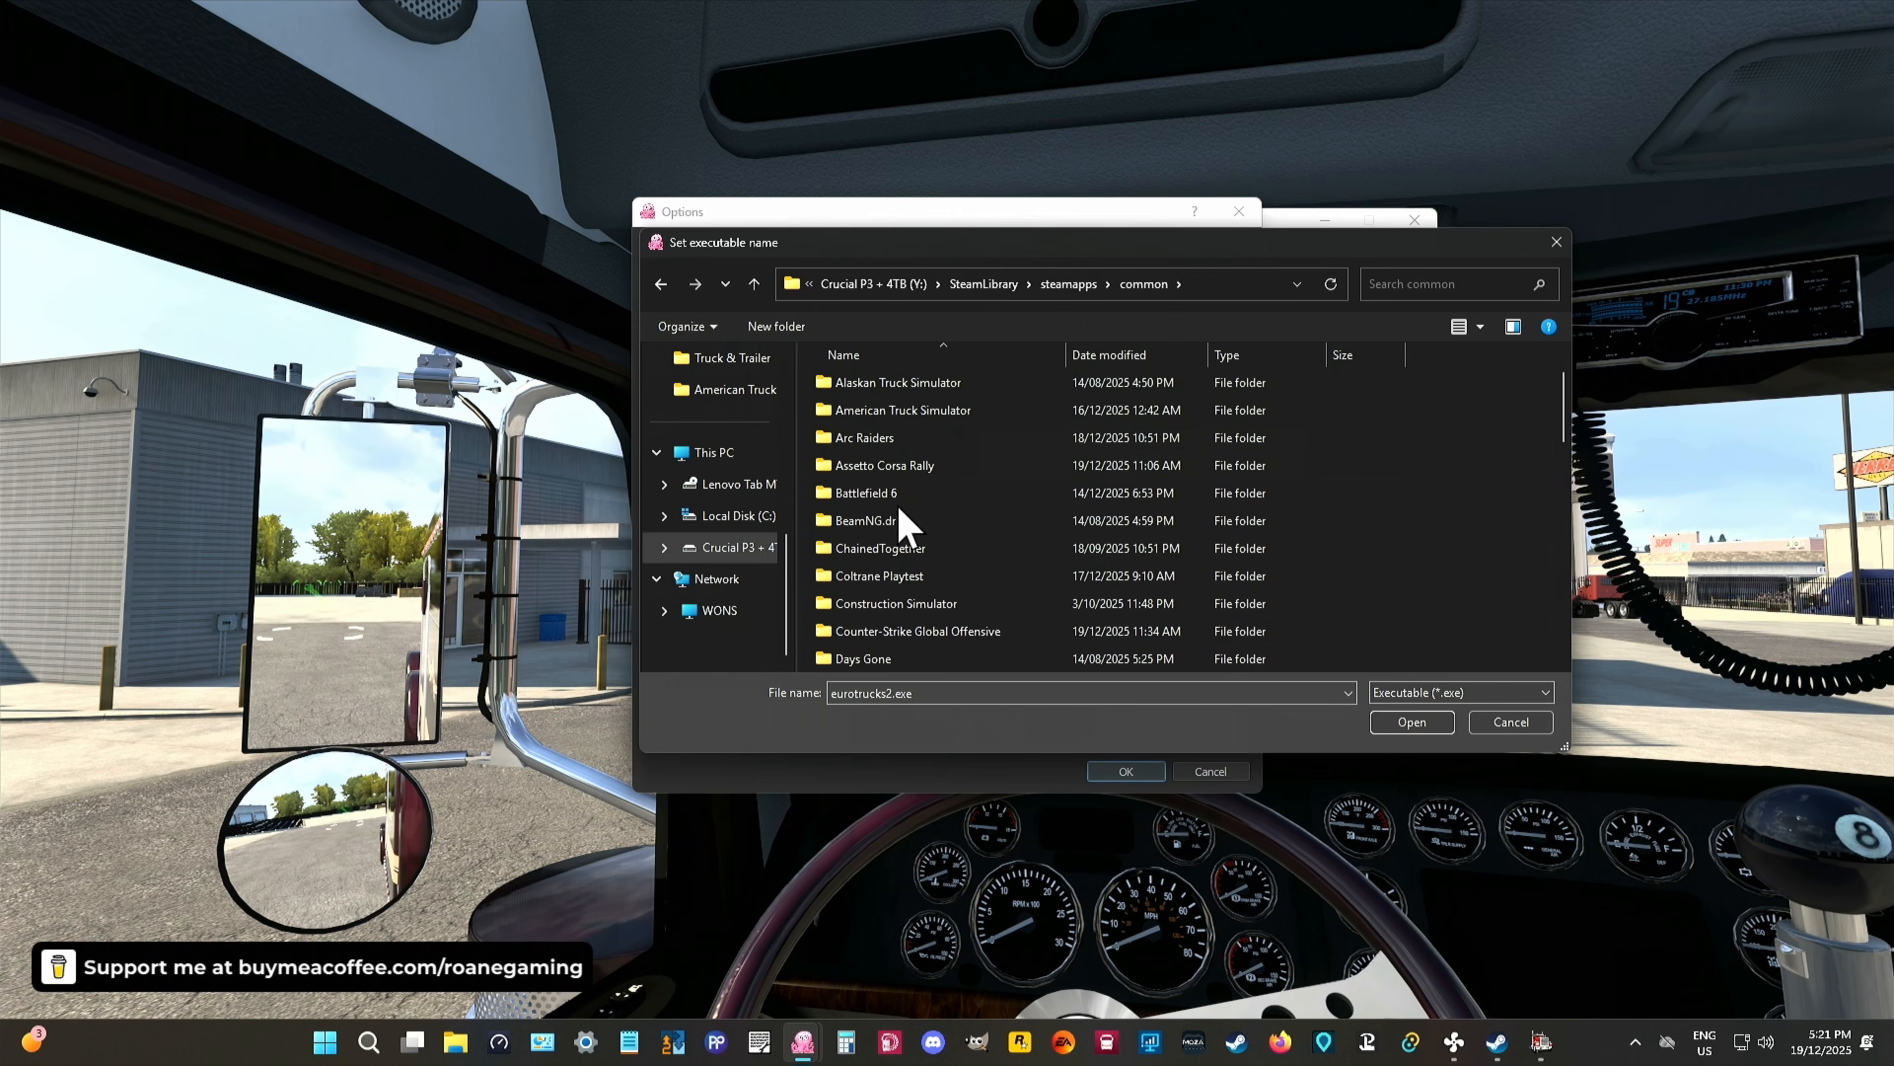
{"action": "scroll", "coordinate": [899, 509], "scroll_direction": "down", "scroll_amount": 2}
{"action": "scroll", "coordinate": [899, 555], "scroll_direction": "down", "scroll_amount": 1}
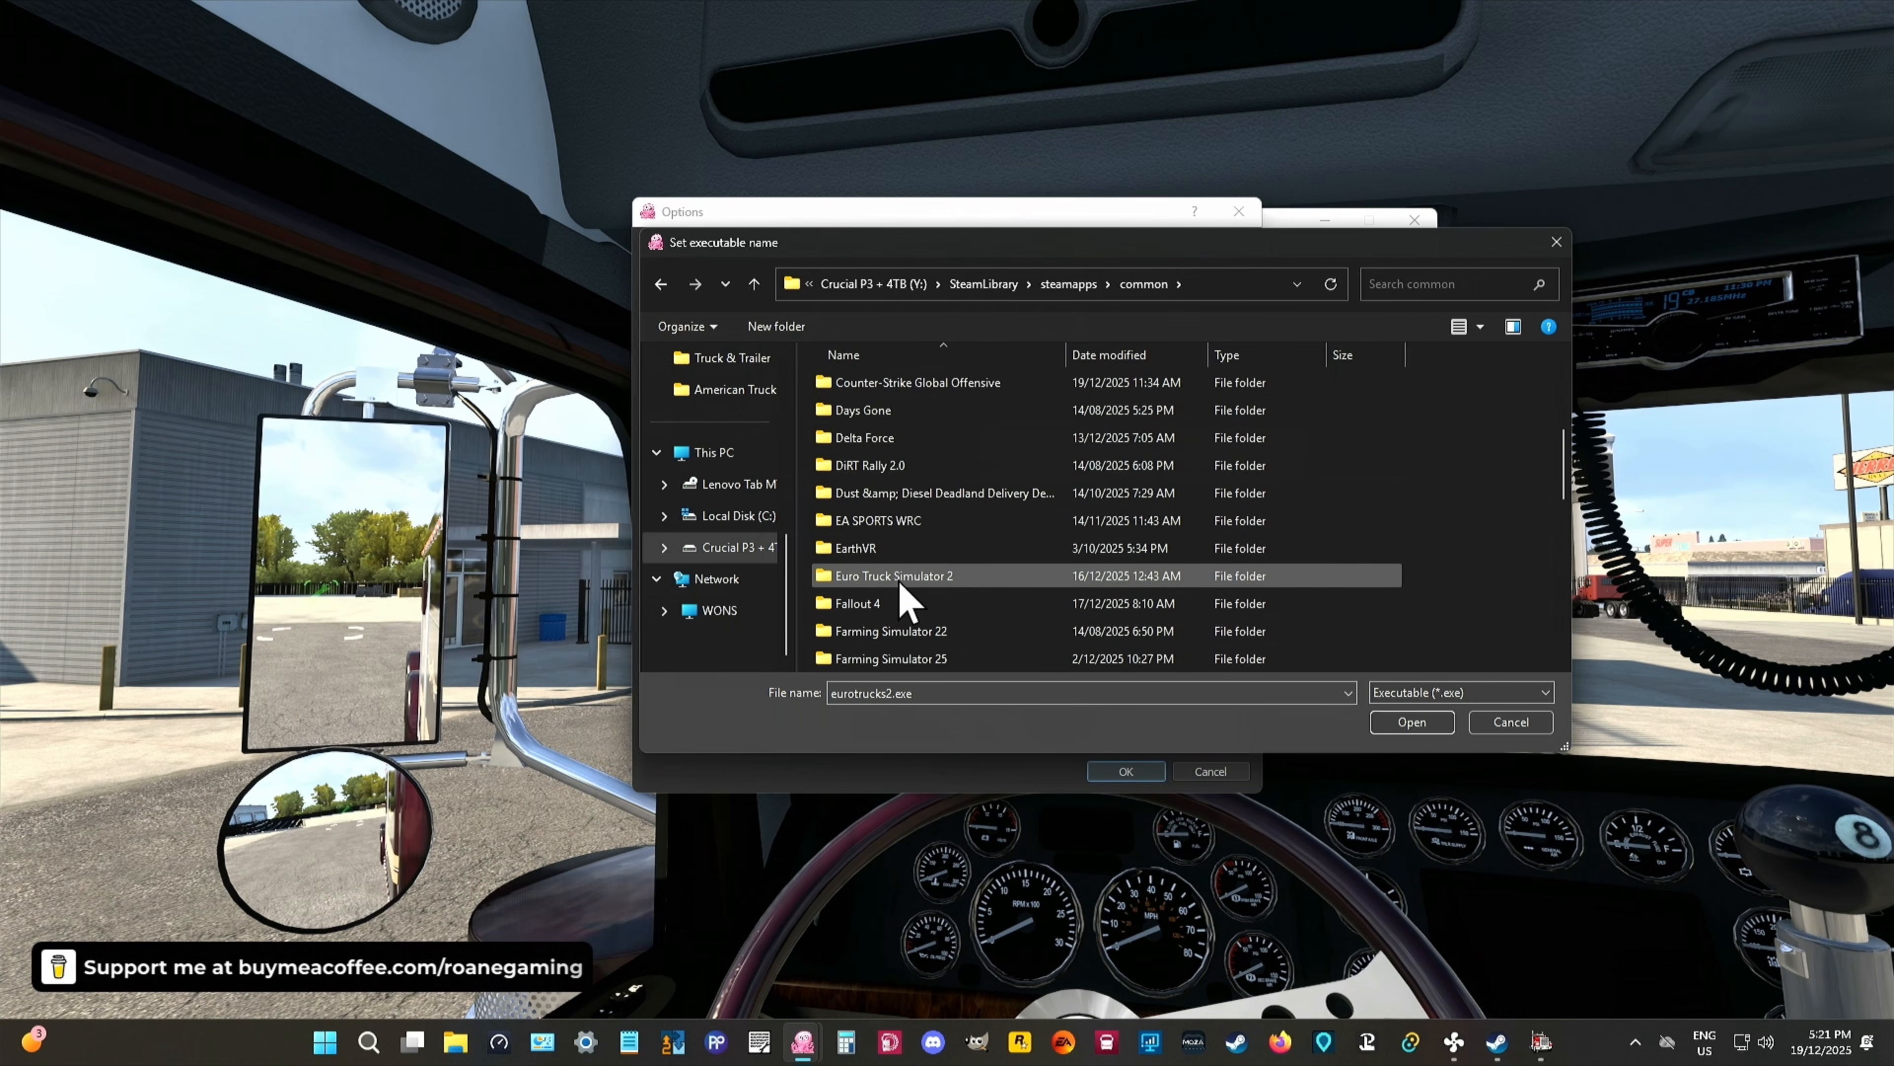
{"action": "double_click", "coordinate": [893, 578]}
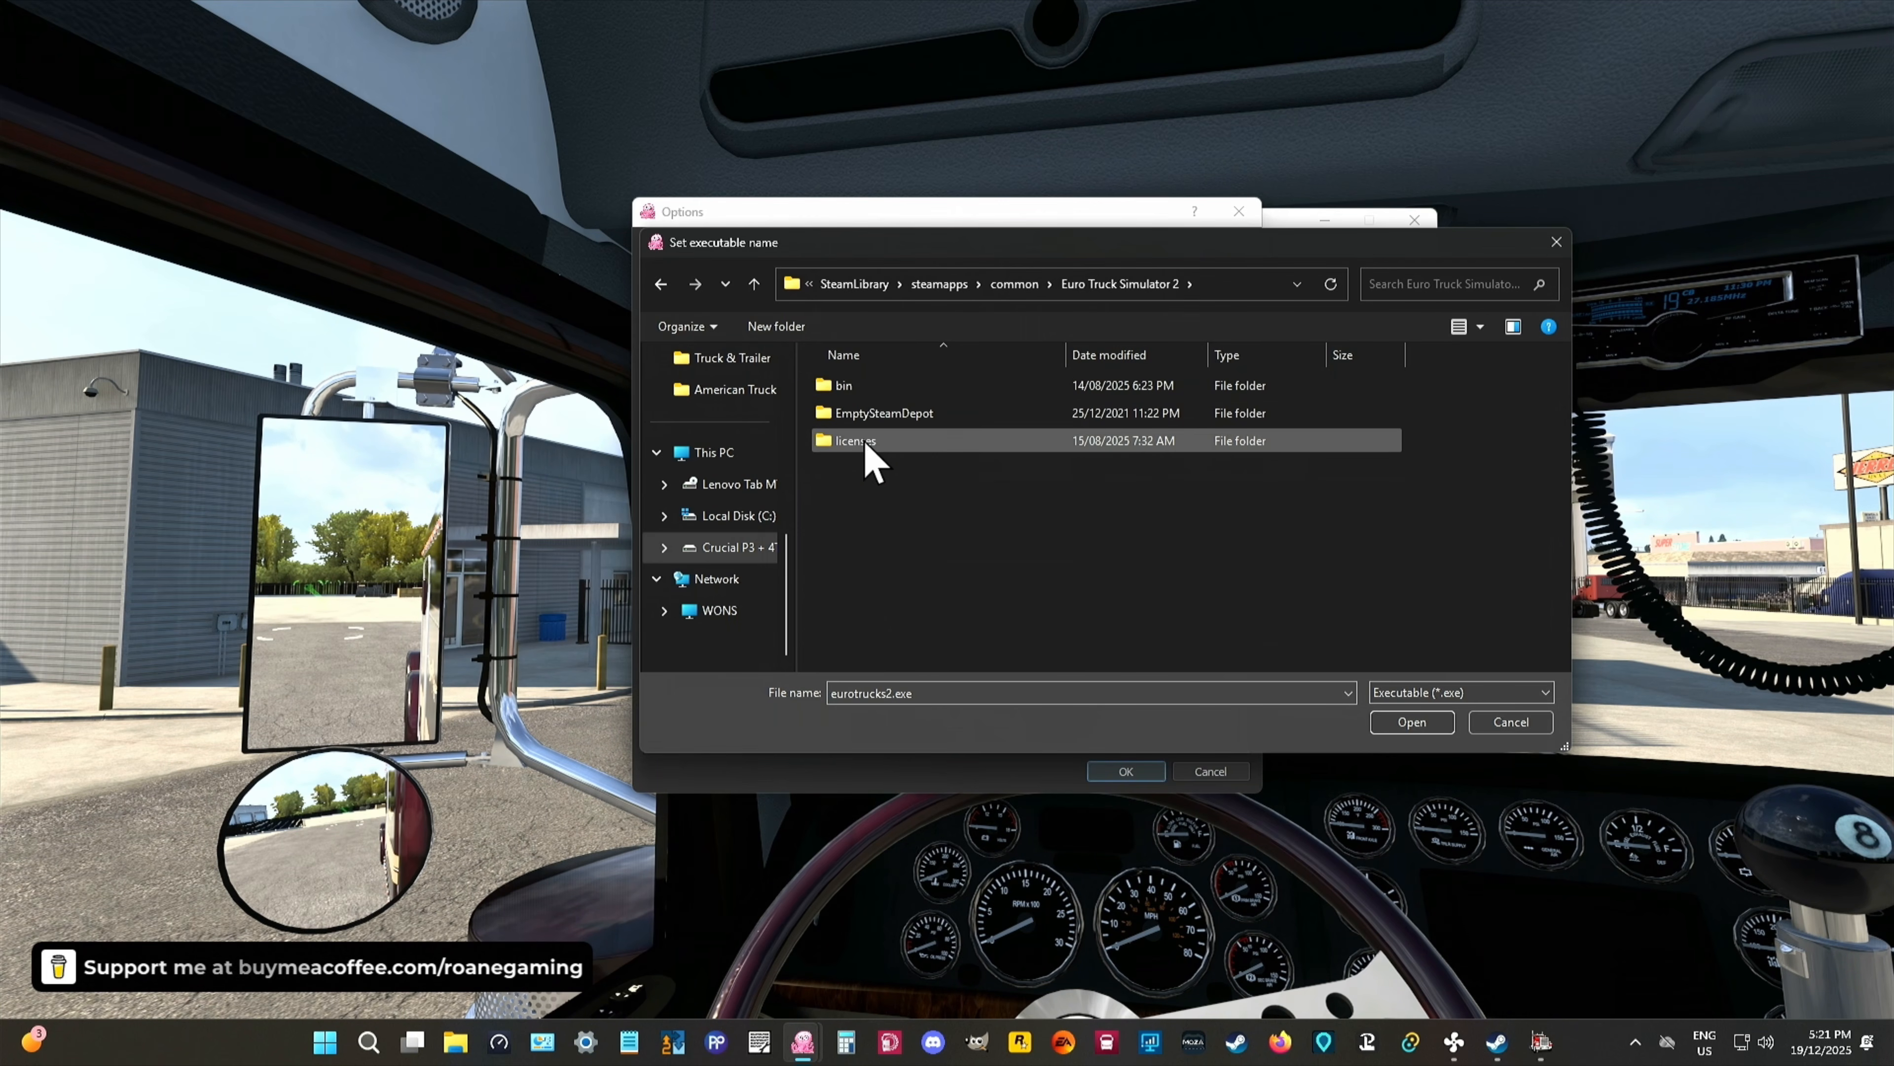
{"action": "double_click", "coordinate": [842, 387]}
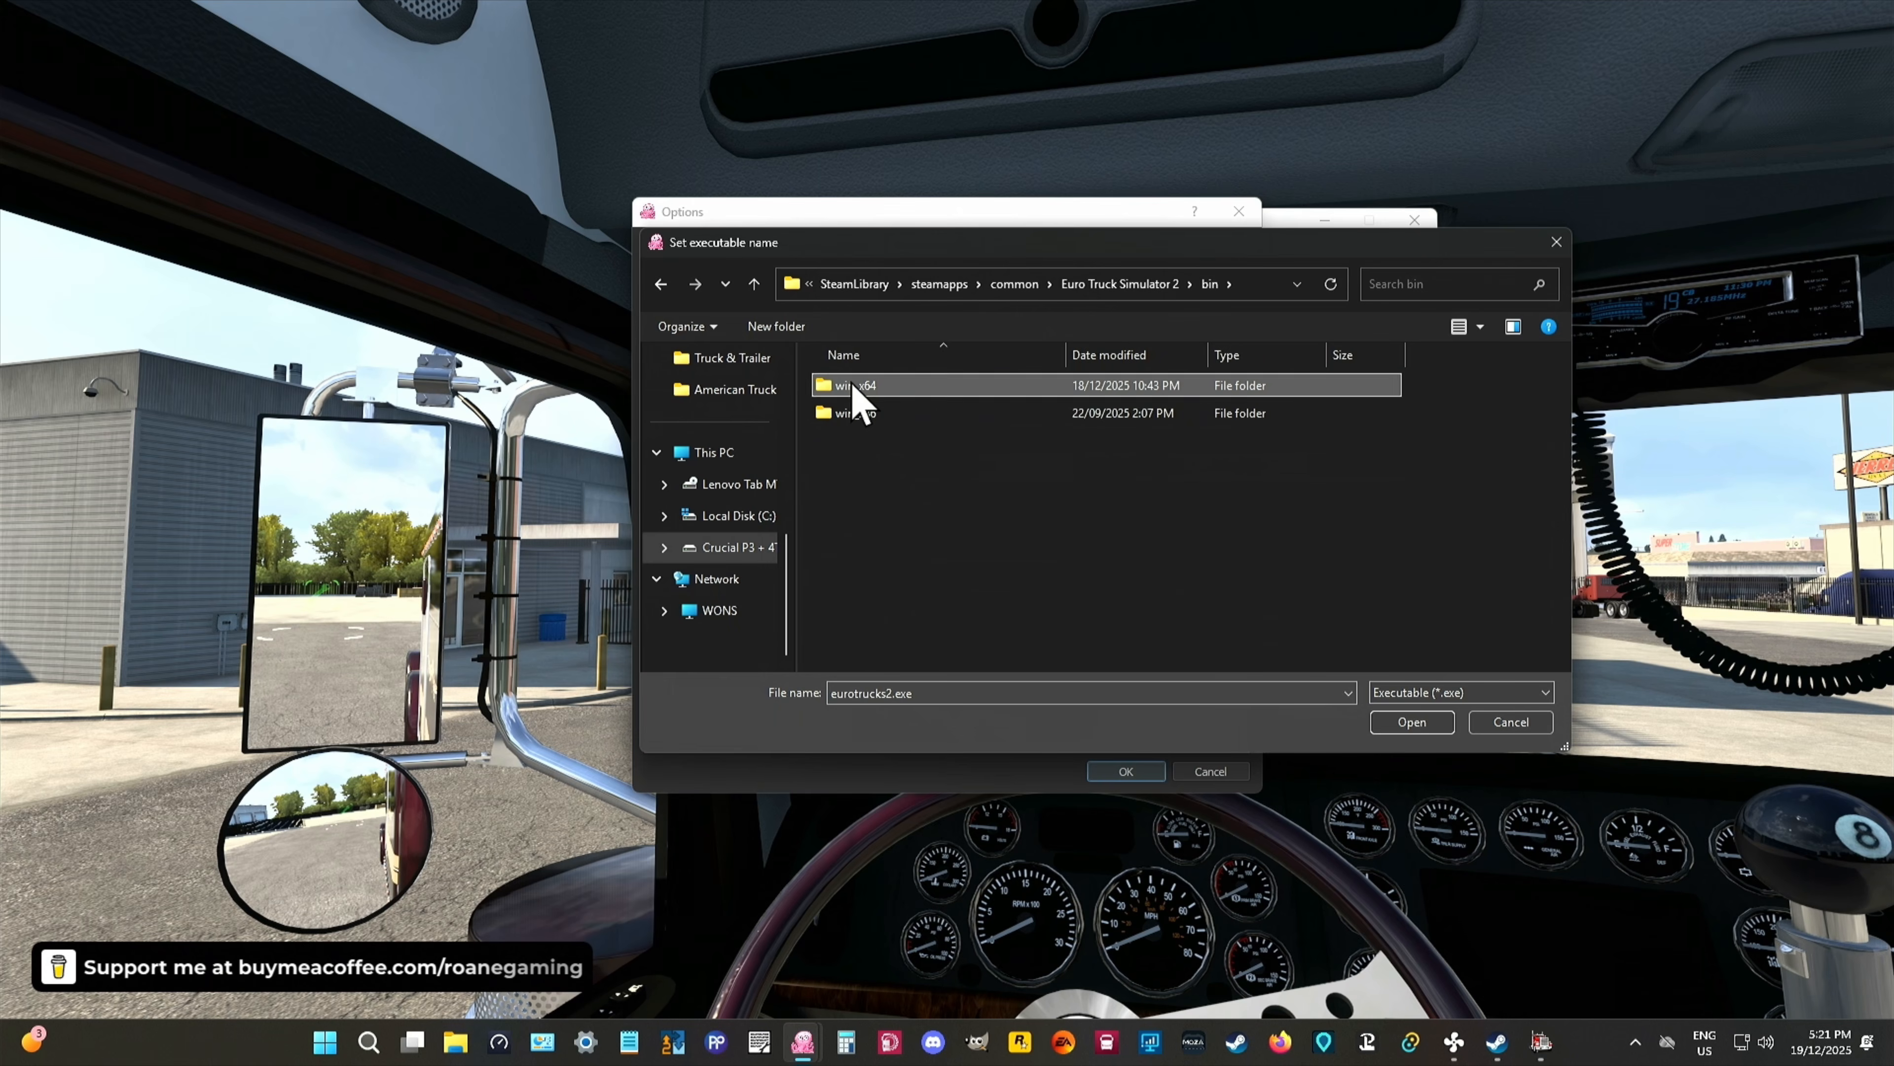
{"action": "double_click", "coordinate": [851, 383]}
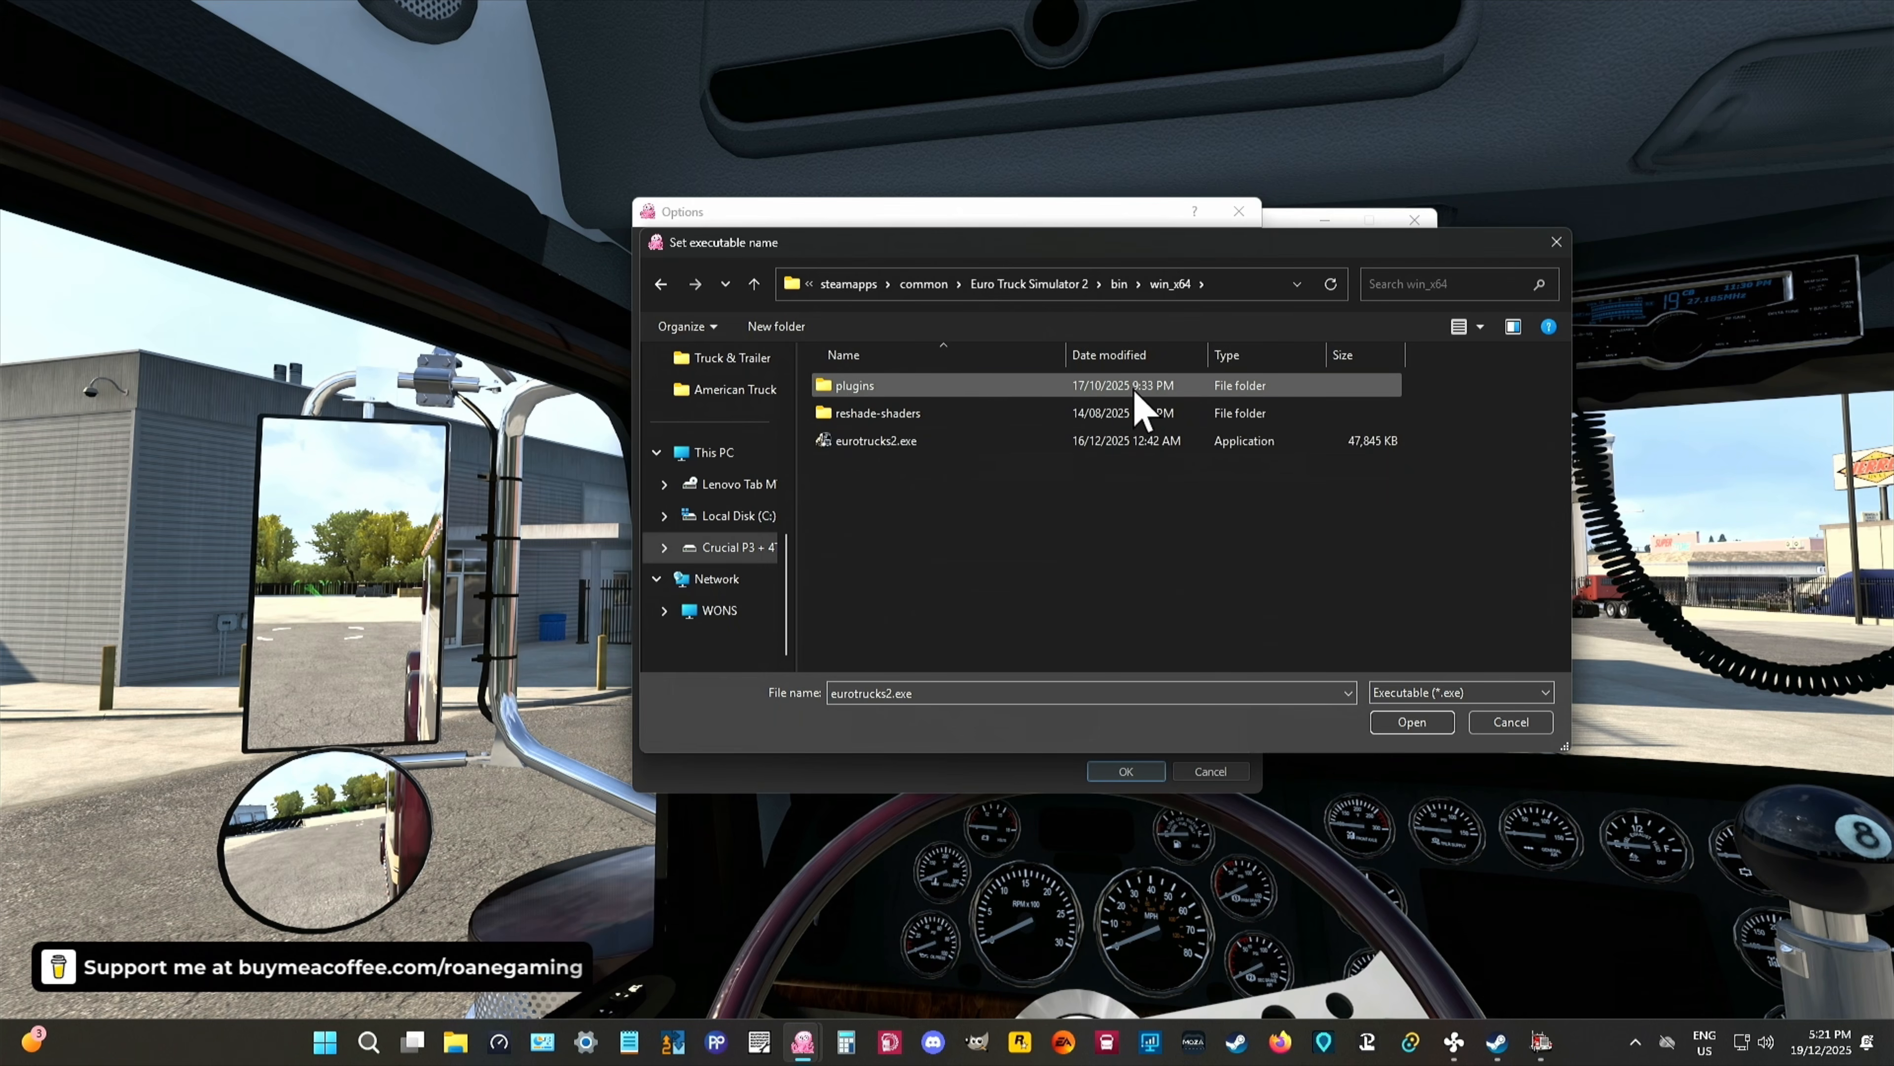
{"action": "left_click", "coordinate": [871, 448]}
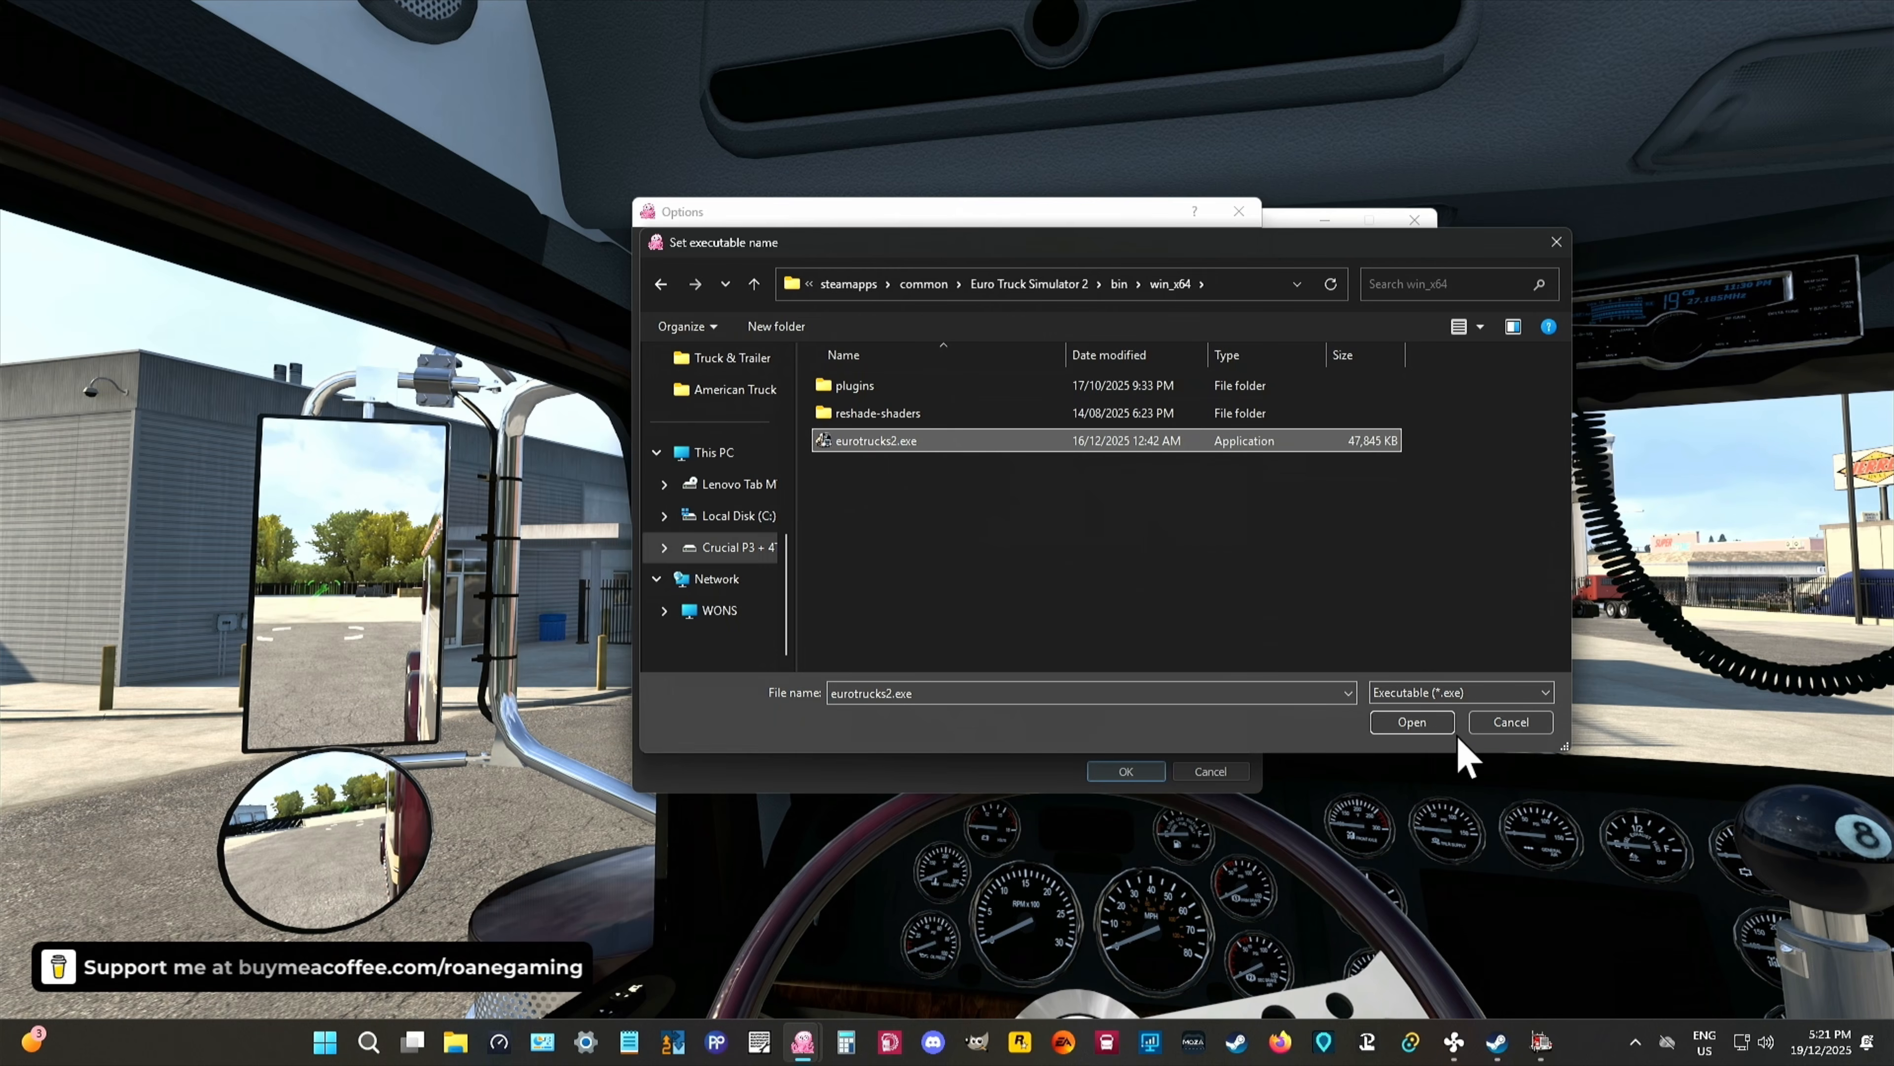
{"action": "left_click", "coordinate": [1411, 728]}
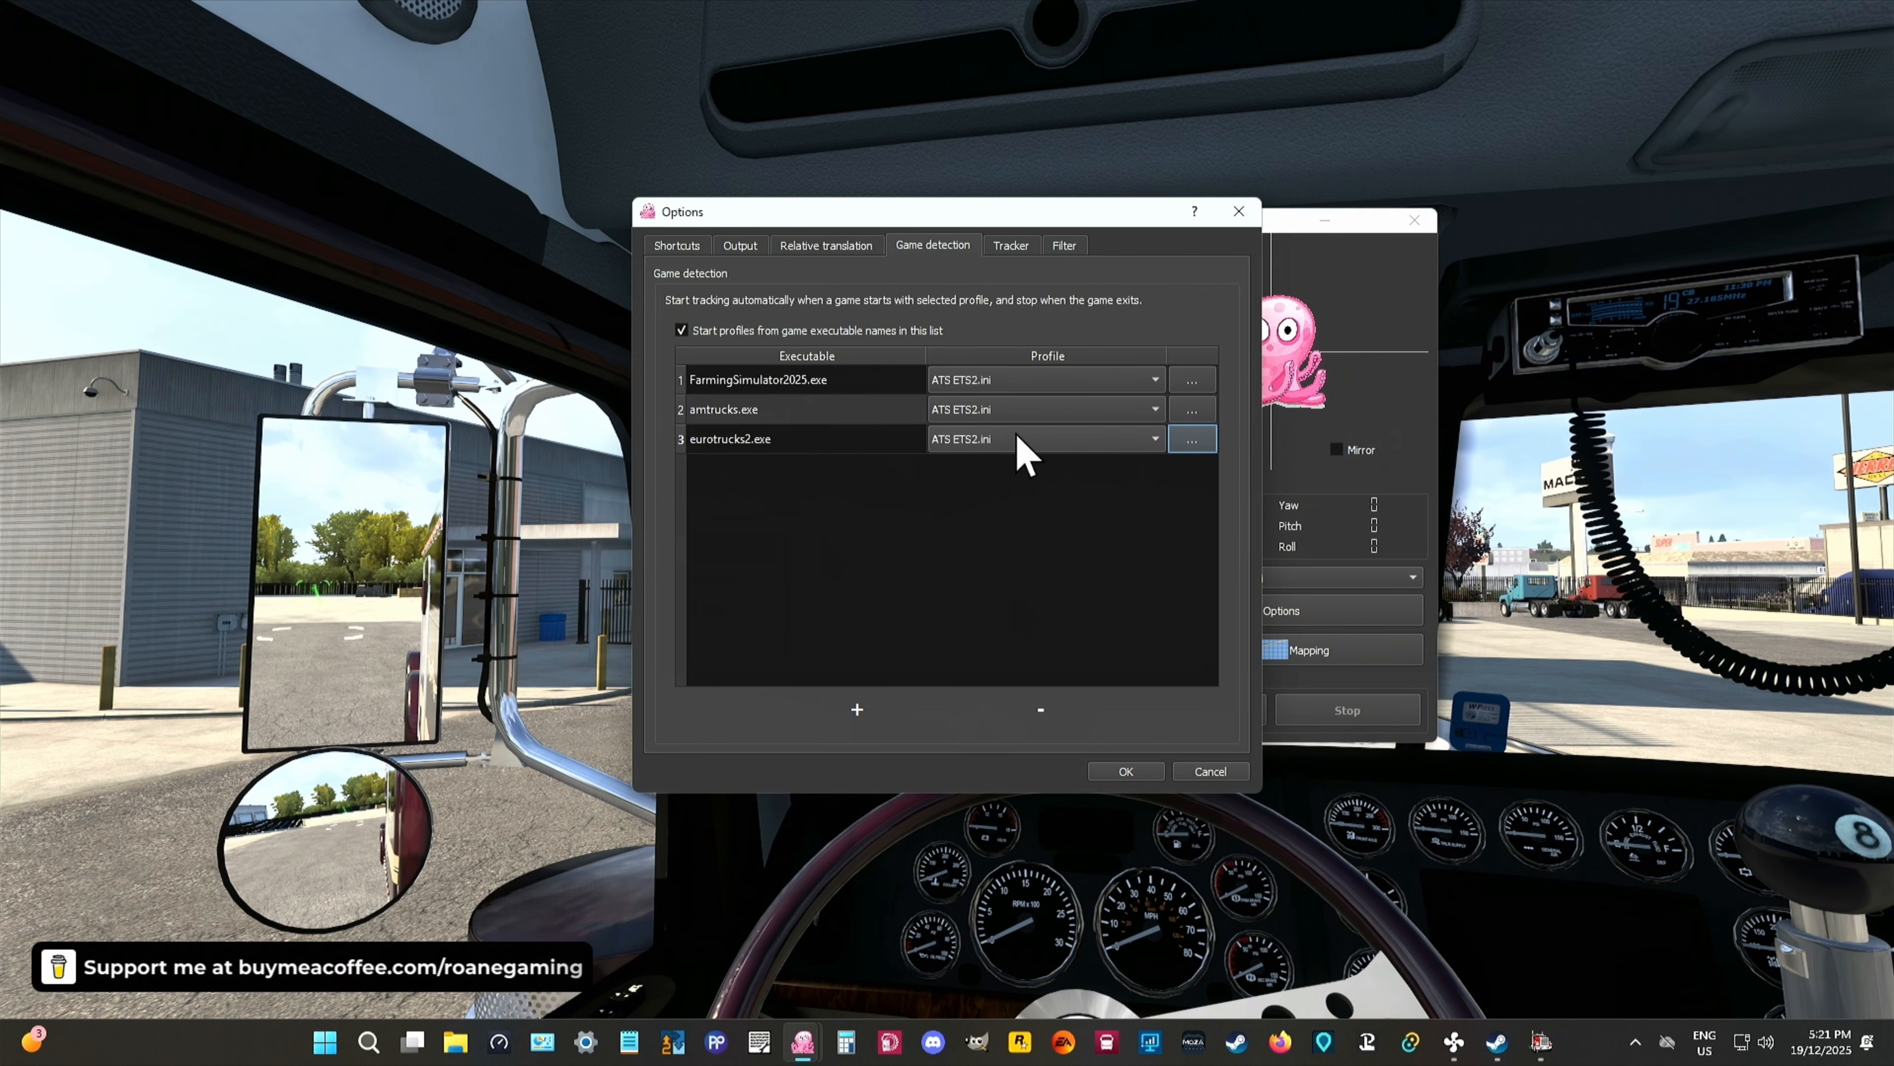
Step: Use the ATS ETS2.ini profile for the eurotrucks2.exe entry and save the options
{"action": "left_click", "coordinate": [1156, 437]}
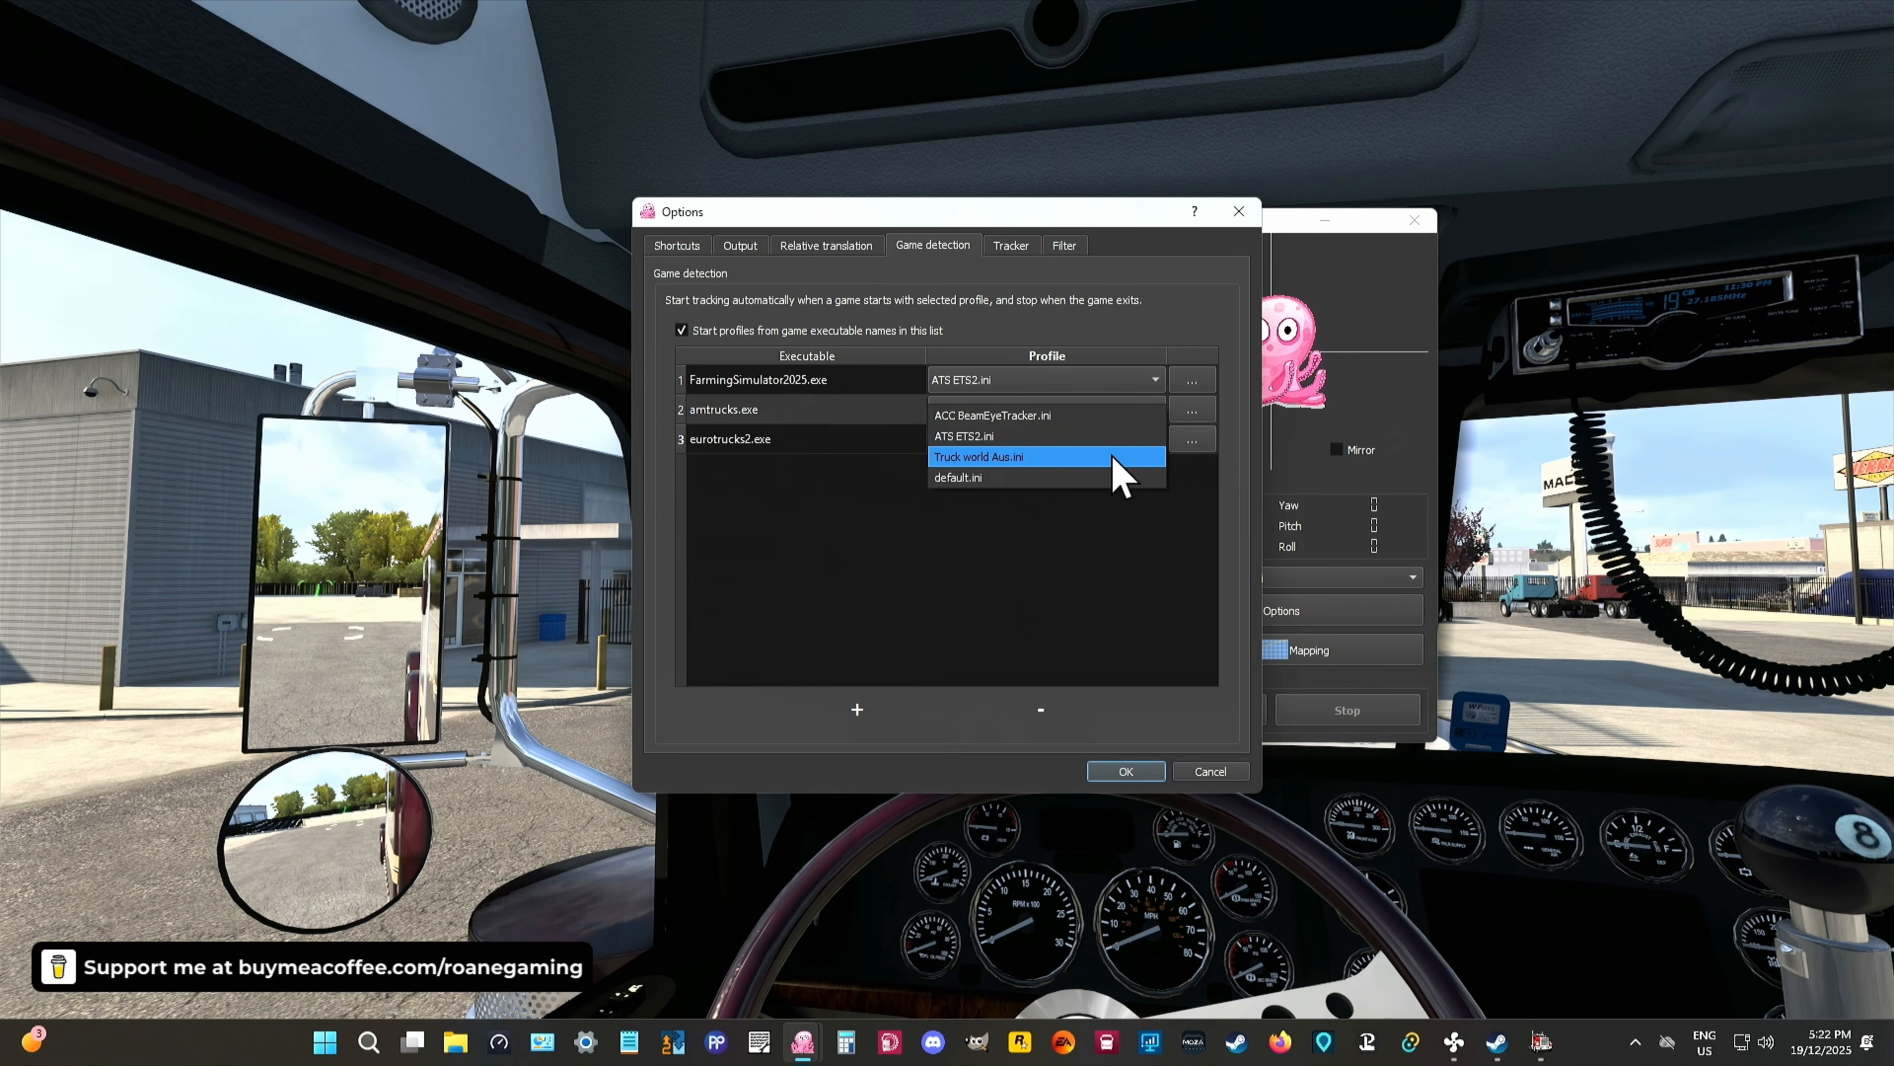
{"action": "left_click", "coordinate": [969, 437]}
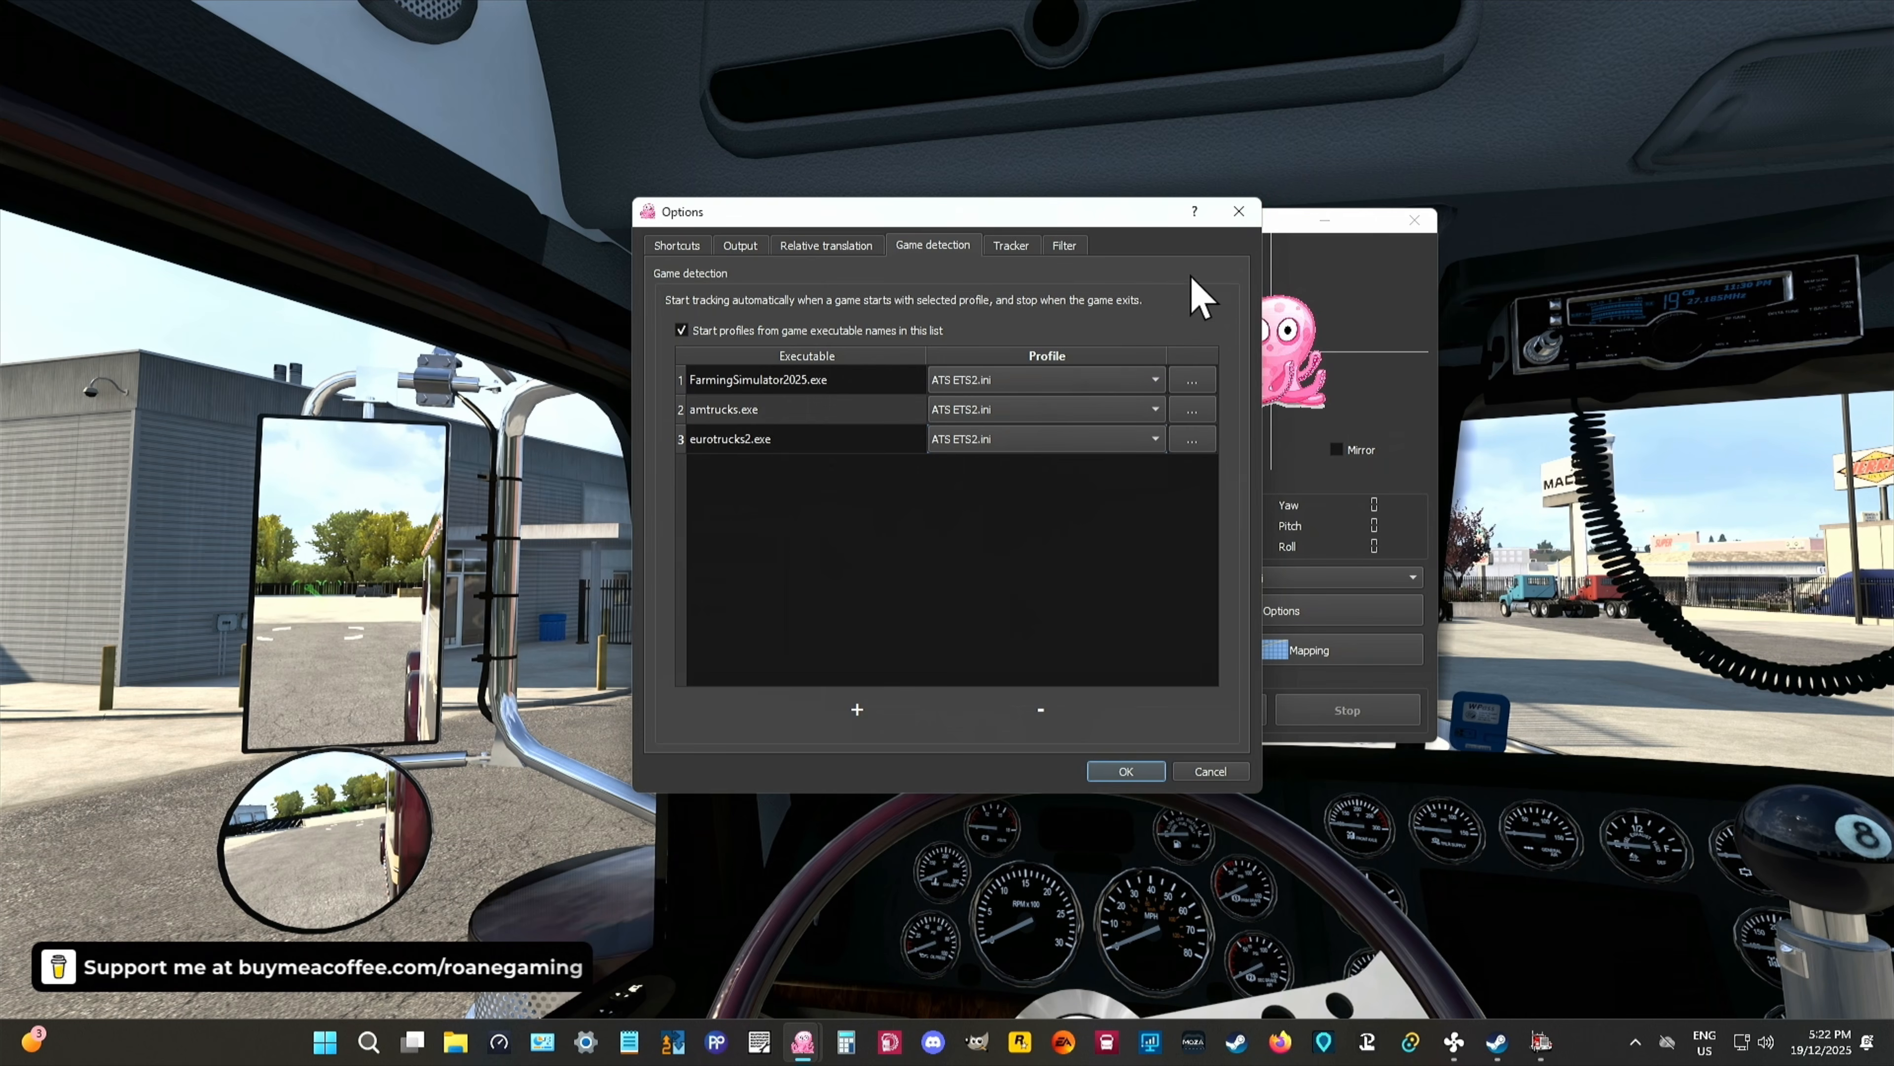
{"action": "left_click", "coordinate": [1125, 771]}
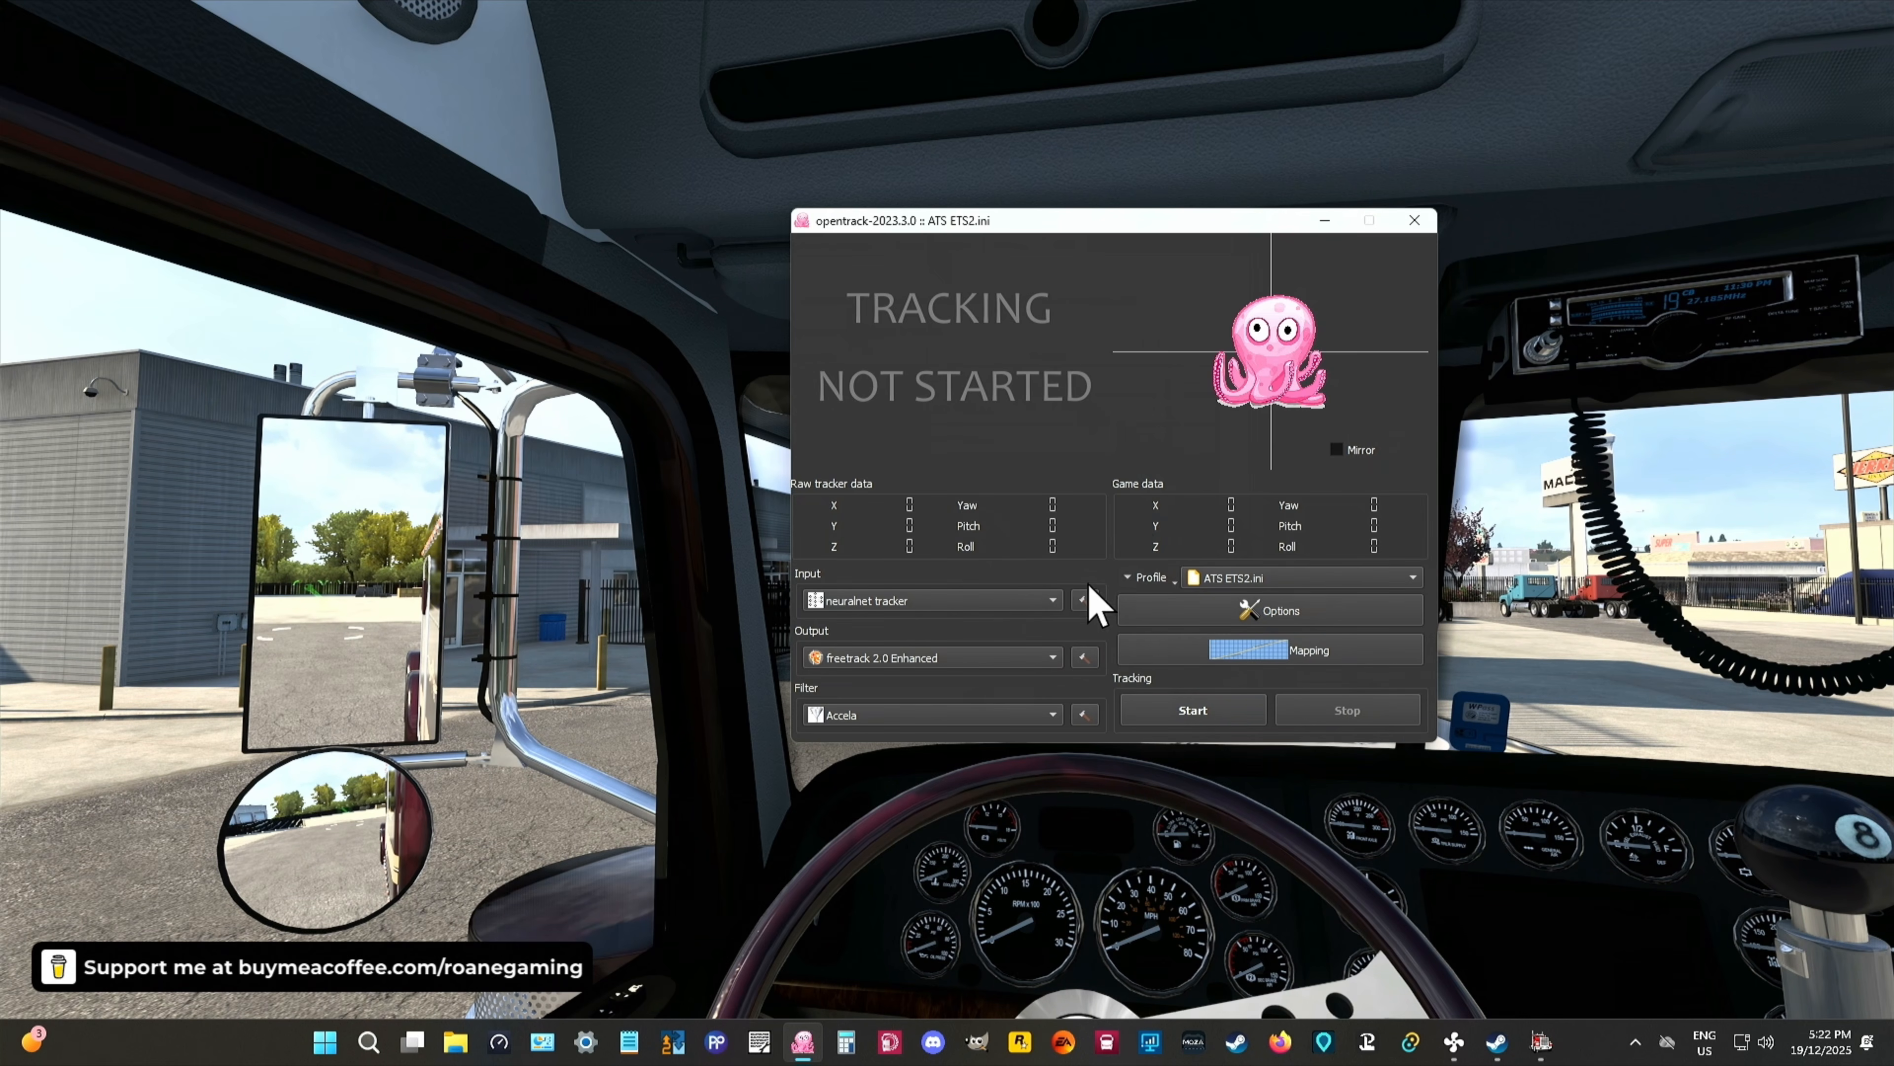
Step: Check the profile commands for creating empty or copied configs, and dismiss them without choosing one
{"action": "left_click", "coordinate": [1153, 578]}
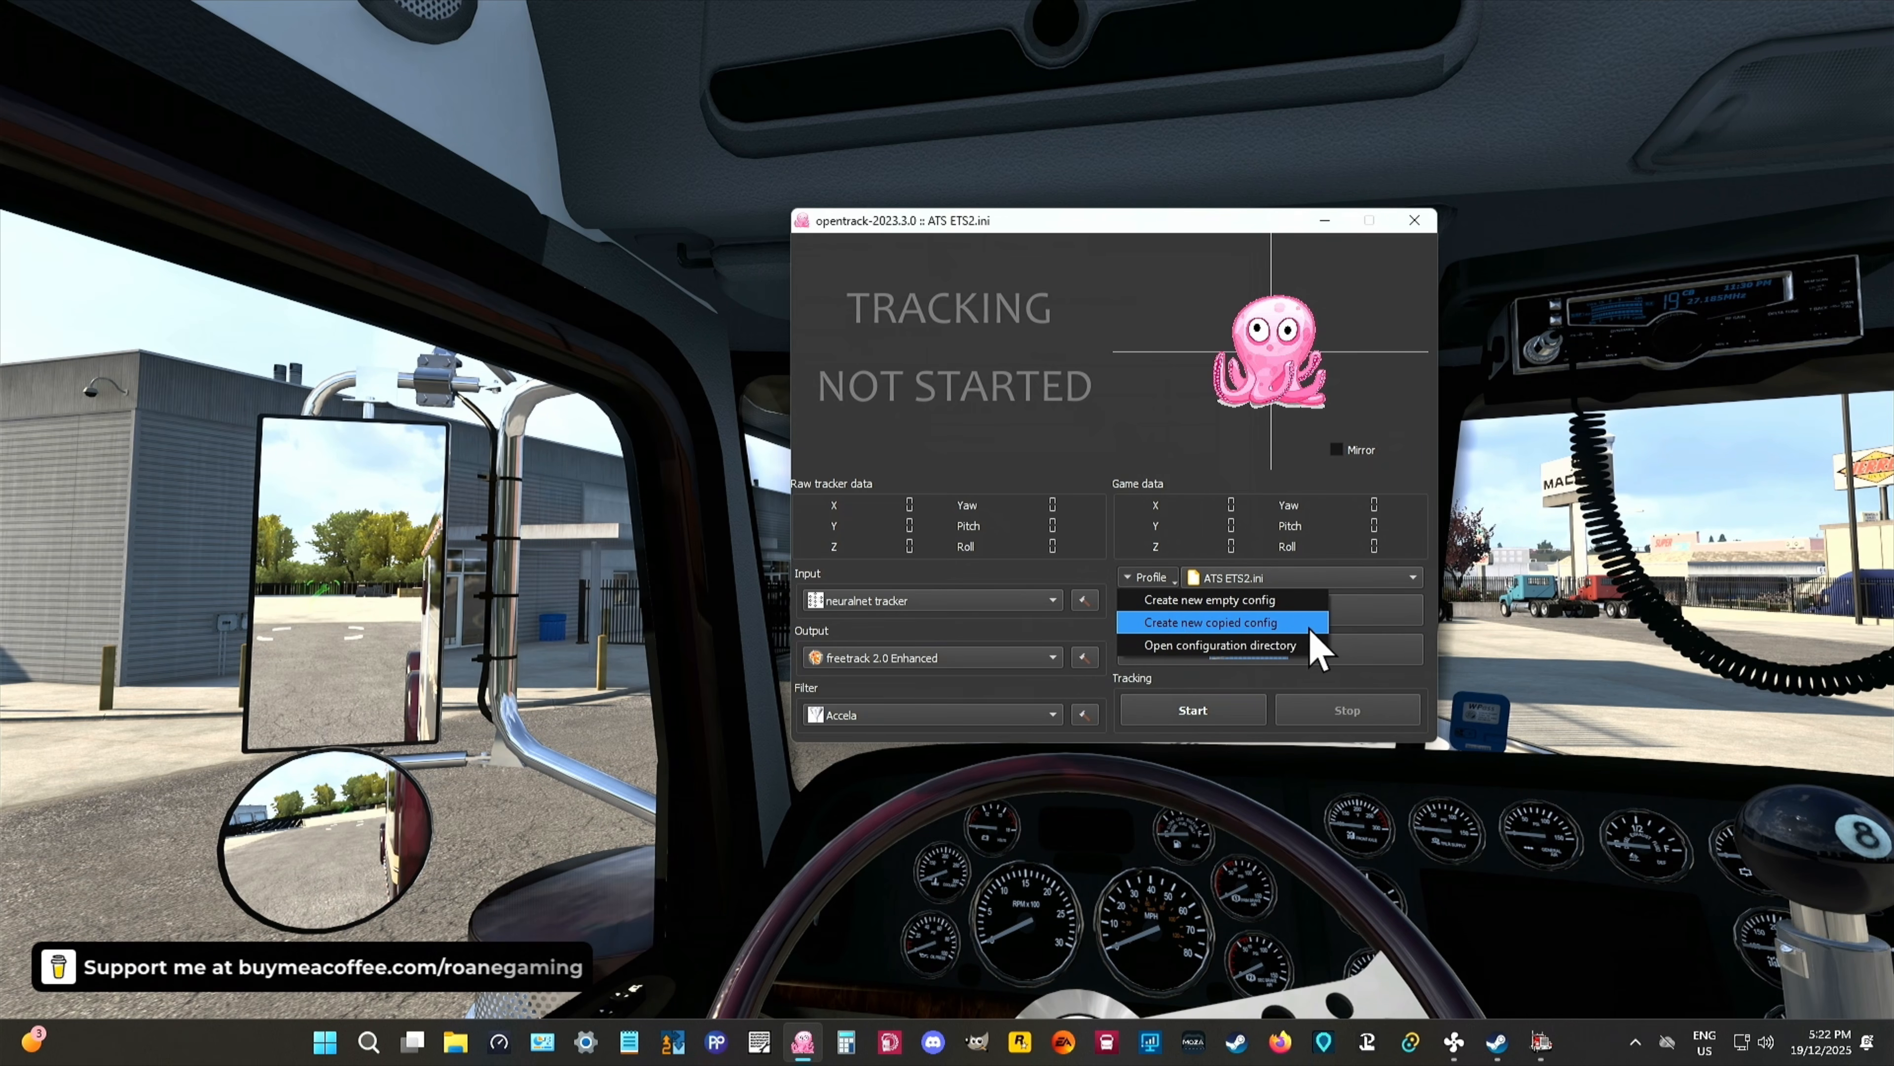
{"action": "left_click", "coordinate": [1119, 448]}
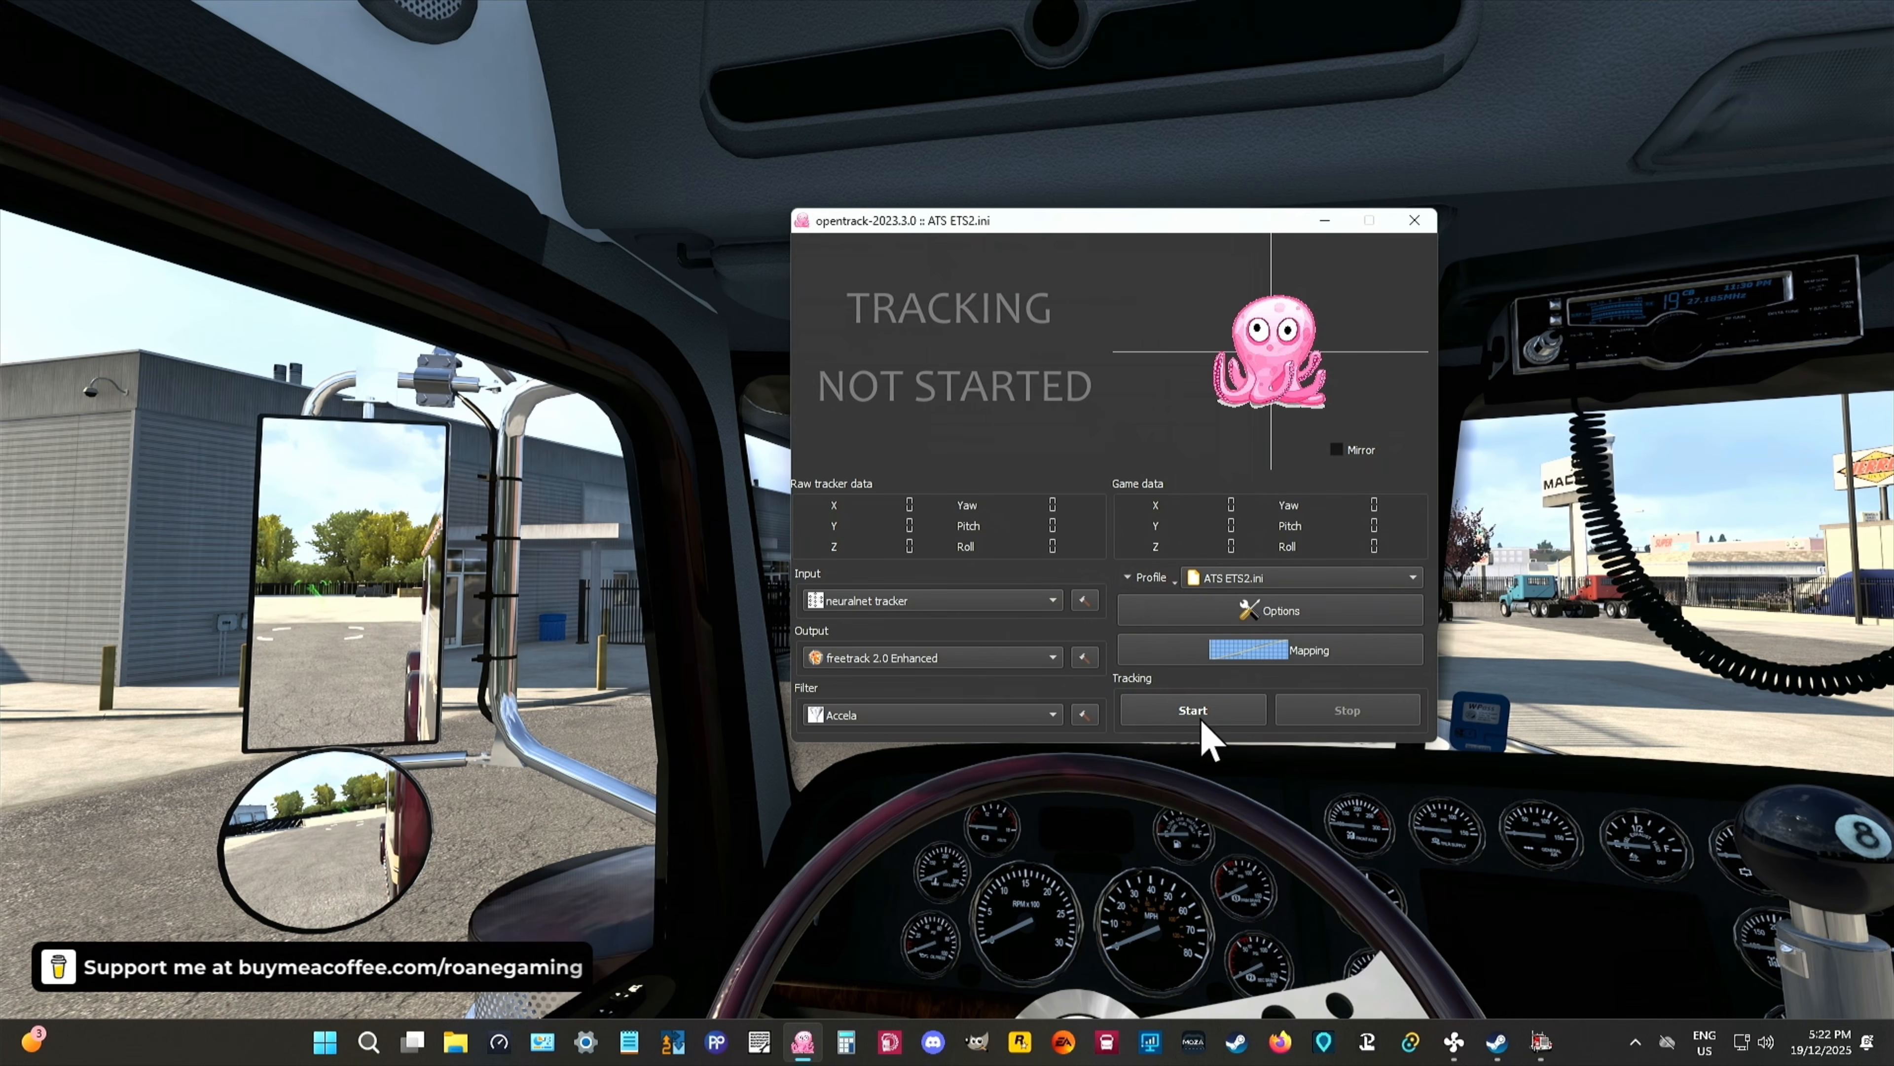
{"action": "left_click", "coordinate": [1162, 581]}
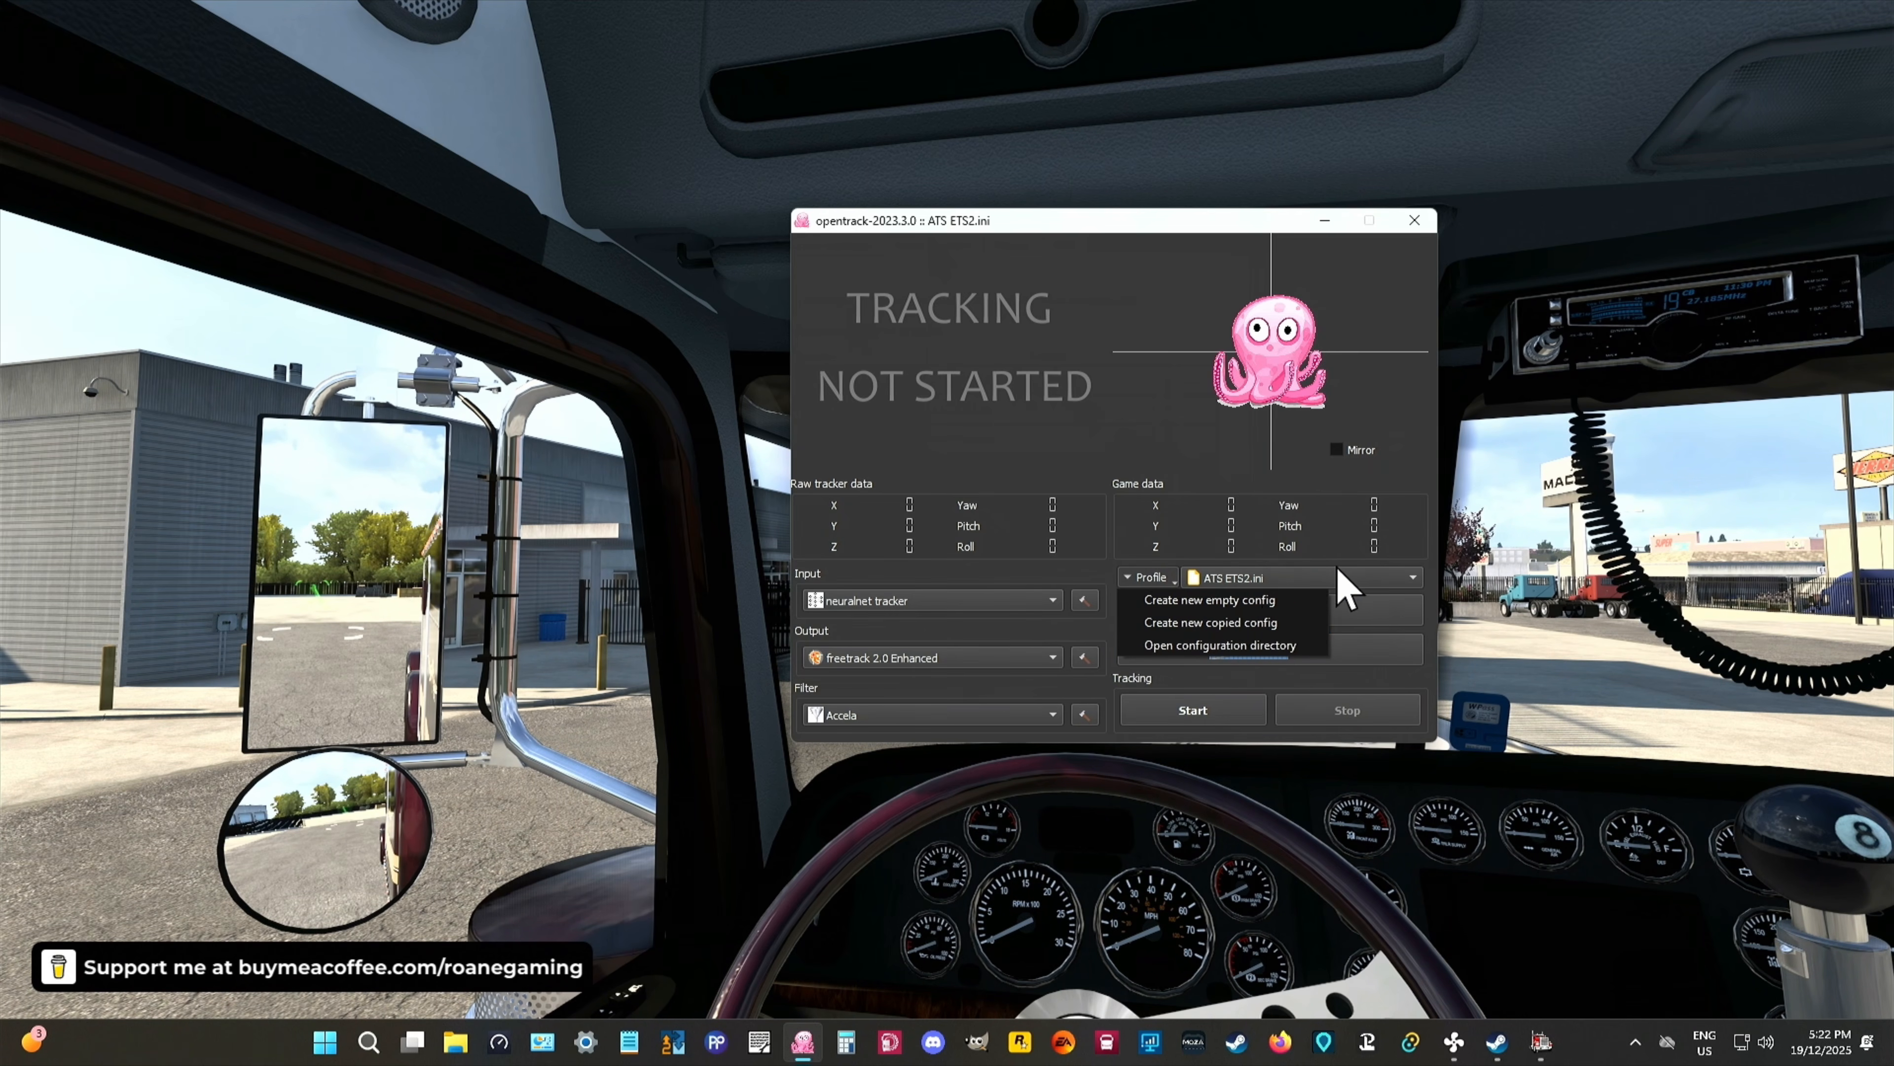
{"action": "left_click", "coordinate": [1091, 340]}
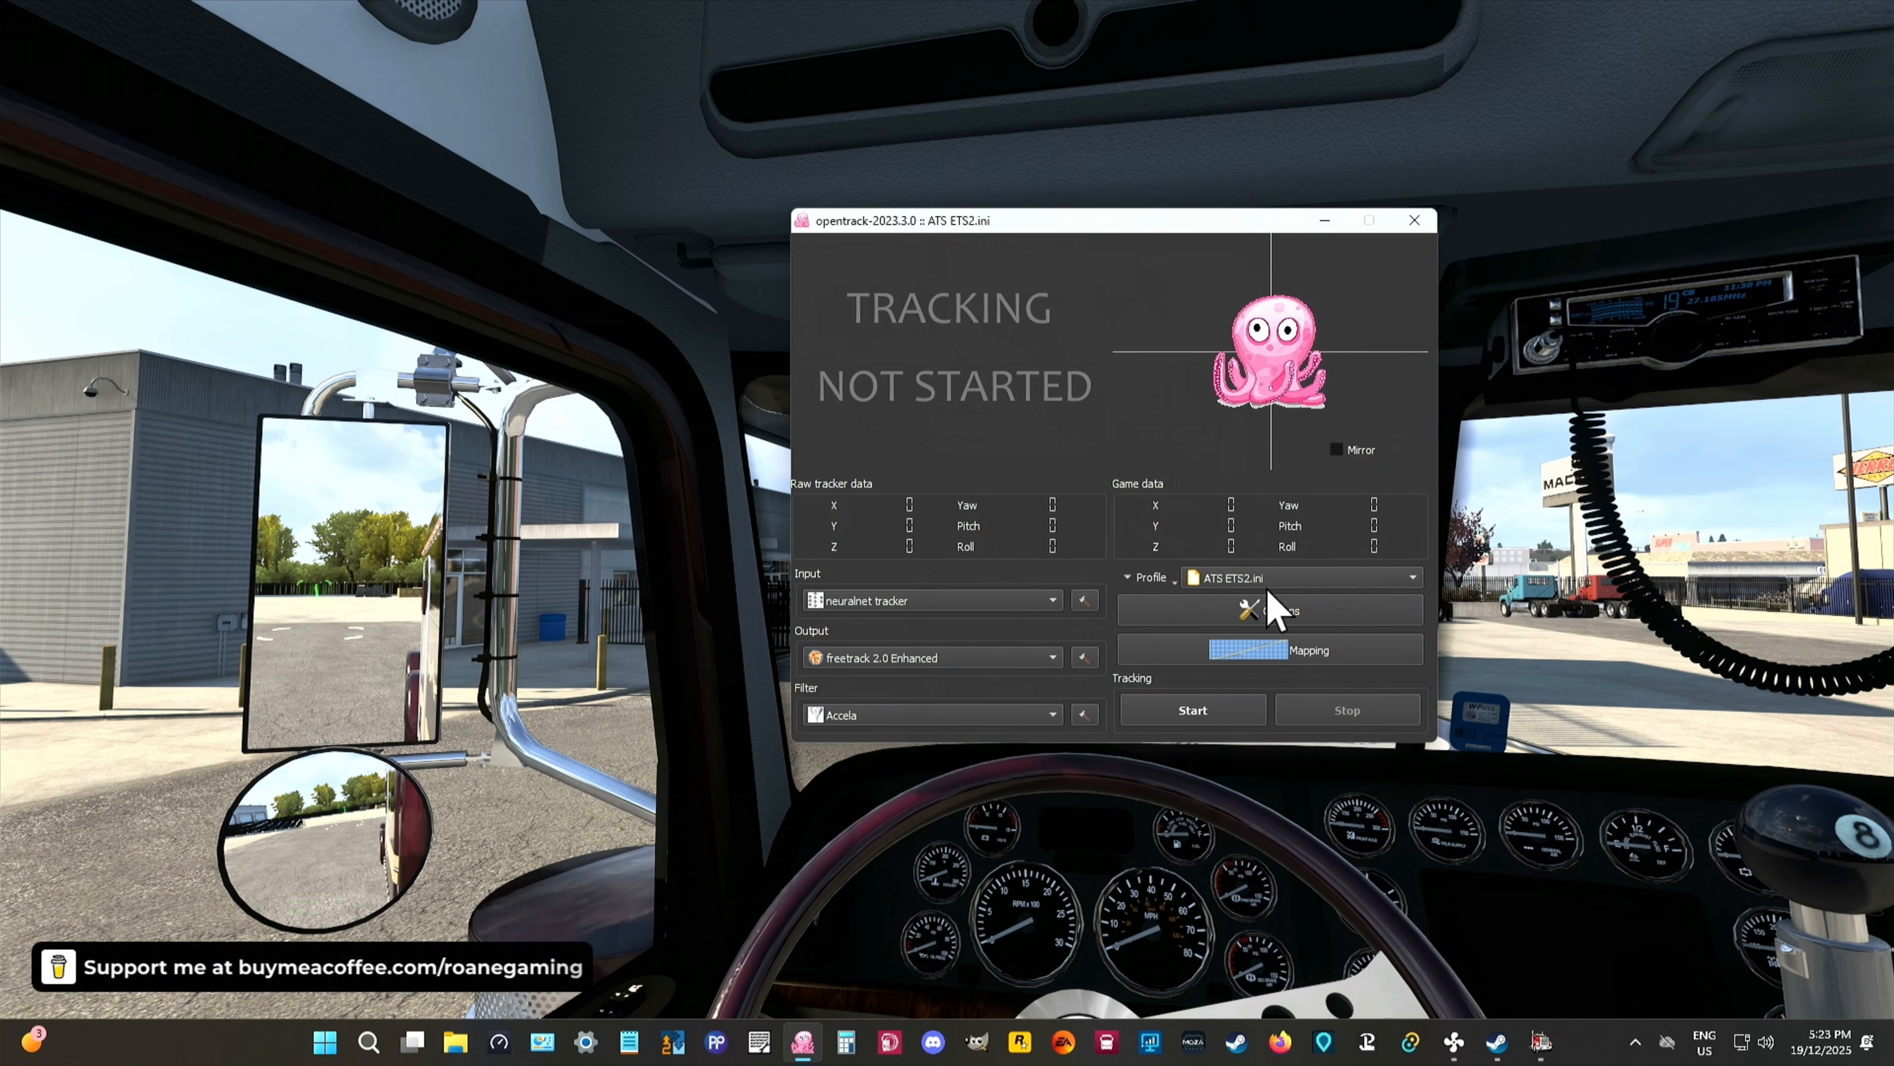
Step: Go through the shortcut, output, relative translation, game detection and tracker options, and check the camera choices
{"action": "left_click", "coordinate": [1248, 619]}
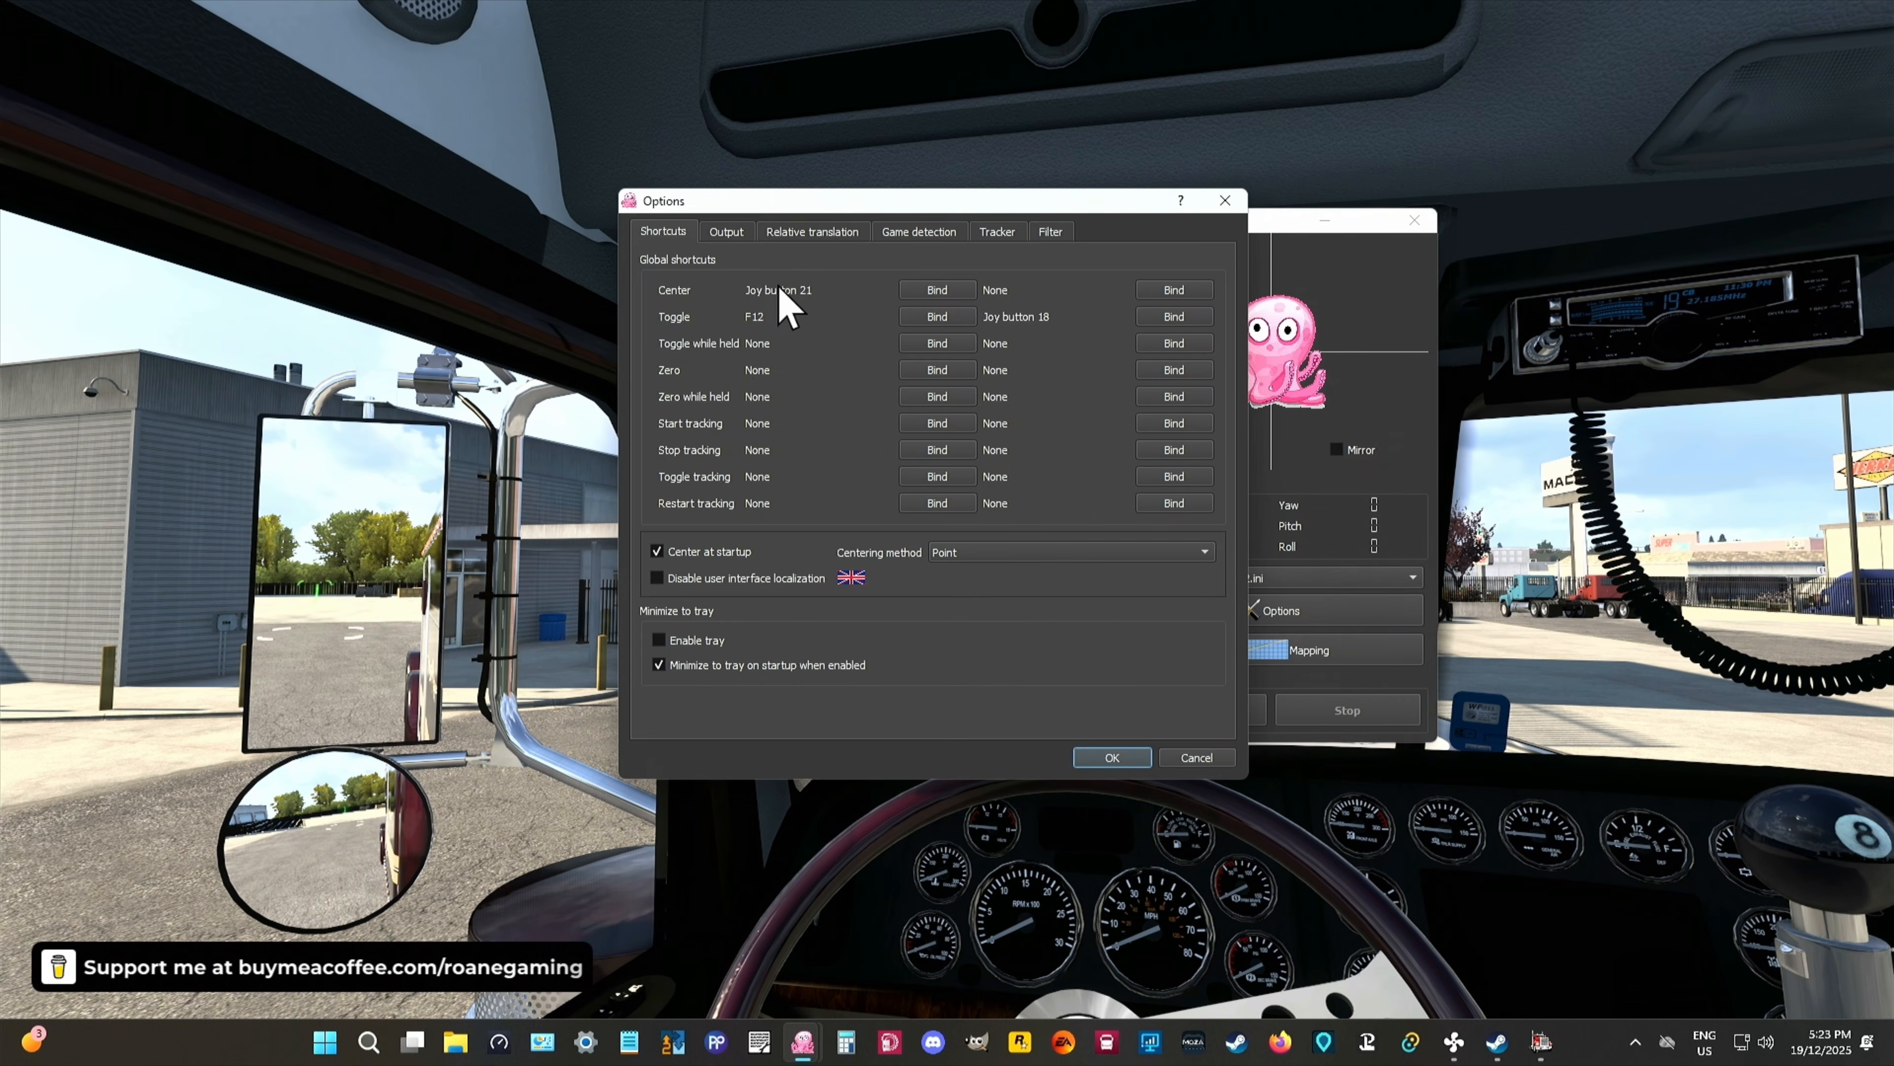
{"action": "left_click", "coordinate": [728, 232]}
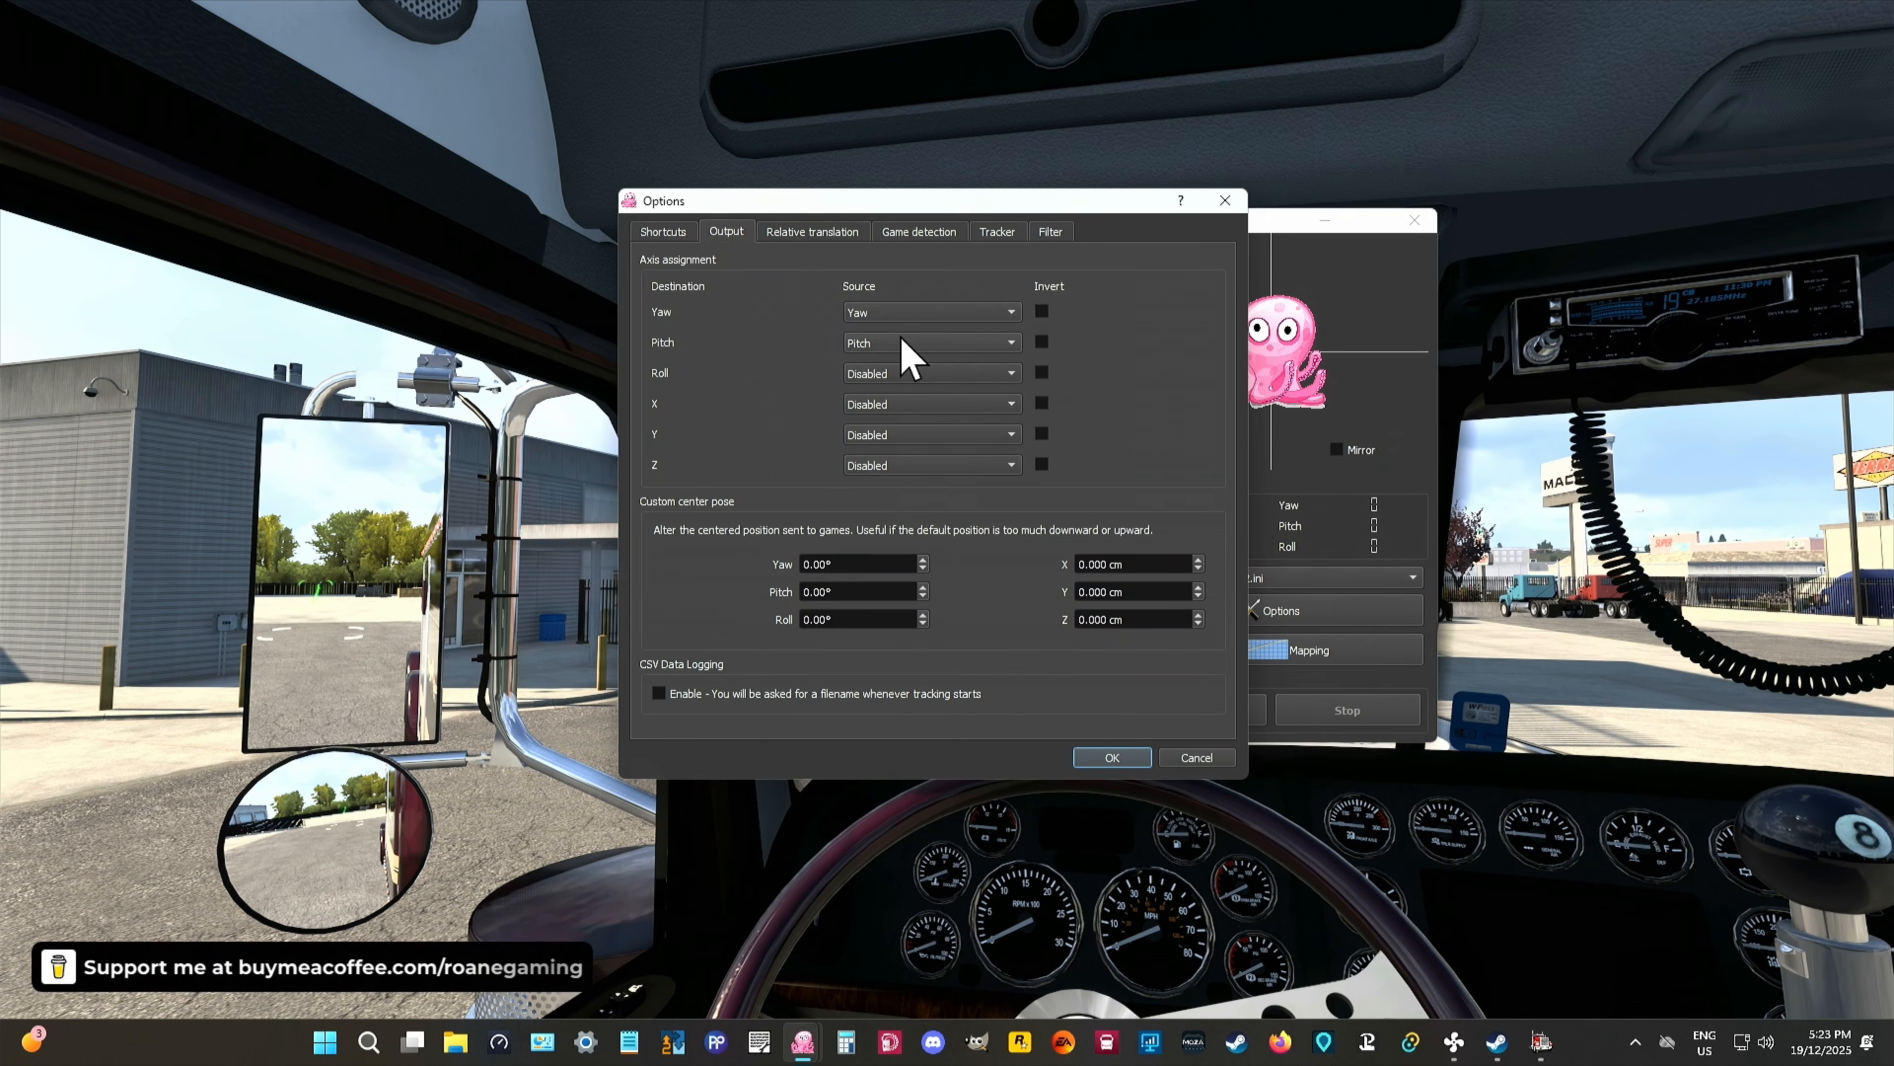
{"action": "left_click", "coordinate": [811, 232]}
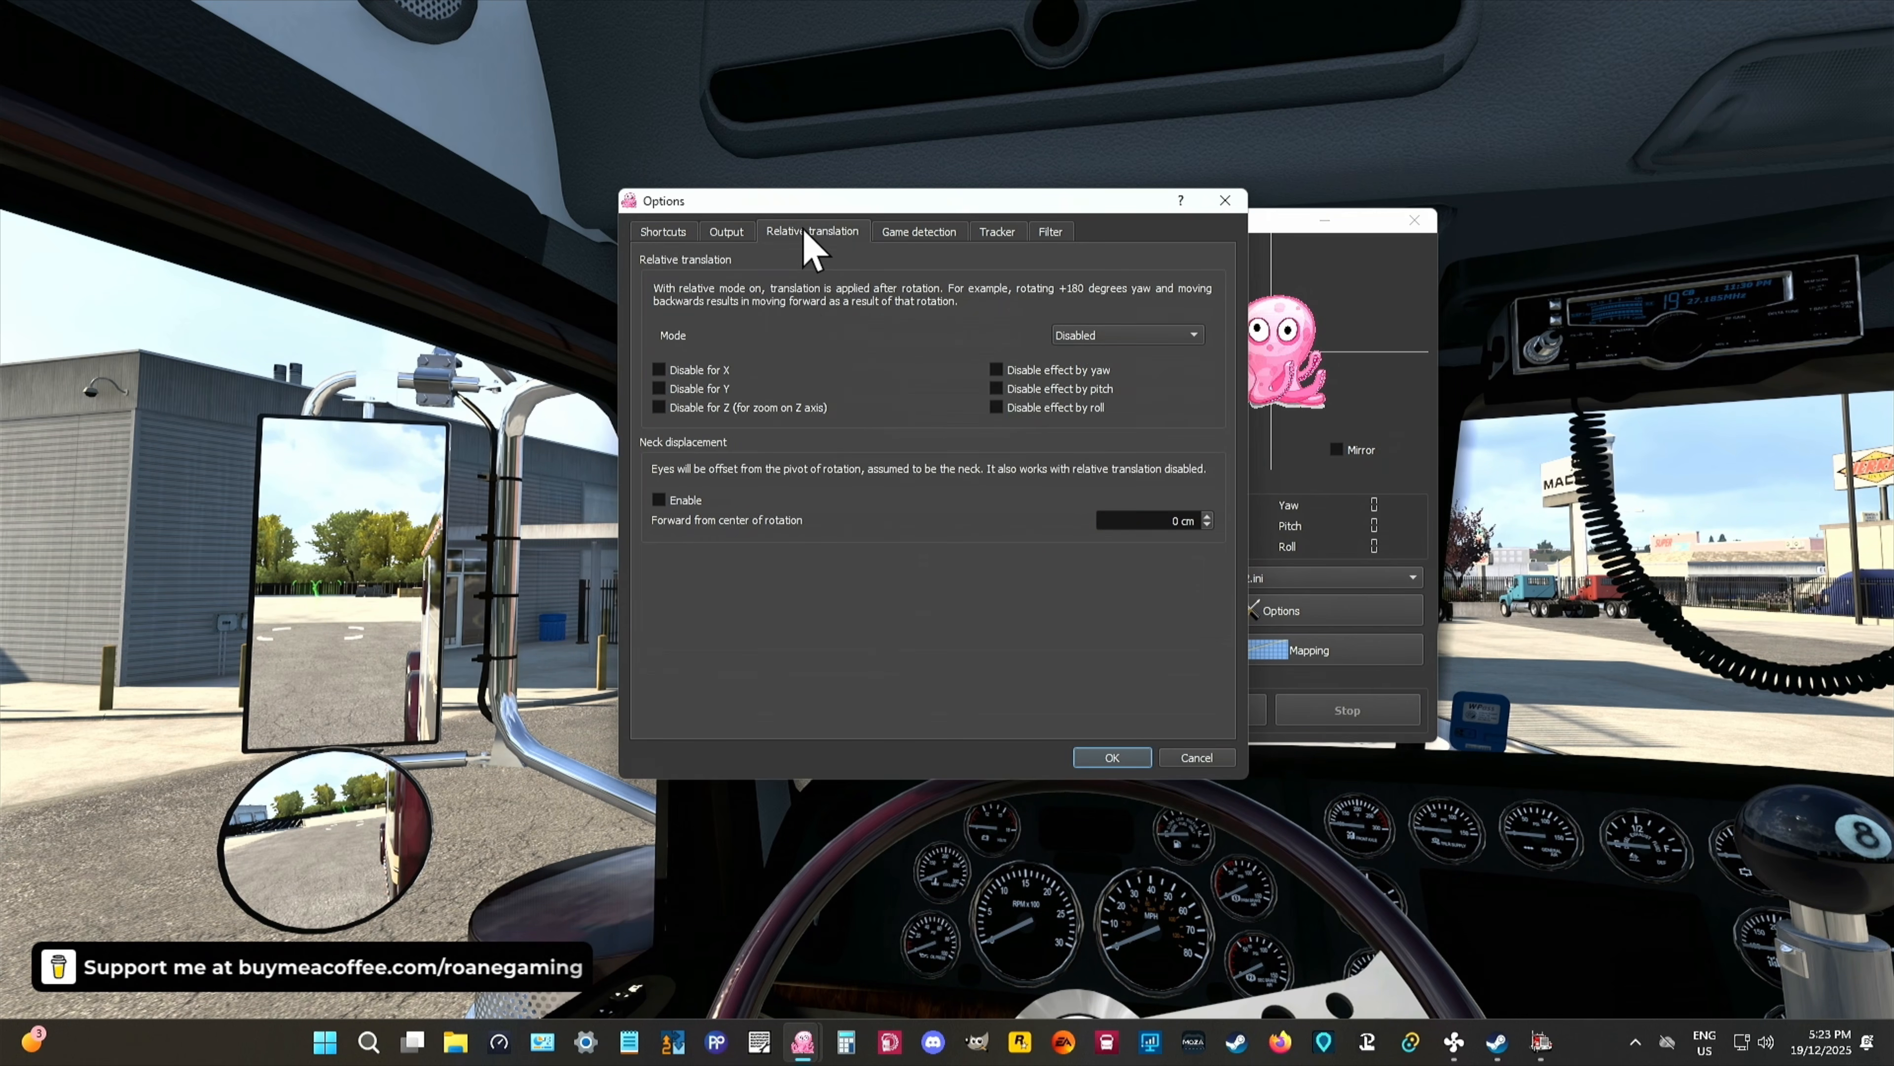
{"action": "left_click", "coordinate": [924, 235]}
{"action": "left_click", "coordinate": [1006, 231]}
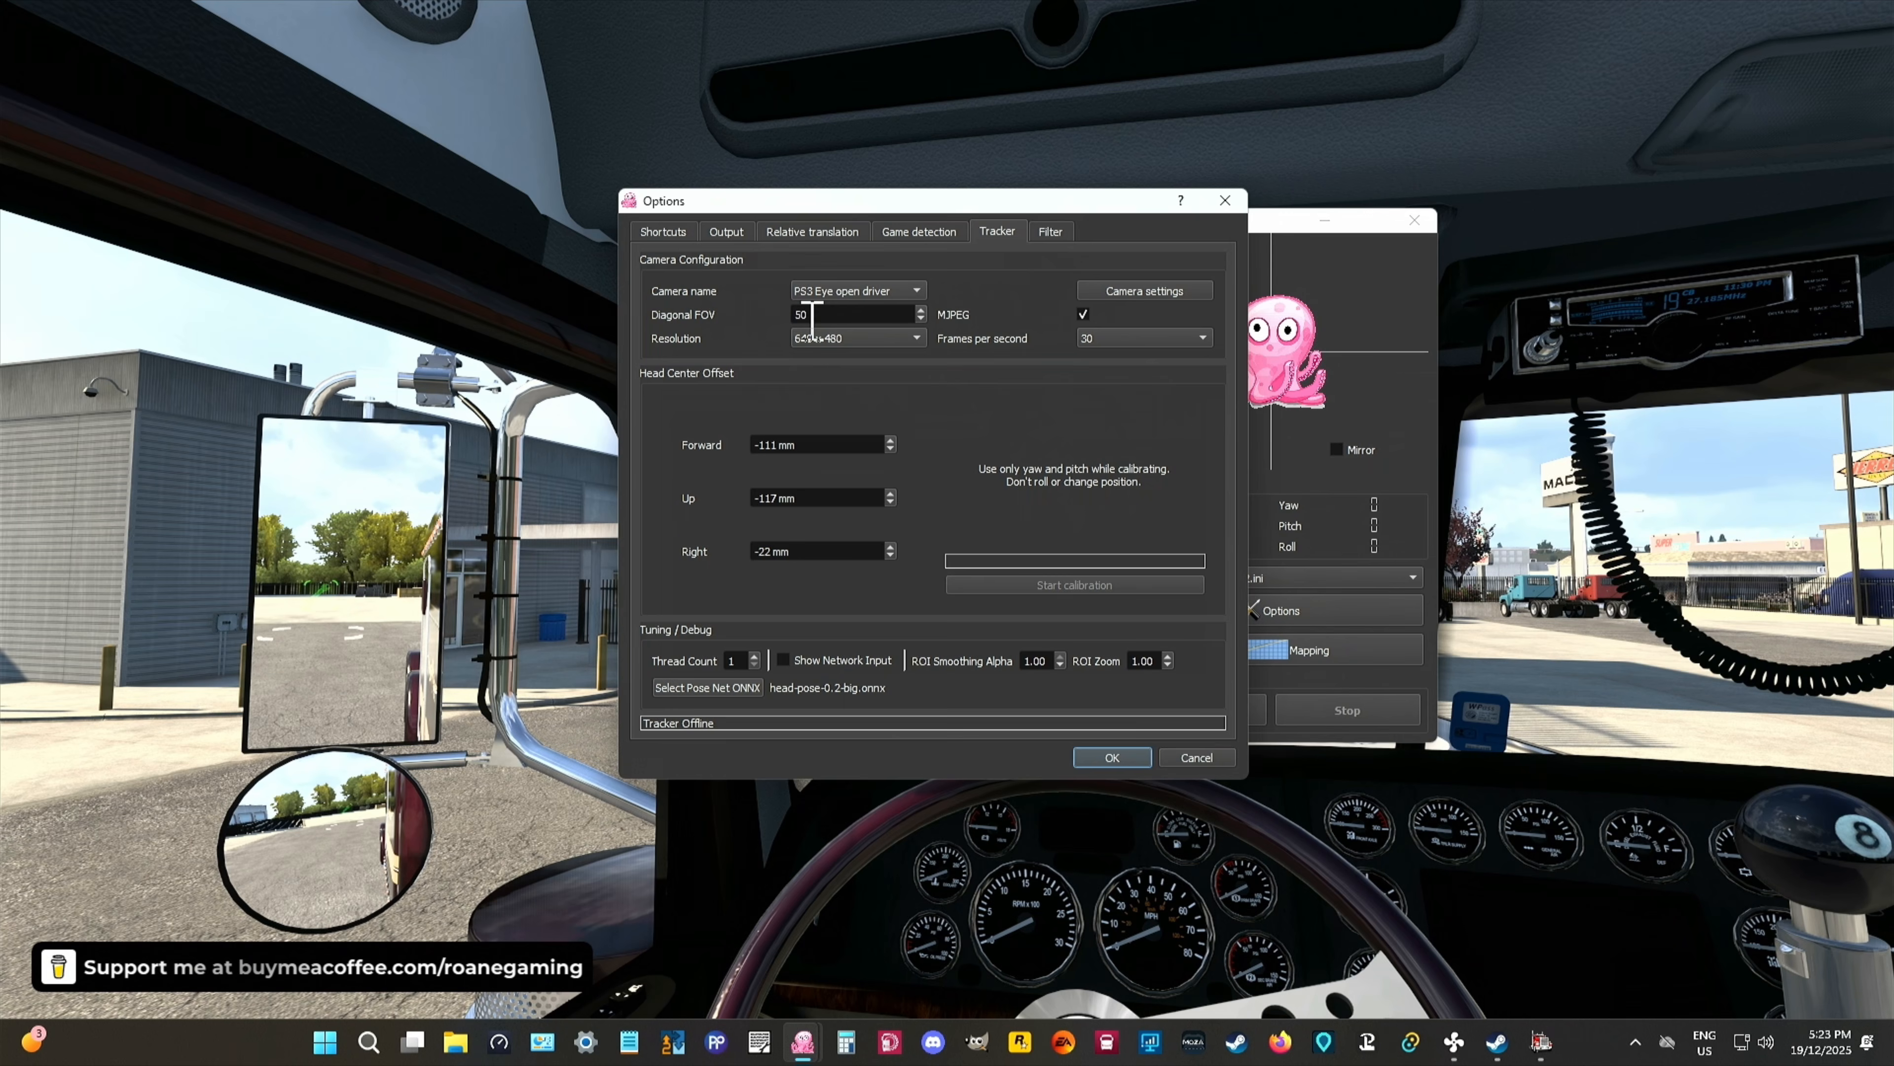
{"action": "left_click", "coordinate": [919, 295]}
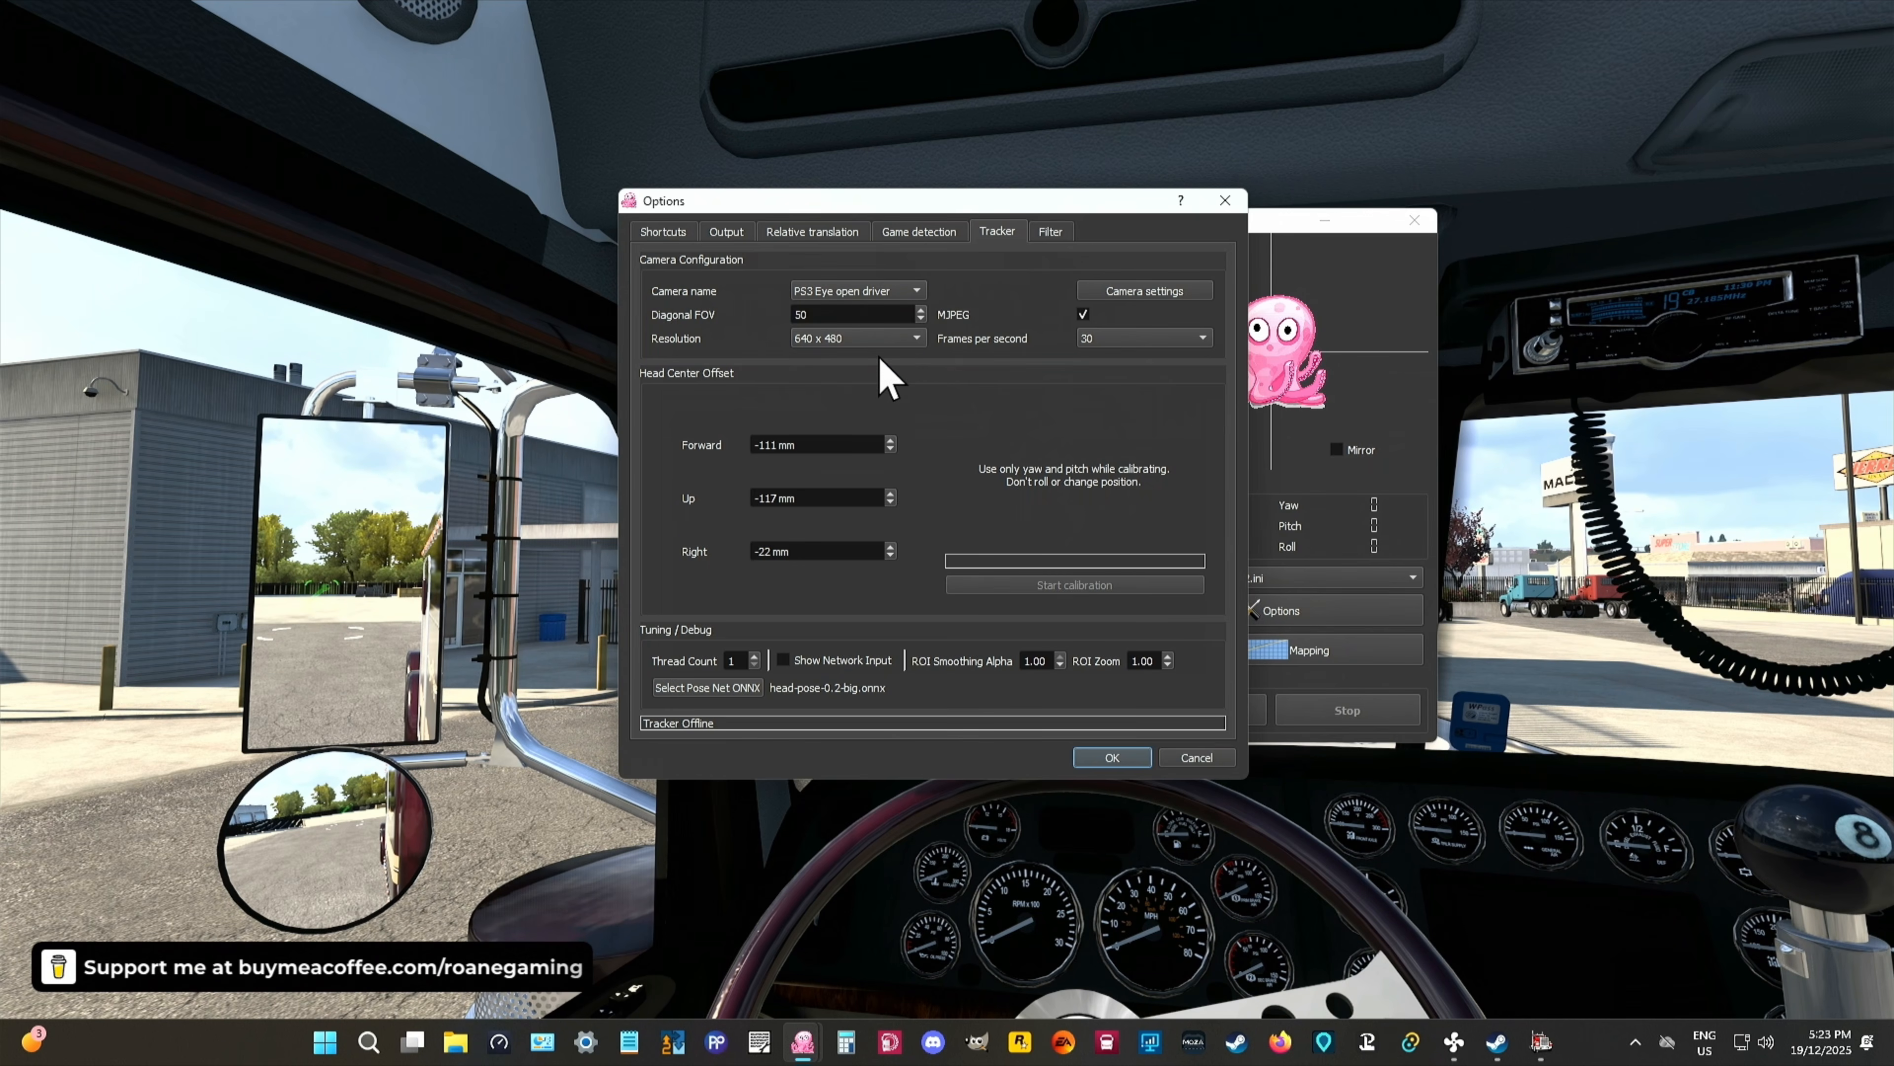
{"action": "left_click", "coordinate": [911, 293]}
{"action": "left_click", "coordinate": [1004, 291]}
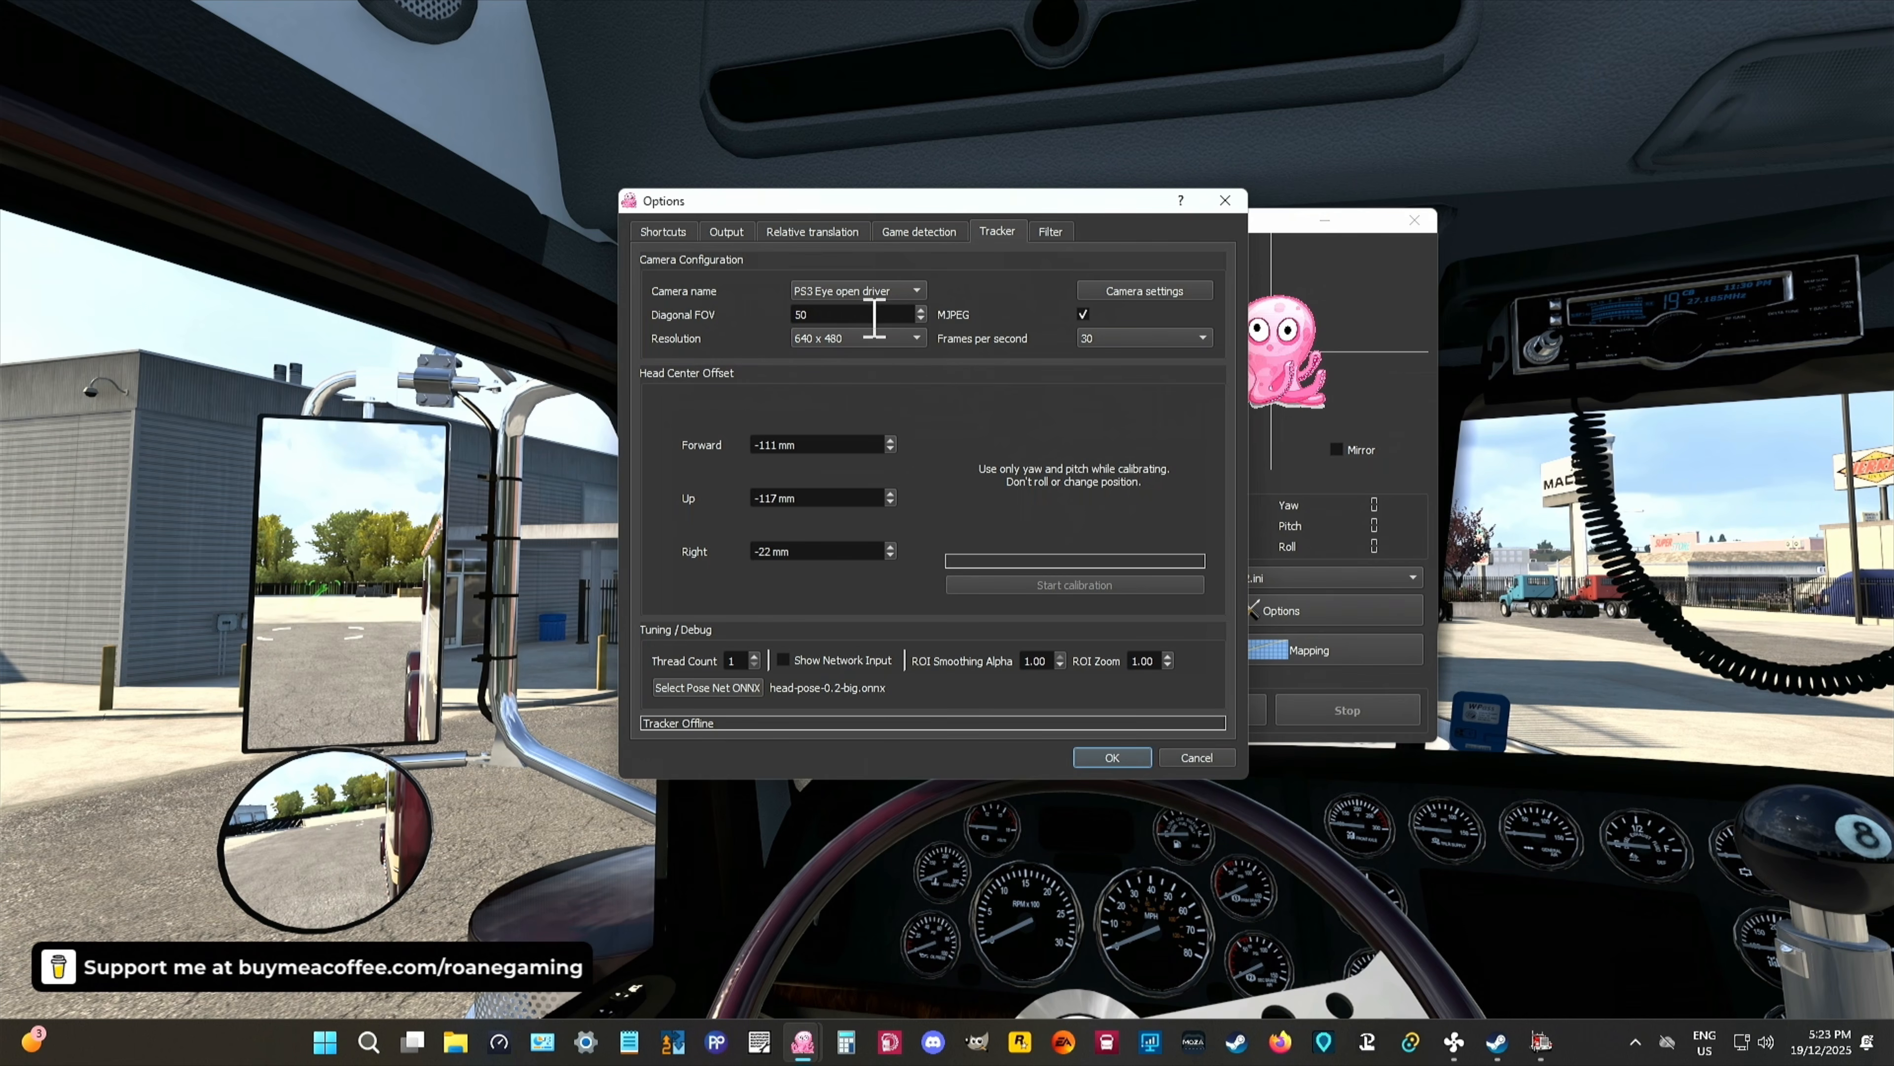
Step: Check the tracker camera's resolution choices without picking a new one, and select 30 frames per second
{"action": "left_click", "coordinate": [917, 338]}
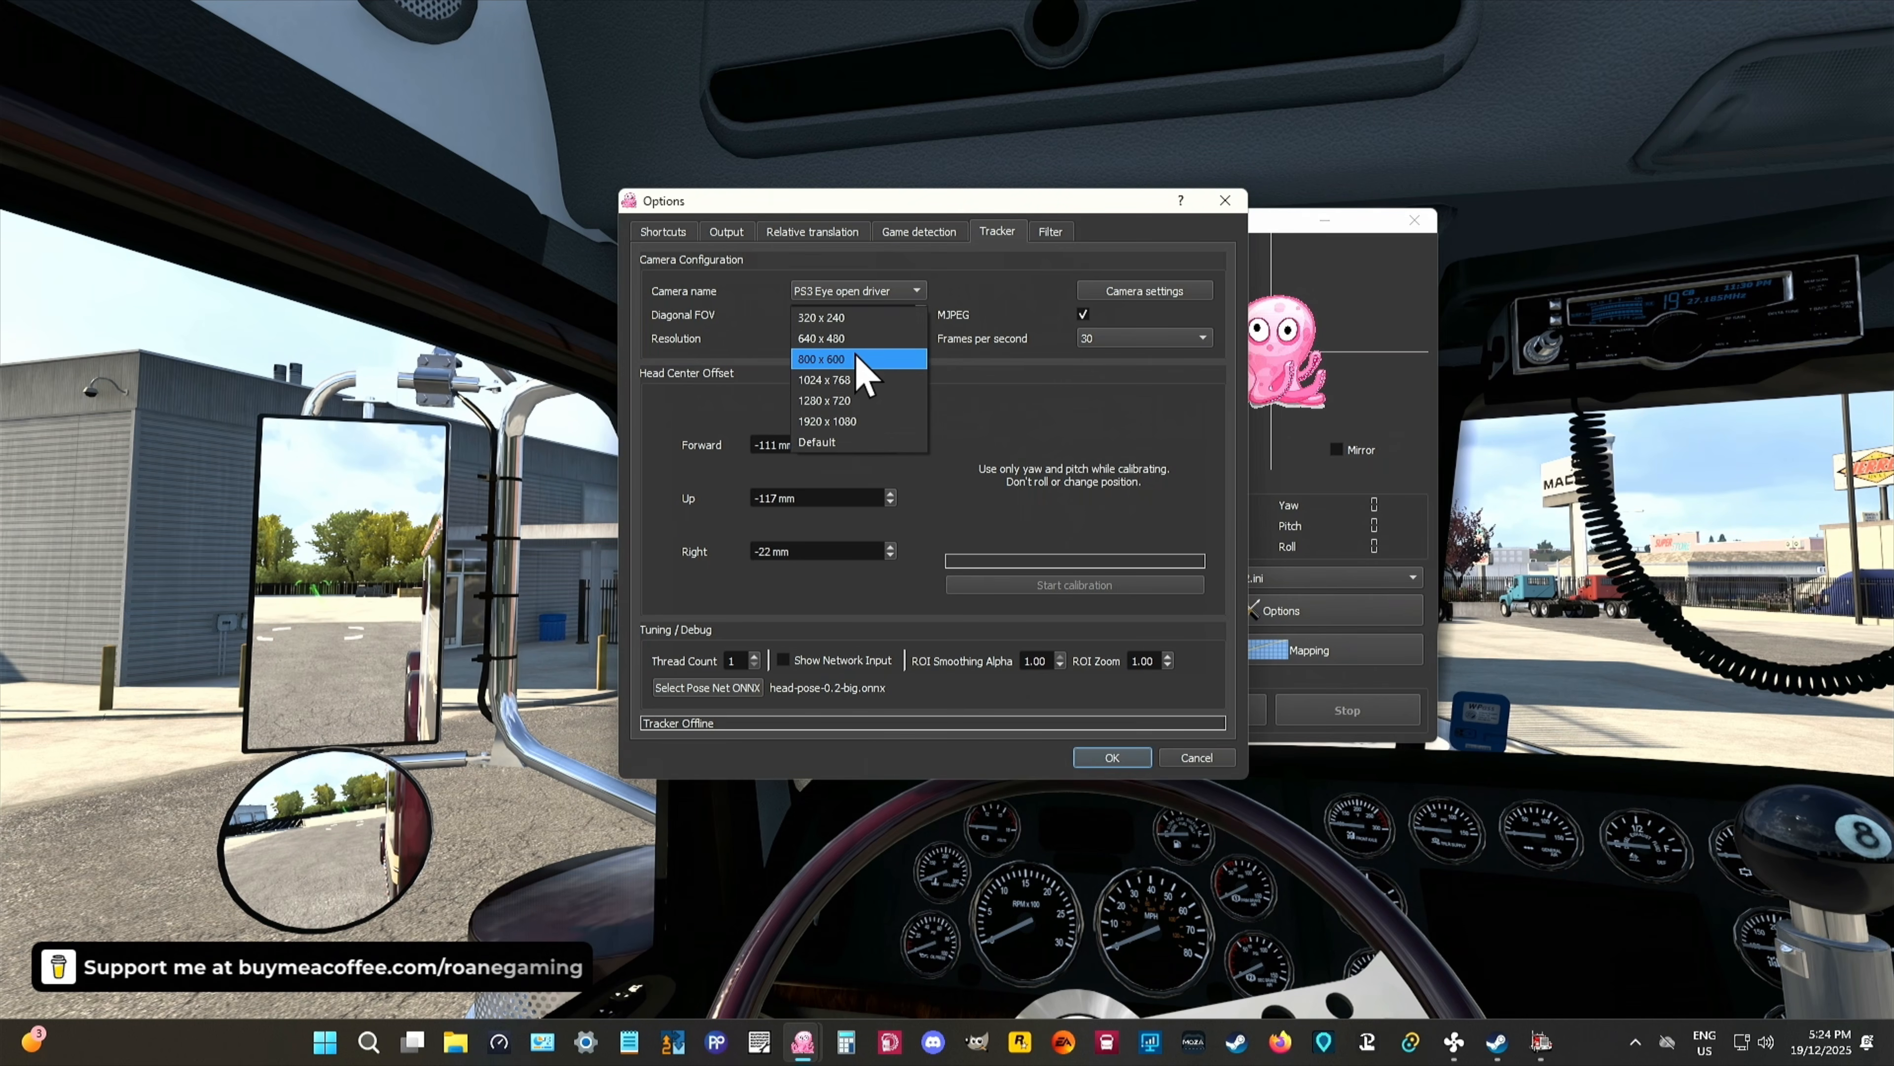
{"action": "left_click", "coordinate": [1020, 393]}
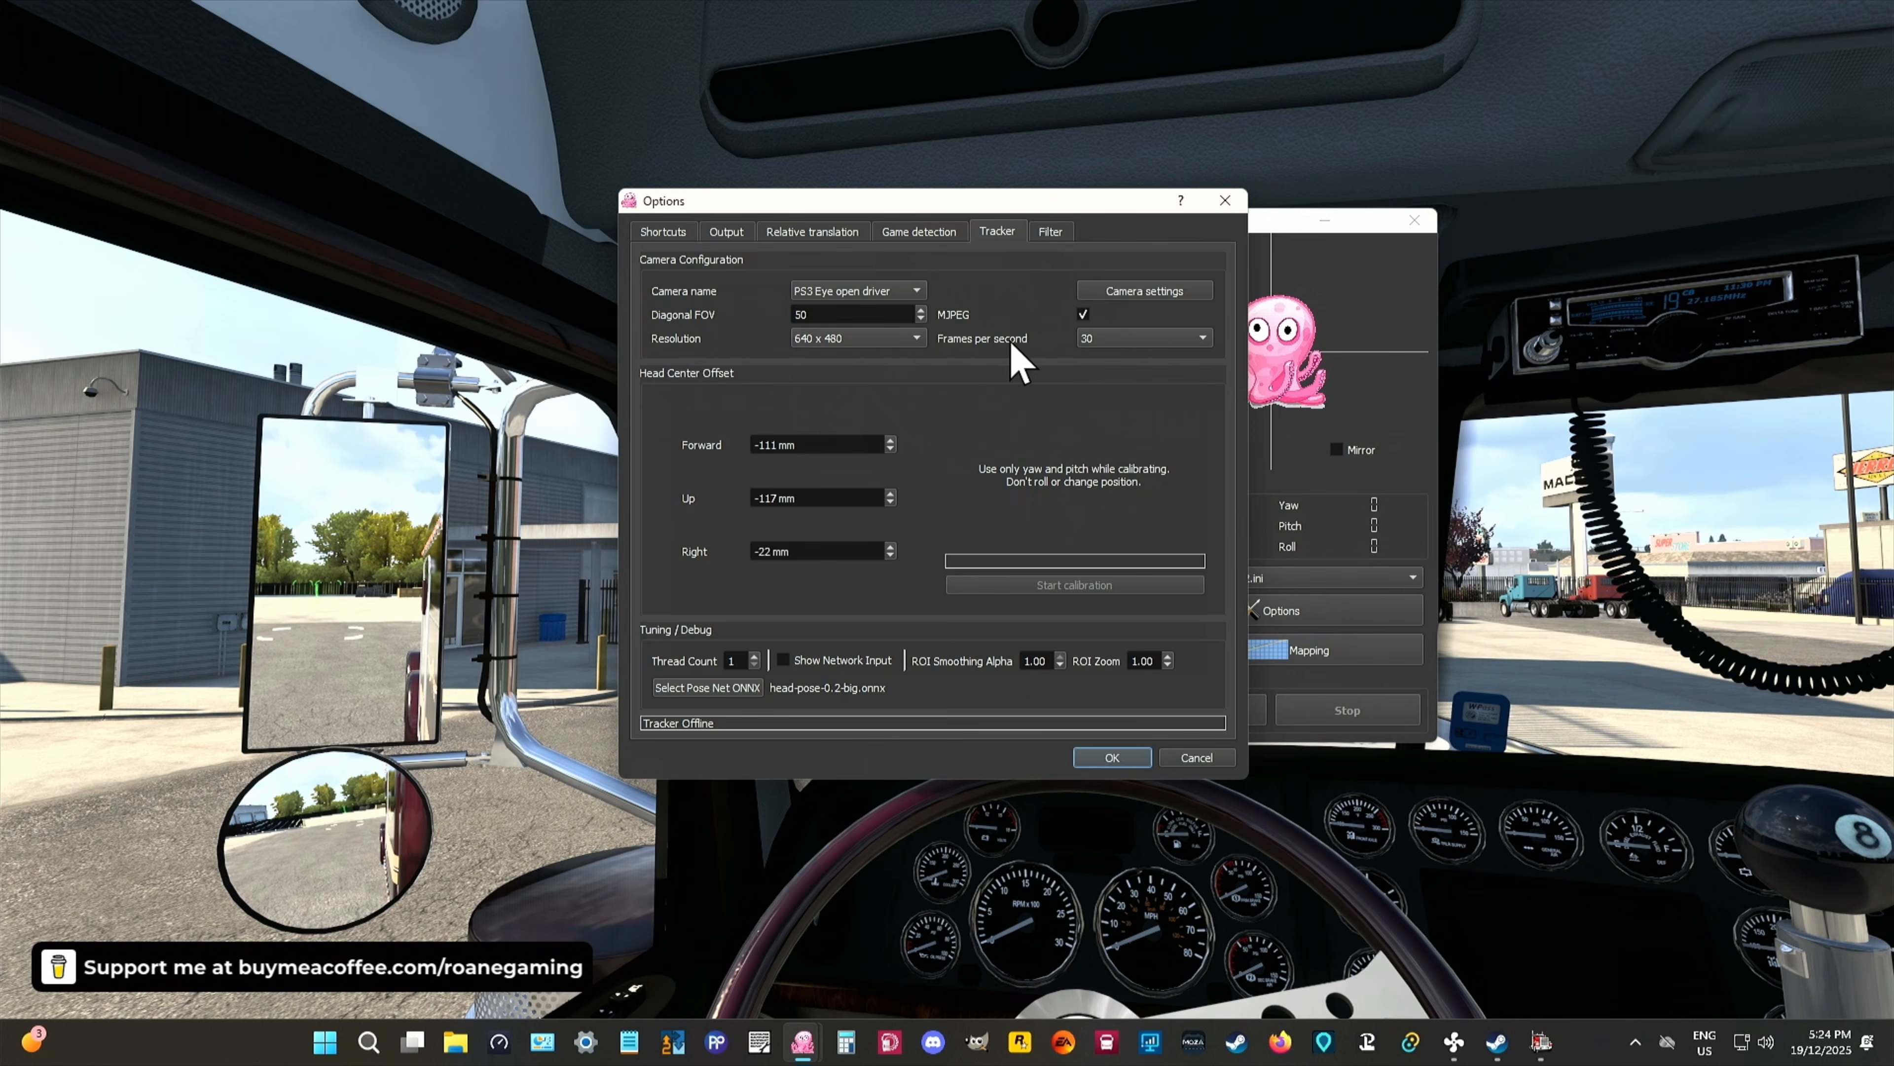
{"action": "left_click", "coordinate": [1204, 340]}
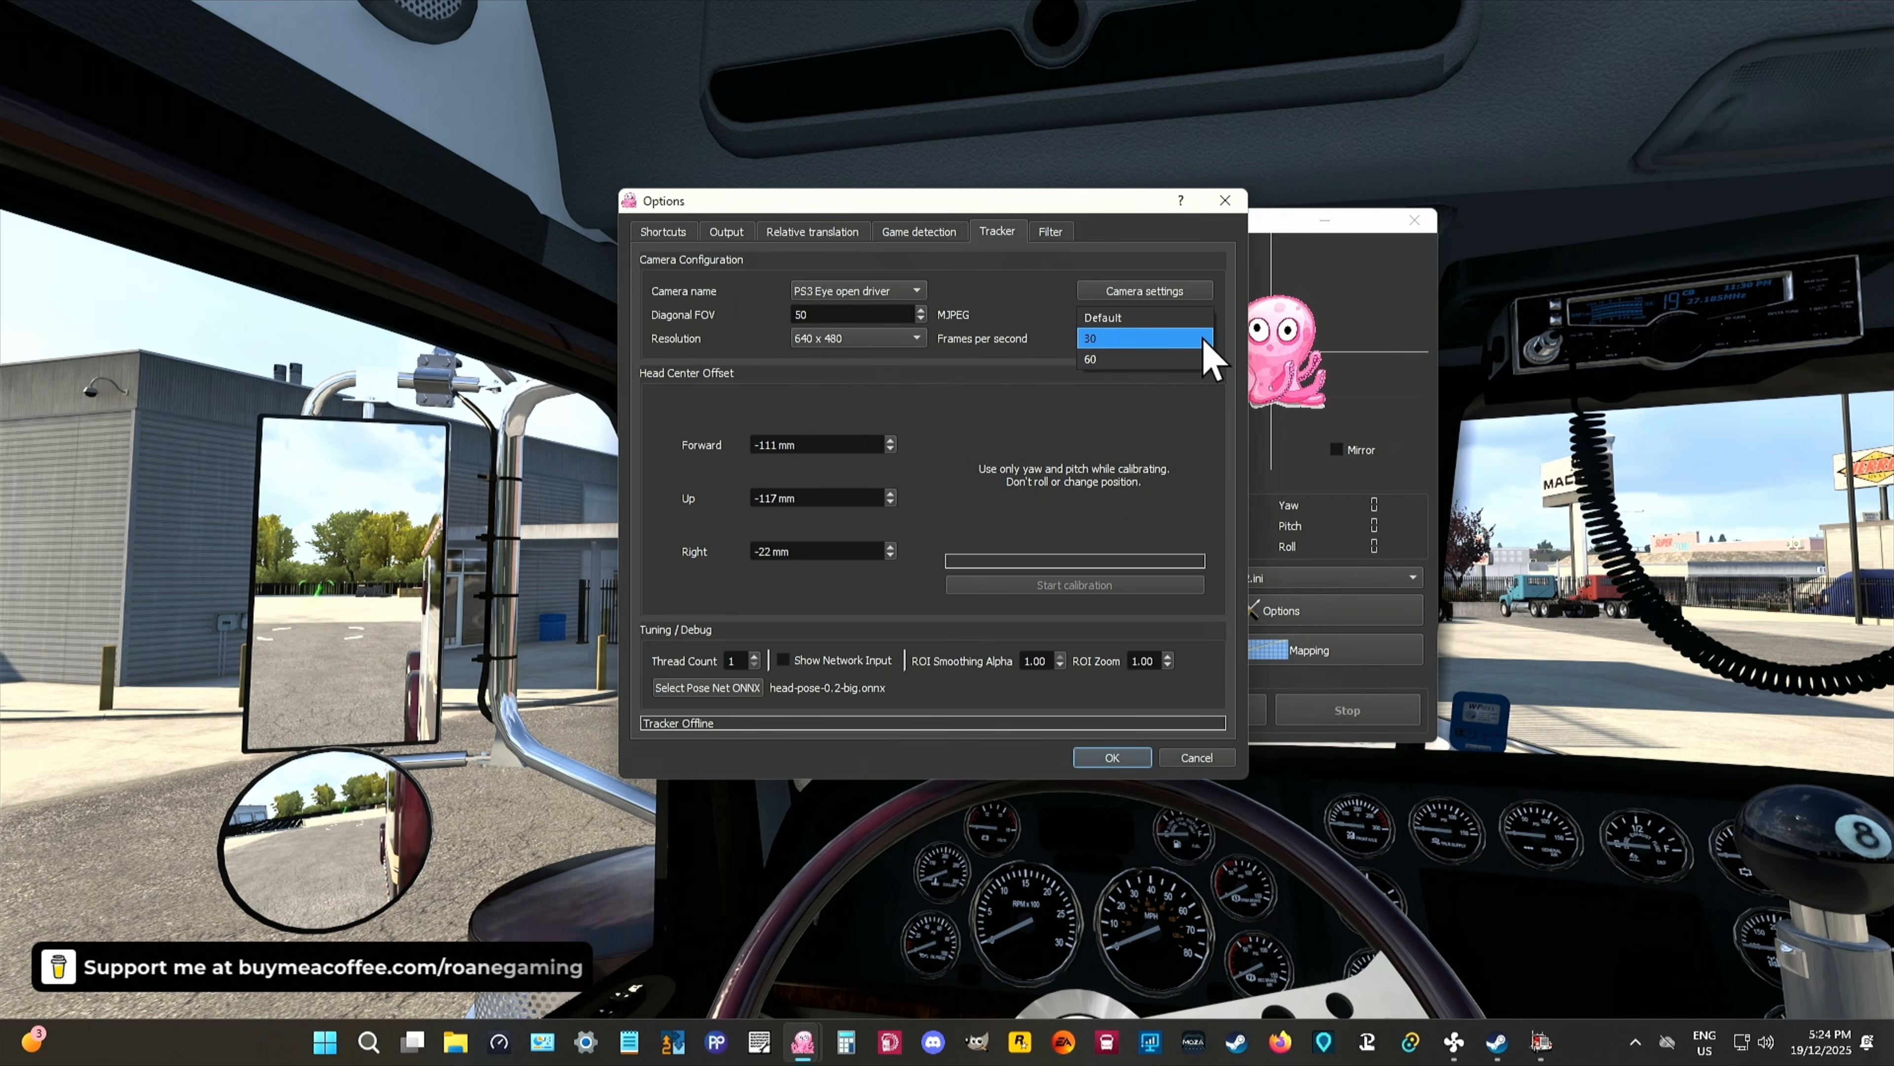
{"action": "left_click", "coordinate": [1204, 339]}
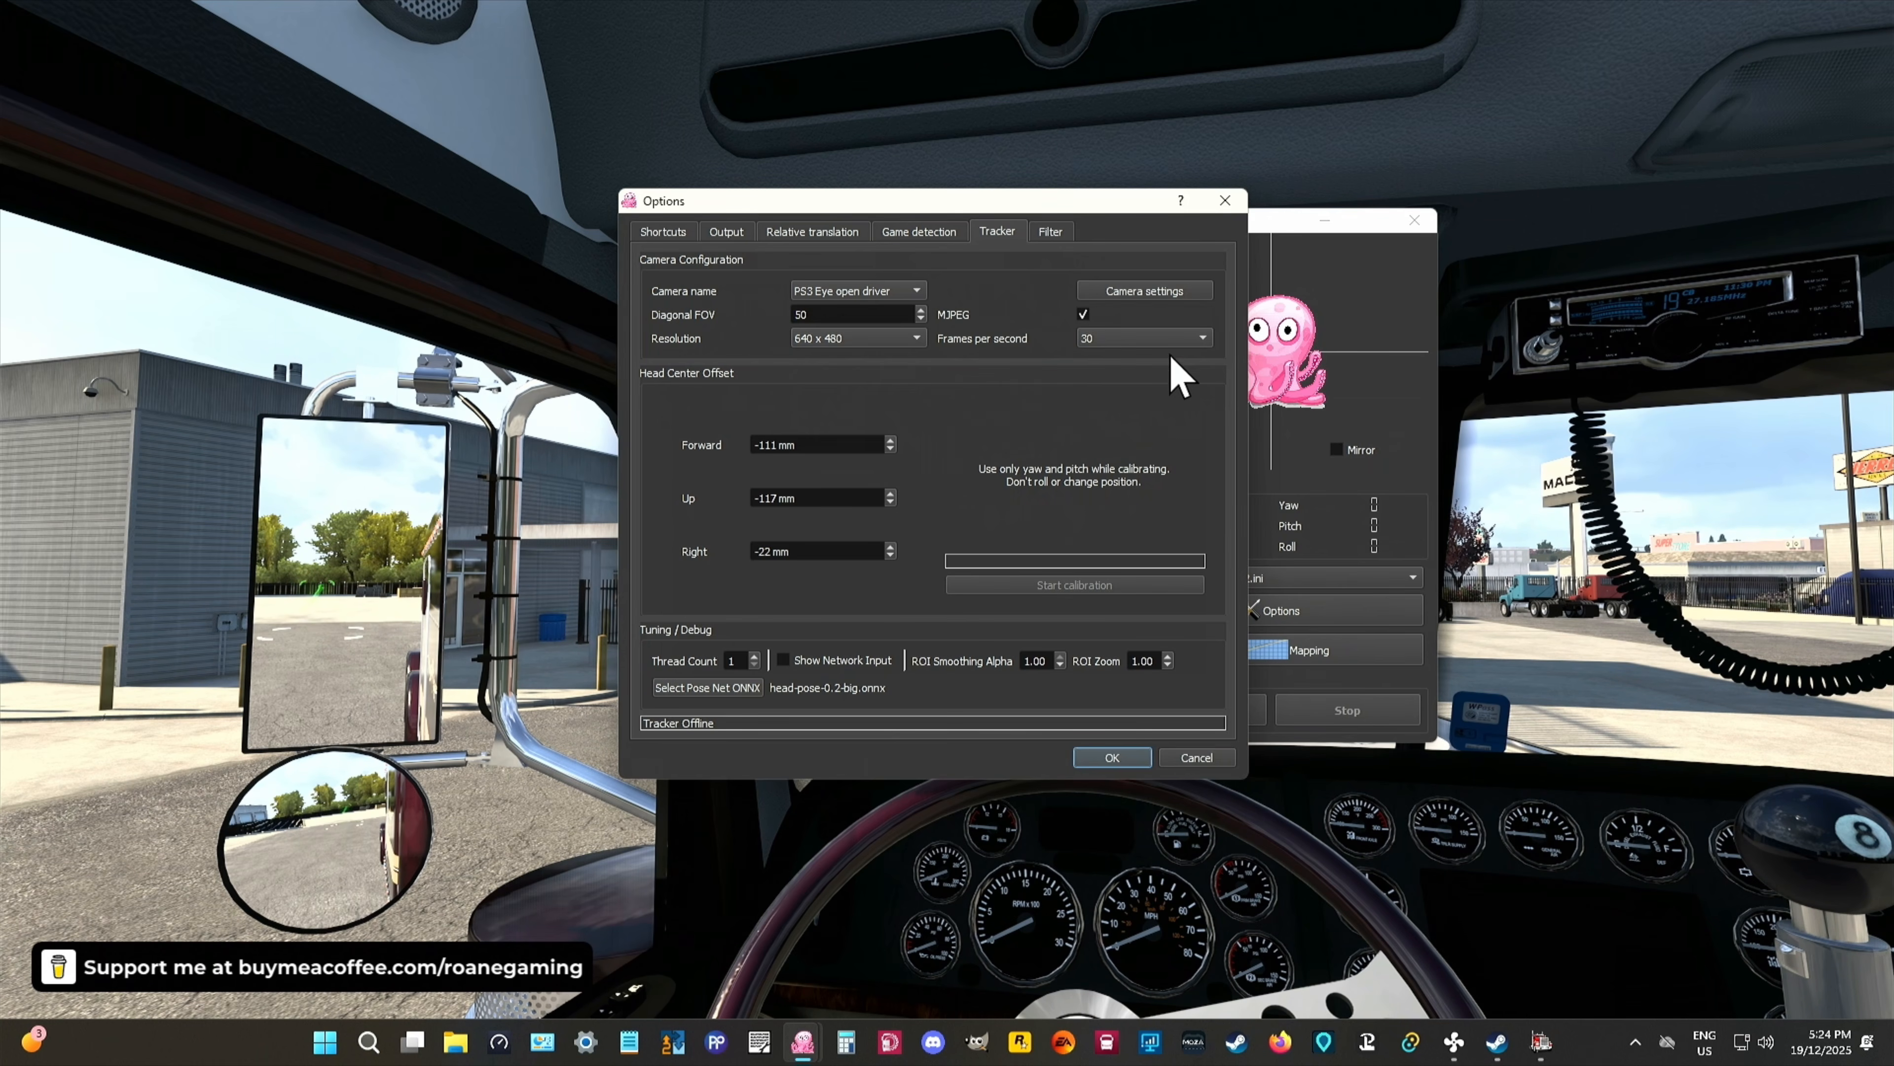
Step: Inspect the PS3 Eye camera's exposure and gain settings, and save the tracker options
{"action": "left_click", "coordinate": [1148, 293]}
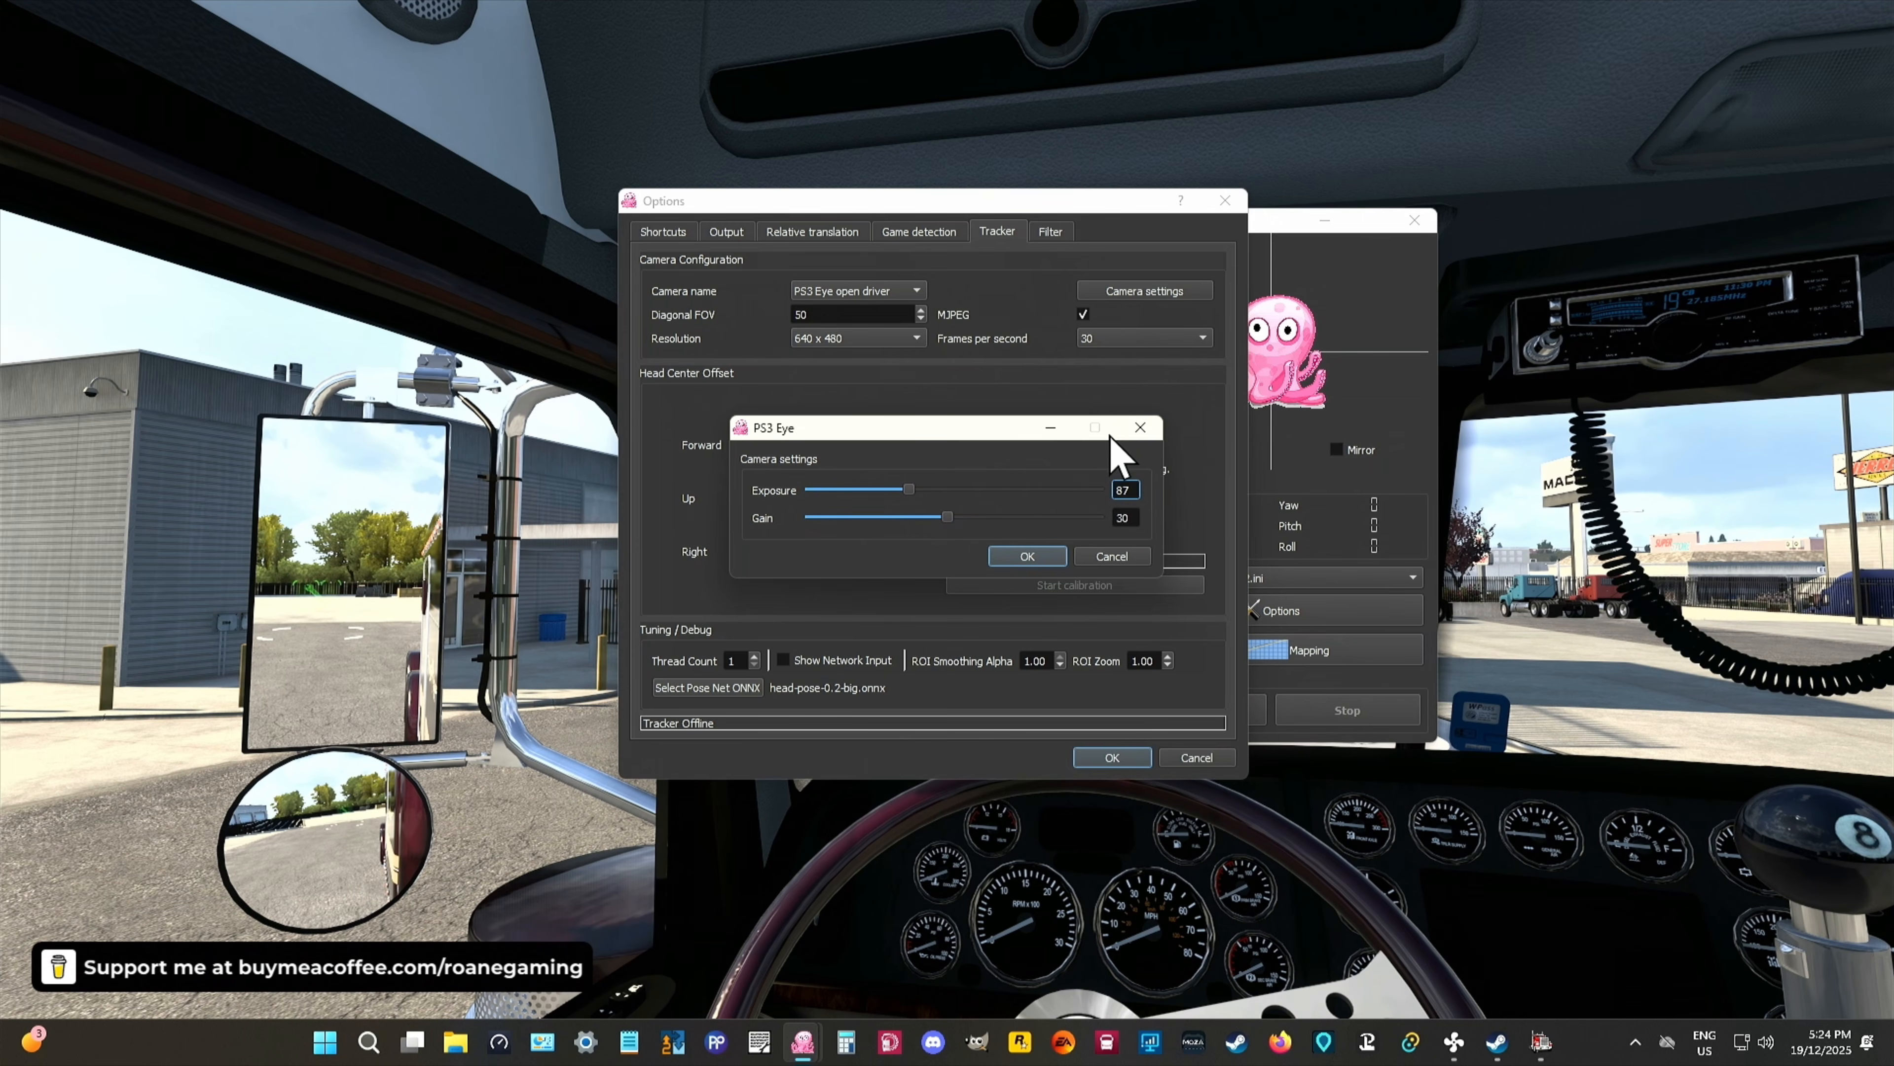
{"action": "left_click", "coordinate": [1141, 427]}
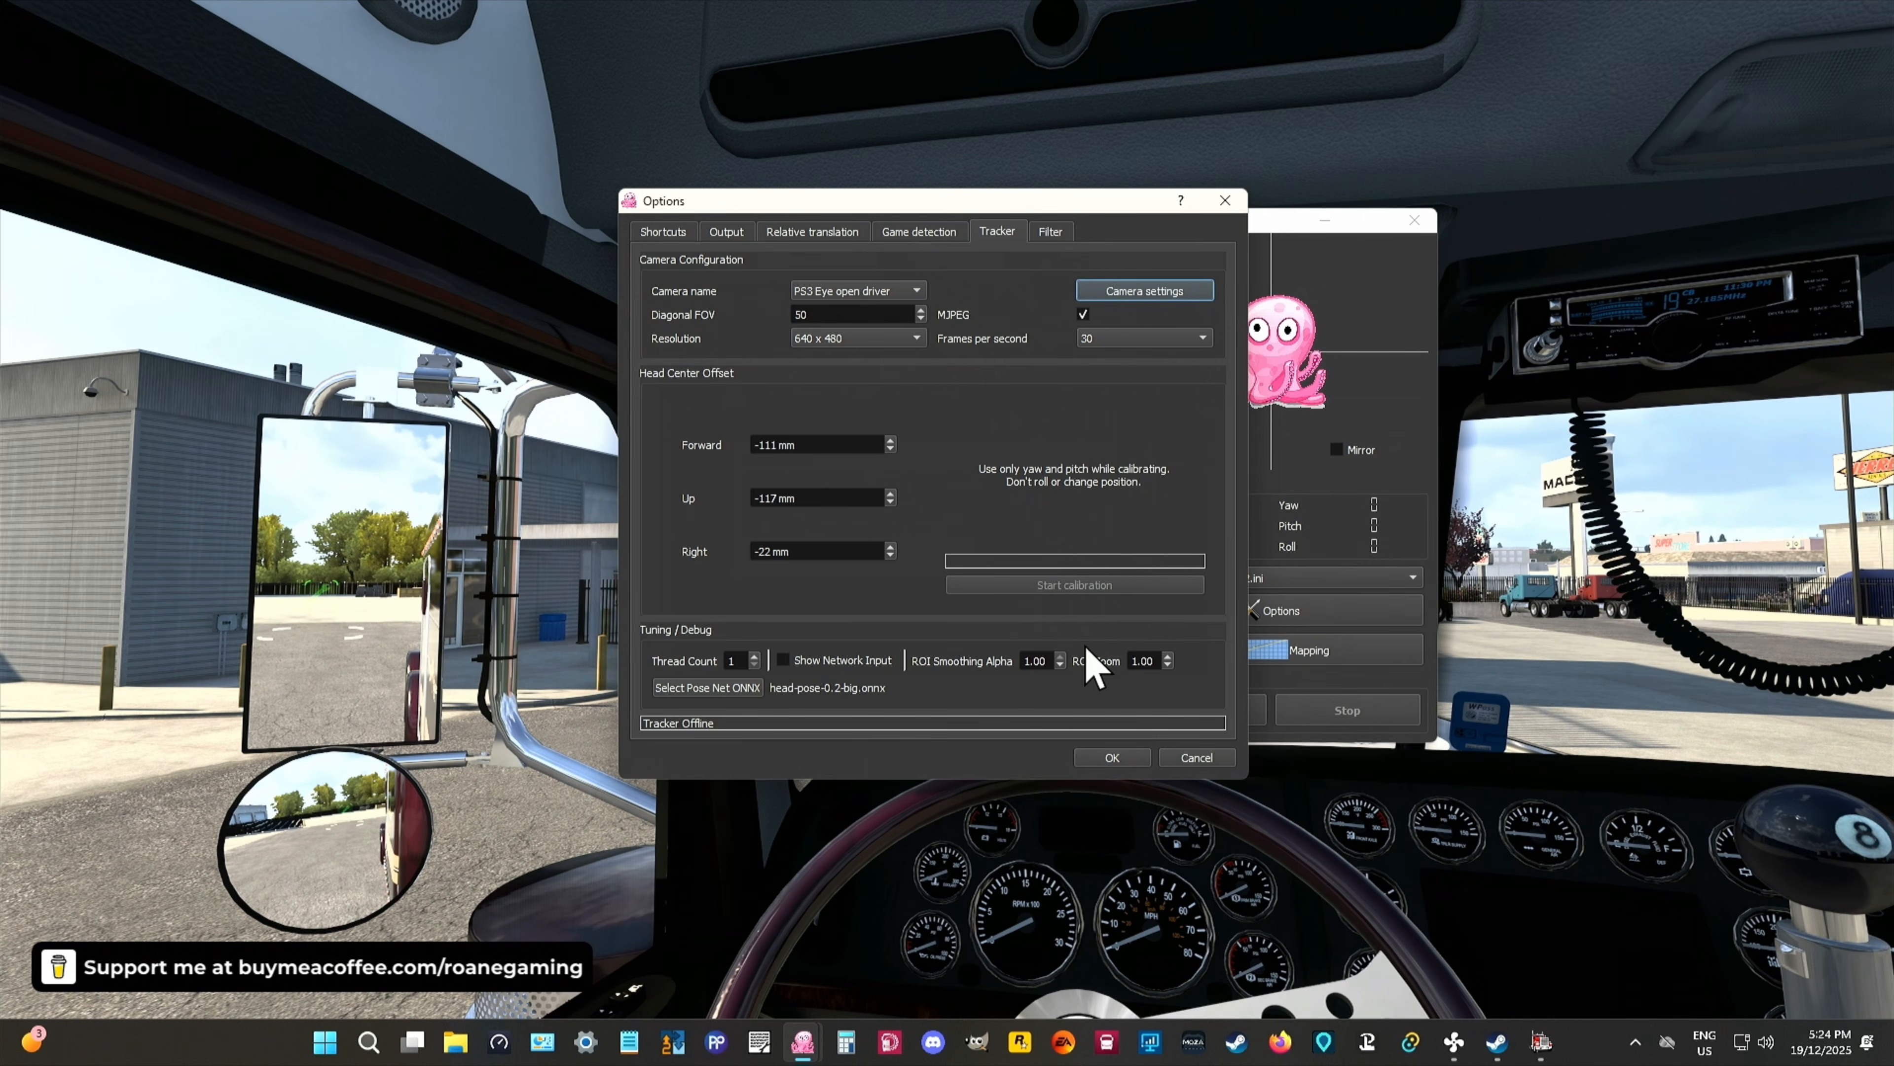
{"action": "left_click", "coordinate": [1115, 758]}
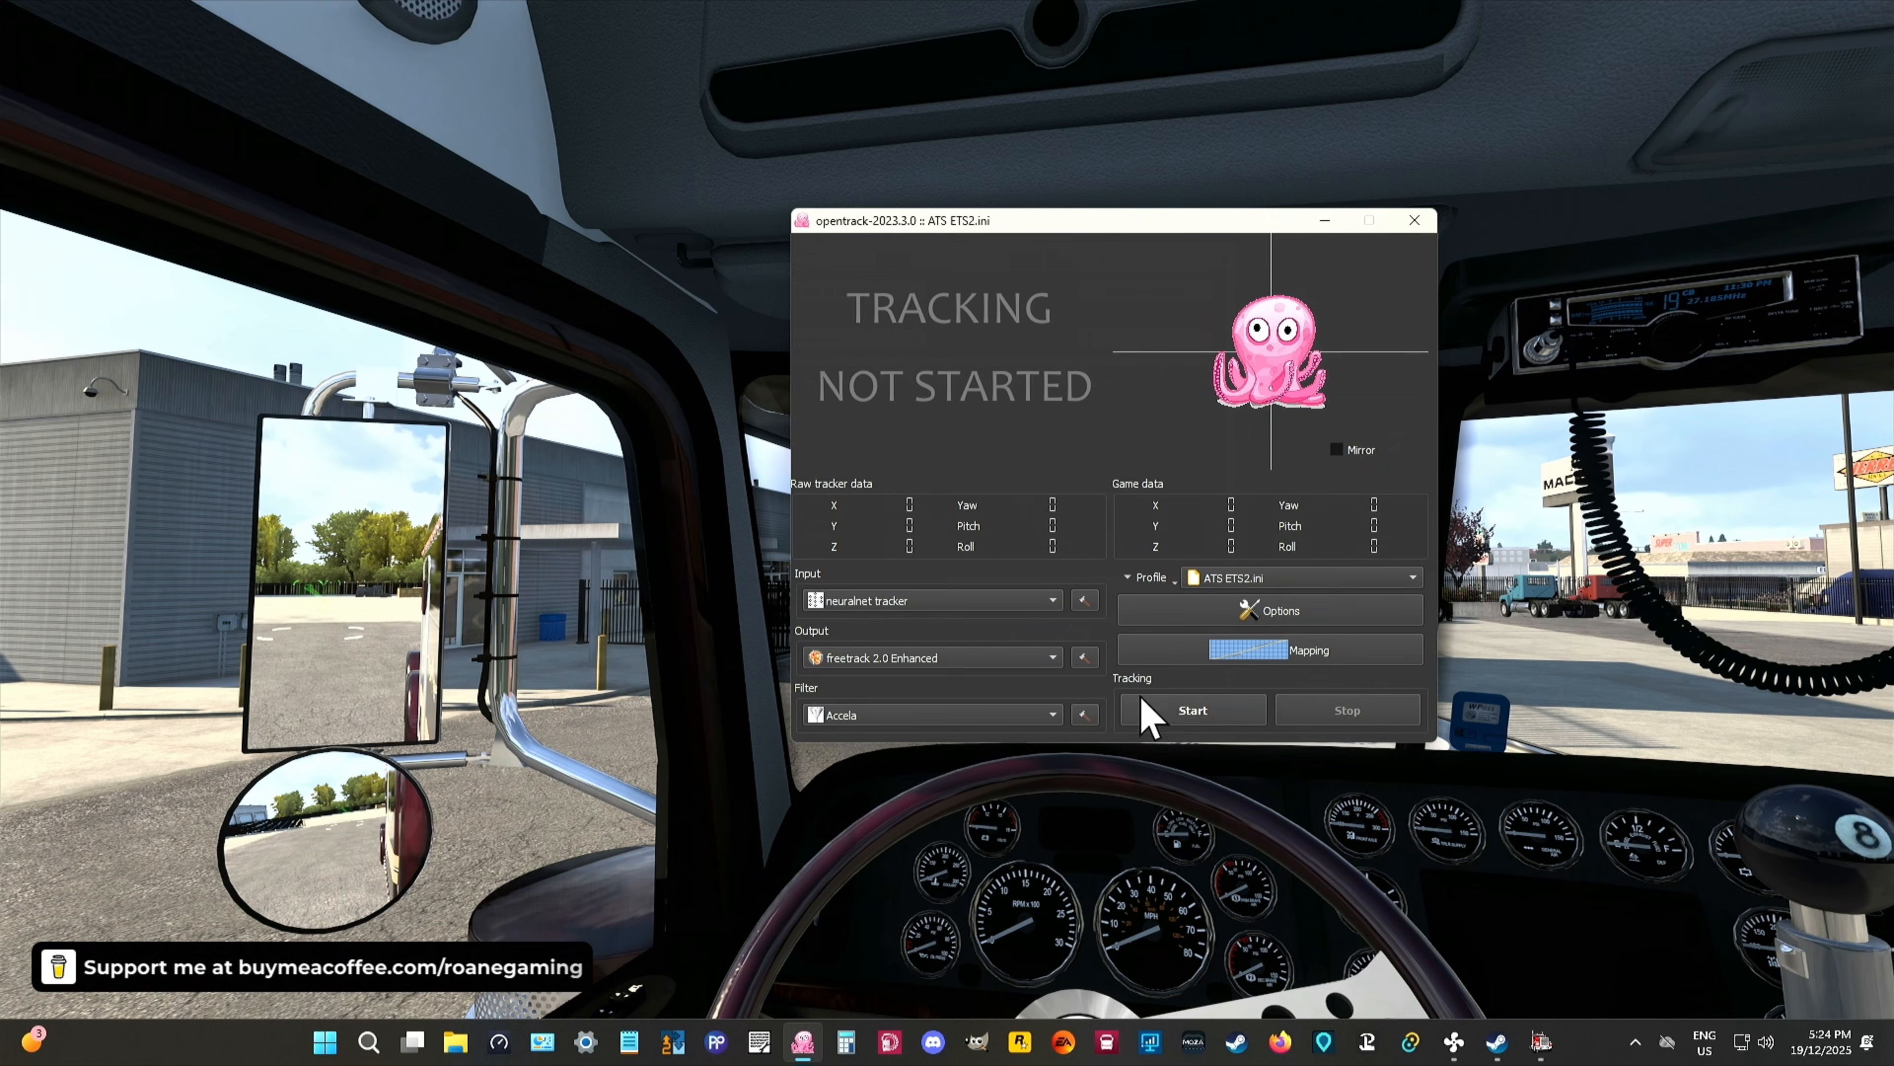
Step: Start head tracking and run the tracker's head center offset calibration until enough samples are collected
{"action": "left_click", "coordinate": [1191, 711]}
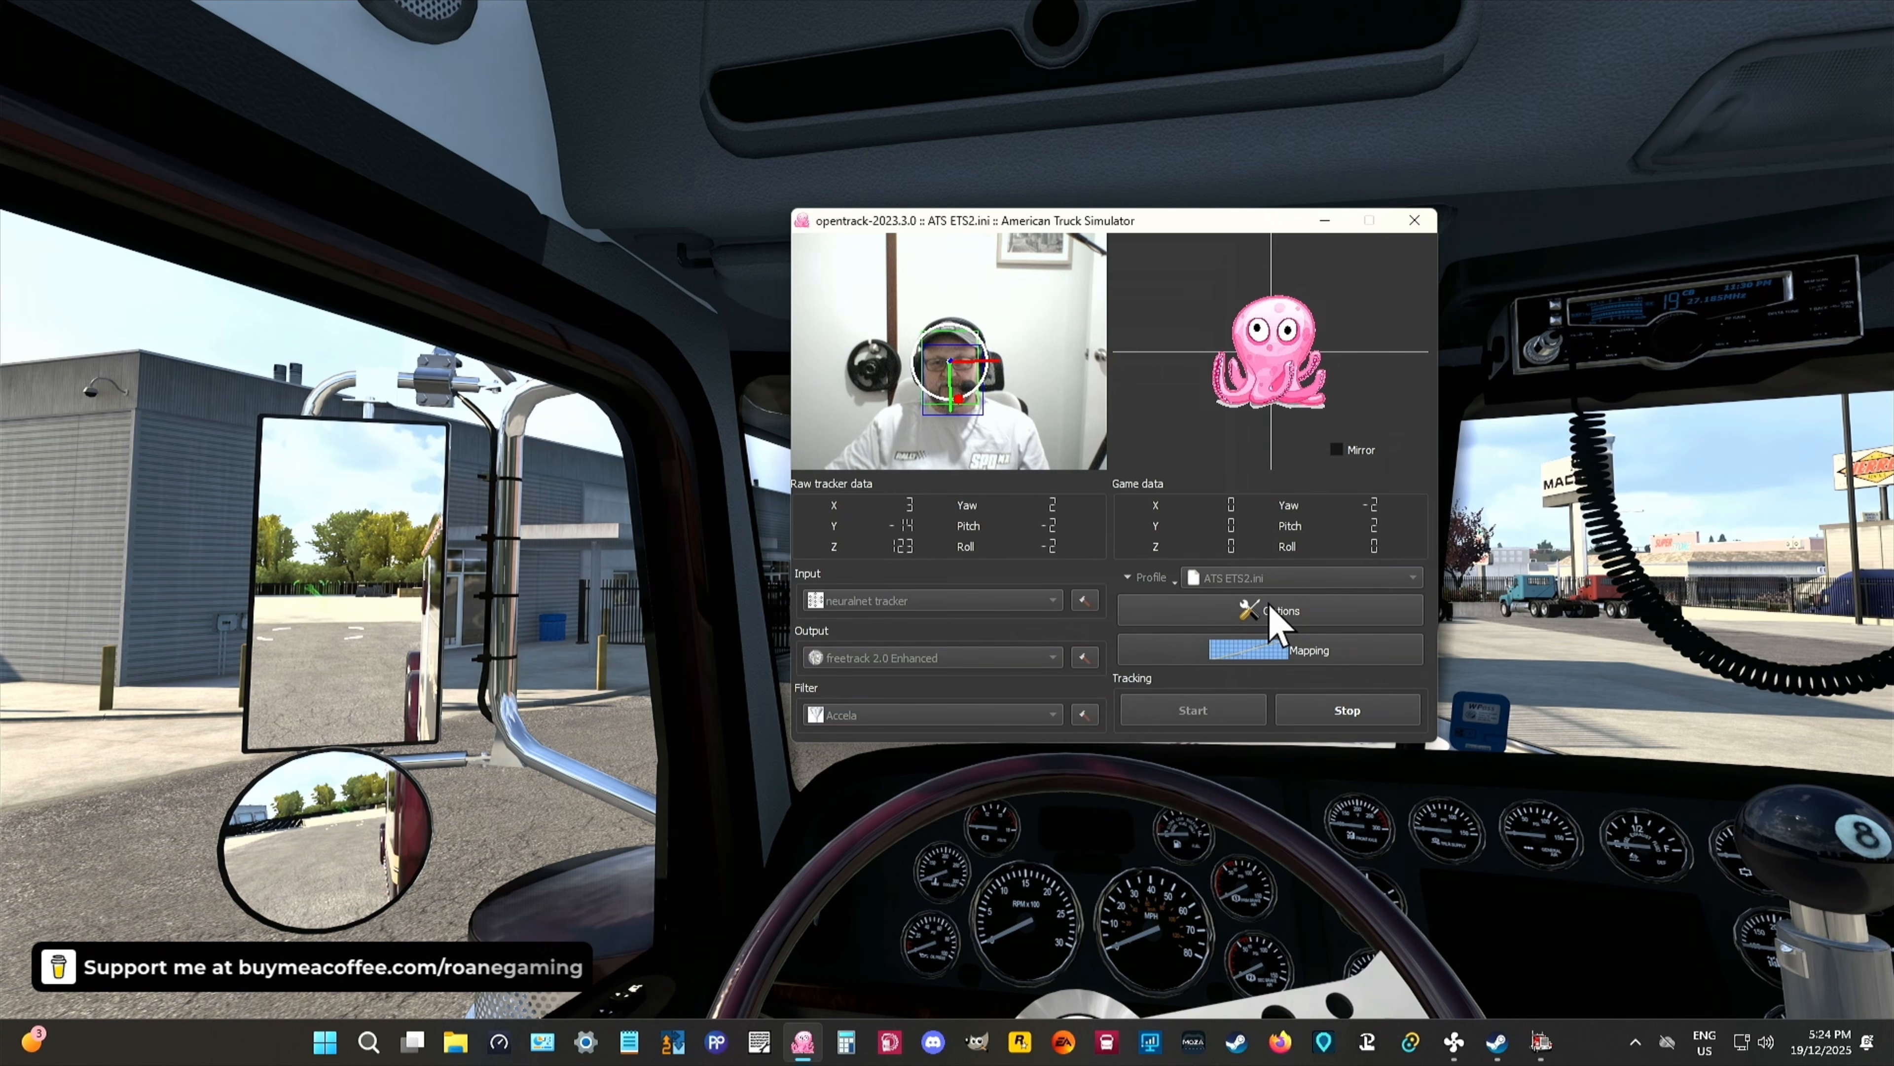
{"action": "left_click", "coordinate": [1278, 612]}
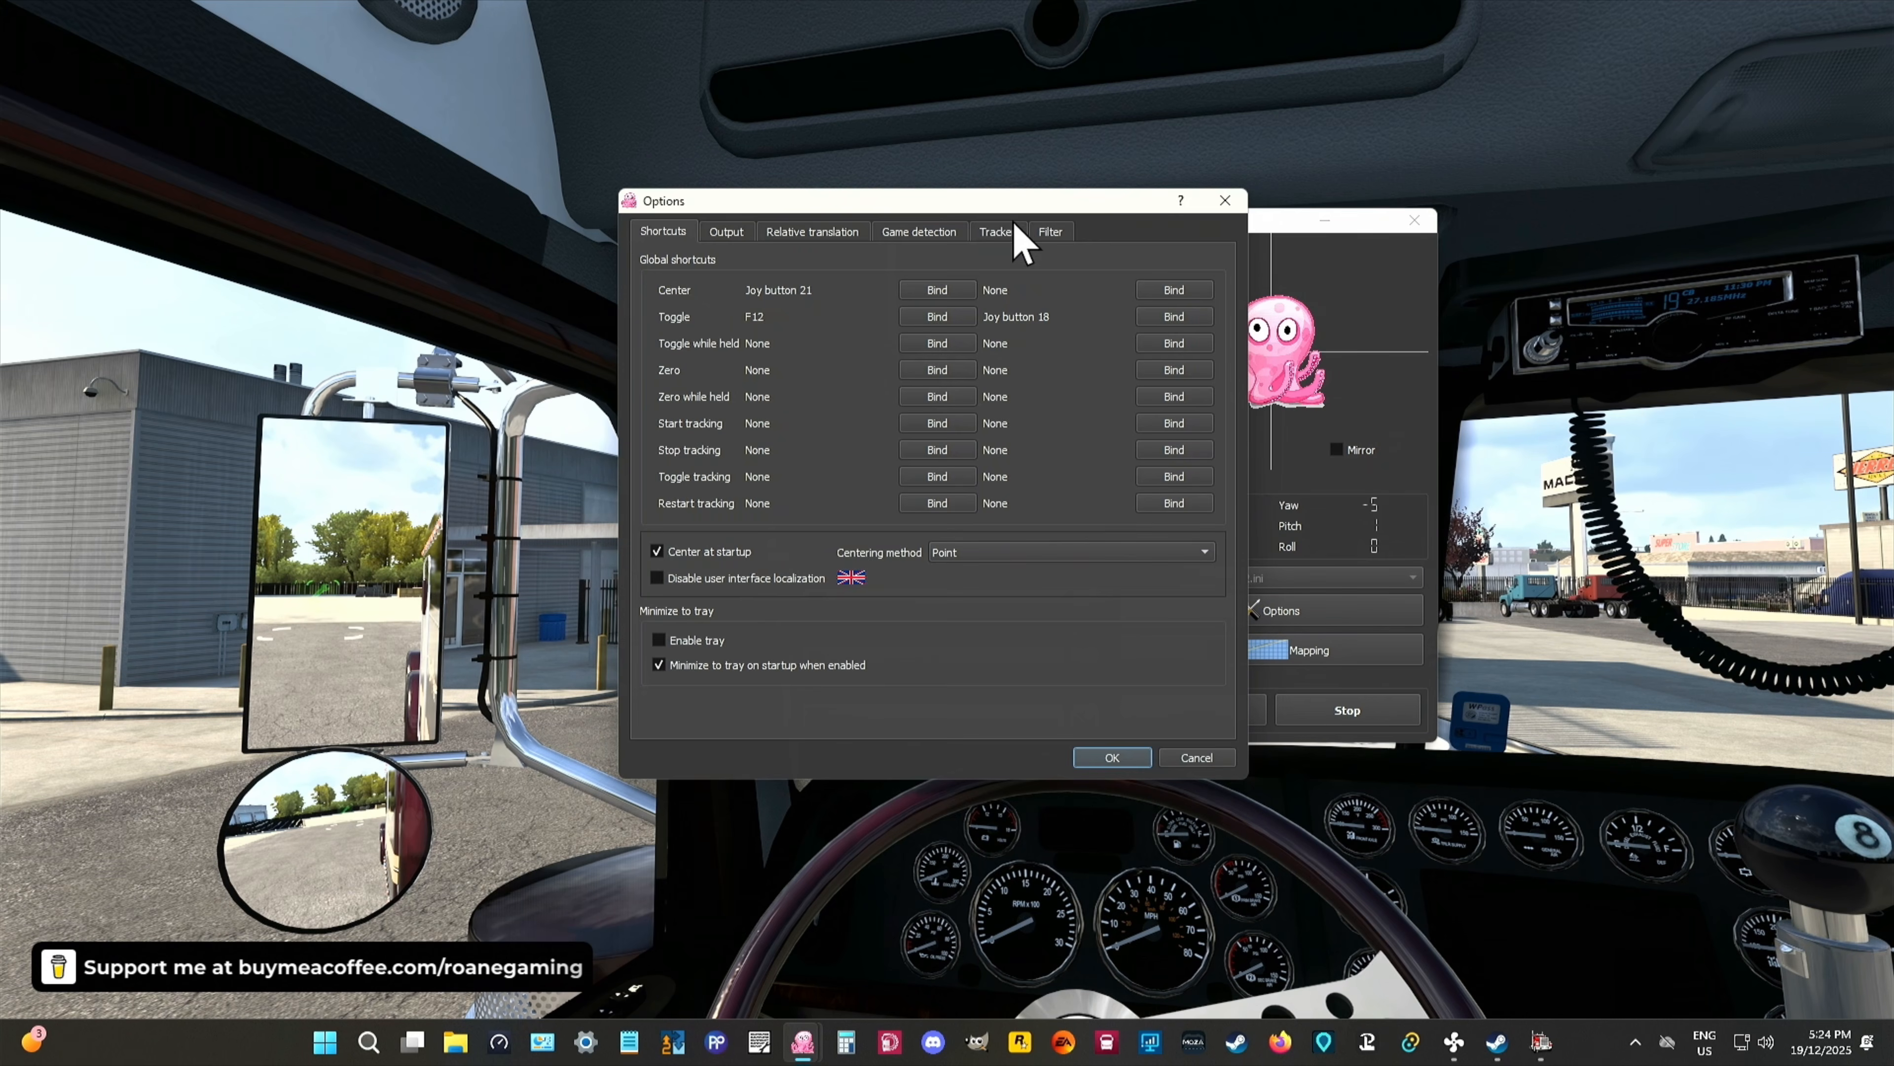
{"action": "left_click", "coordinate": [996, 231]}
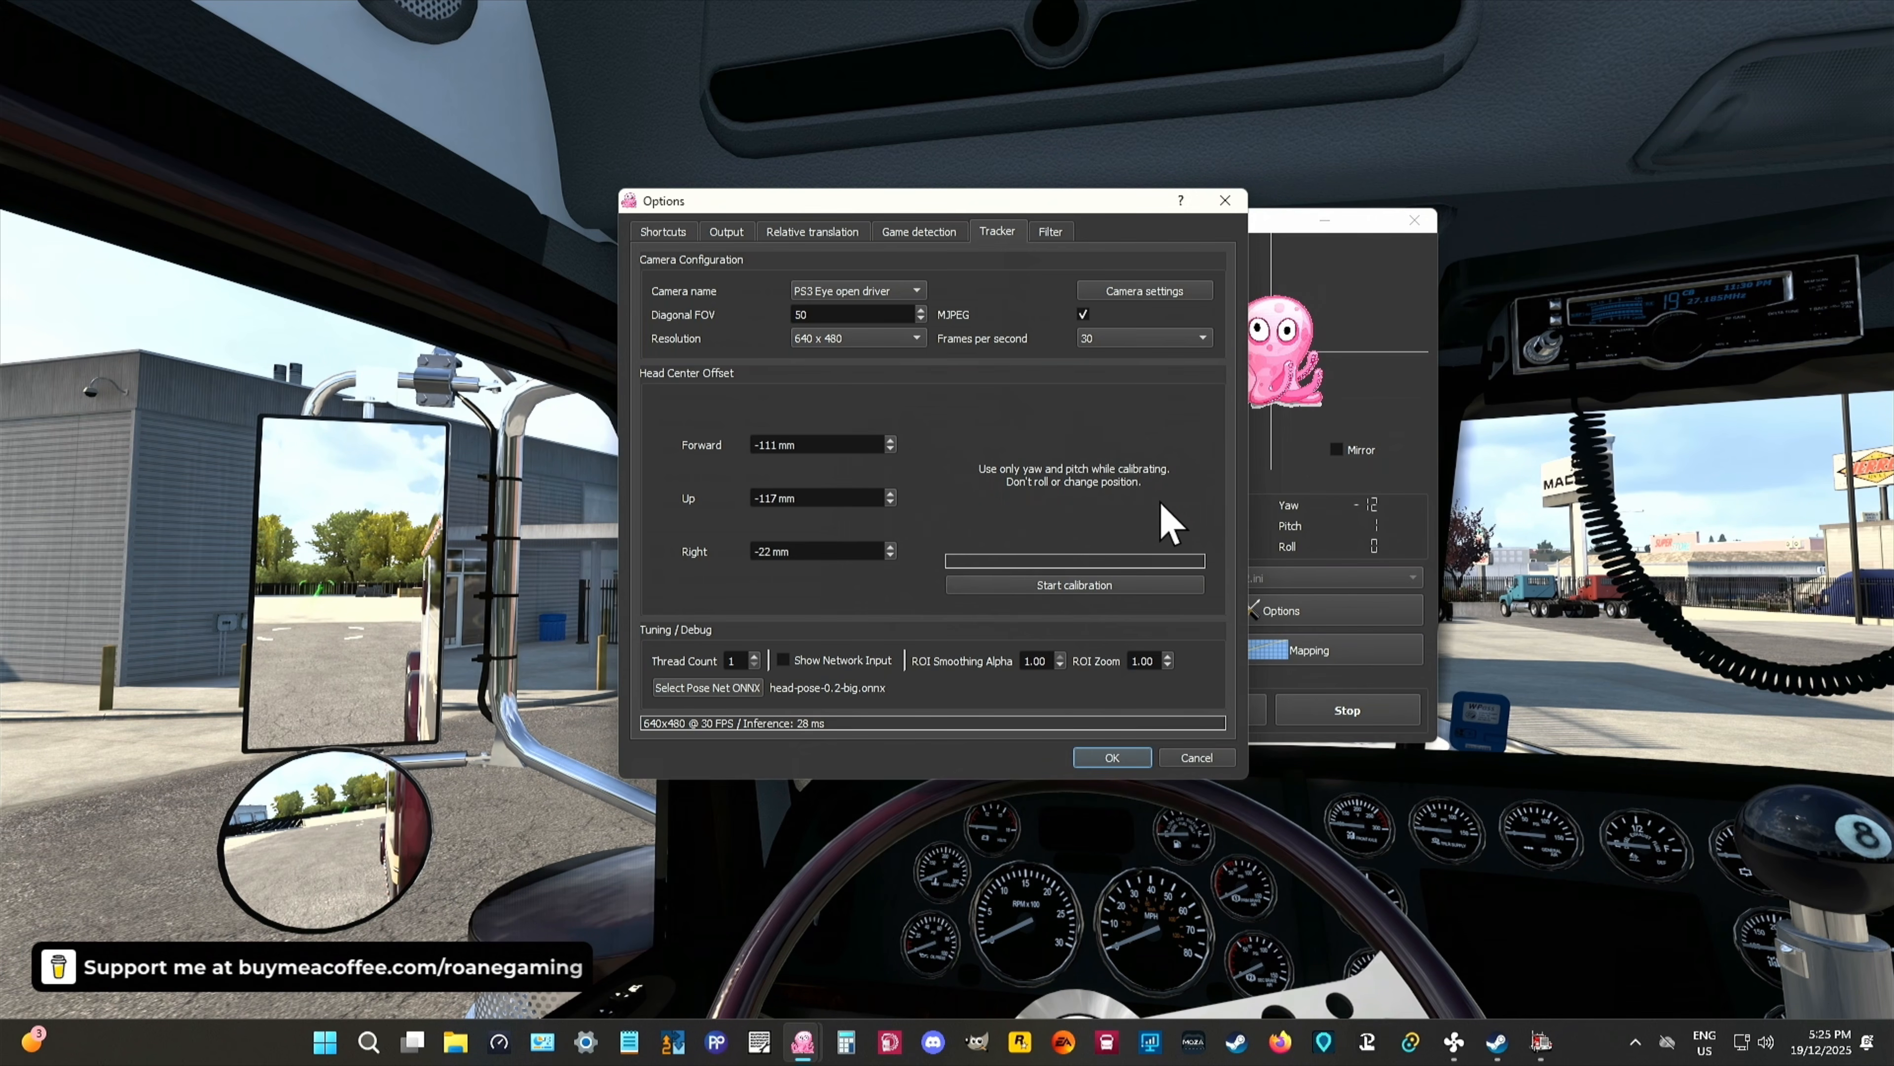
{"action": "left_click", "coordinate": [1066, 585]}
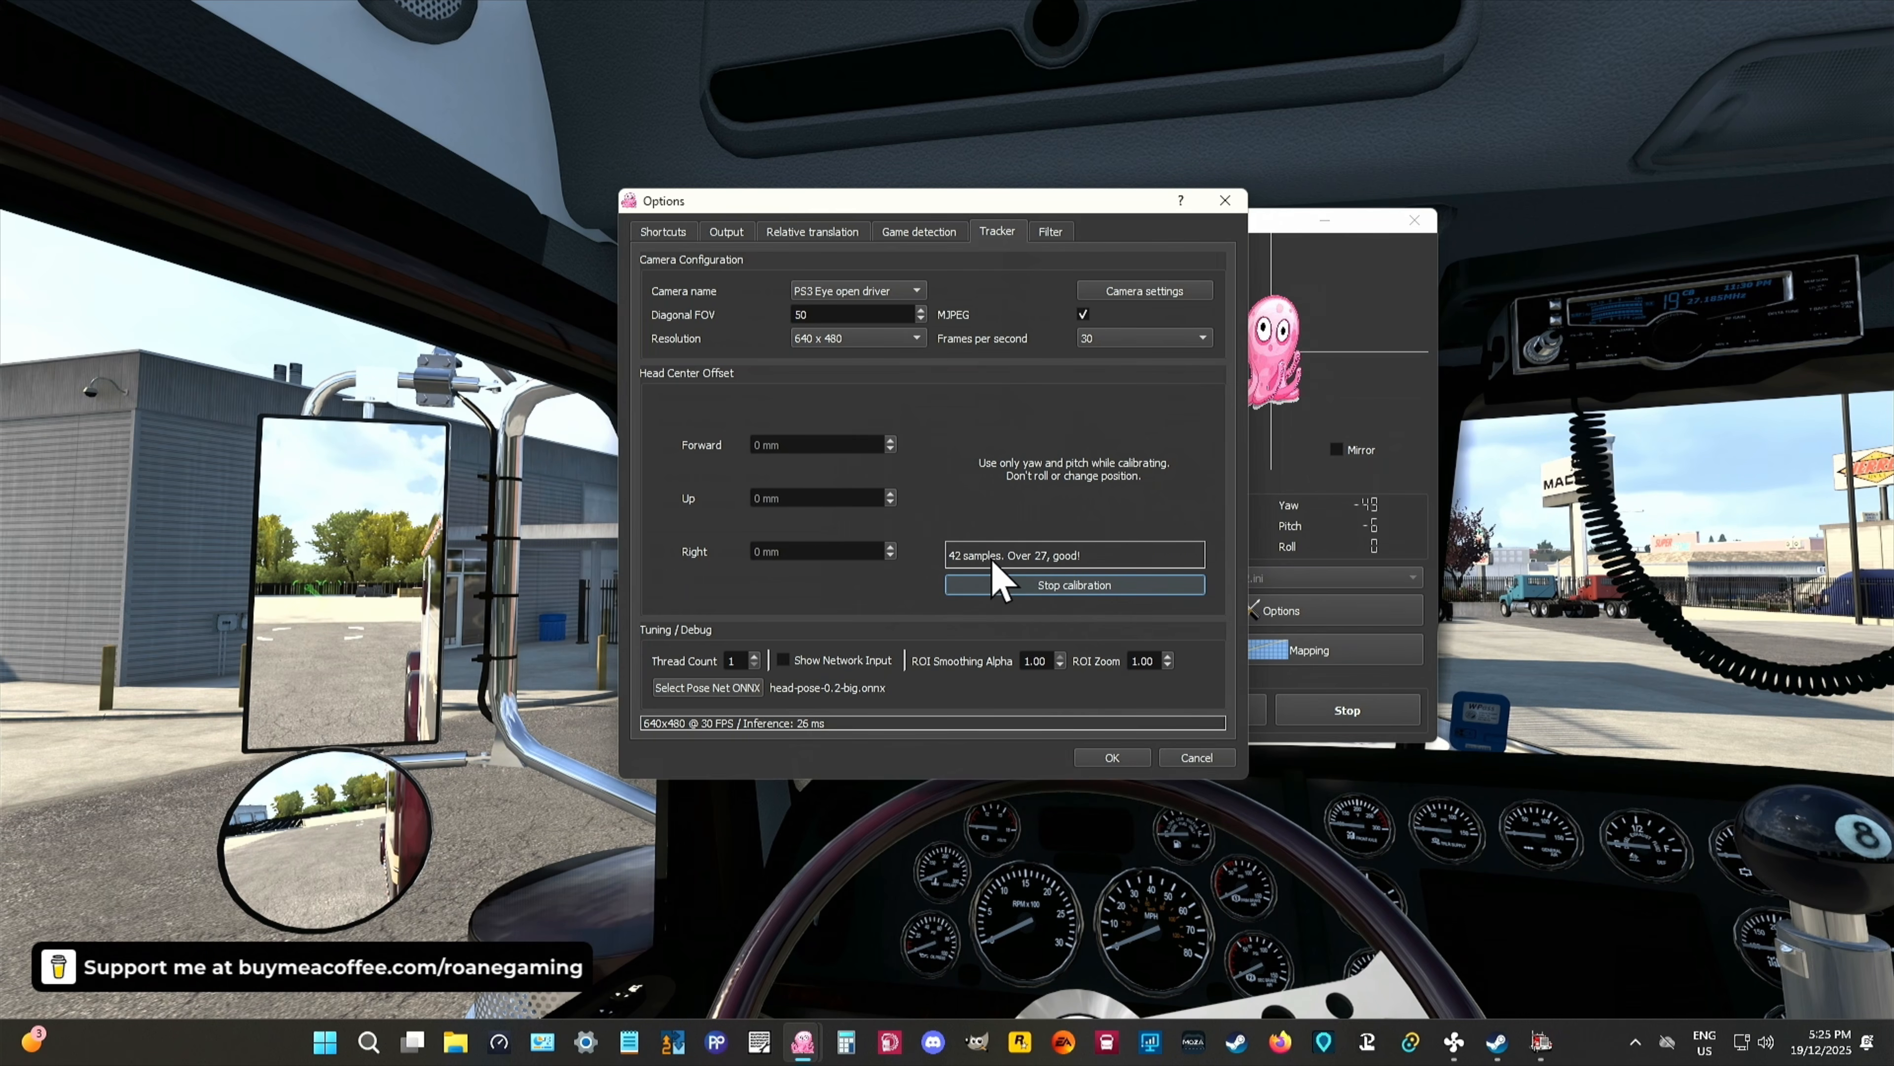
{"action": "left_click", "coordinate": [1076, 587]}
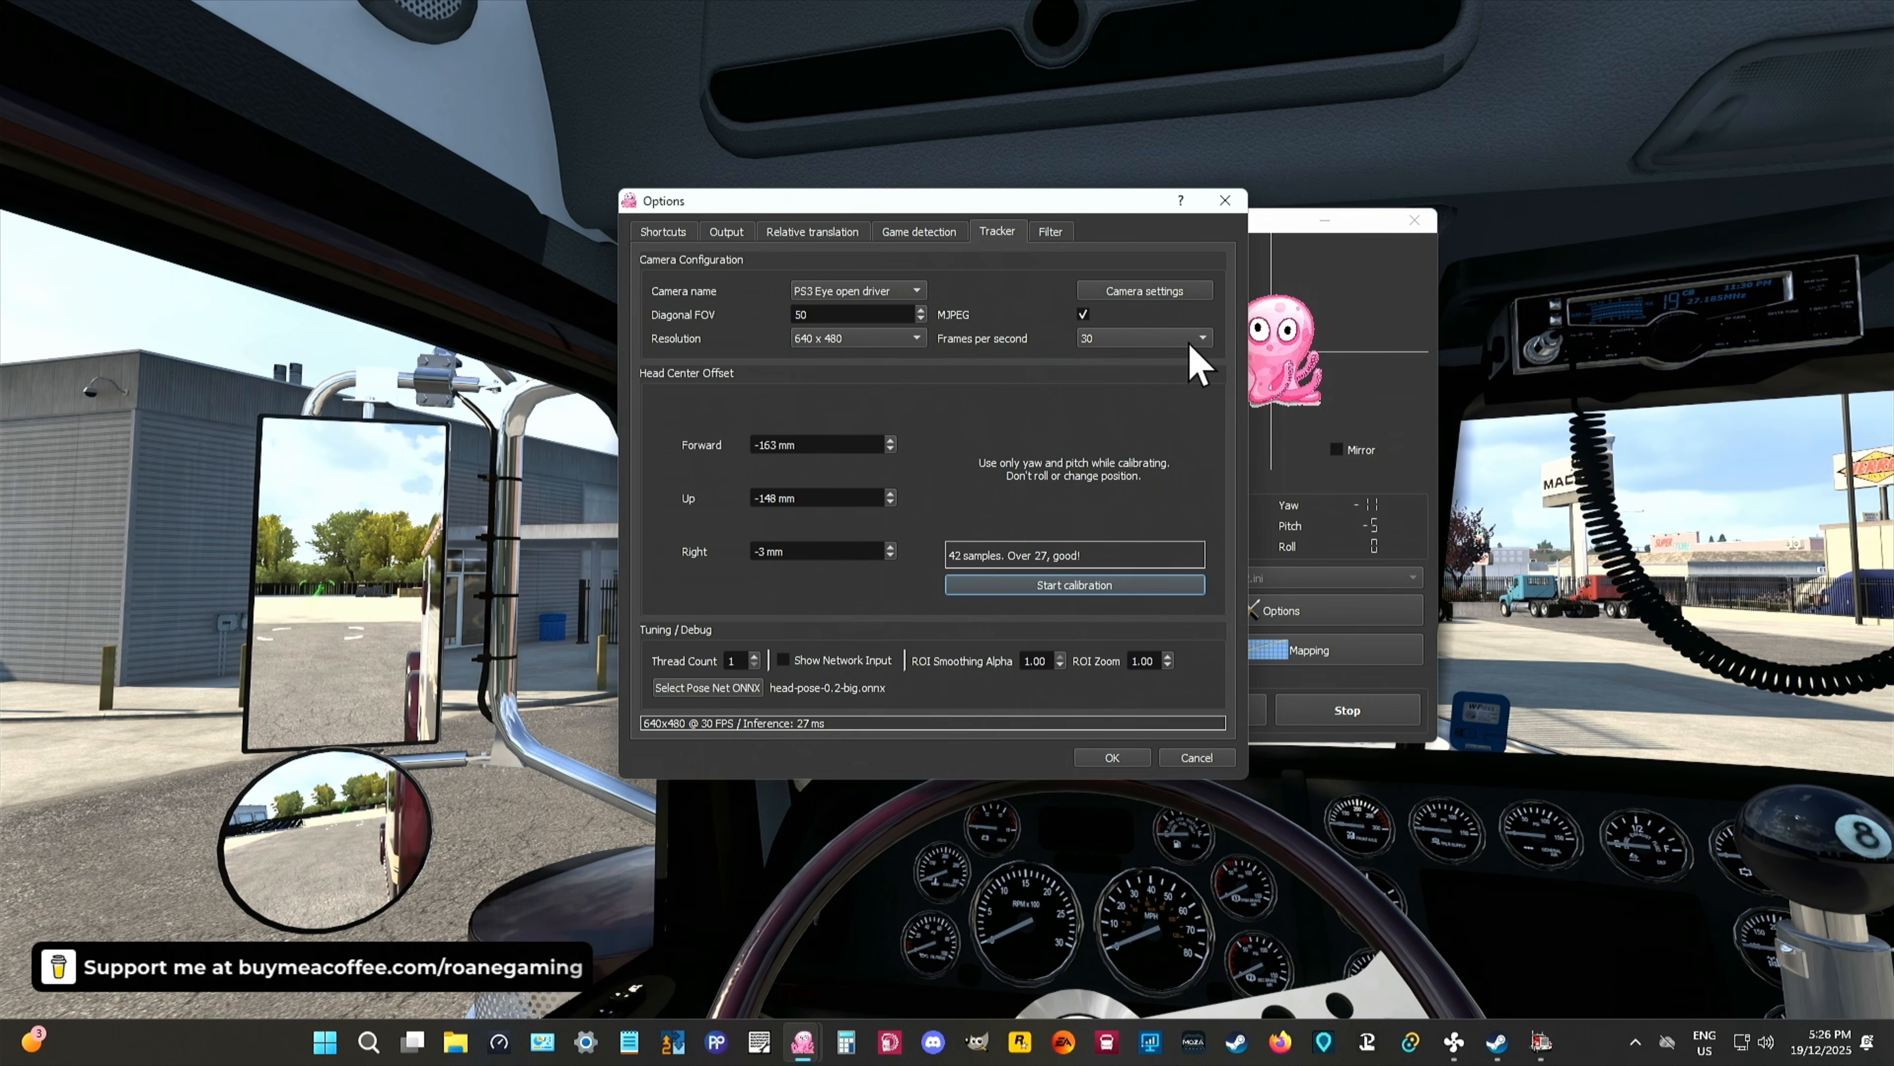
Step: Inspect the PS3 Eye exposure and gain settings again, and review the Accela filter's smoothing and deadzone values
{"action": "left_click", "coordinate": [1136, 290]}
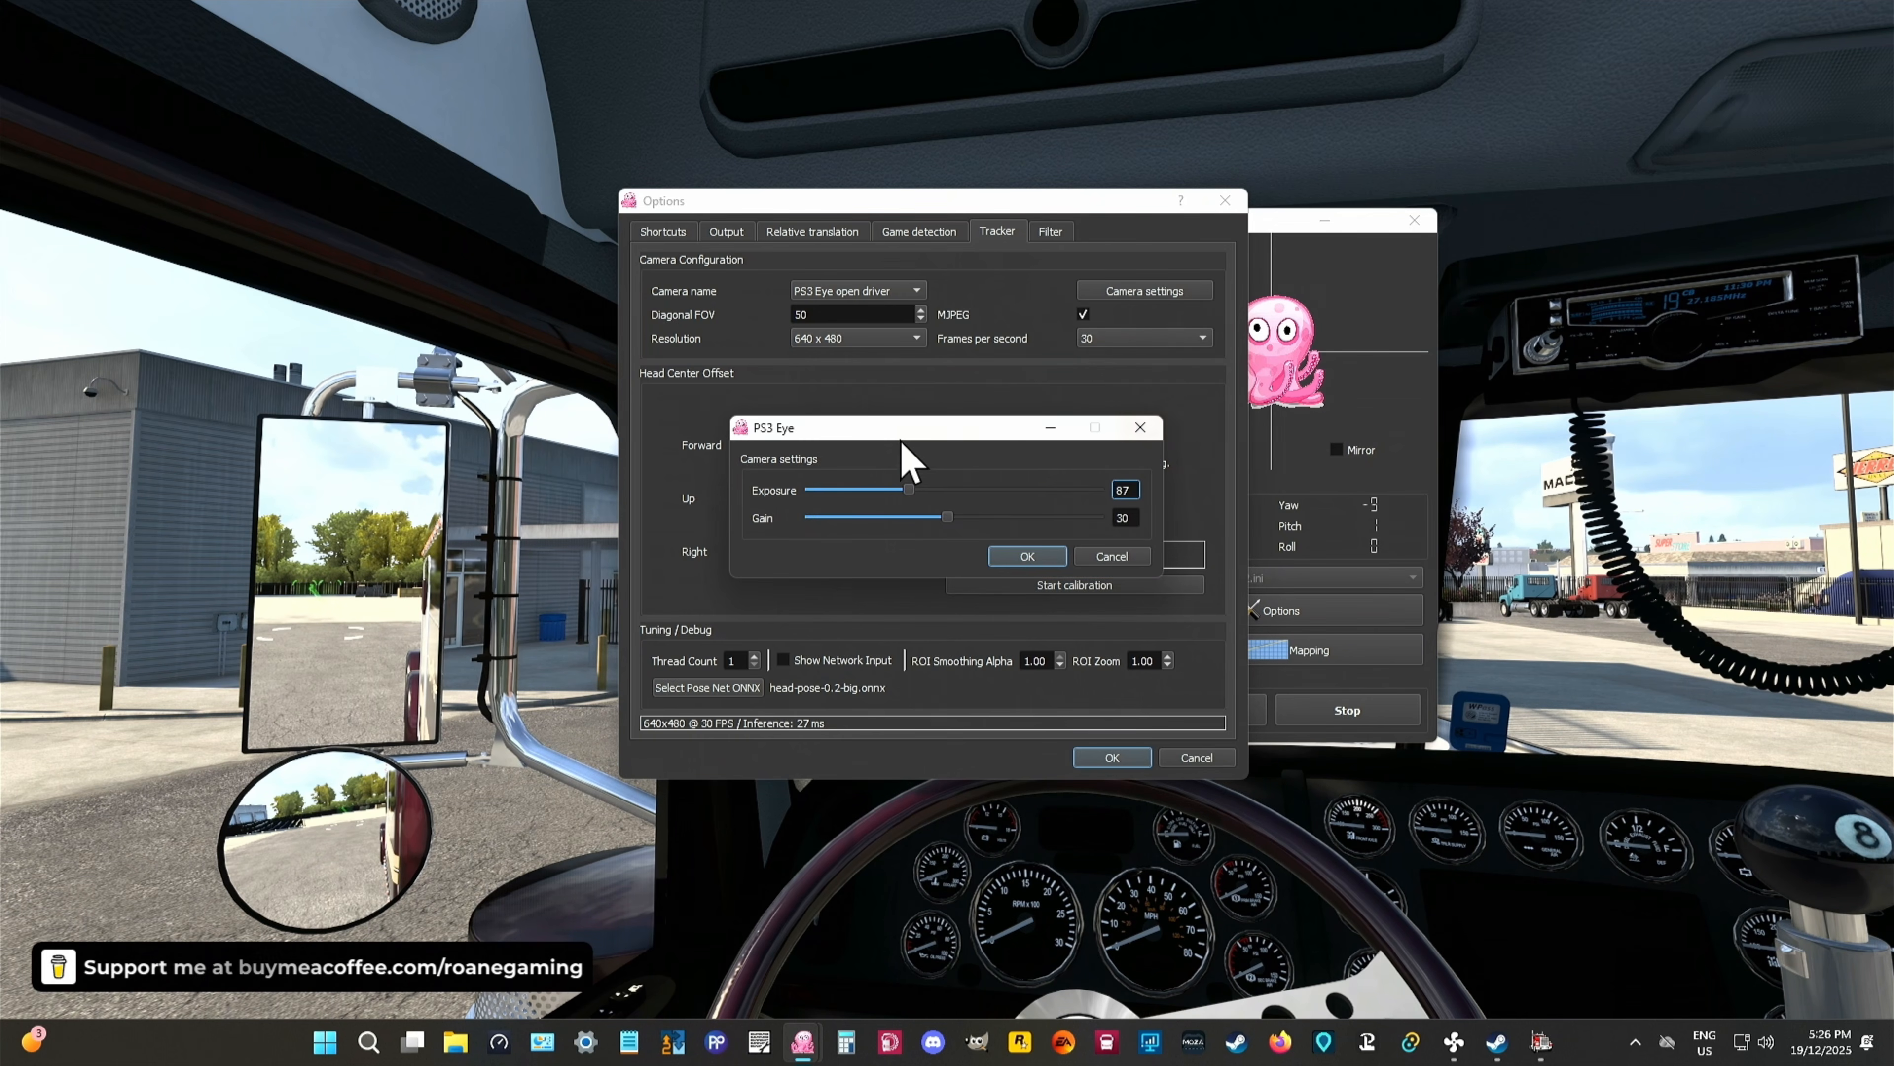
{"action": "left_click", "coordinate": [1139, 428]}
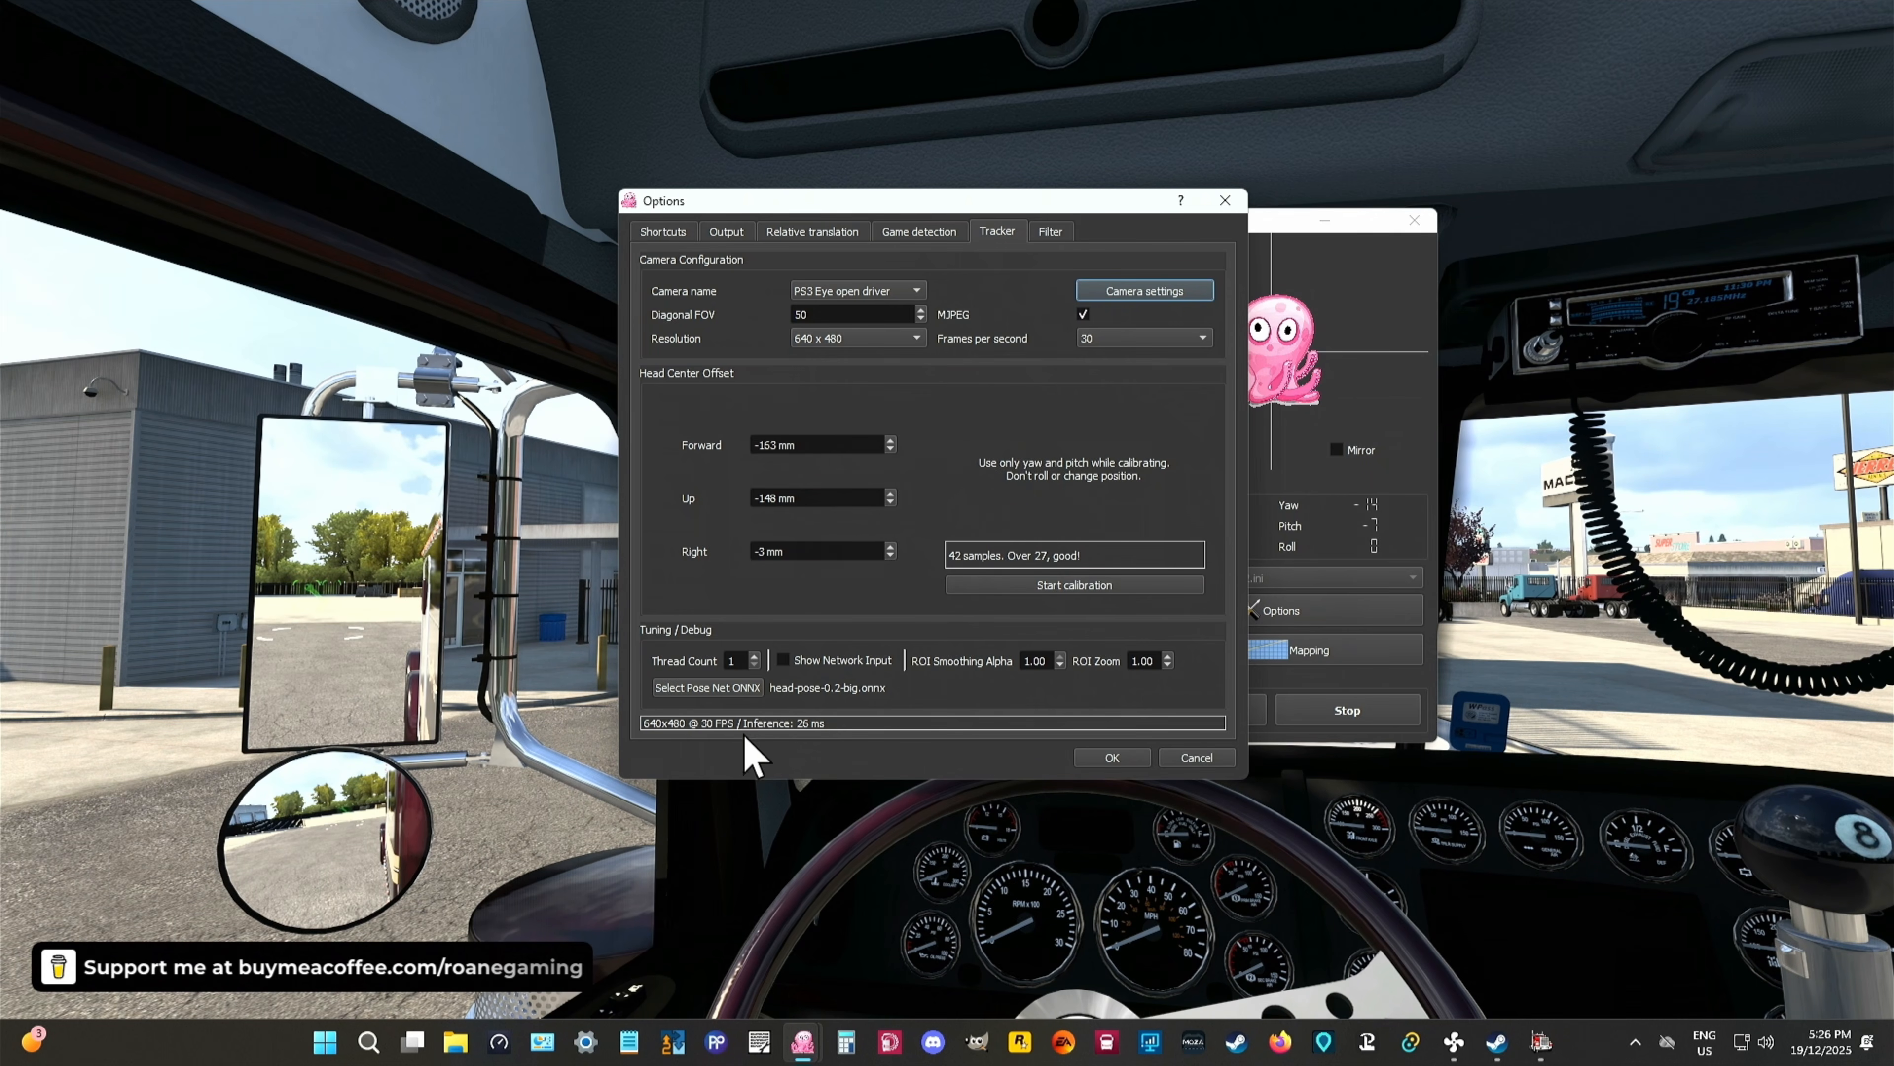
{"action": "left_click", "coordinate": [1051, 232]}
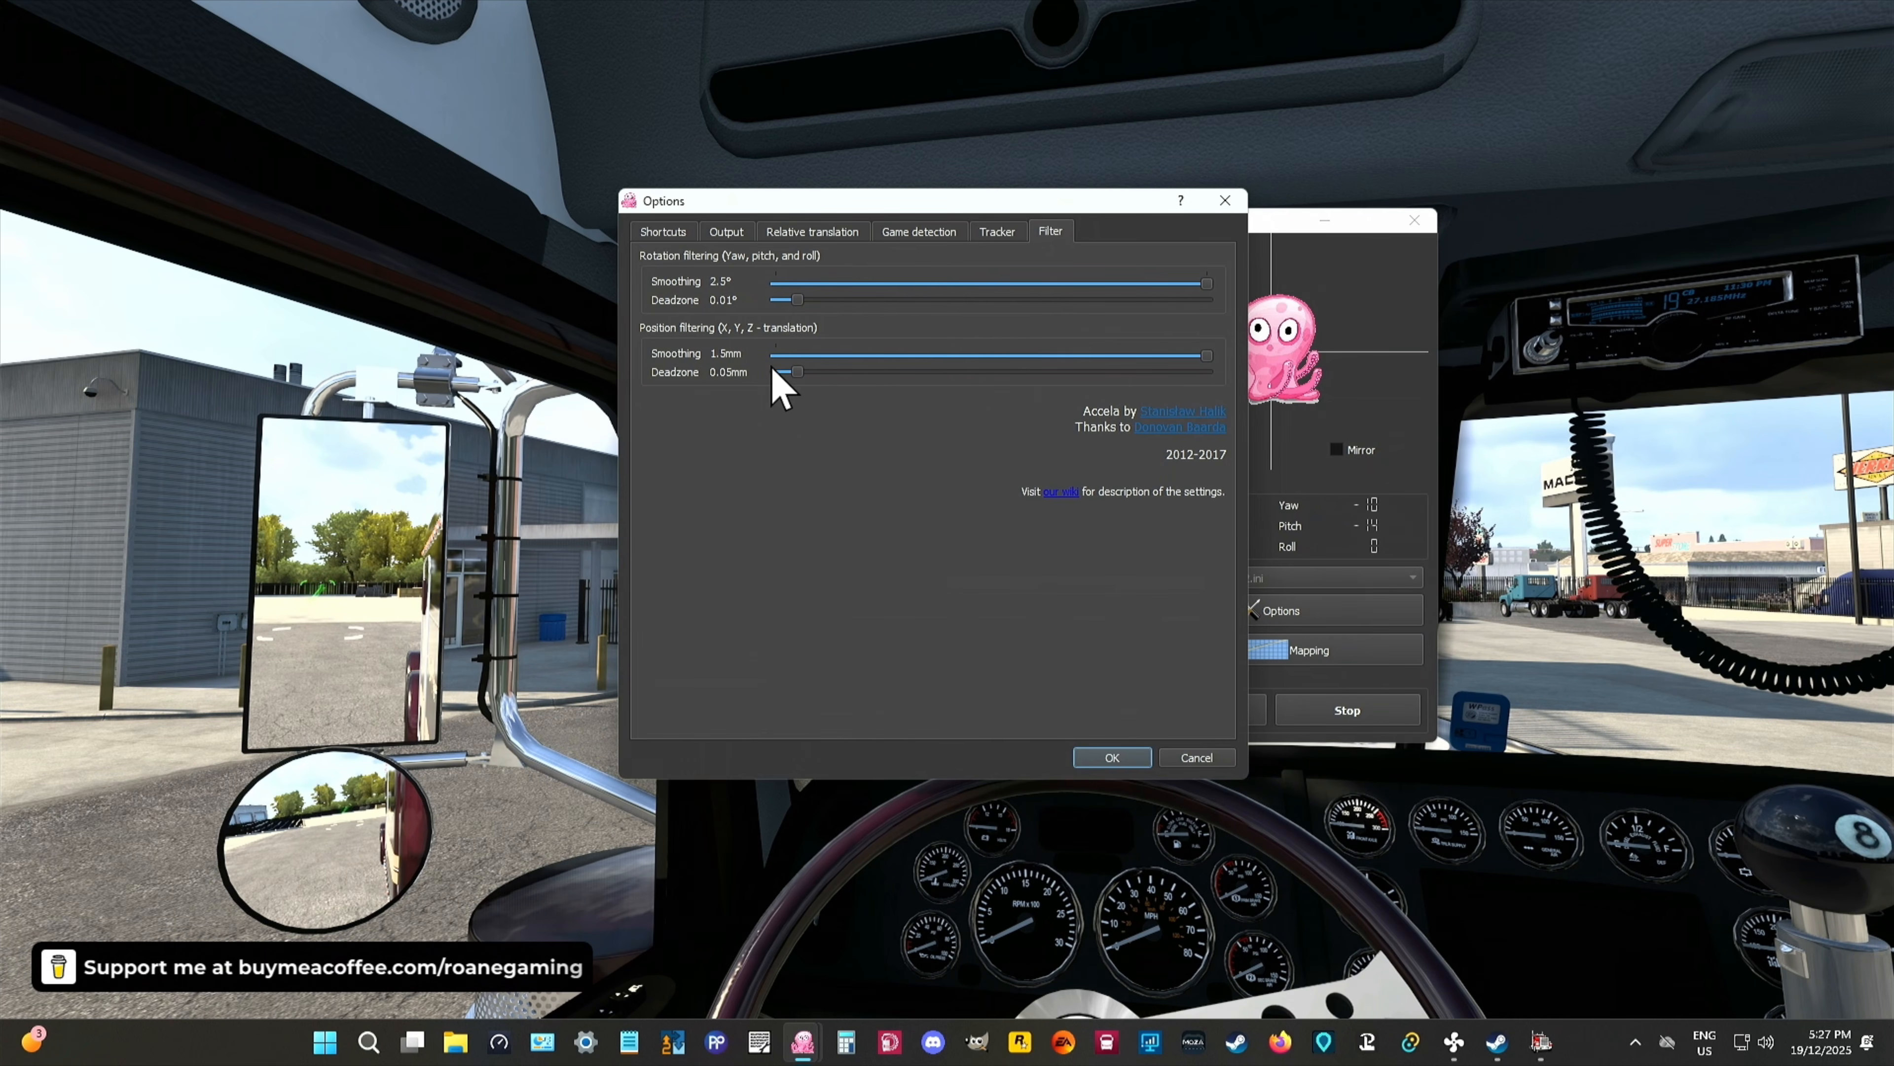
Step: Review every options page once more, save the options with the calibrated head center offset, and stop tracking
{"action": "left_click", "coordinate": [992, 234]}
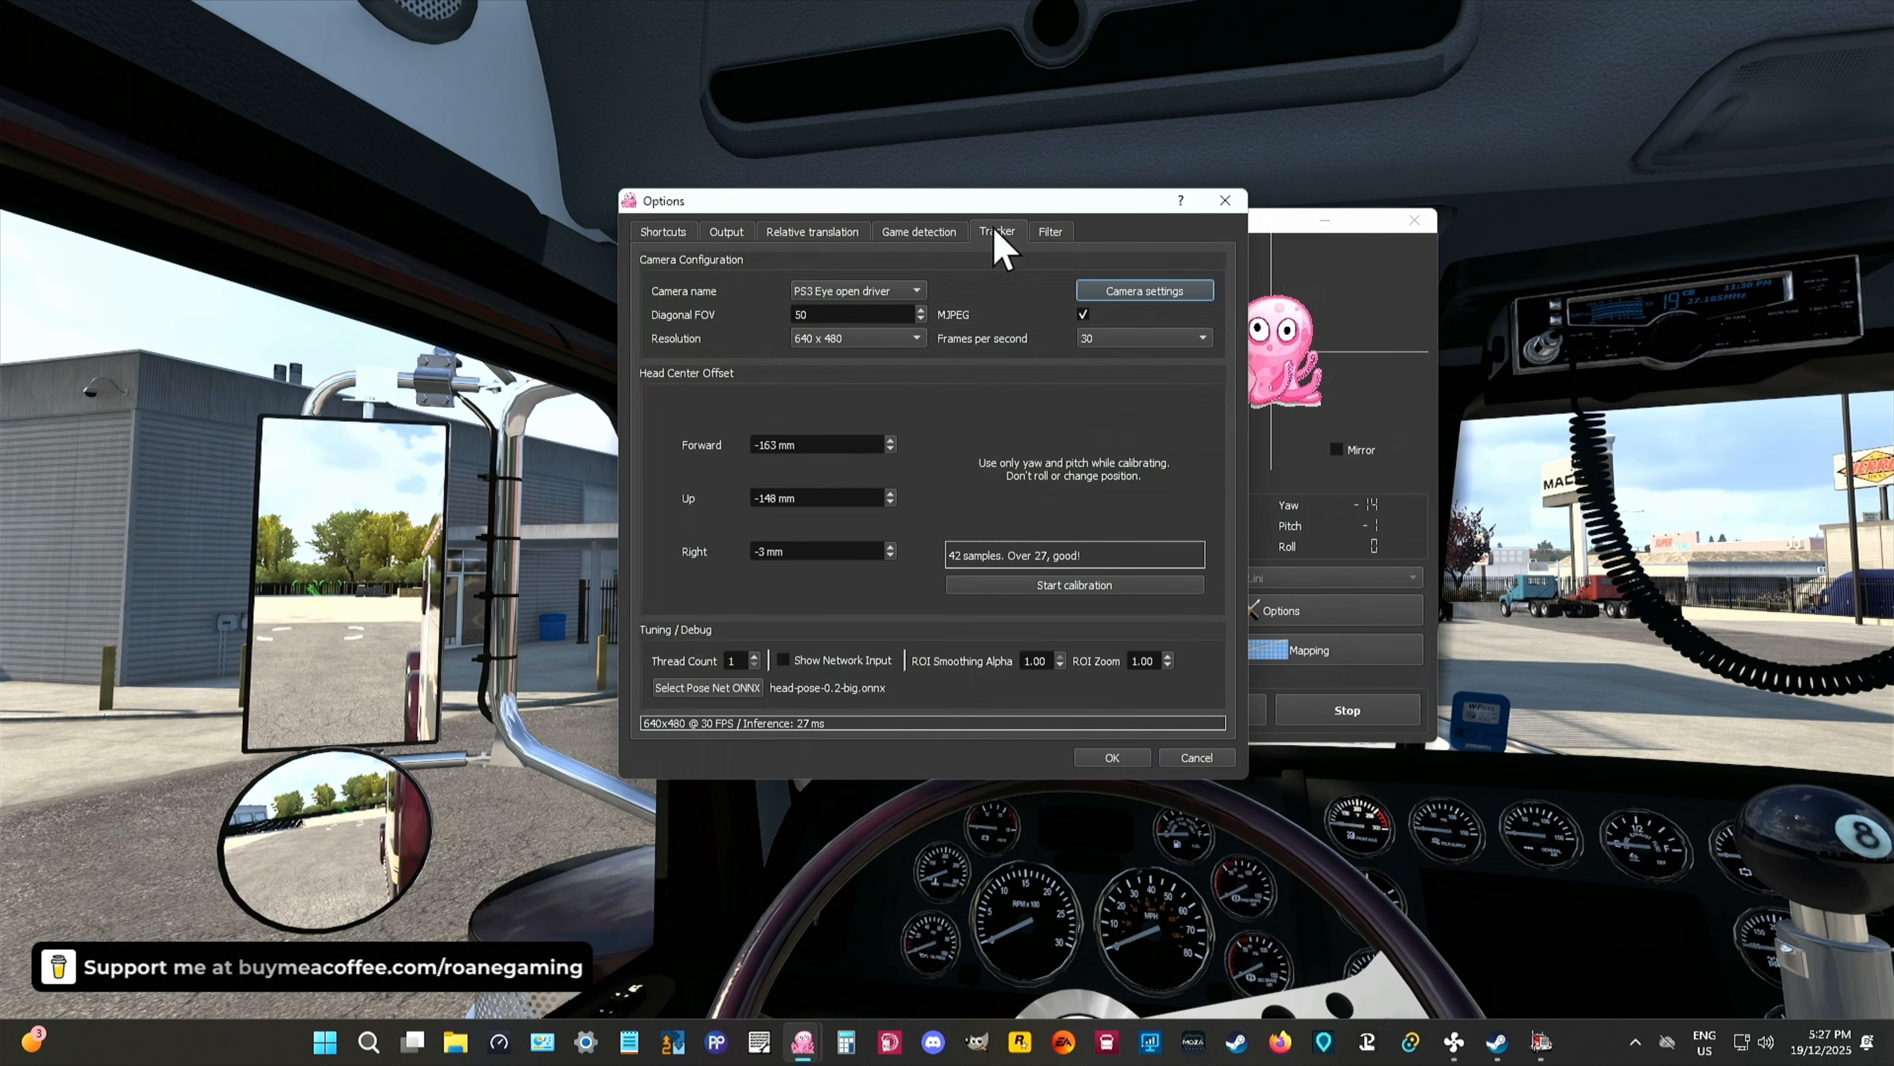
{"action": "left_click", "coordinate": [658, 237]}
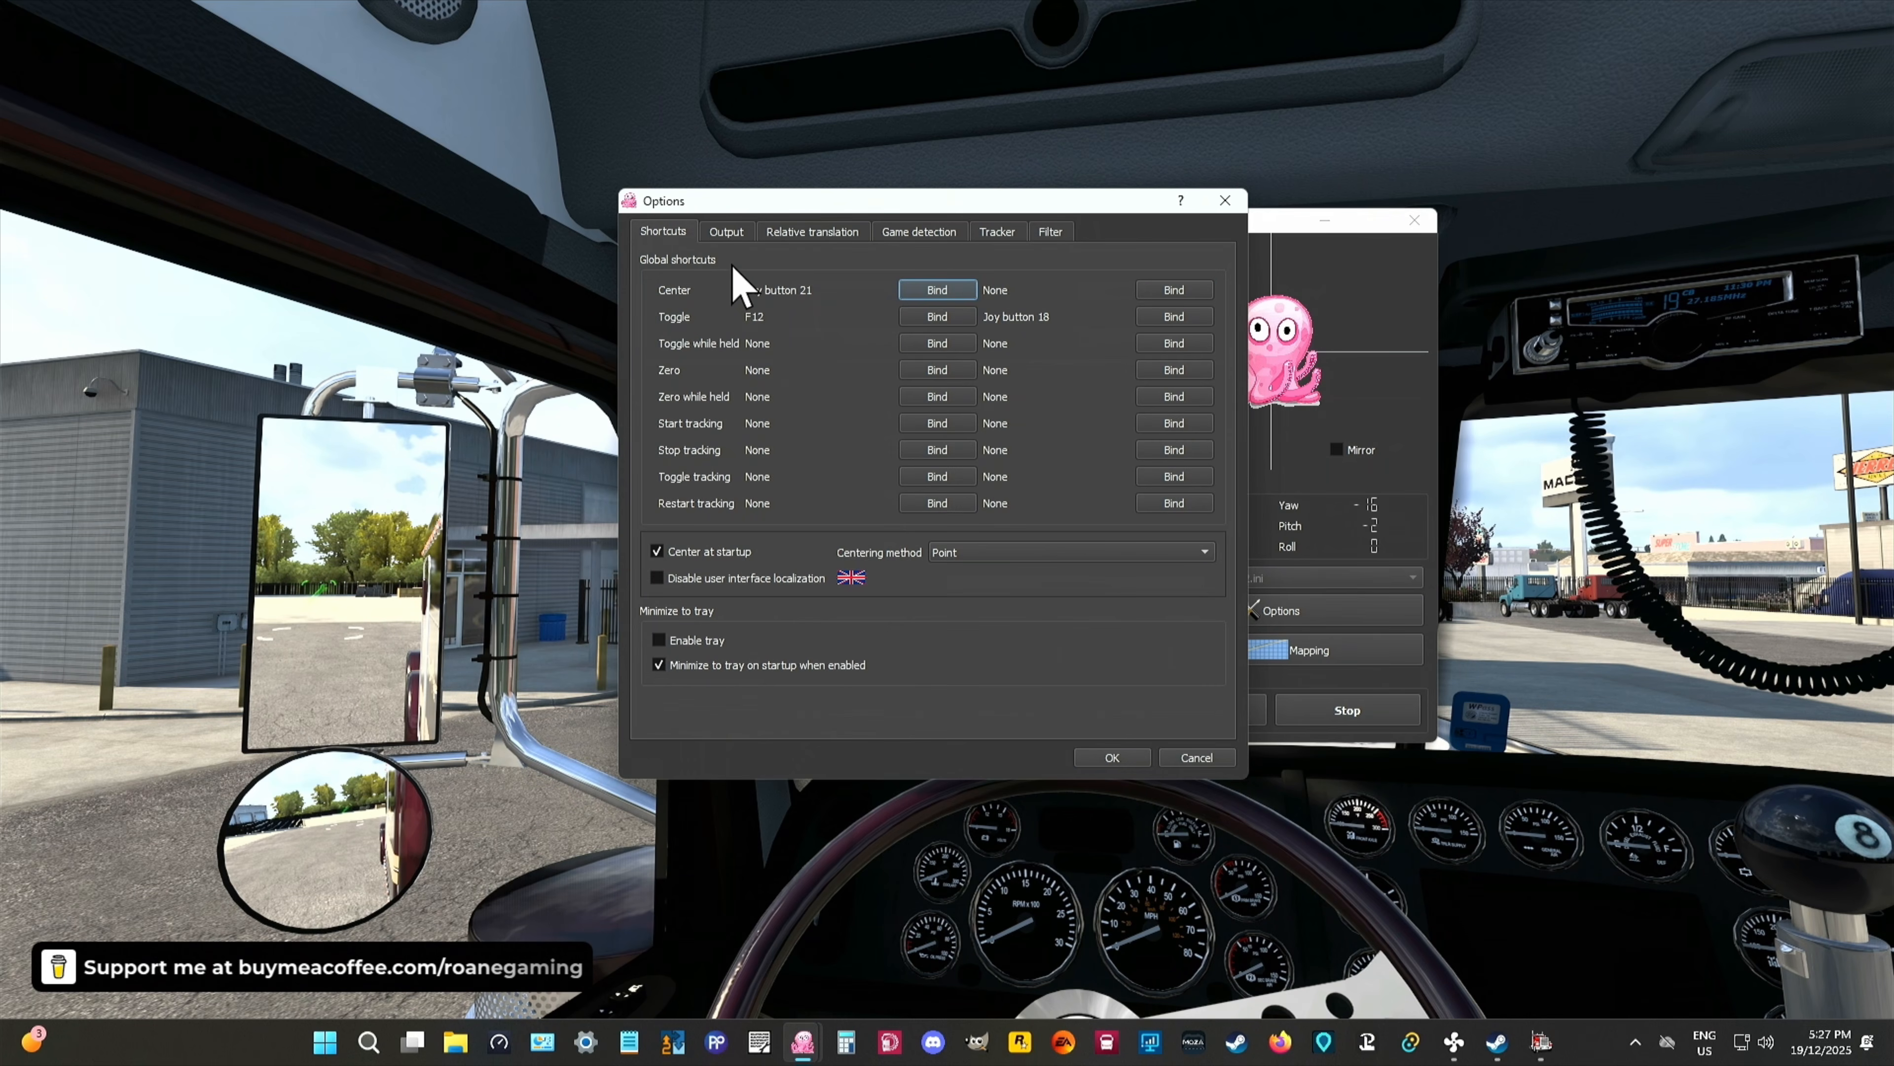
{"action": "left_click", "coordinate": [727, 235]}
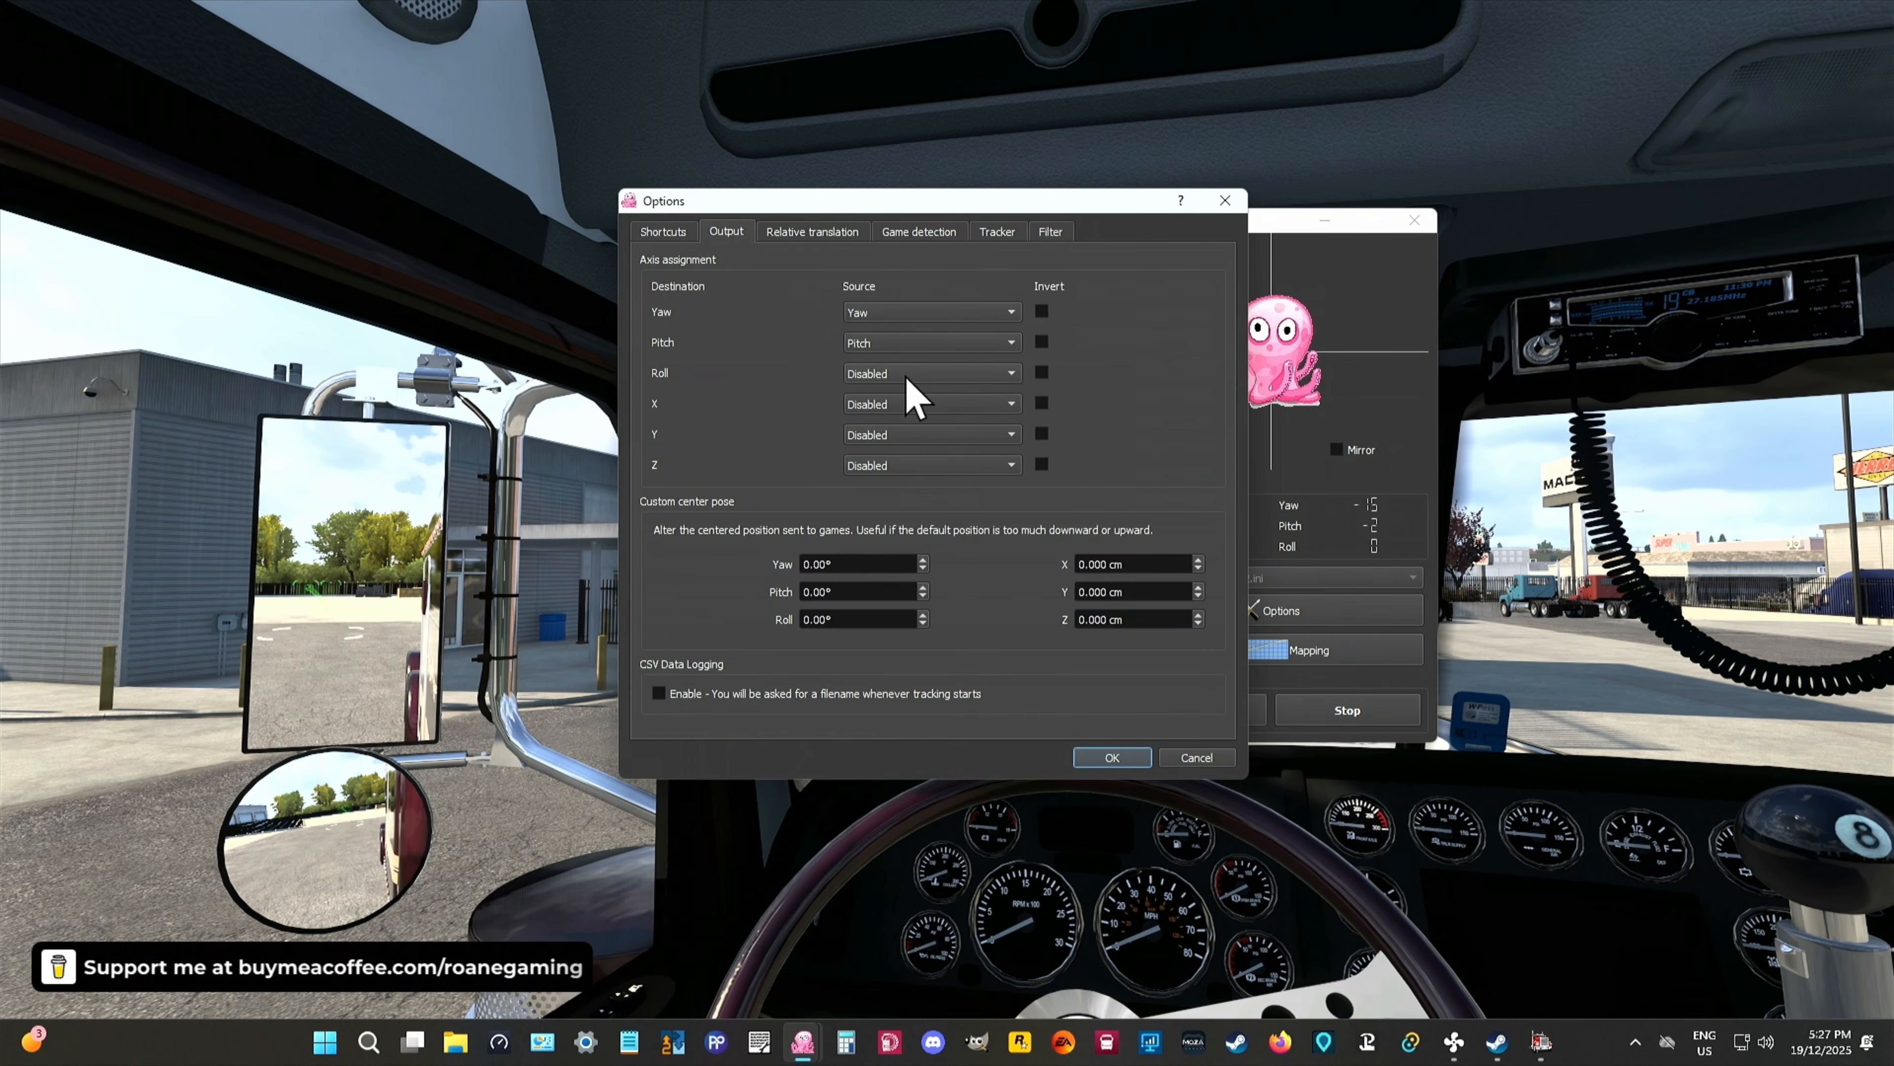
{"action": "left_click", "coordinate": [791, 235]}
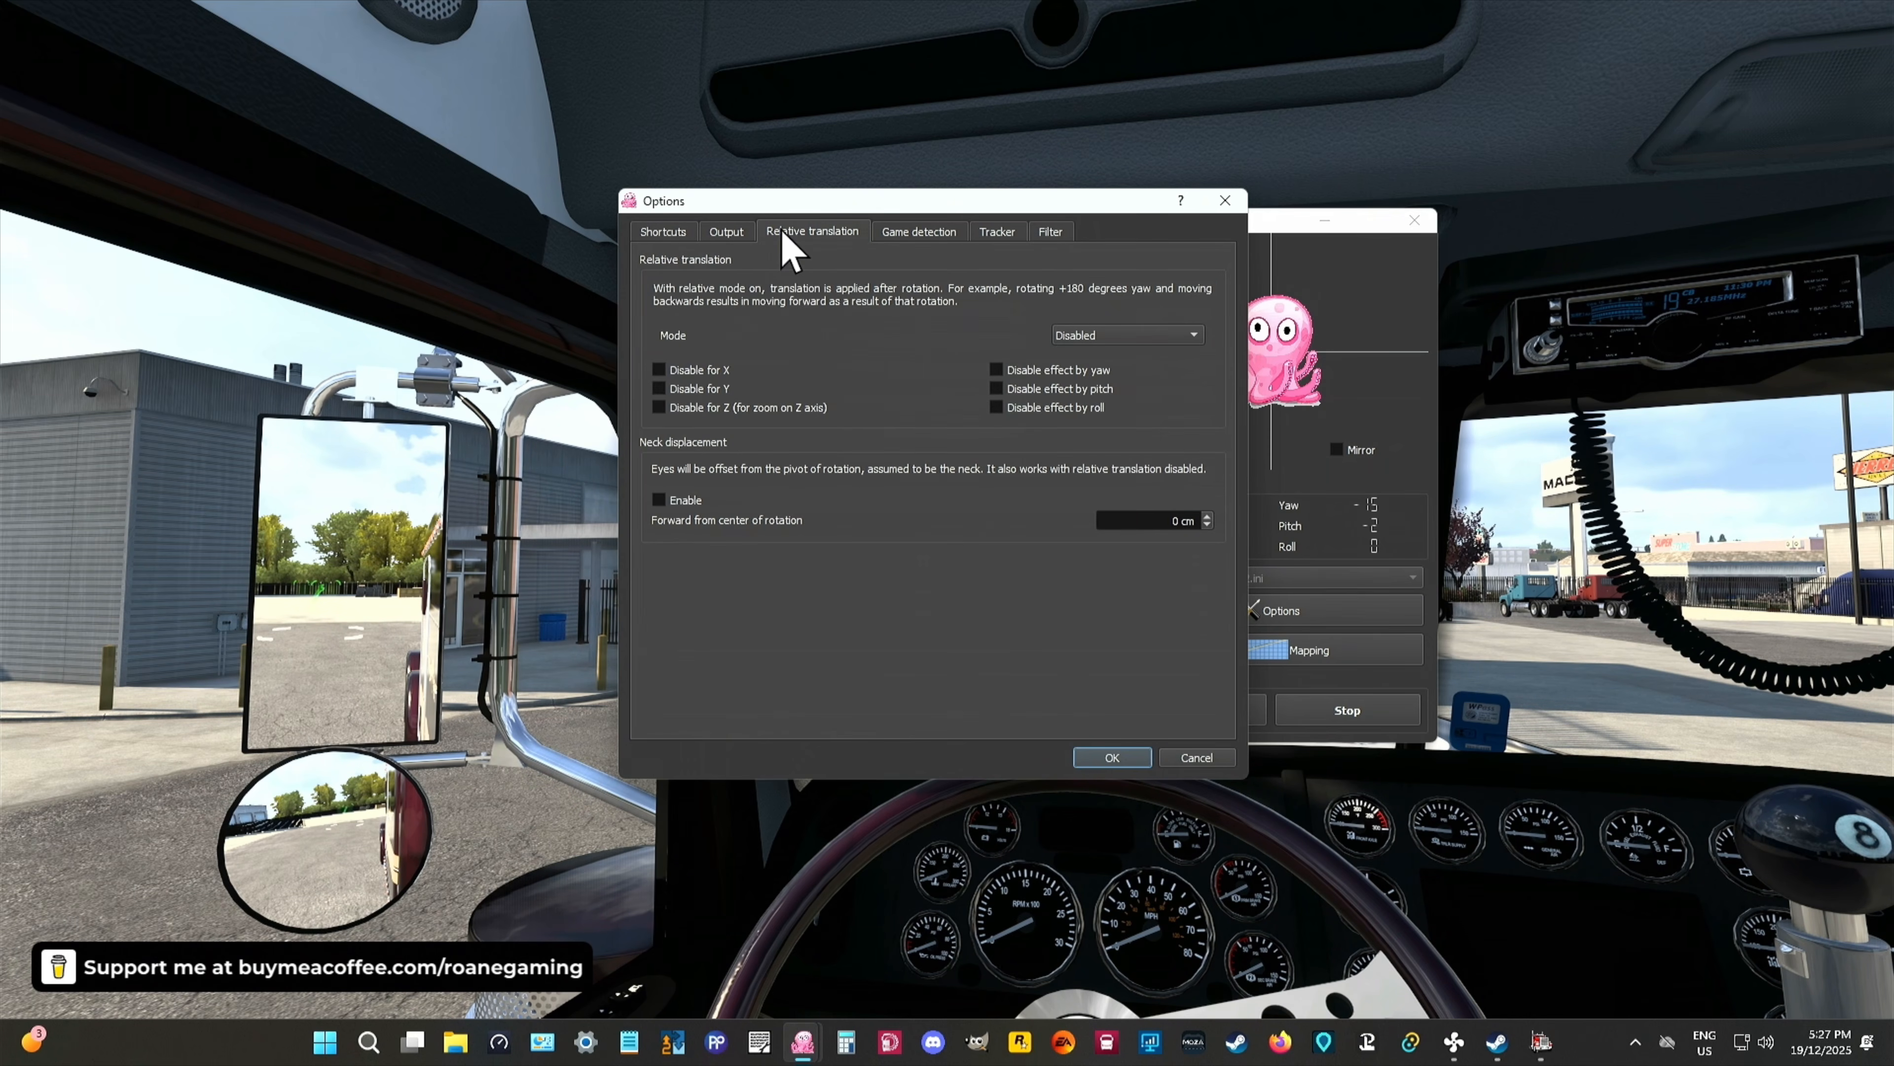
{"action": "left_click", "coordinate": [916, 238]}
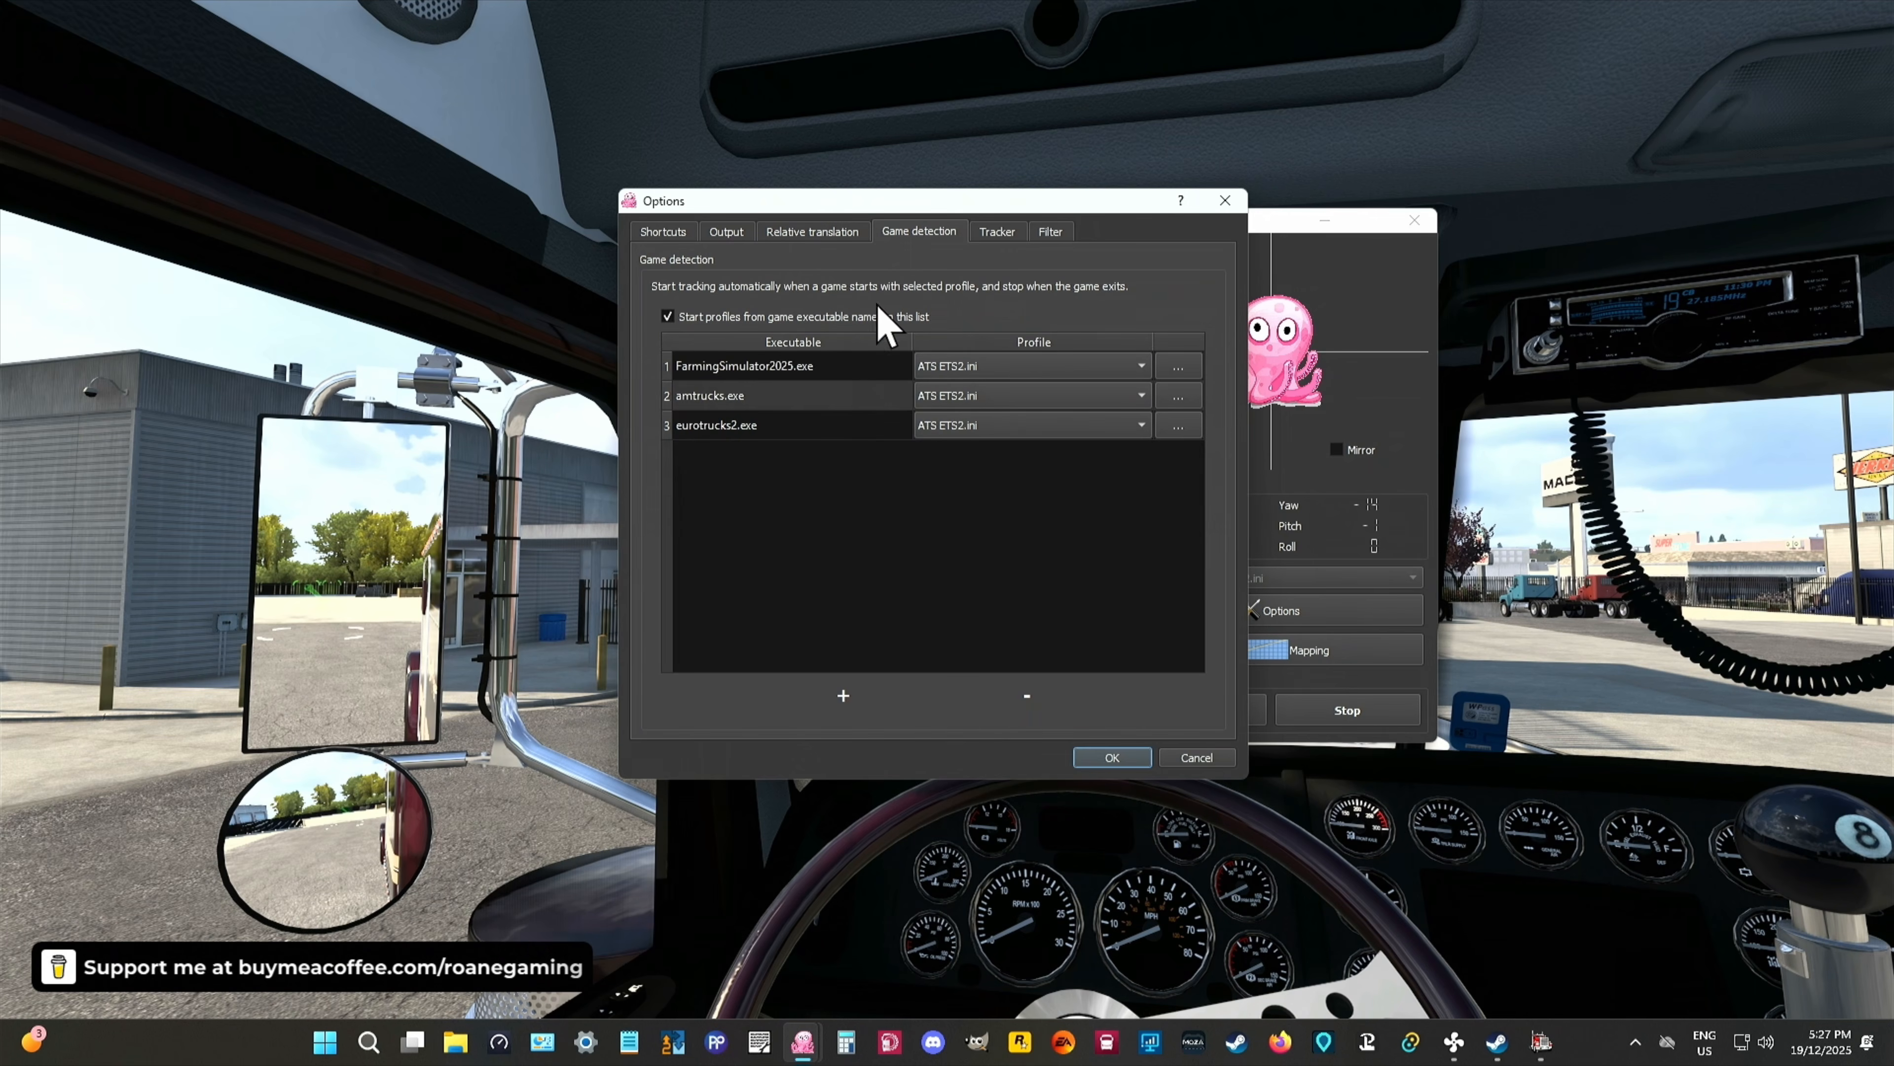
{"action": "left_click", "coordinate": [984, 232]}
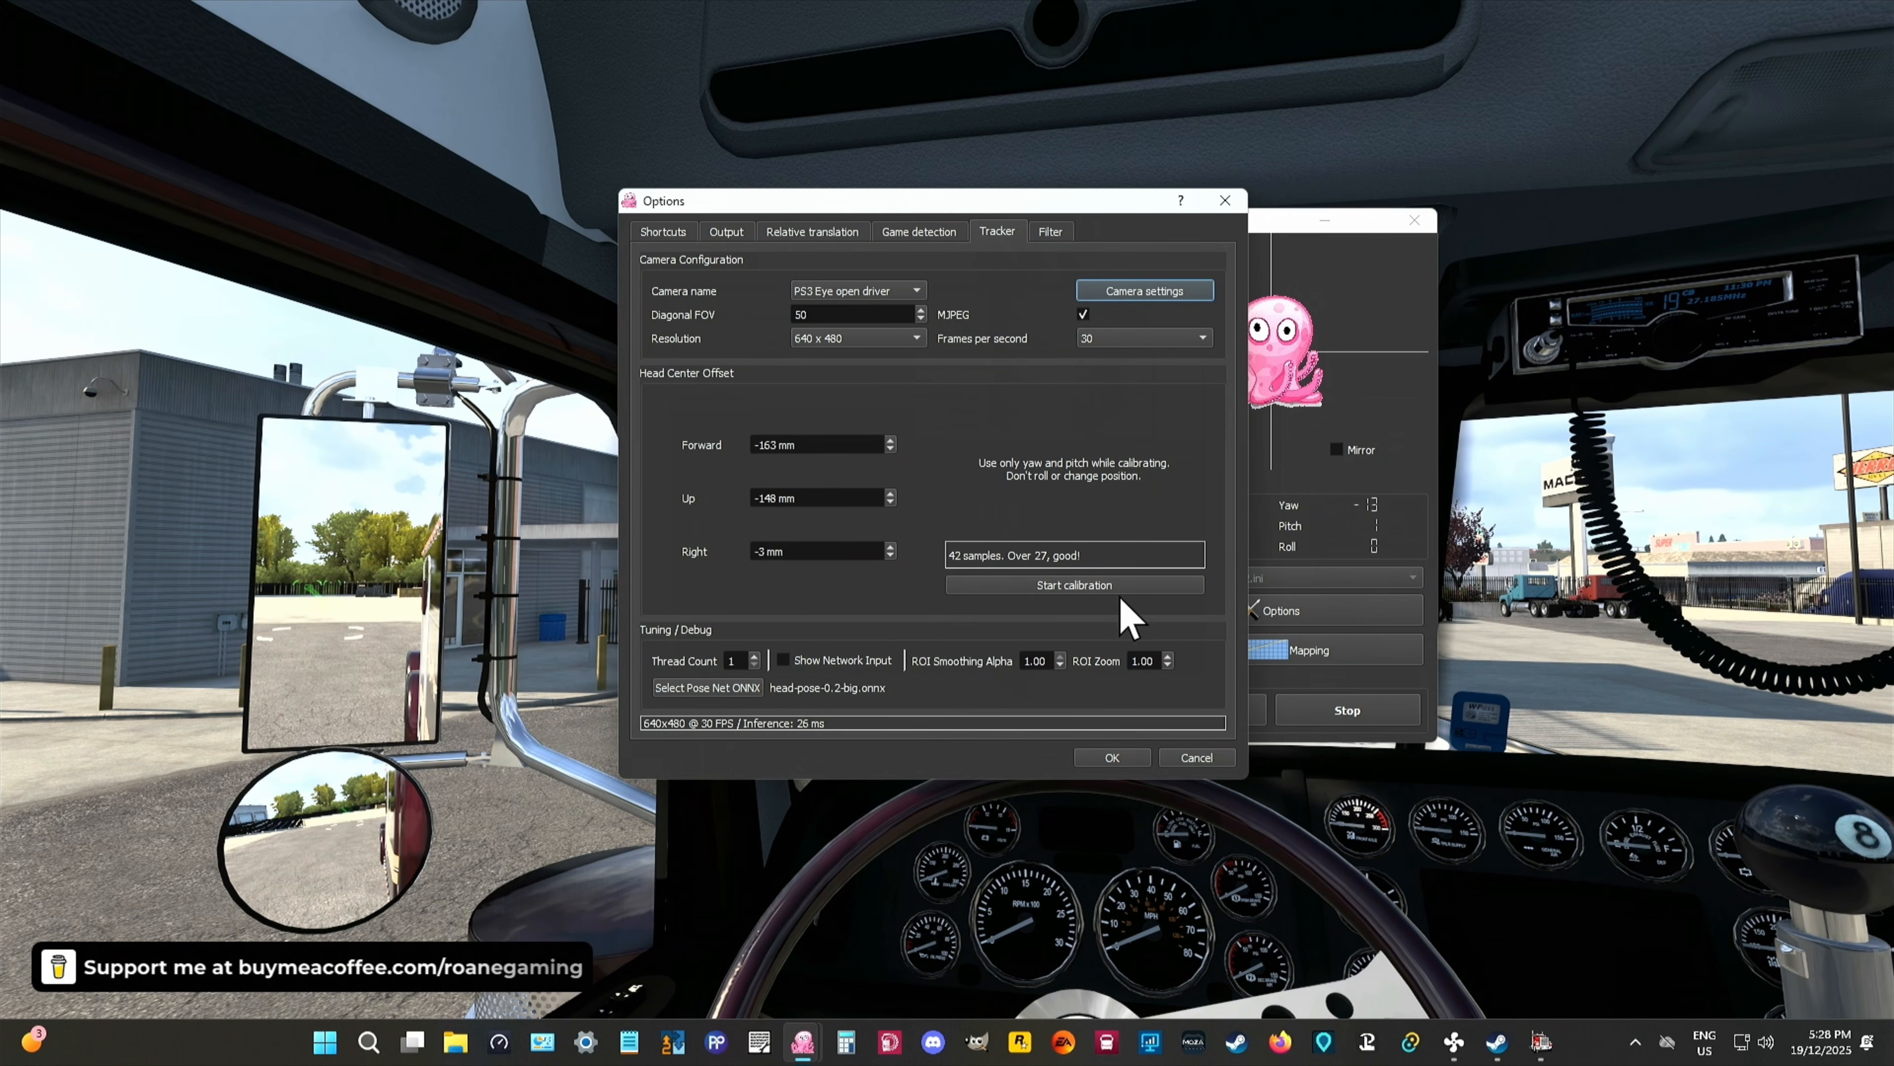
{"action": "left_click", "coordinate": [1051, 232]}
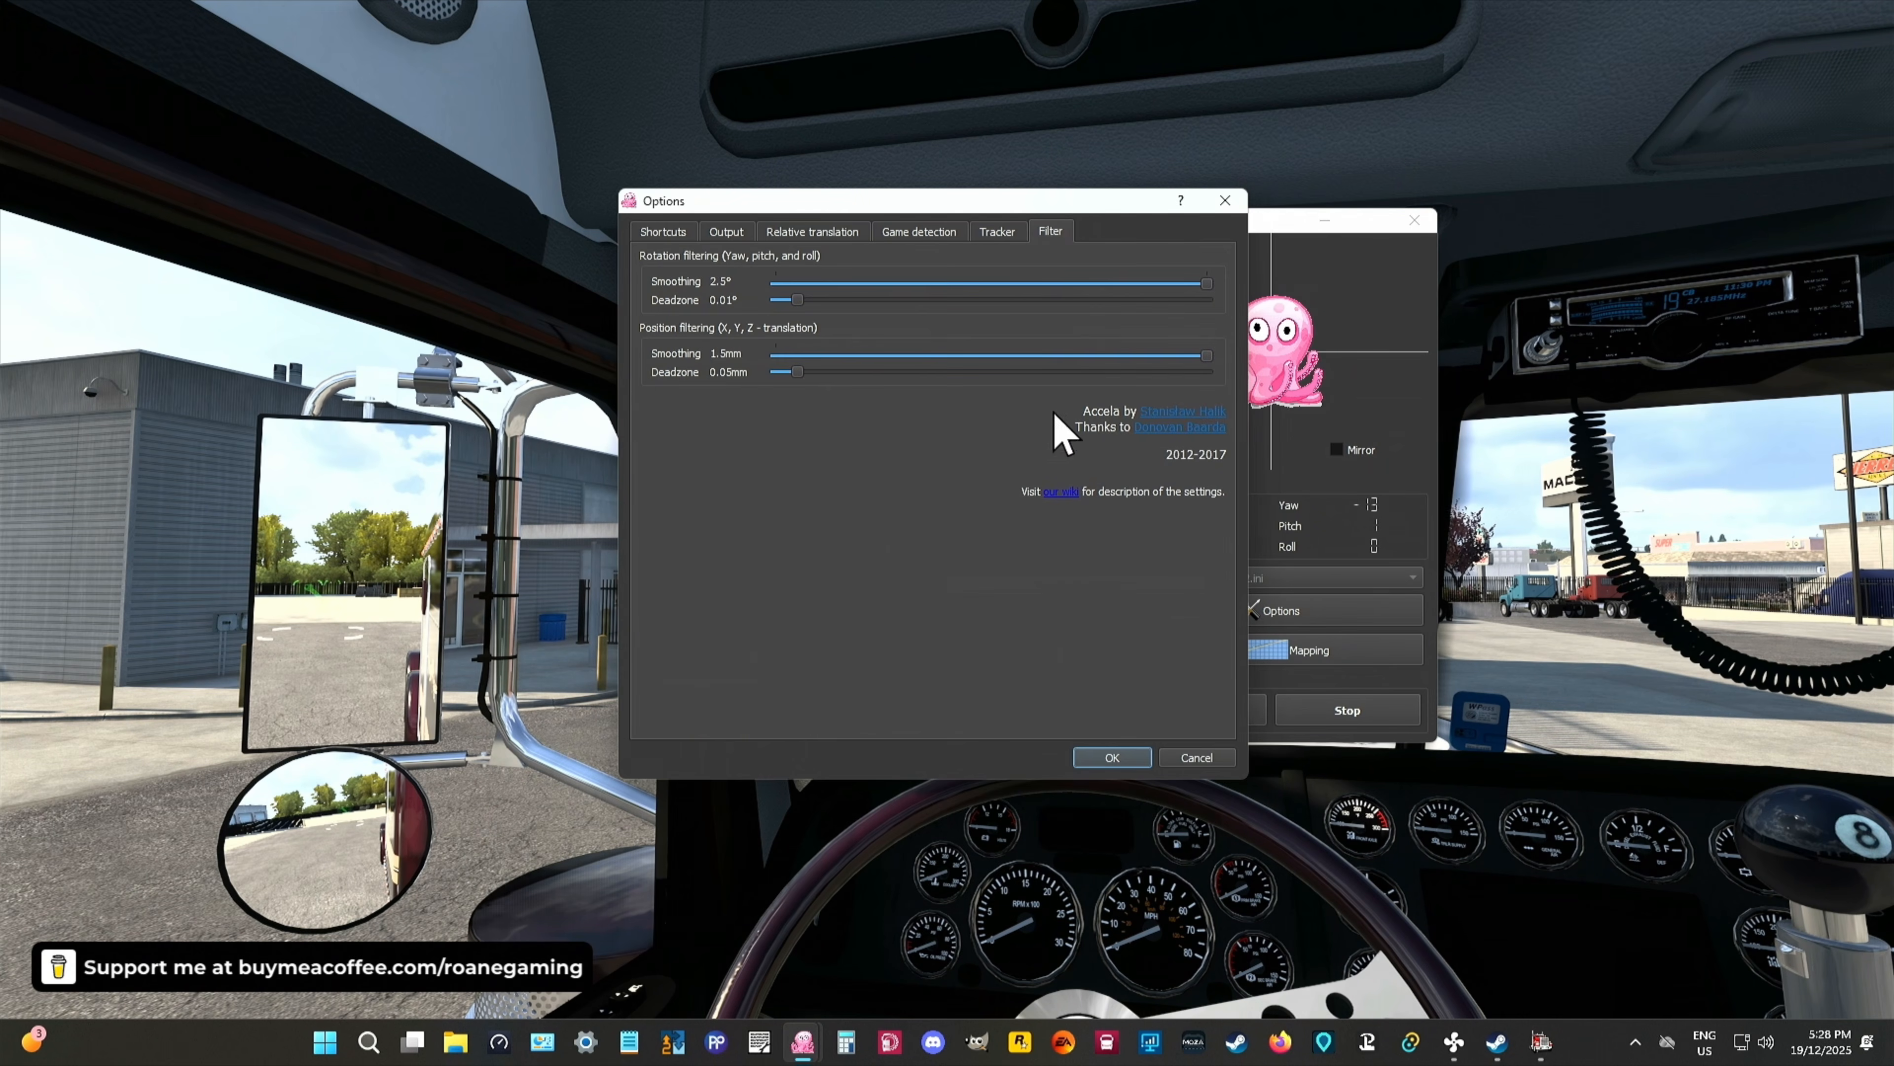
{"action": "left_click", "coordinate": [1124, 755]}
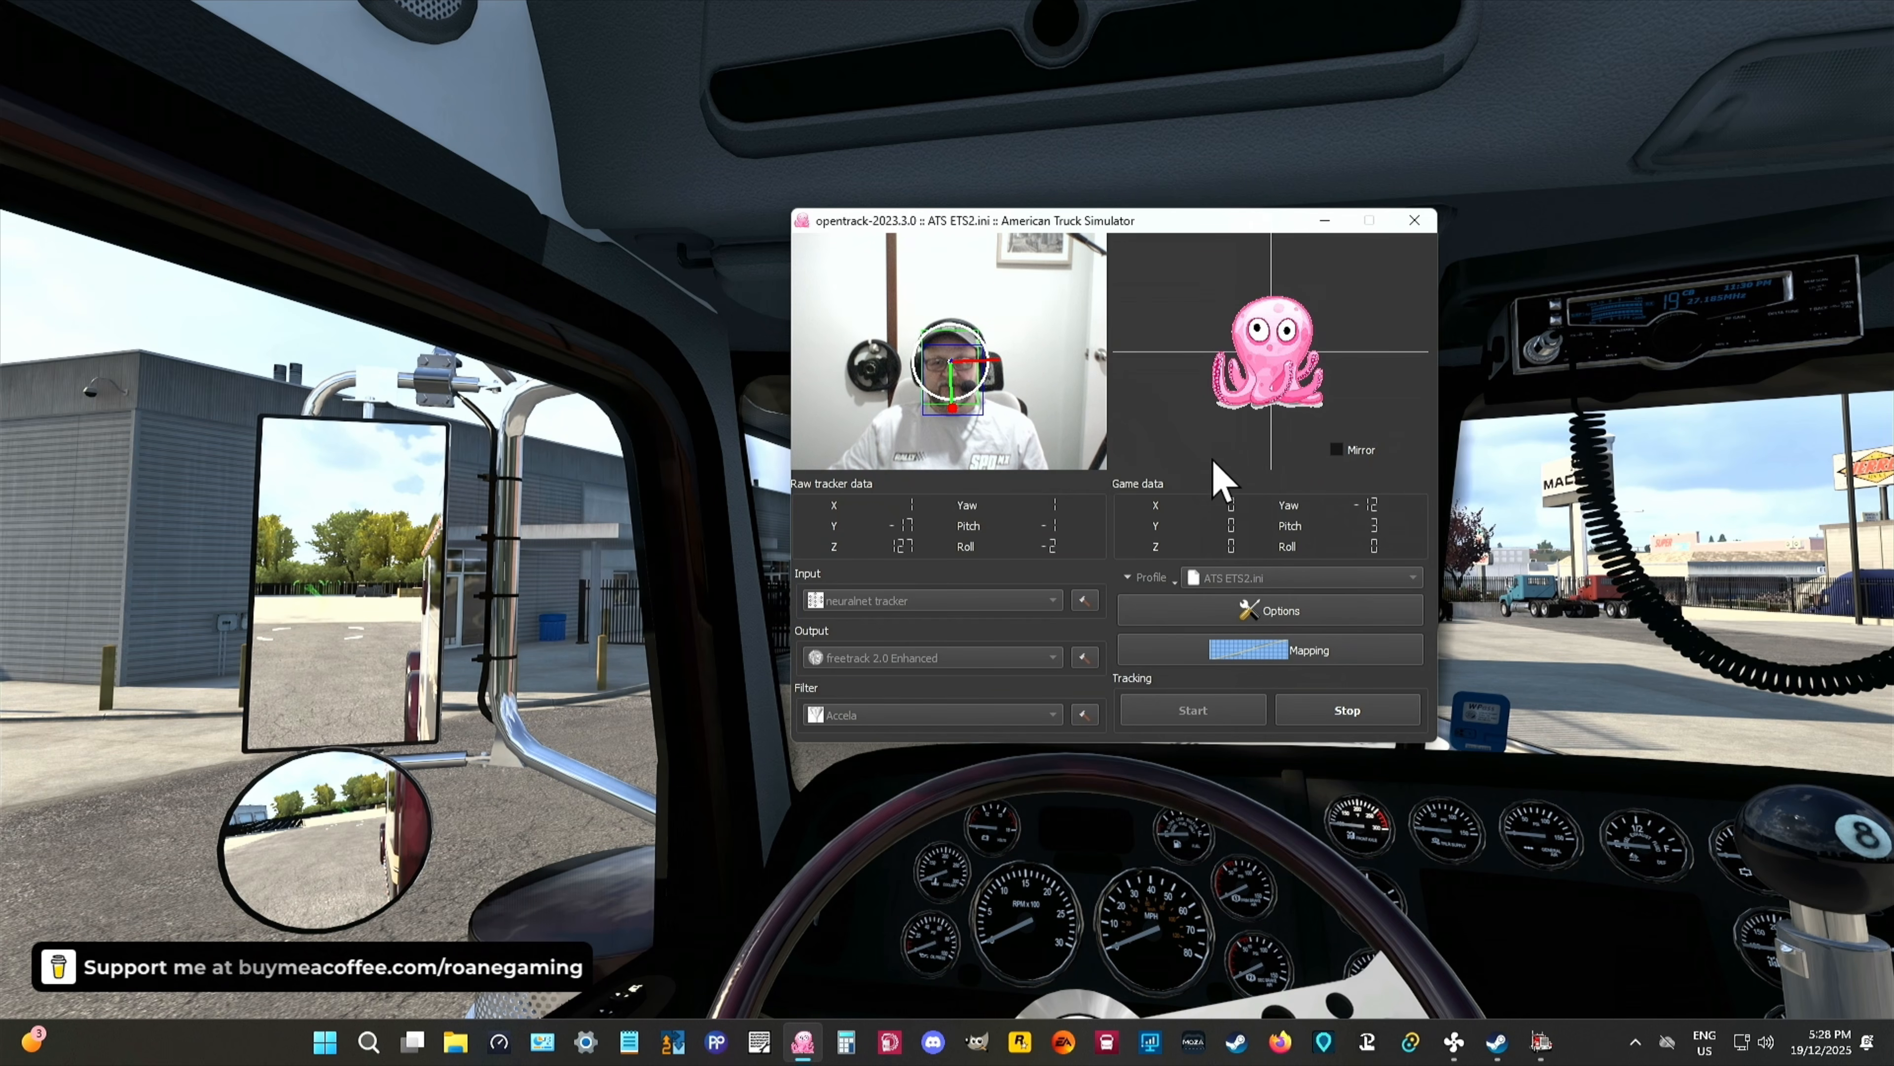
{"action": "left_click", "coordinate": [1343, 712]}
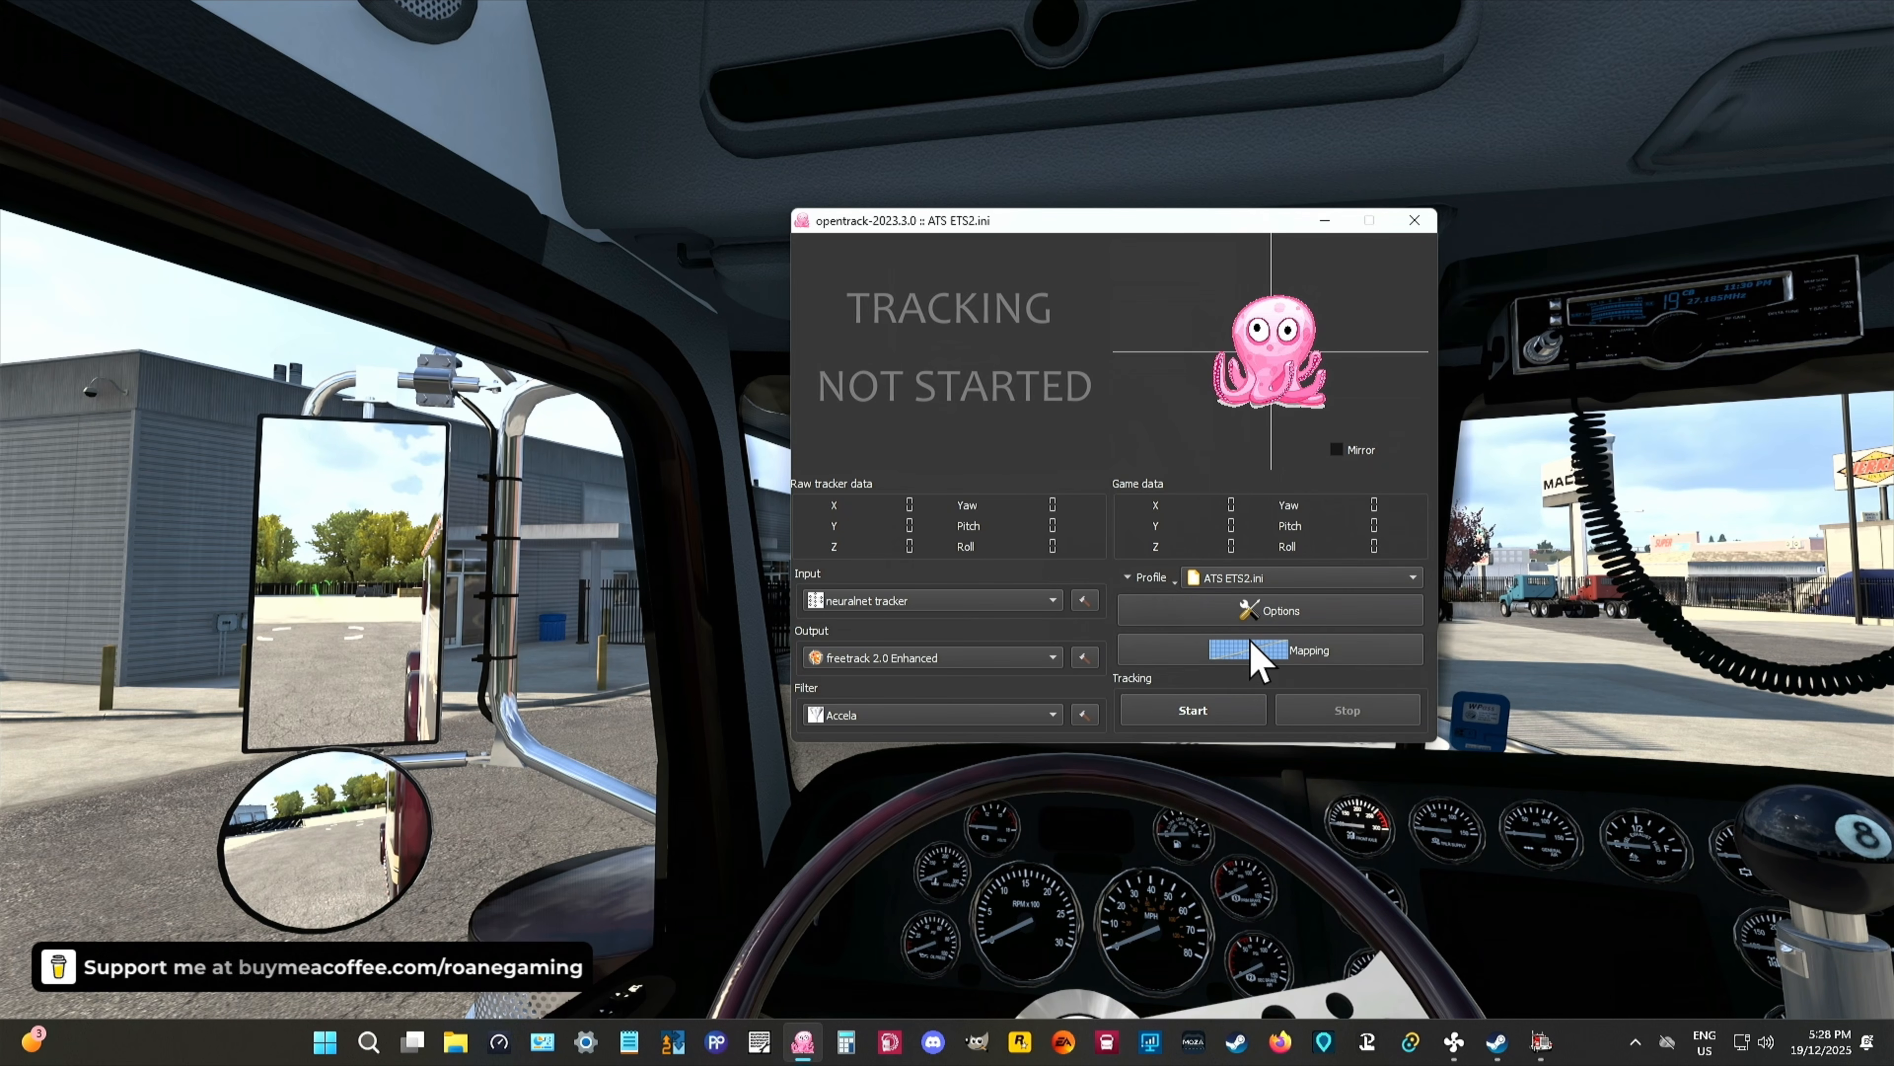
Step: Add a point at about 26° input and 90° output to the asymmetric yaw mapping curve, bending its initial slope lower
{"action": "left_click", "coordinate": [1268, 661]}
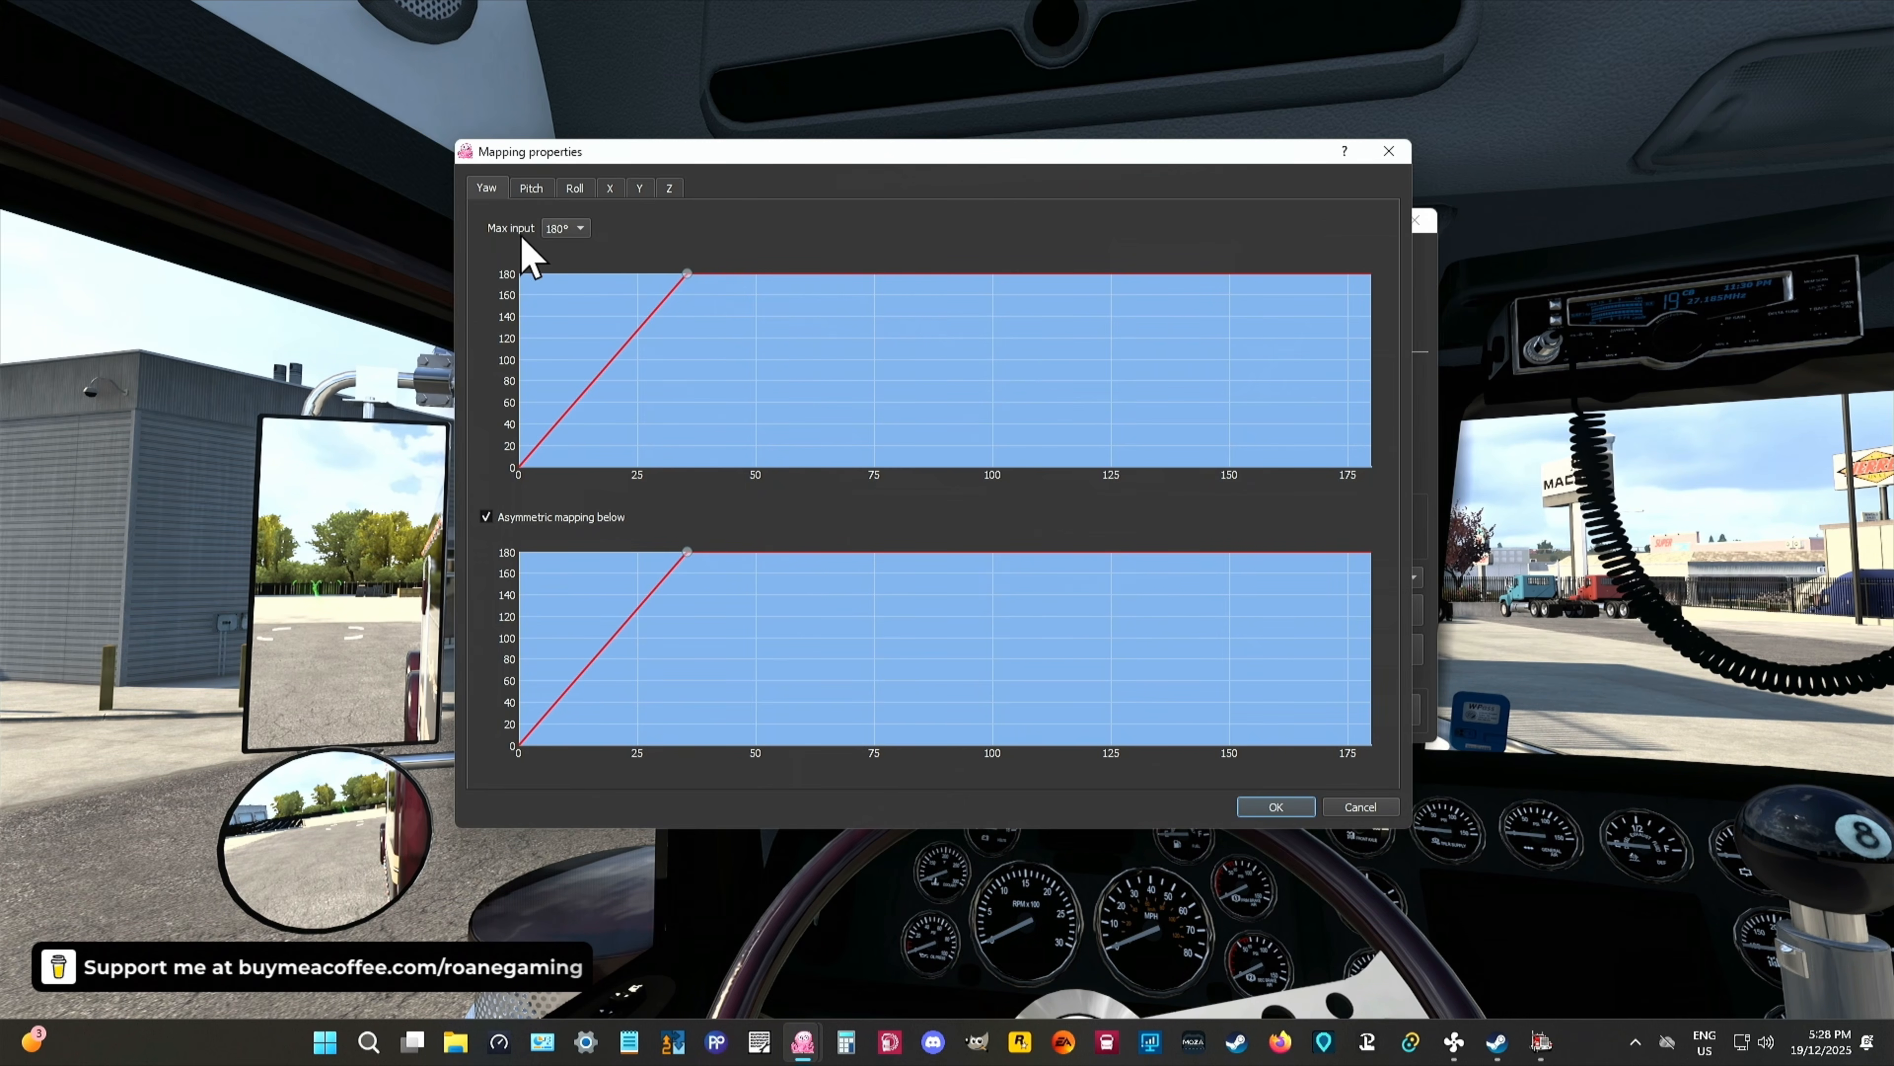
{"action": "left_click", "coordinate": [1389, 151]}
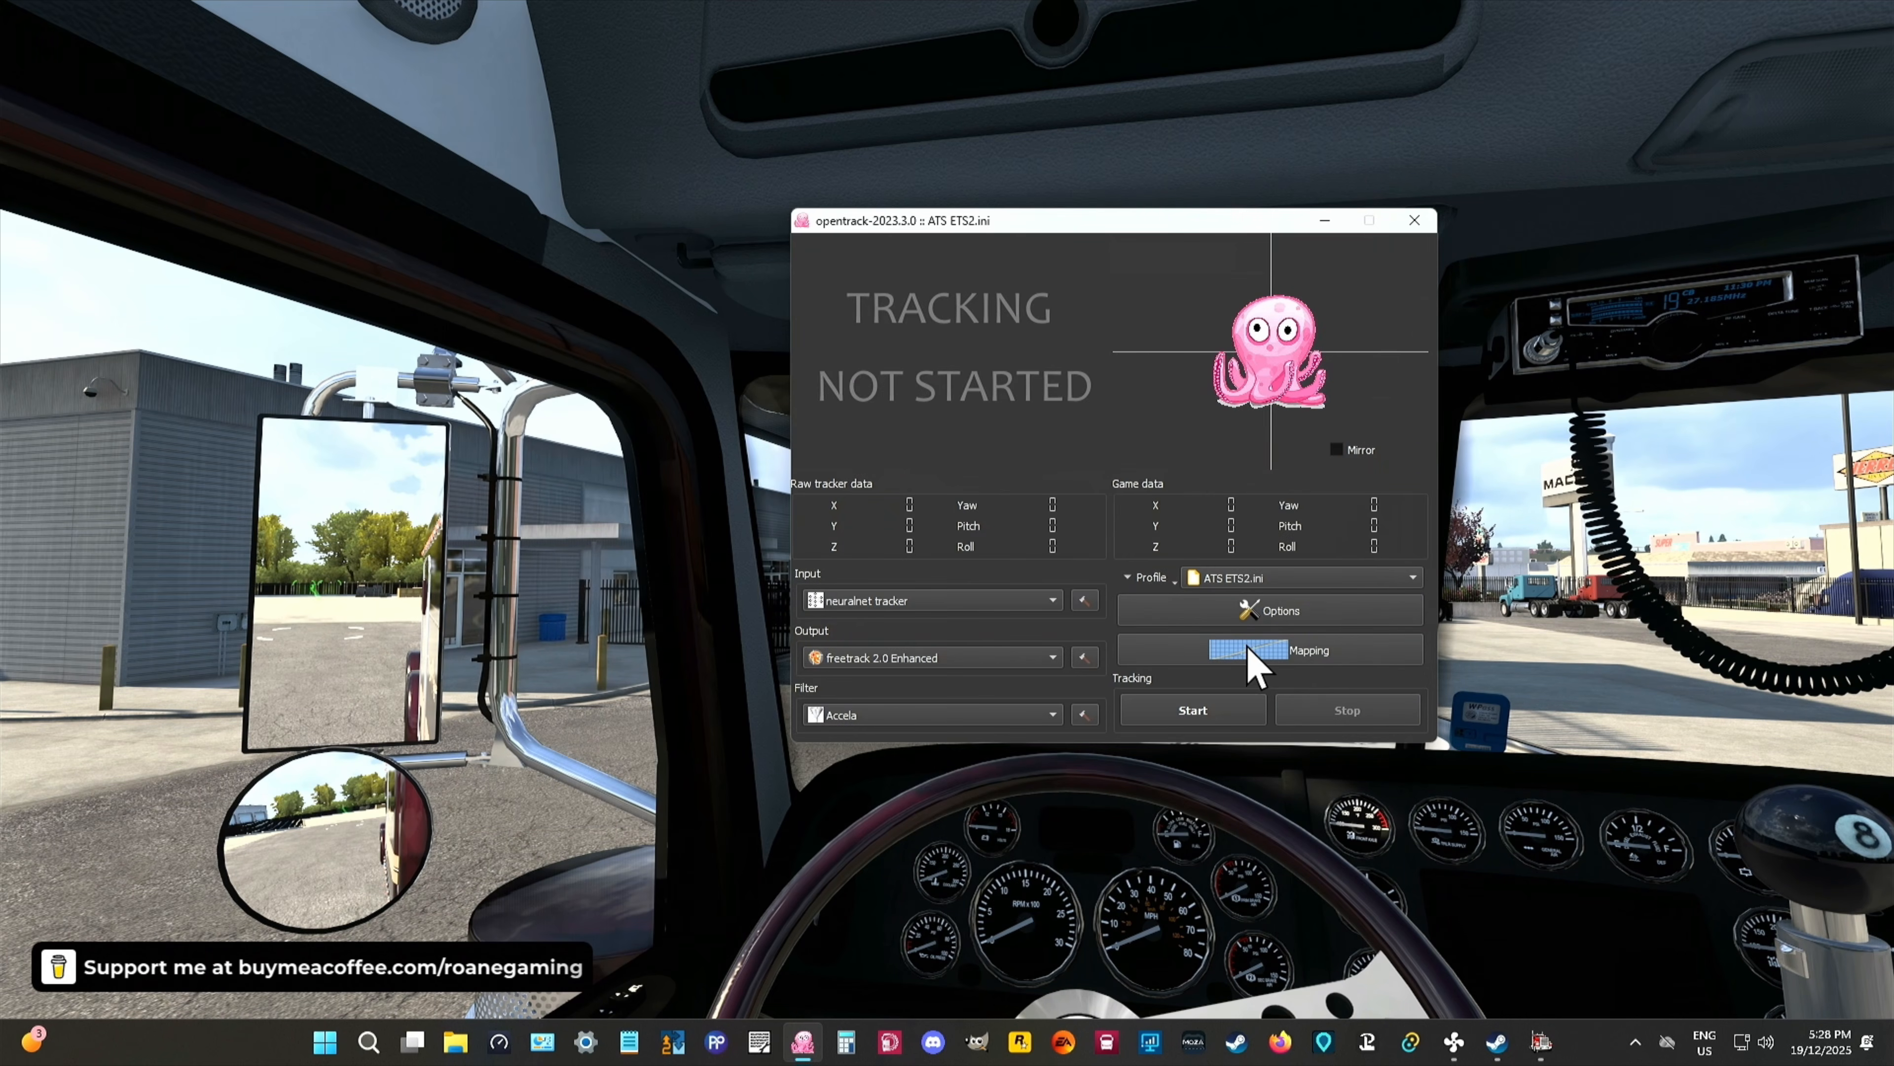
{"action": "left_click", "coordinate": [1266, 656]}
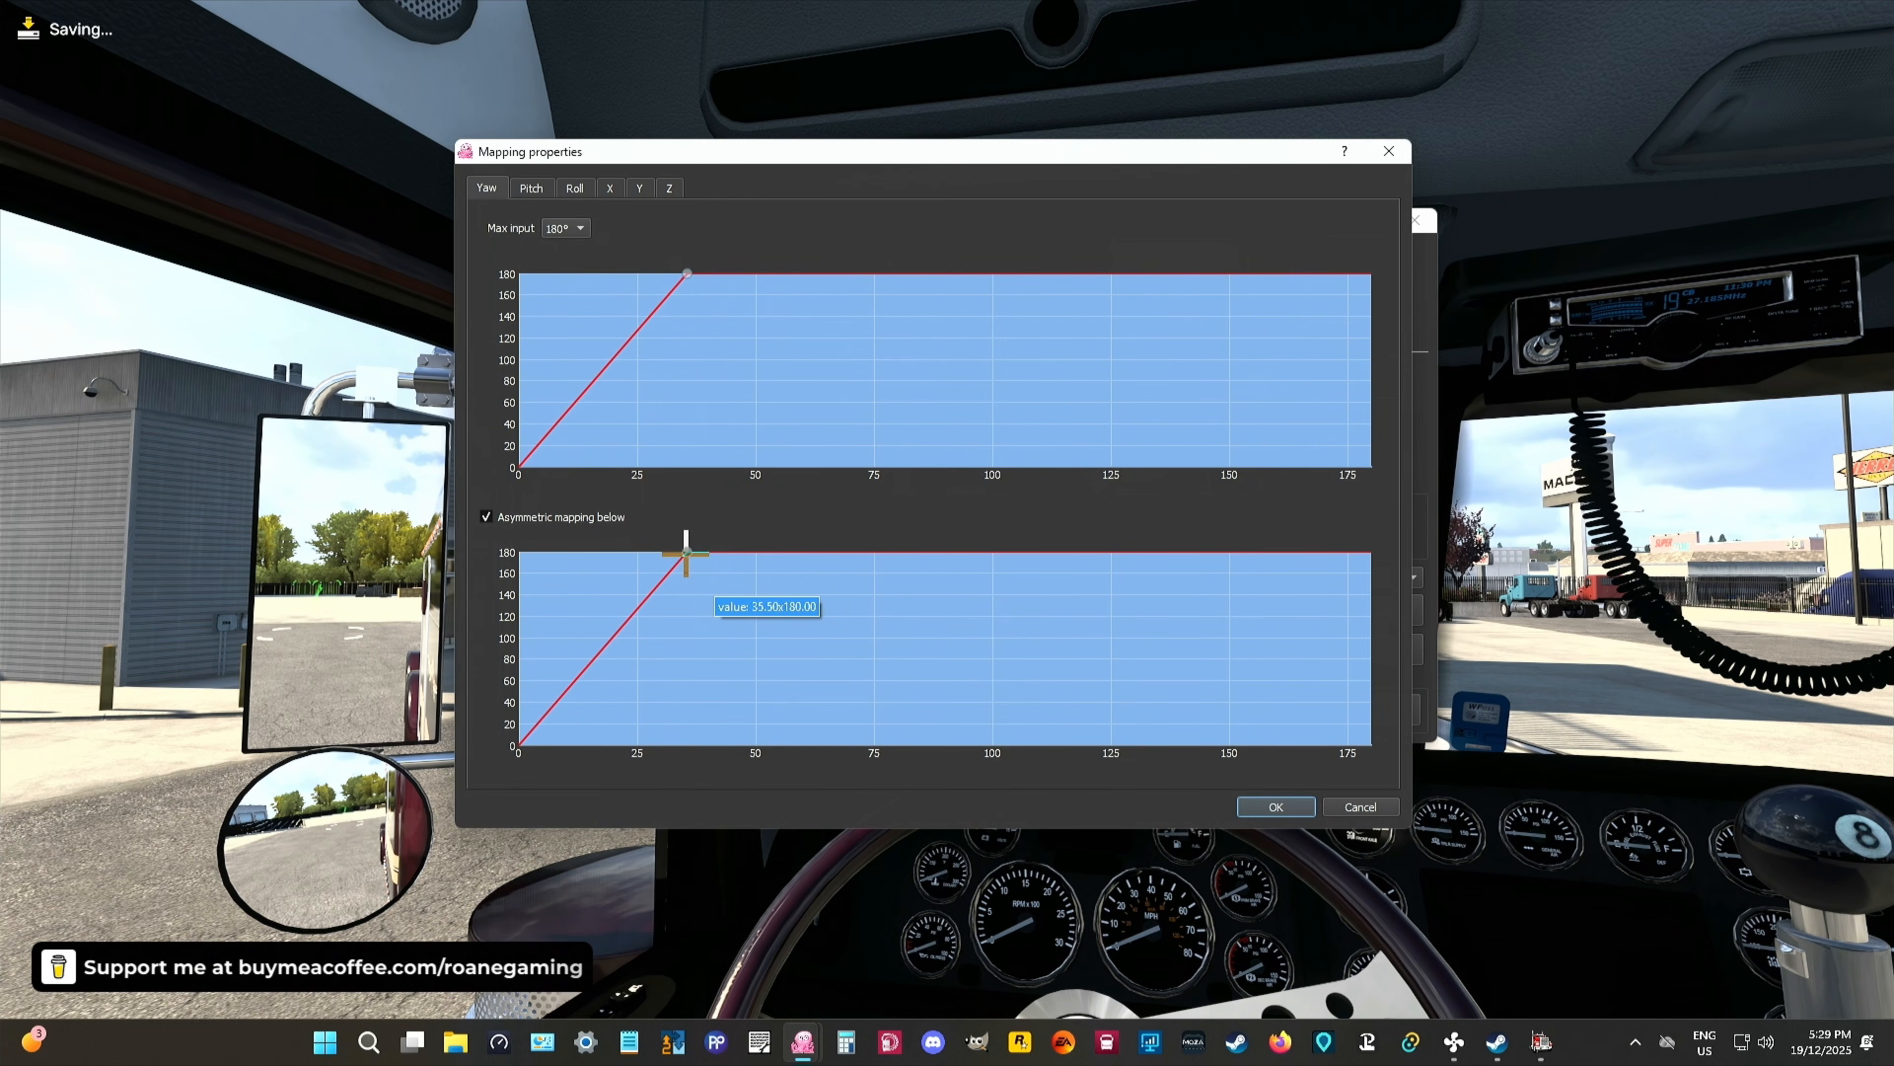
{"action": "mouse_move", "coordinate": [687, 552]}
{"action": "left_mouse_down"}
{"action": "mouse_move", "coordinate": [702, 552]}
{"action": "mouse_move", "coordinate": [687, 552]}
{"action": "left_mouse_up"}
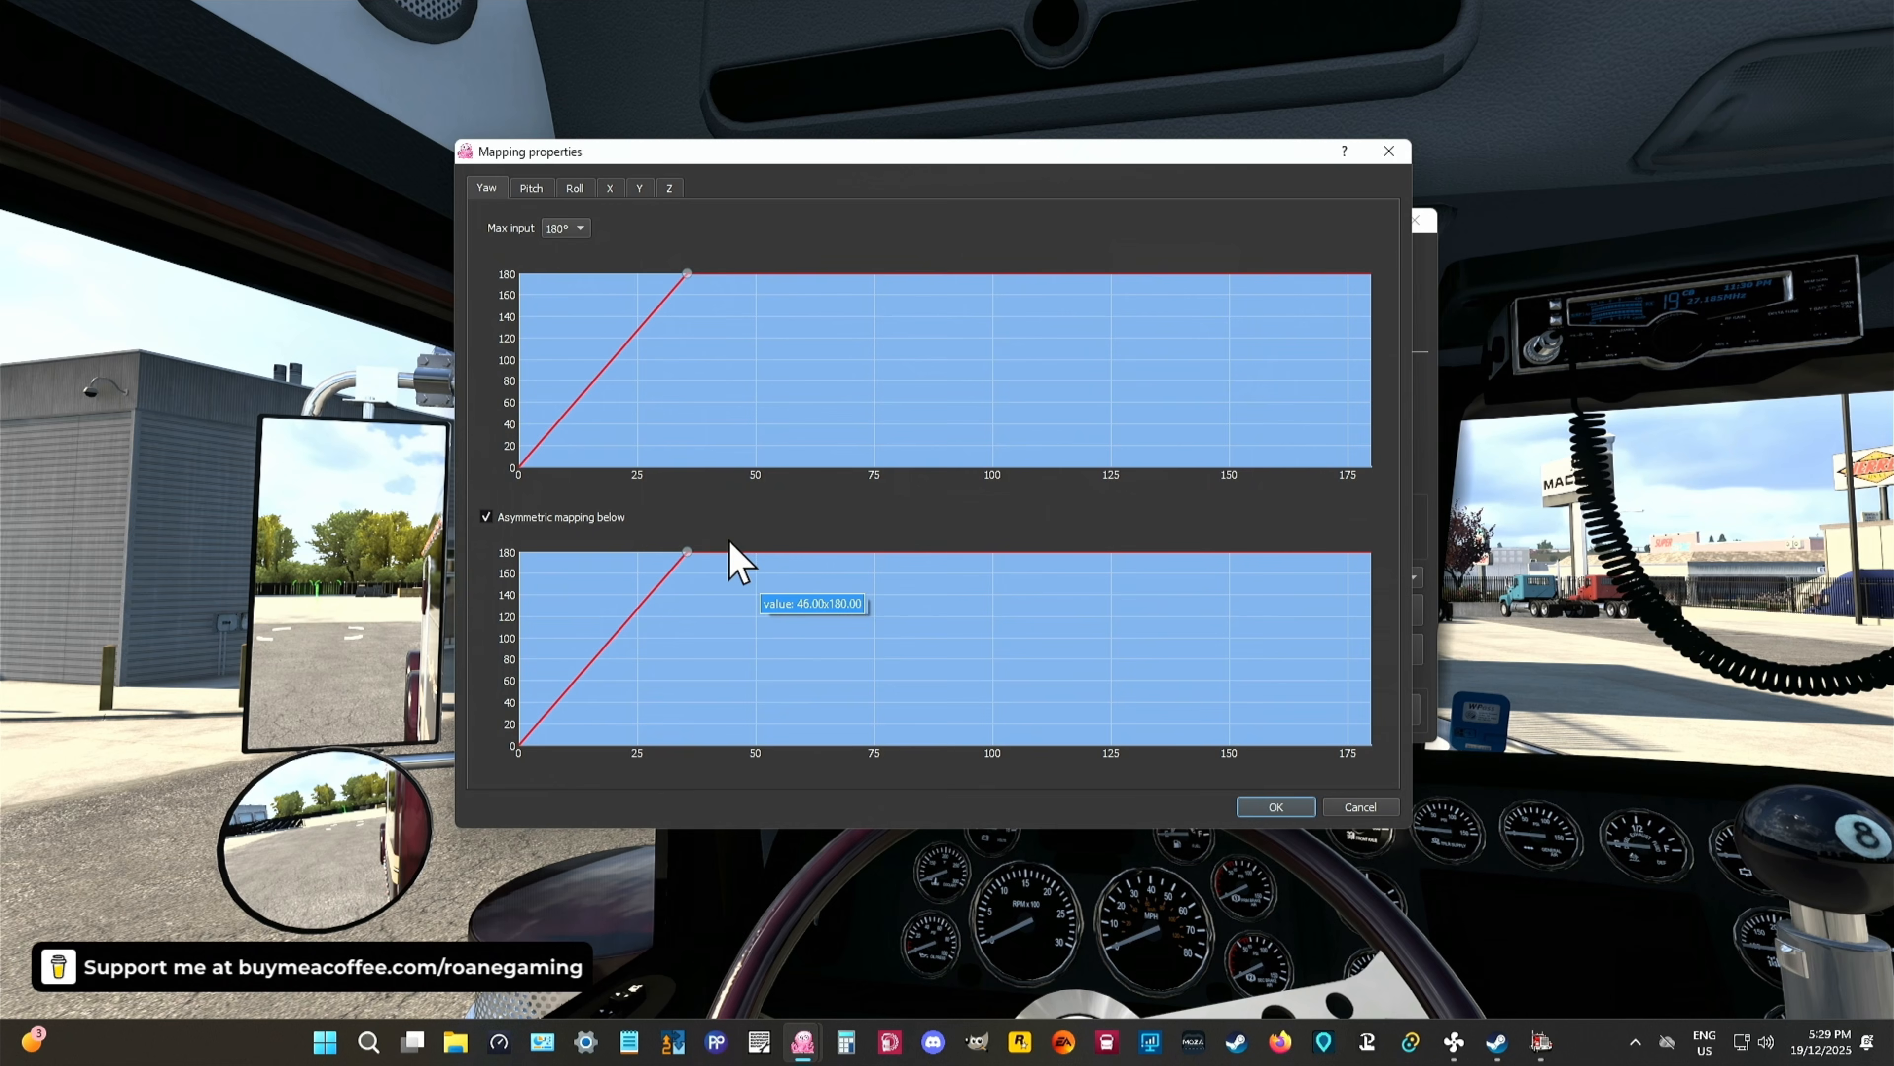
{"action": "left_click", "coordinate": [621, 629]}
{"action": "left_click_drag", "start_coordinate": [621, 629], "coordinate": [642, 649]}
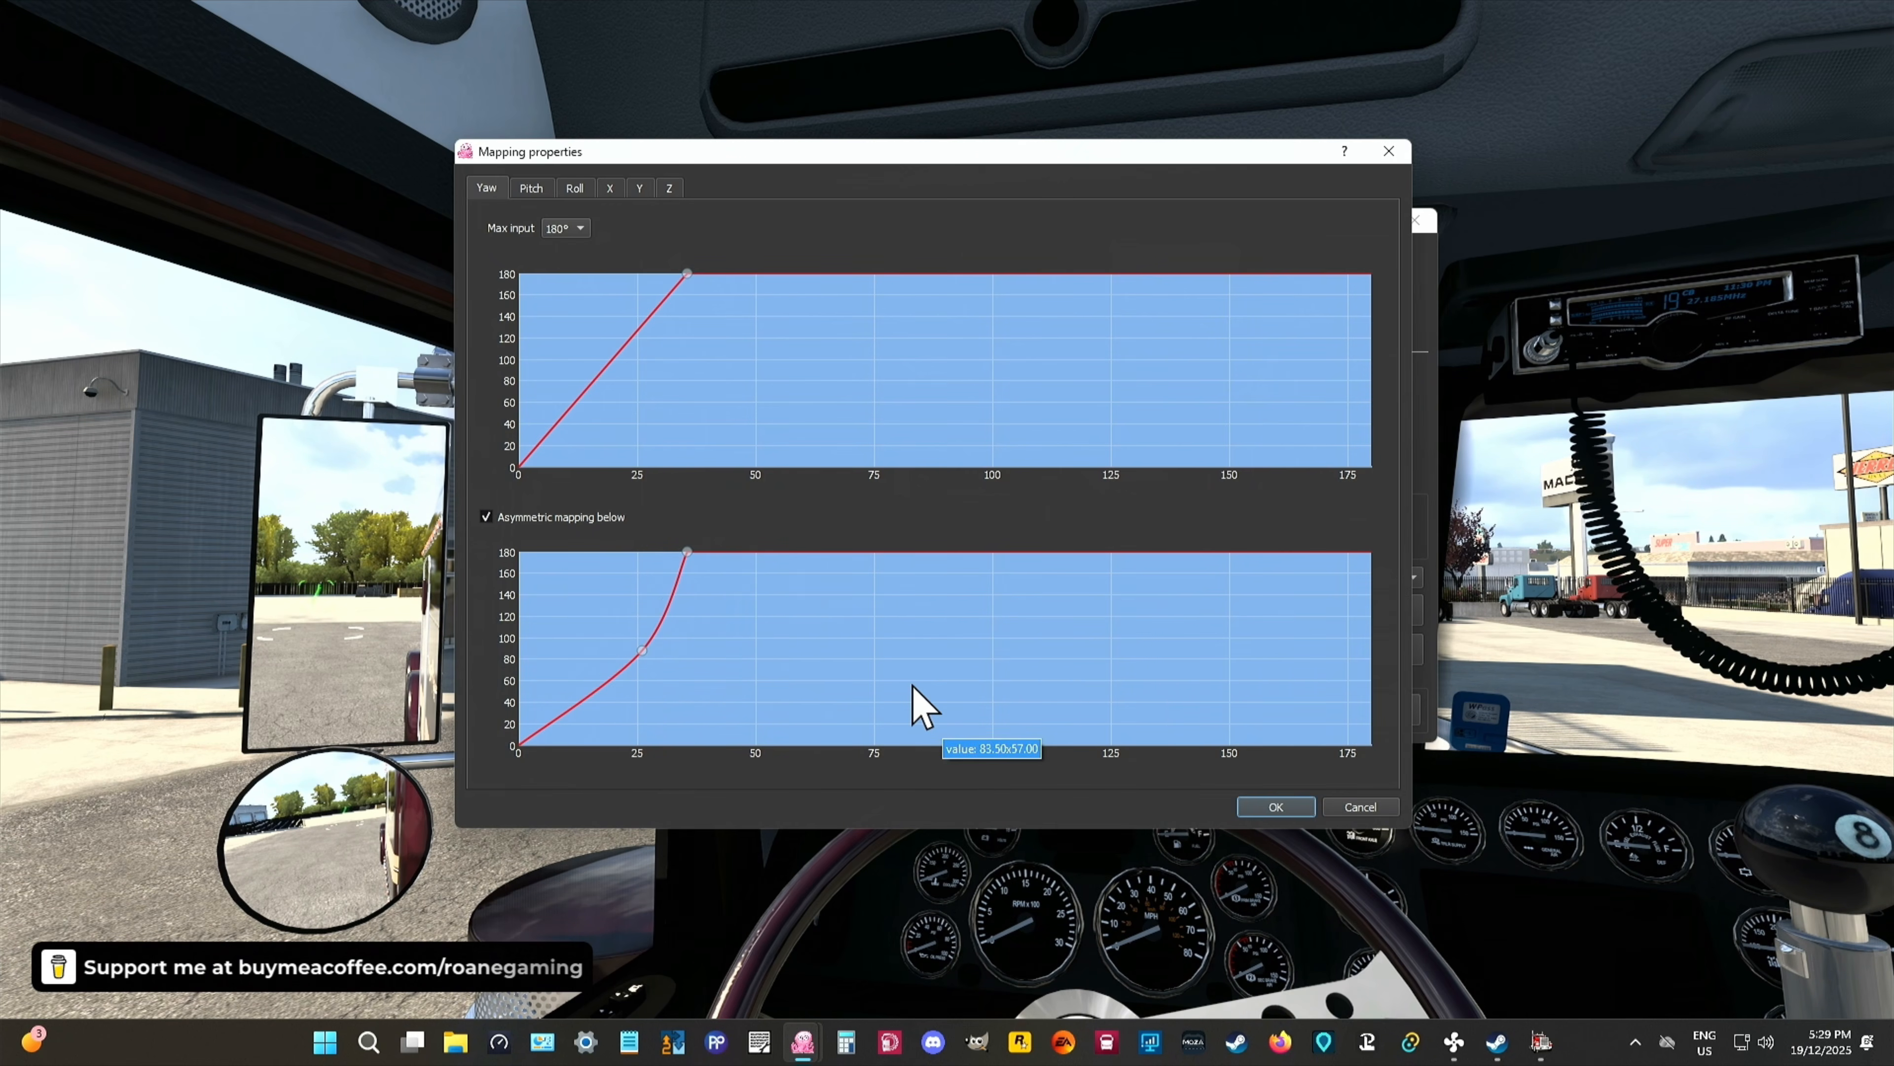
Step: Remove the added bend point from the asymmetric yaw mapping curve, restoring its straight slope
{"action": "right_click", "coordinate": [642, 651]}
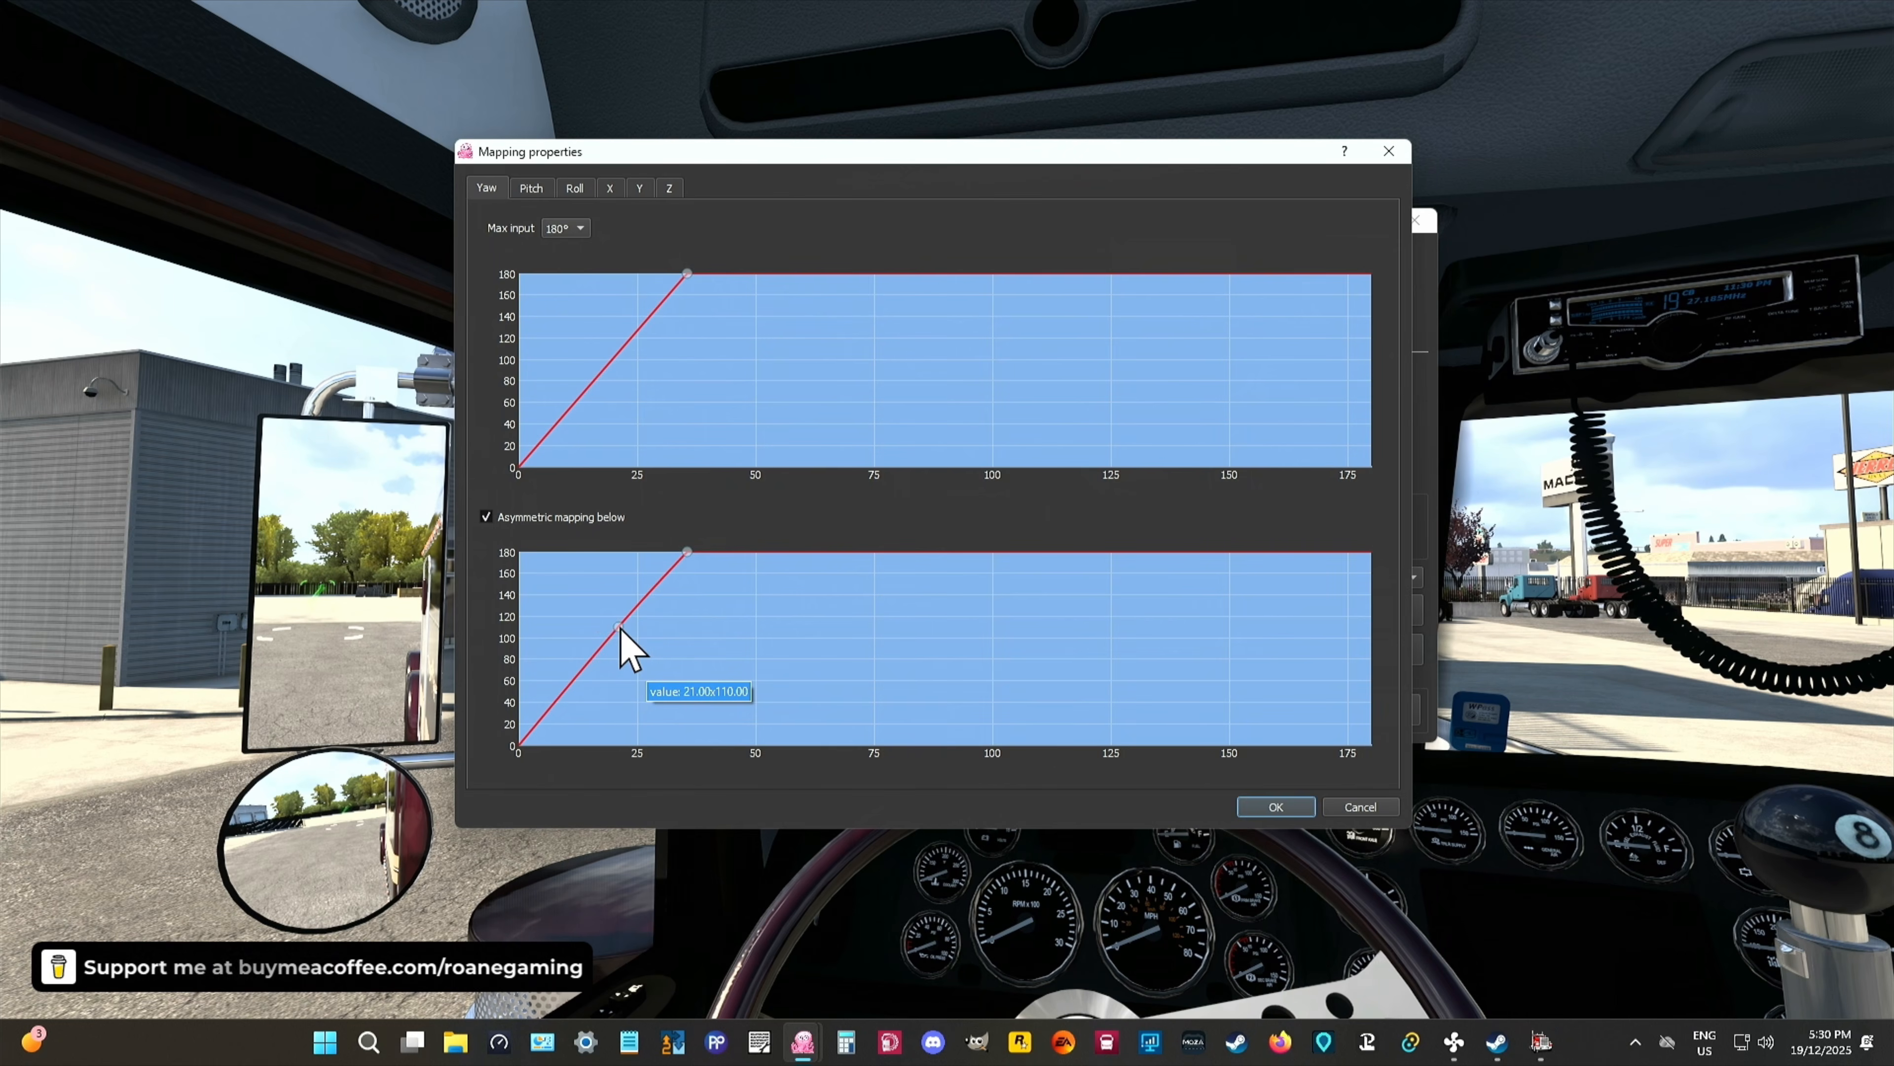
{"action": "mouse_move", "coordinate": [621, 628]}
{"action": "left_mouse_down"}
{"action": "mouse_move", "coordinate": [652, 653]}
{"action": "mouse_move", "coordinate": [593, 618]}
{"action": "mouse_move", "coordinate": [647, 649]}
{"action": "mouse_move", "coordinate": [621, 631]}
{"action": "left_mouse_up"}
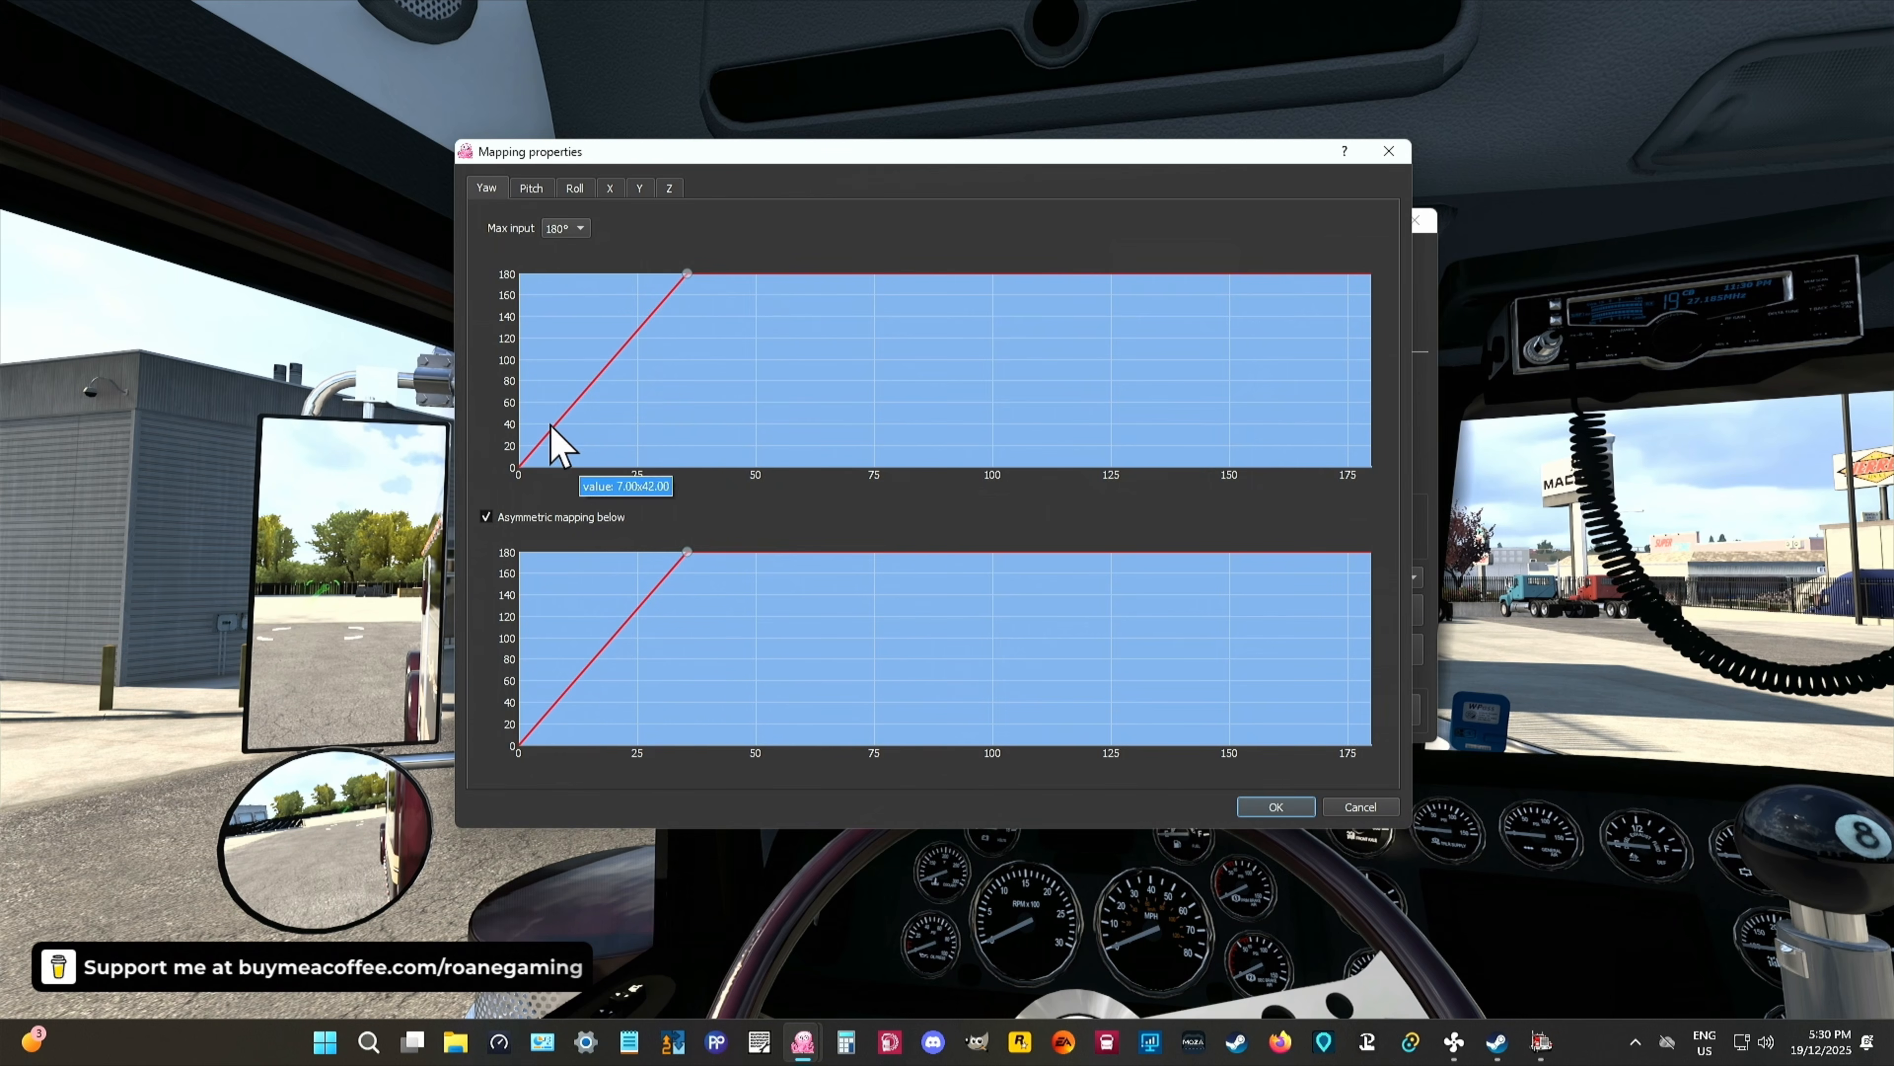
Step: Compare the yaw and pitch mapping curves and accept the mapping properties
{"action": "left_click", "coordinate": [530, 187]}
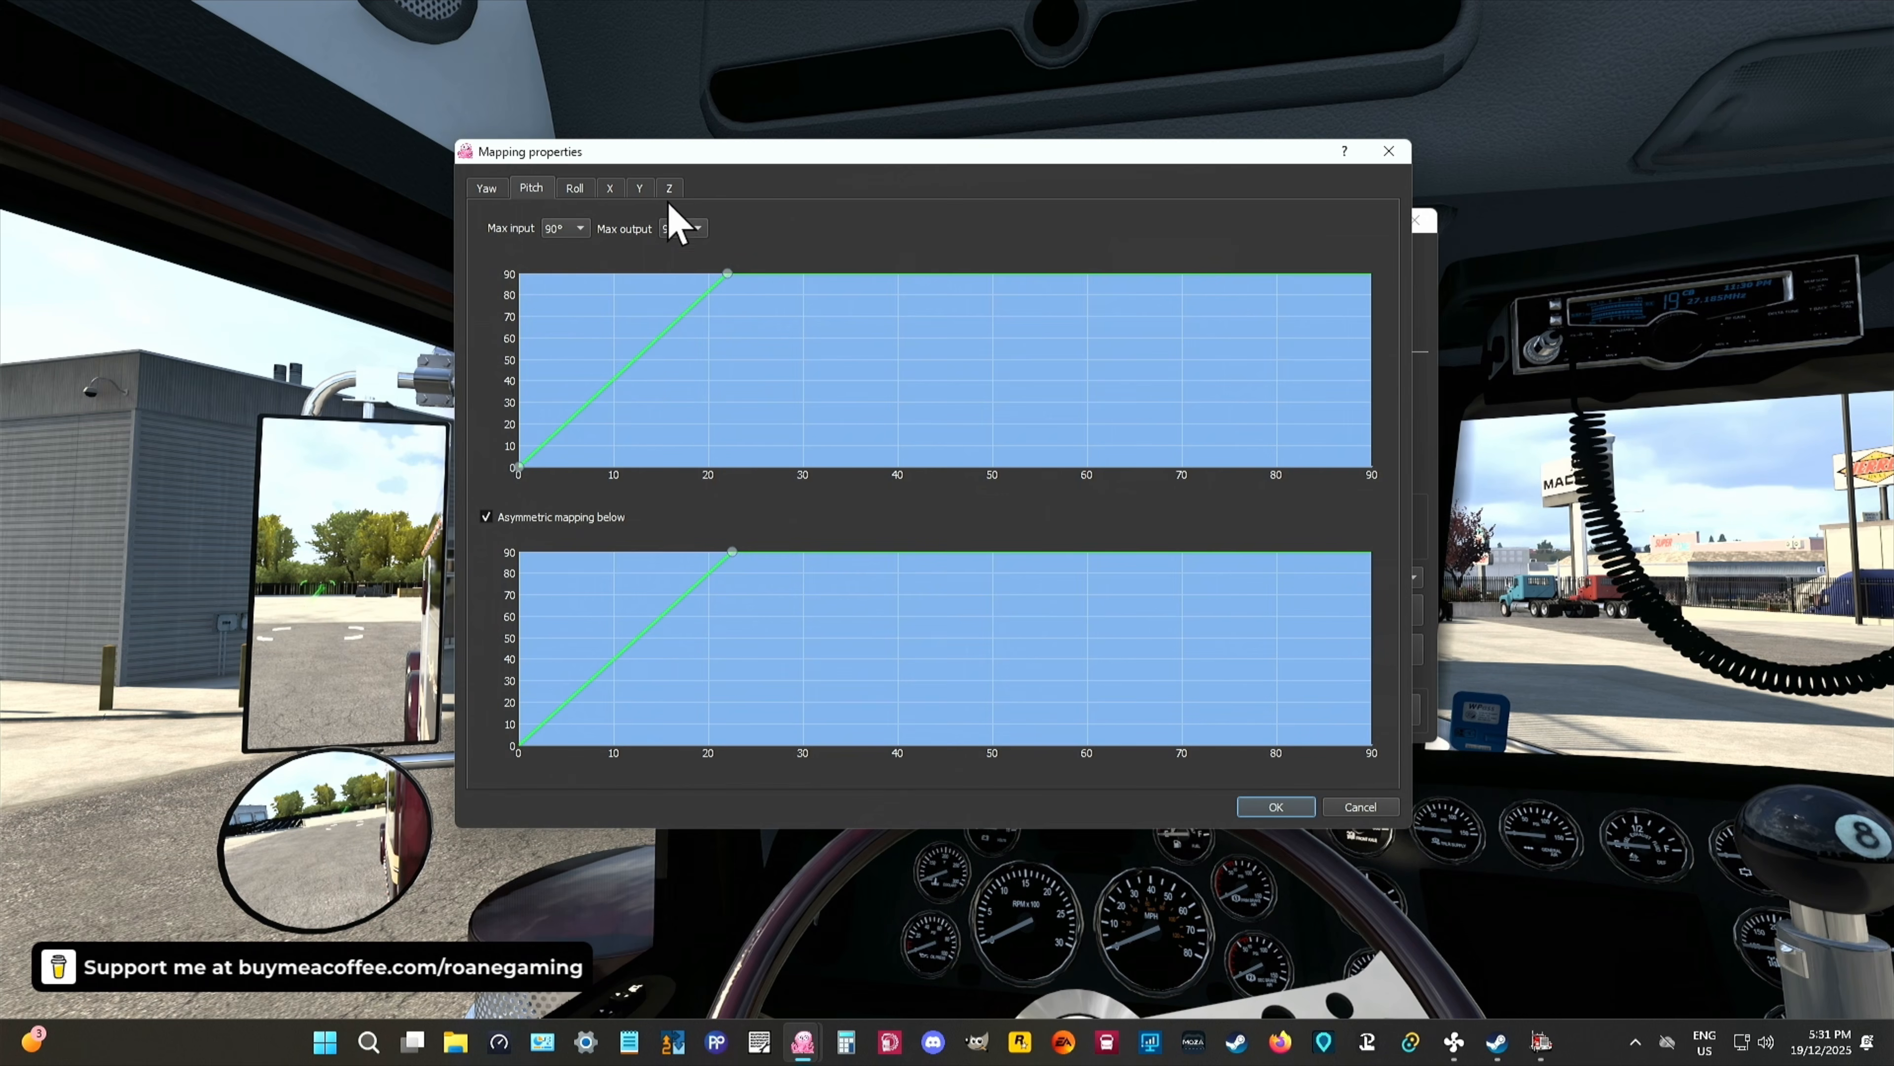
{"action": "left_click", "coordinate": [488, 190]}
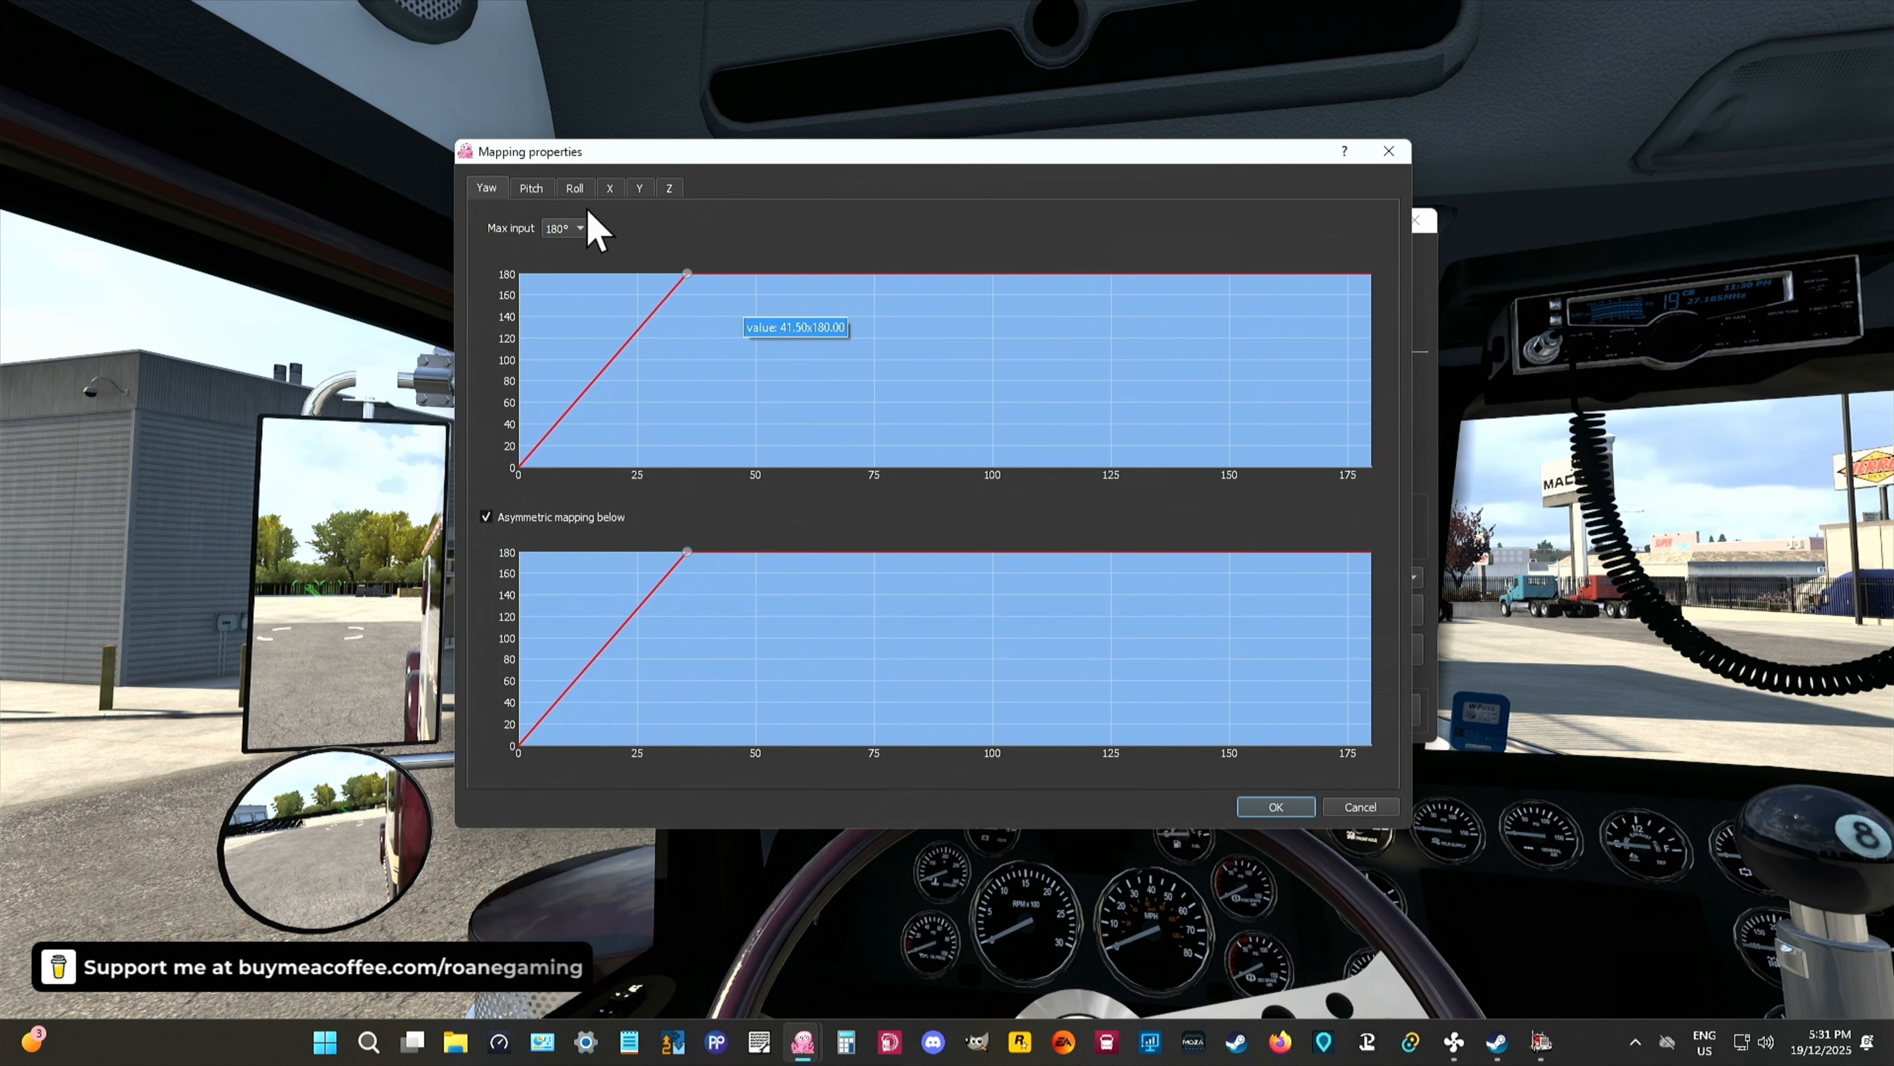
{"action": "left_click", "coordinate": [531, 188]}
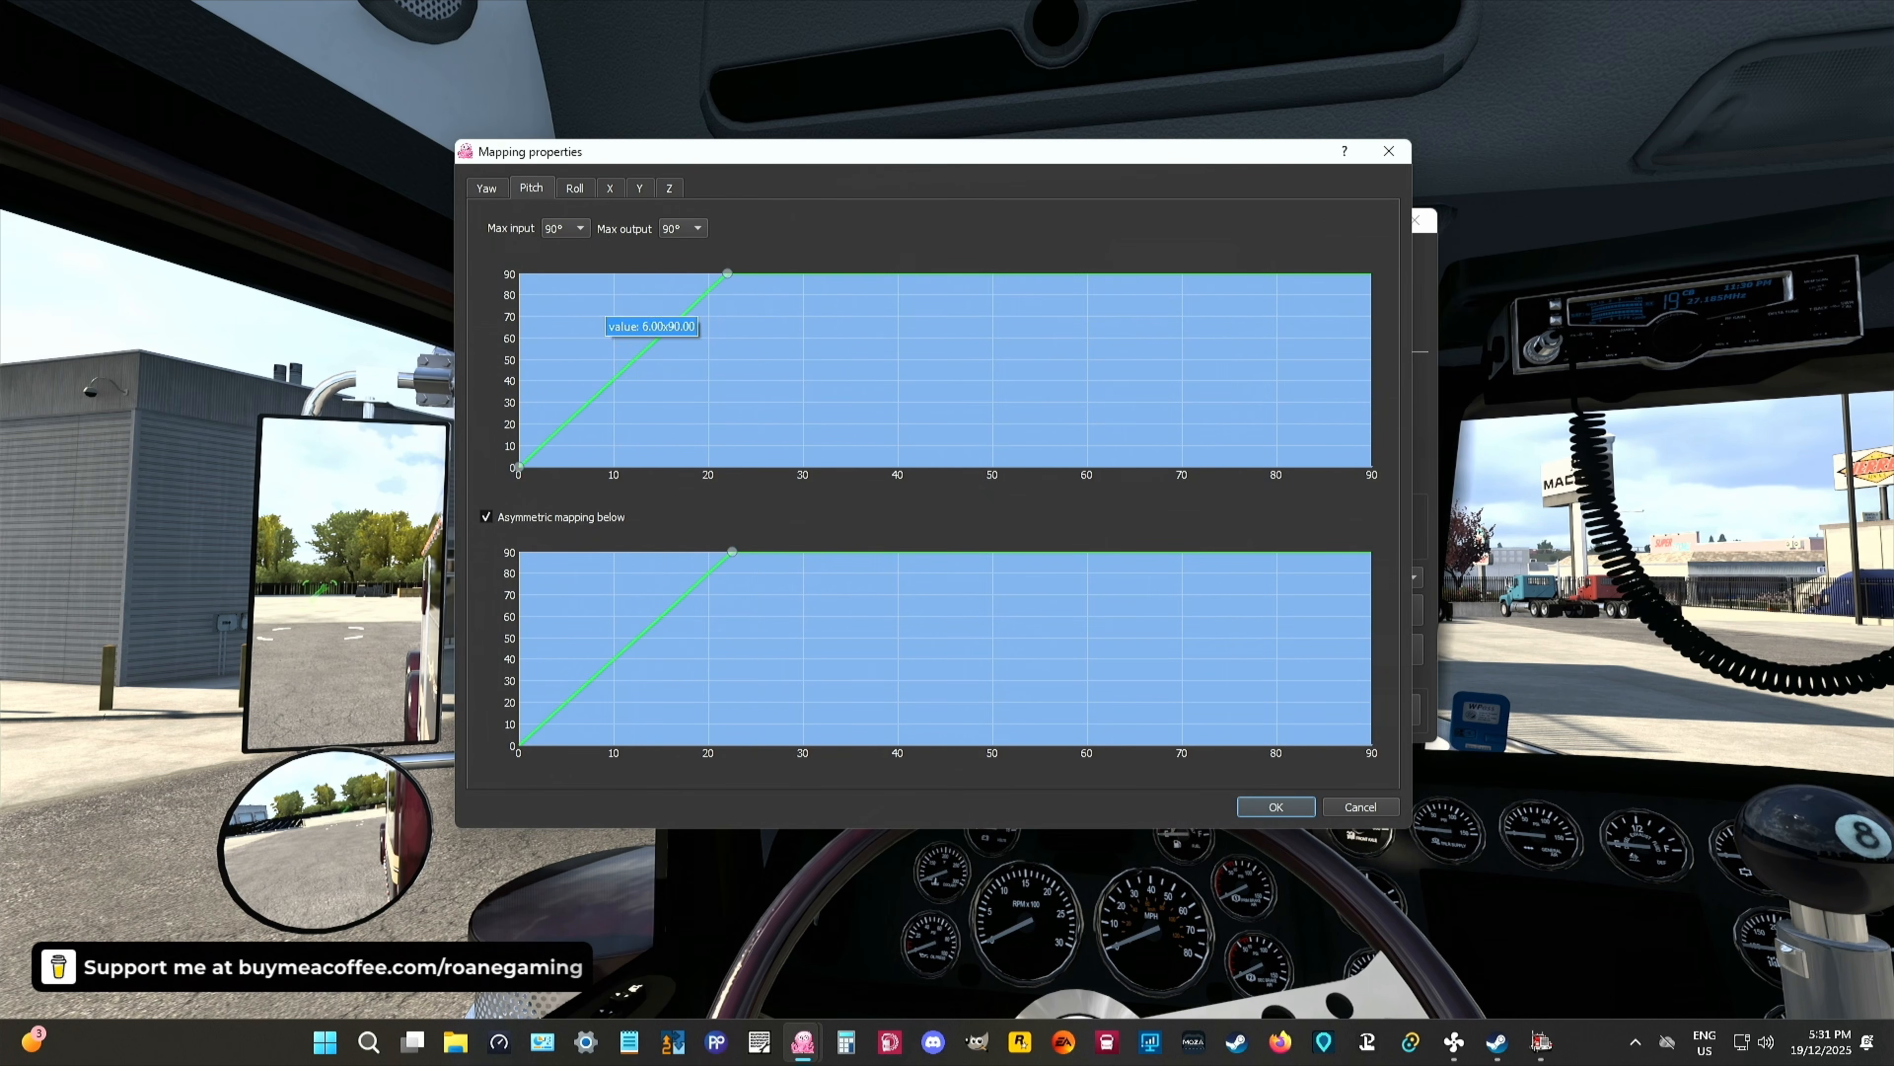
{"action": "left_click", "coordinate": [488, 191]}
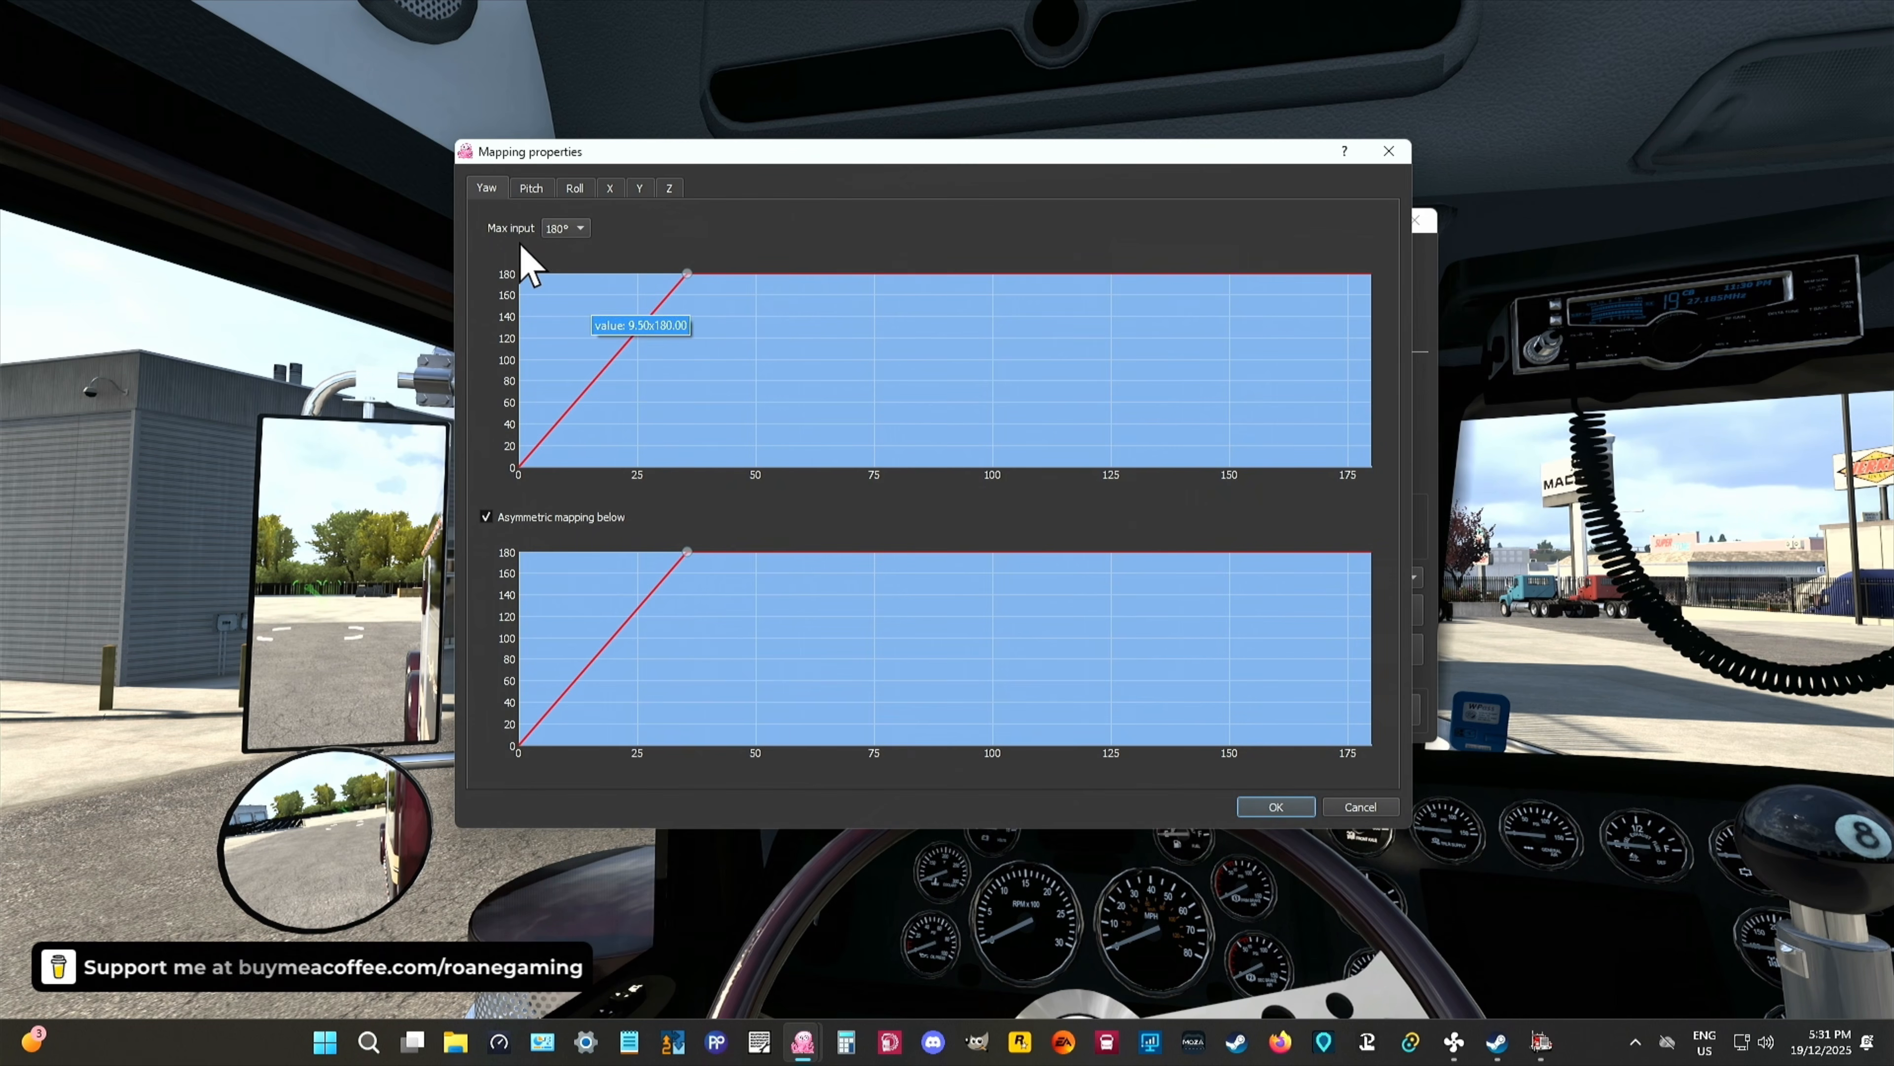
{"action": "left_click", "coordinate": [531, 189]}
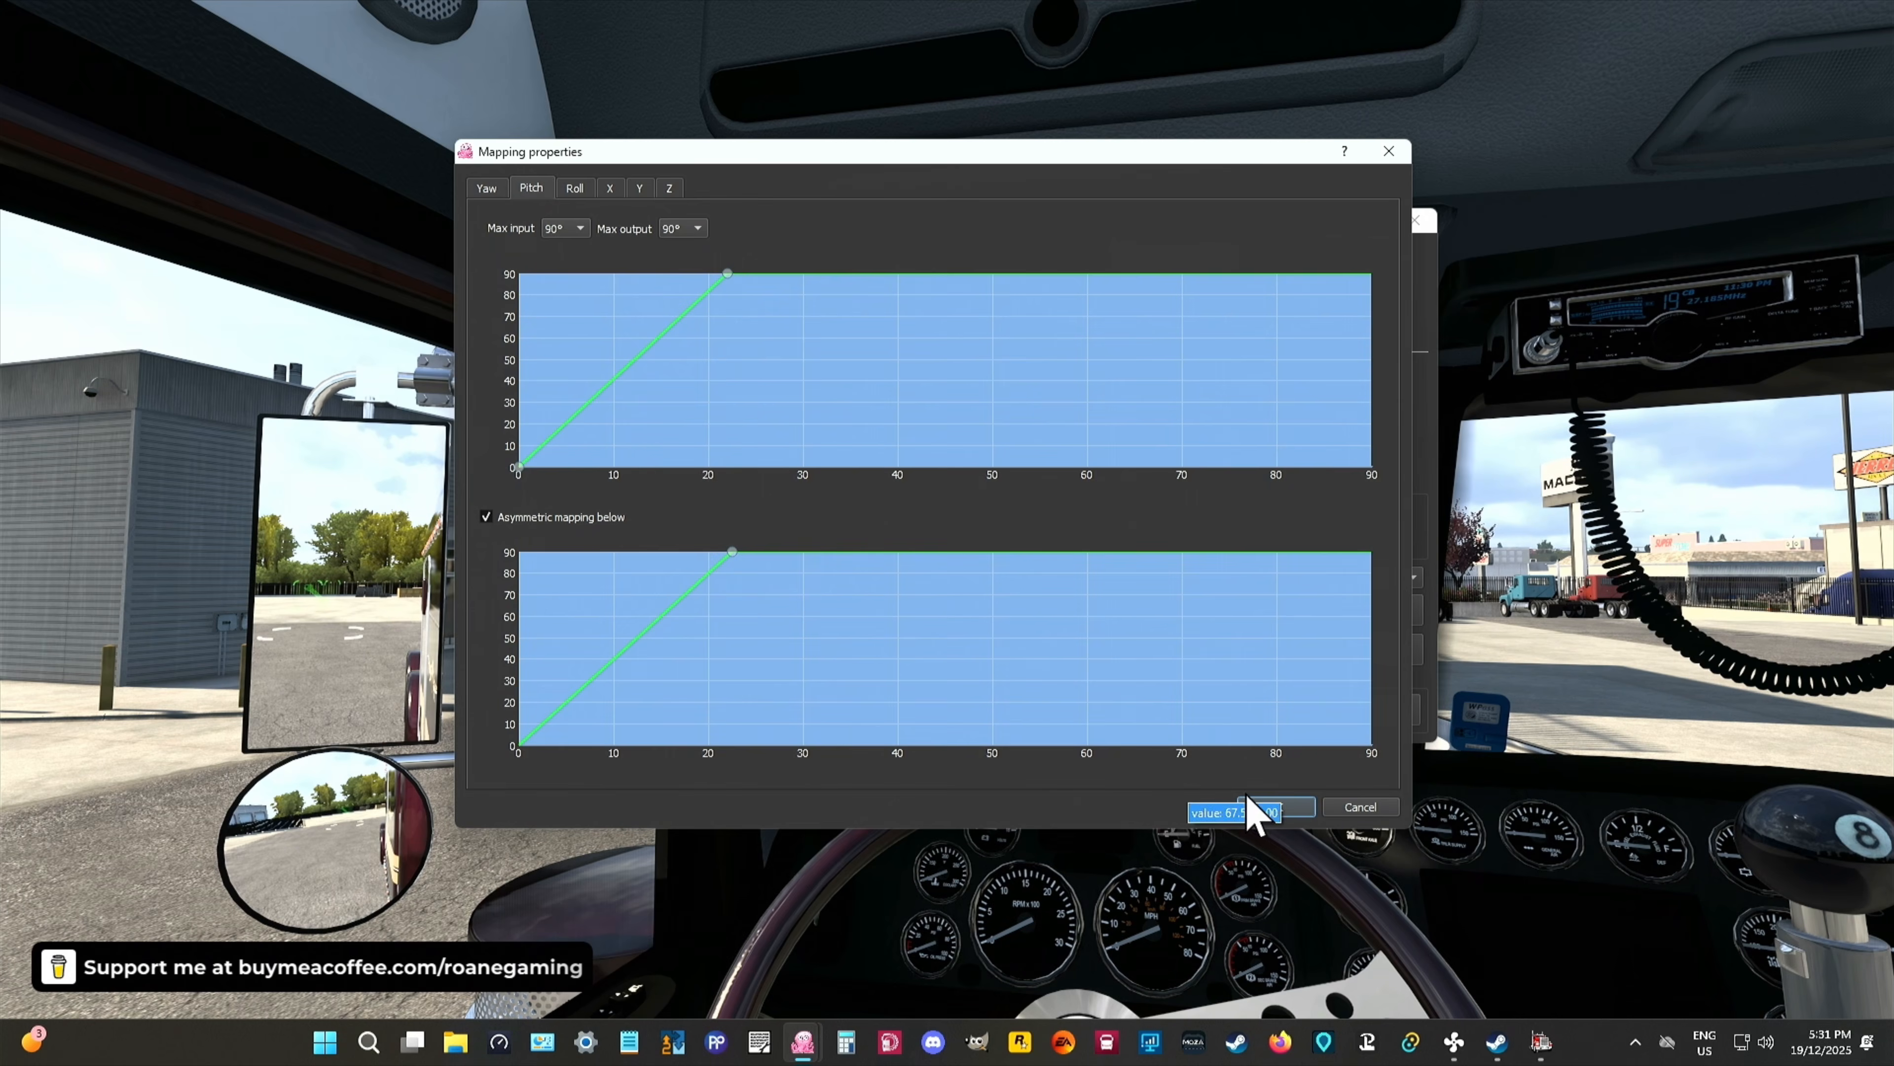
{"action": "left_click", "coordinate": [1276, 807]}
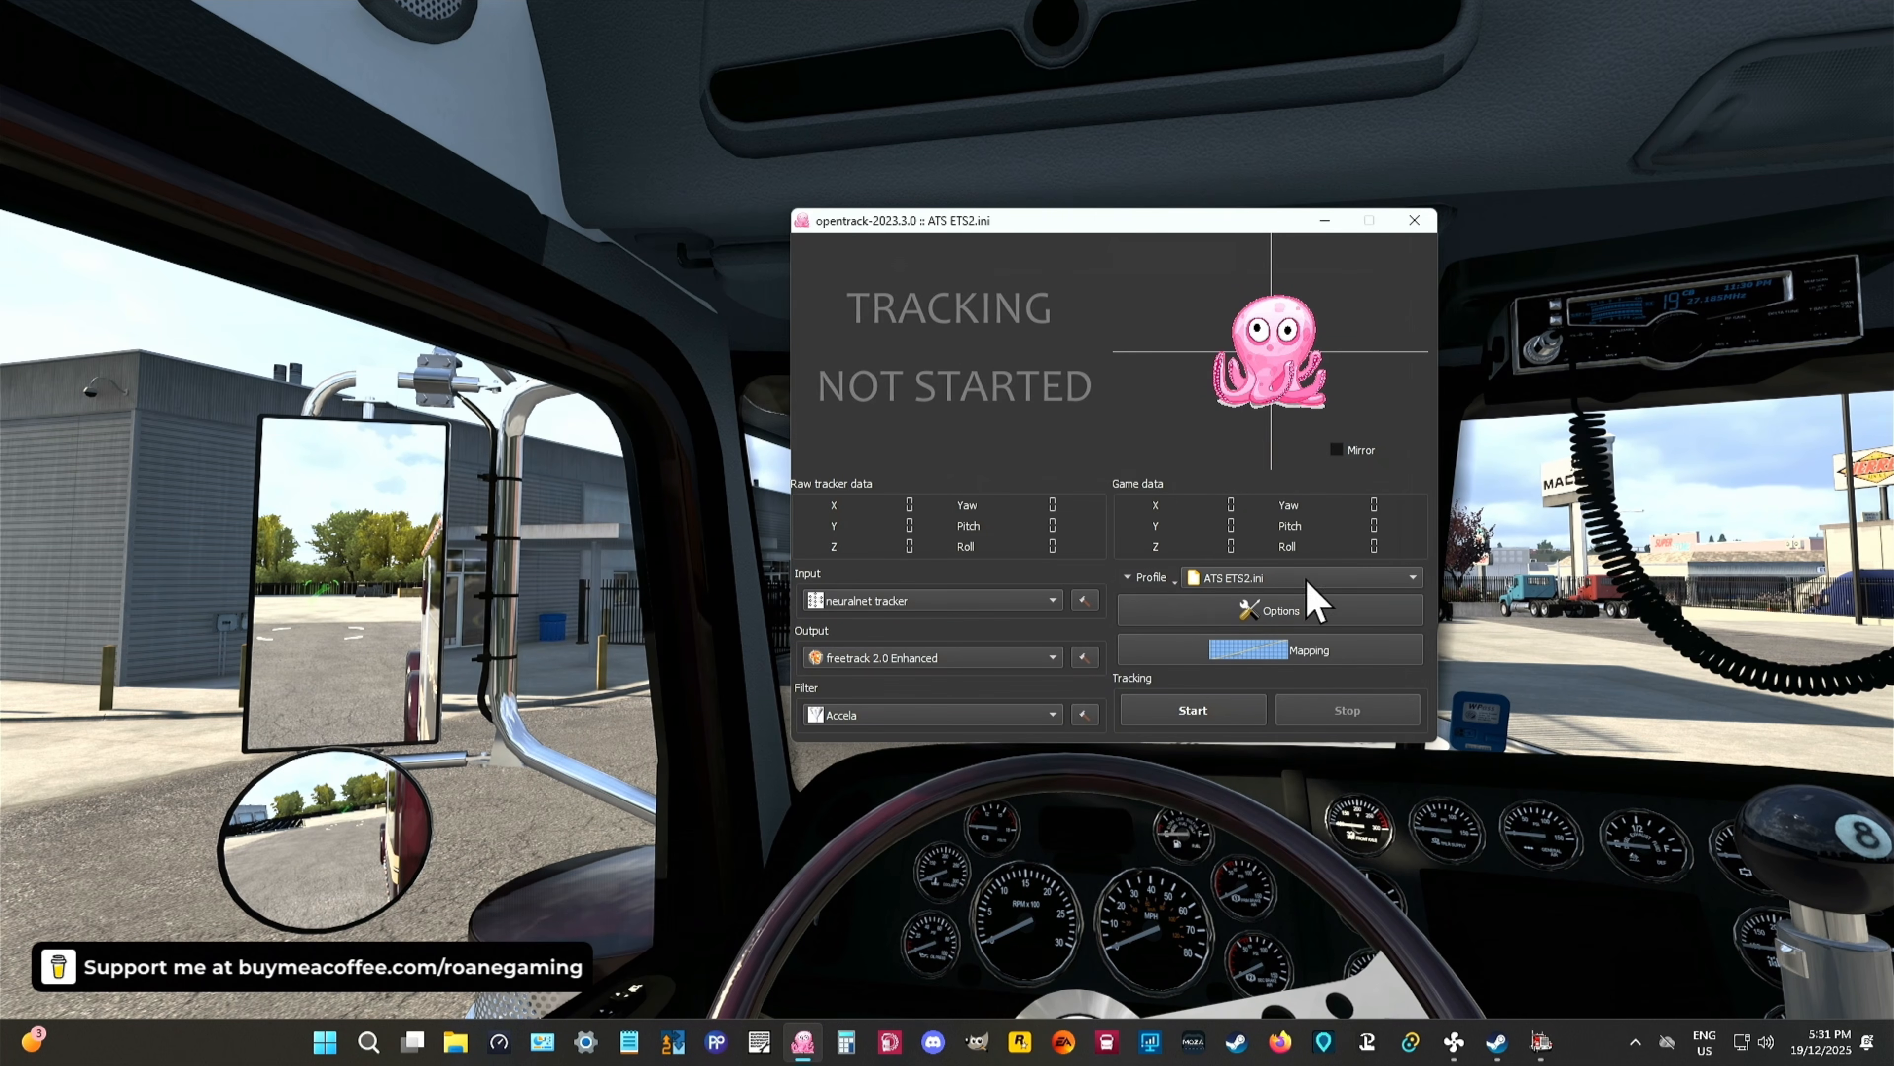
Step: Create a copied configuration profile from ATS ETS2.ini with the file name test
{"action": "left_click", "coordinate": [1156, 581]}
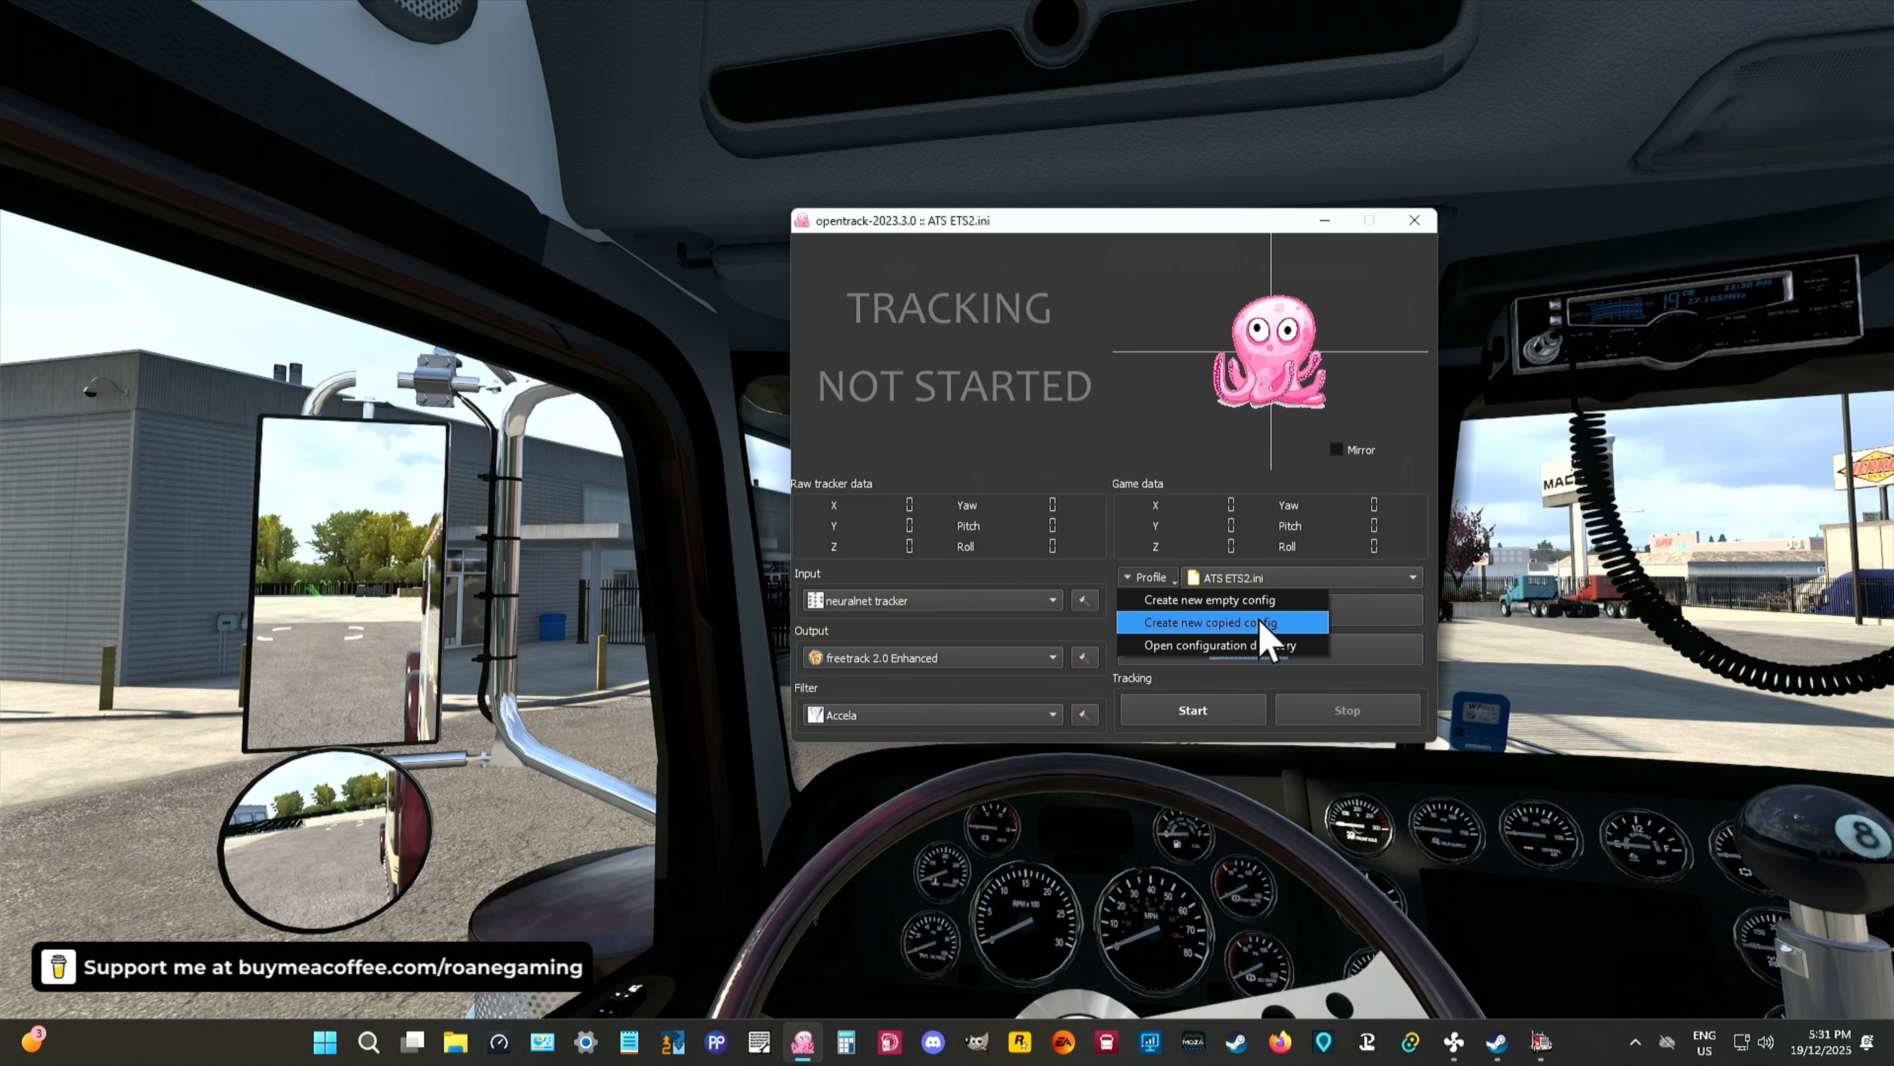
{"action": "left_click", "coordinate": [1231, 625]}
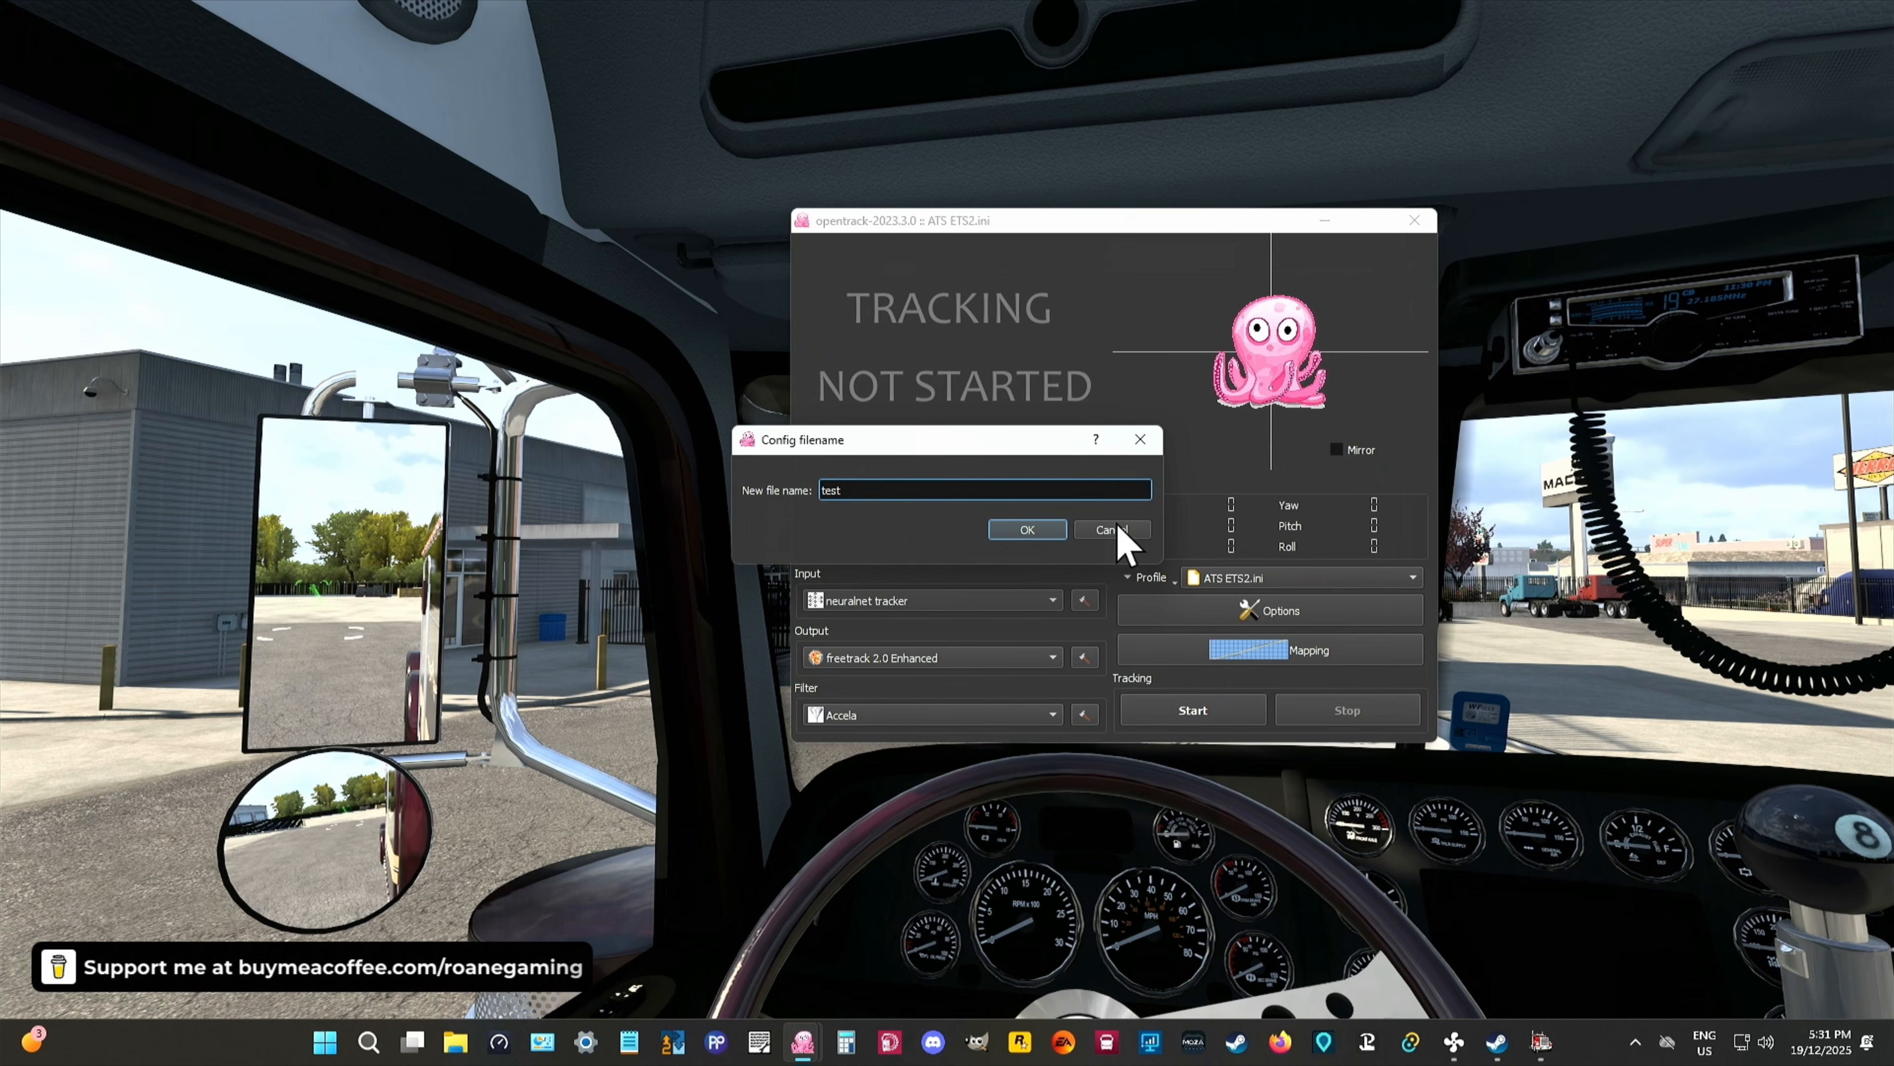
{"action": "left_click", "coordinate": [1028, 526]}
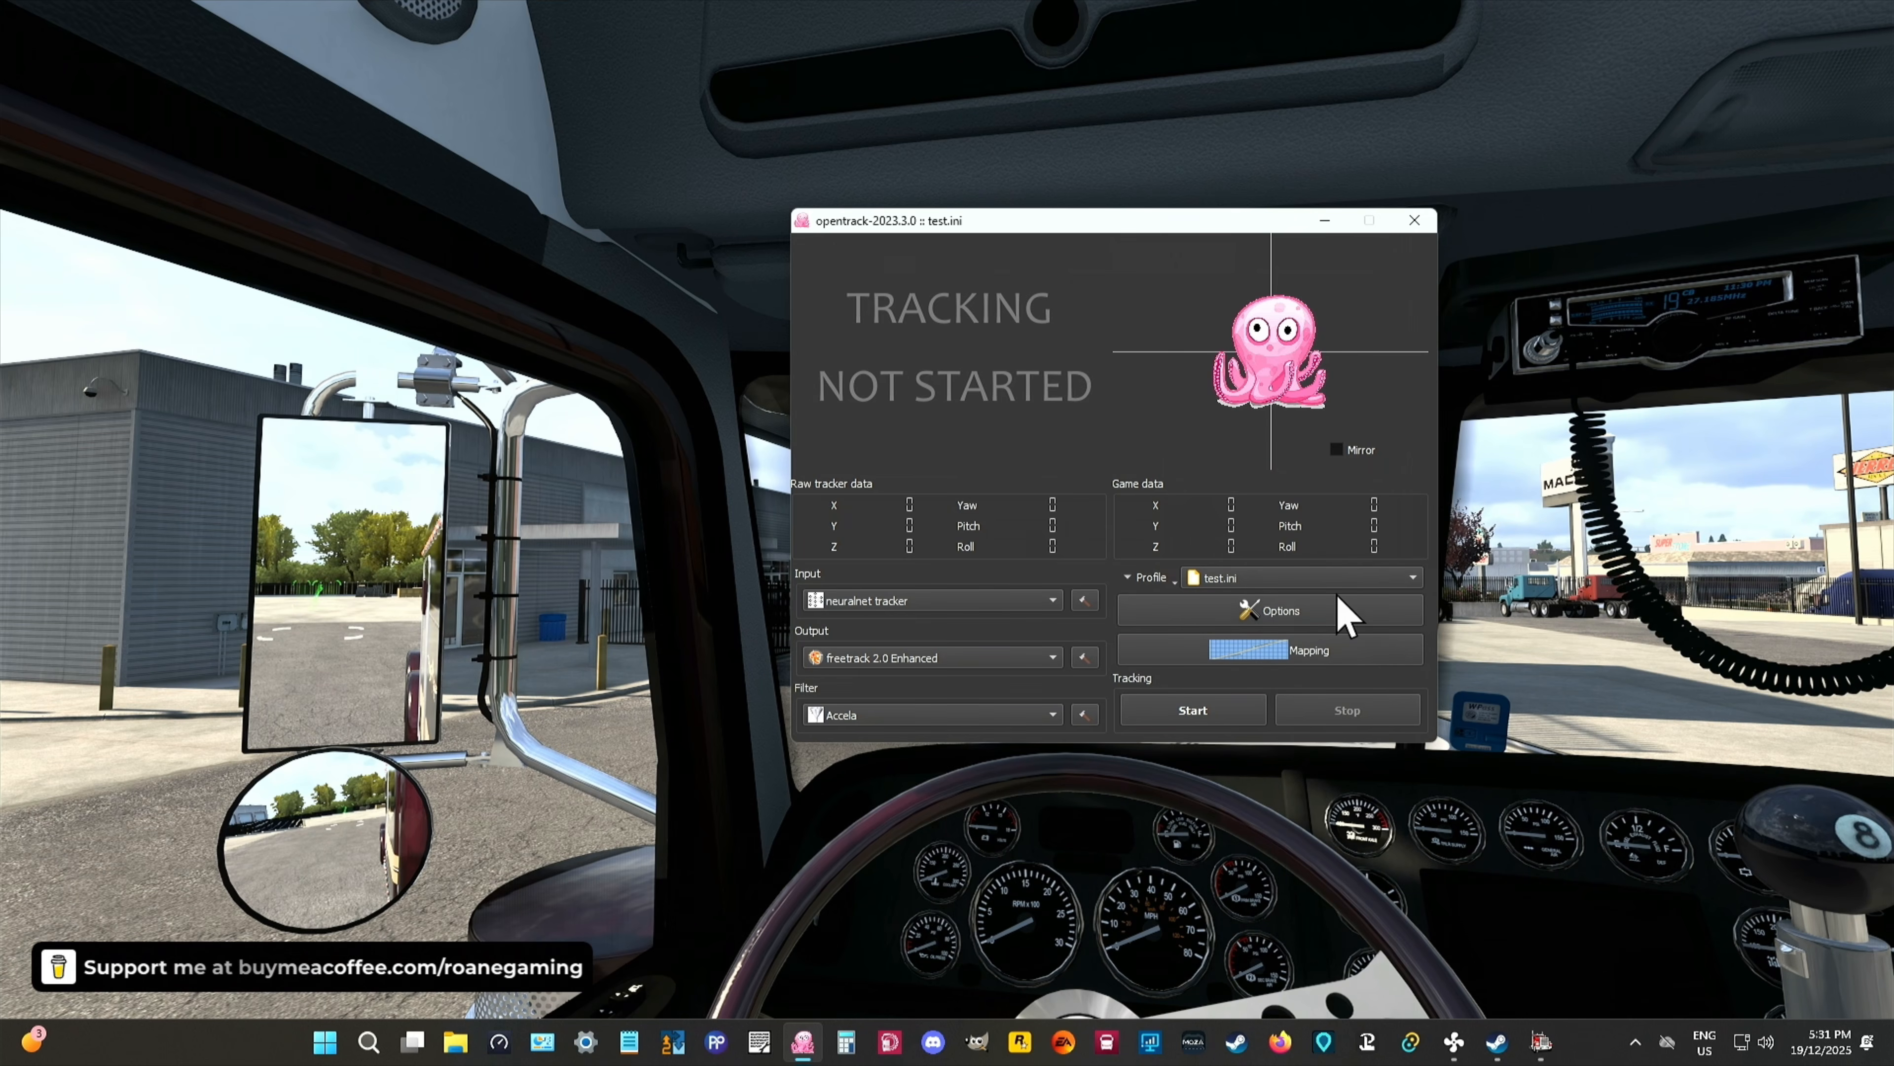
Step: Assign the test.ini profile to eurotrucks2.exe in the game detection options
{"action": "left_click", "coordinate": [1269, 605]}
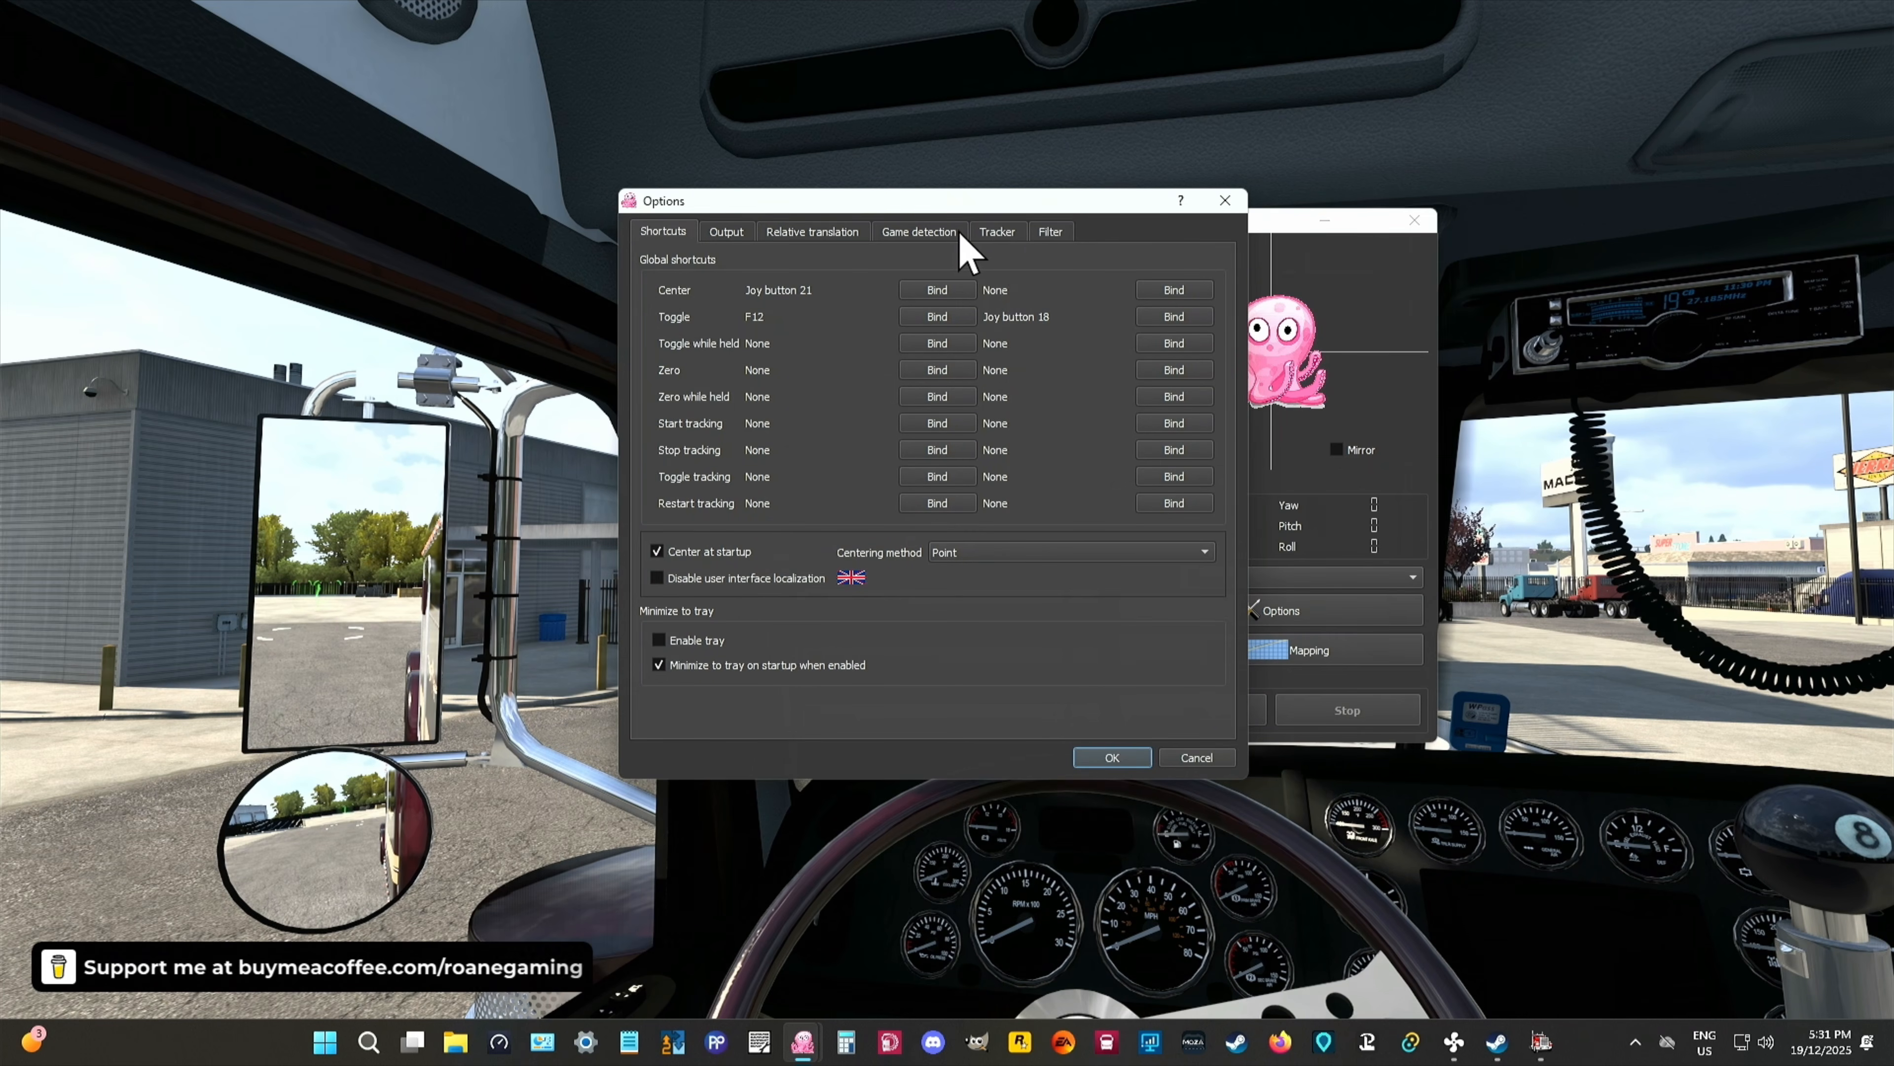
{"action": "left_click", "coordinate": [929, 233]}
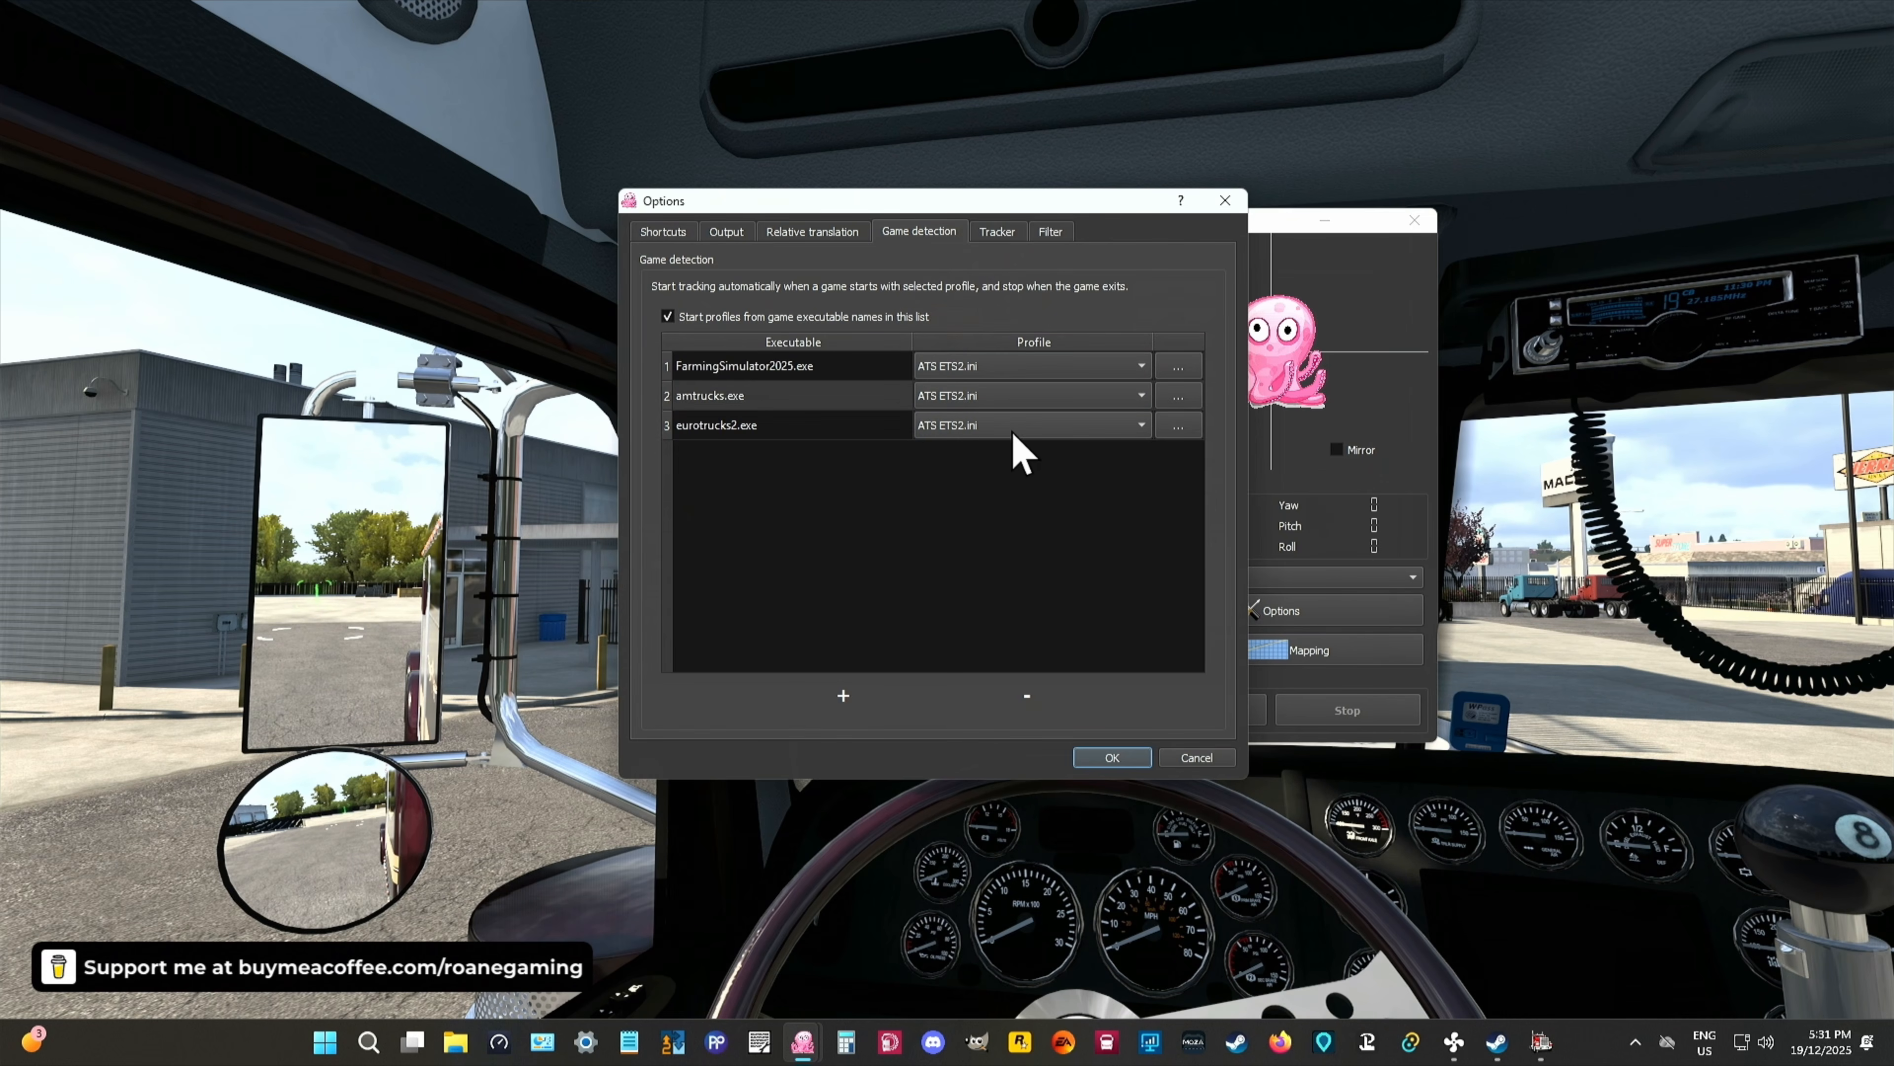
{"action": "left_click", "coordinate": [1135, 431]}
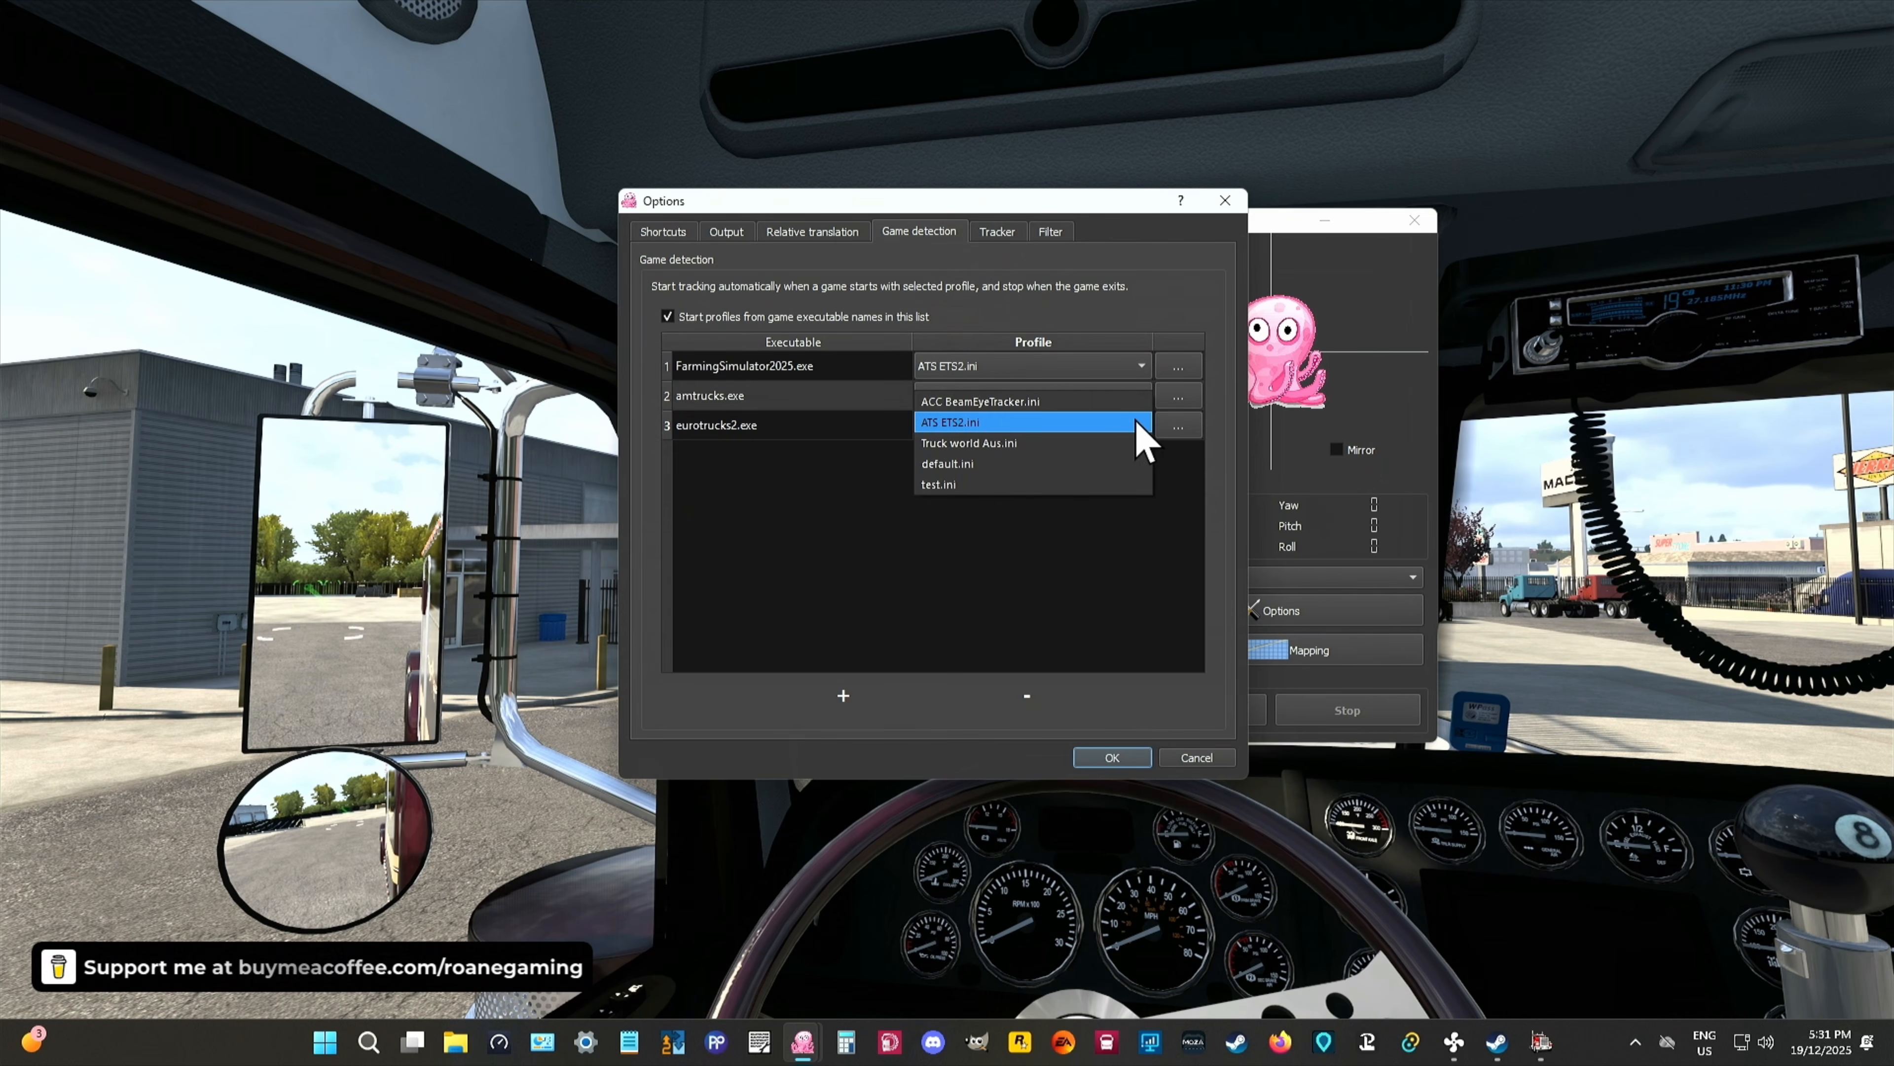
{"action": "left_click", "coordinate": [957, 485]}
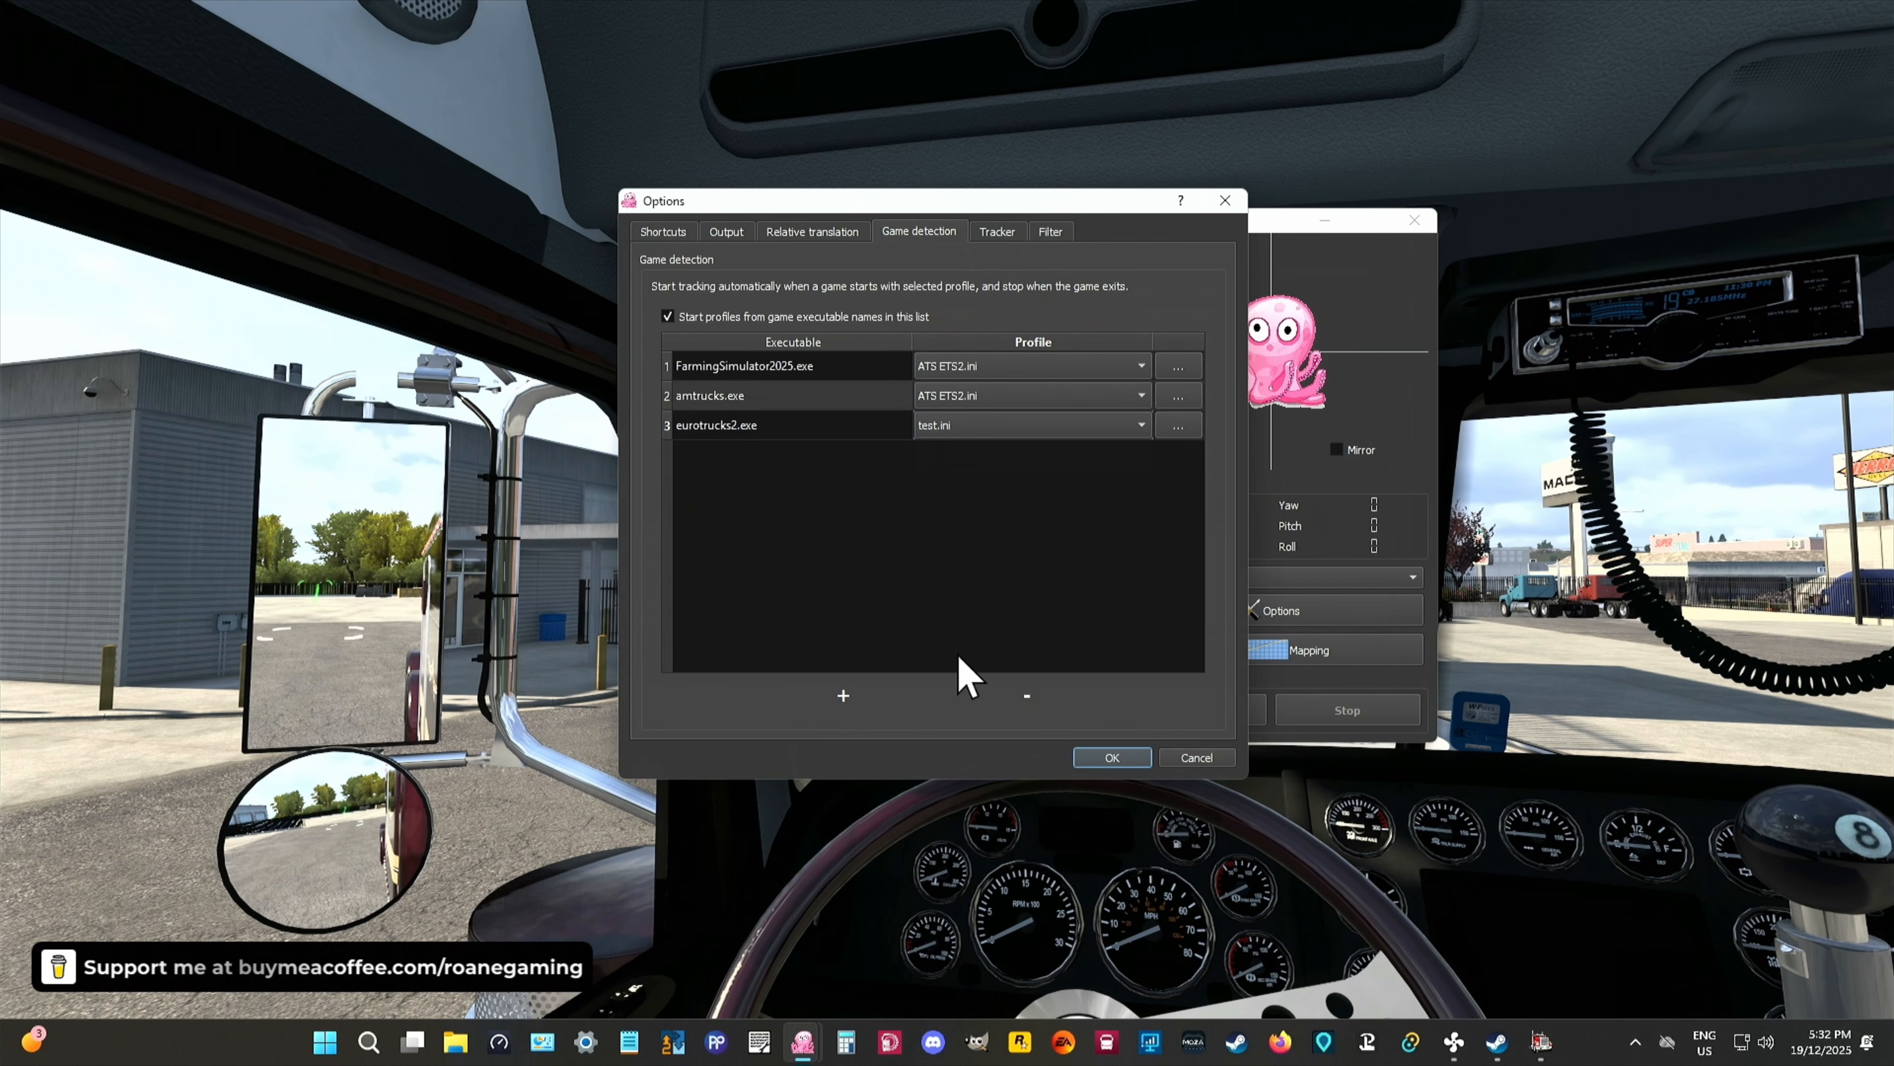
Step: Set the eurotrucks2.exe detection profile back to ATS ETS2.ini and save the options
{"action": "left_click", "coordinate": [1141, 425]}
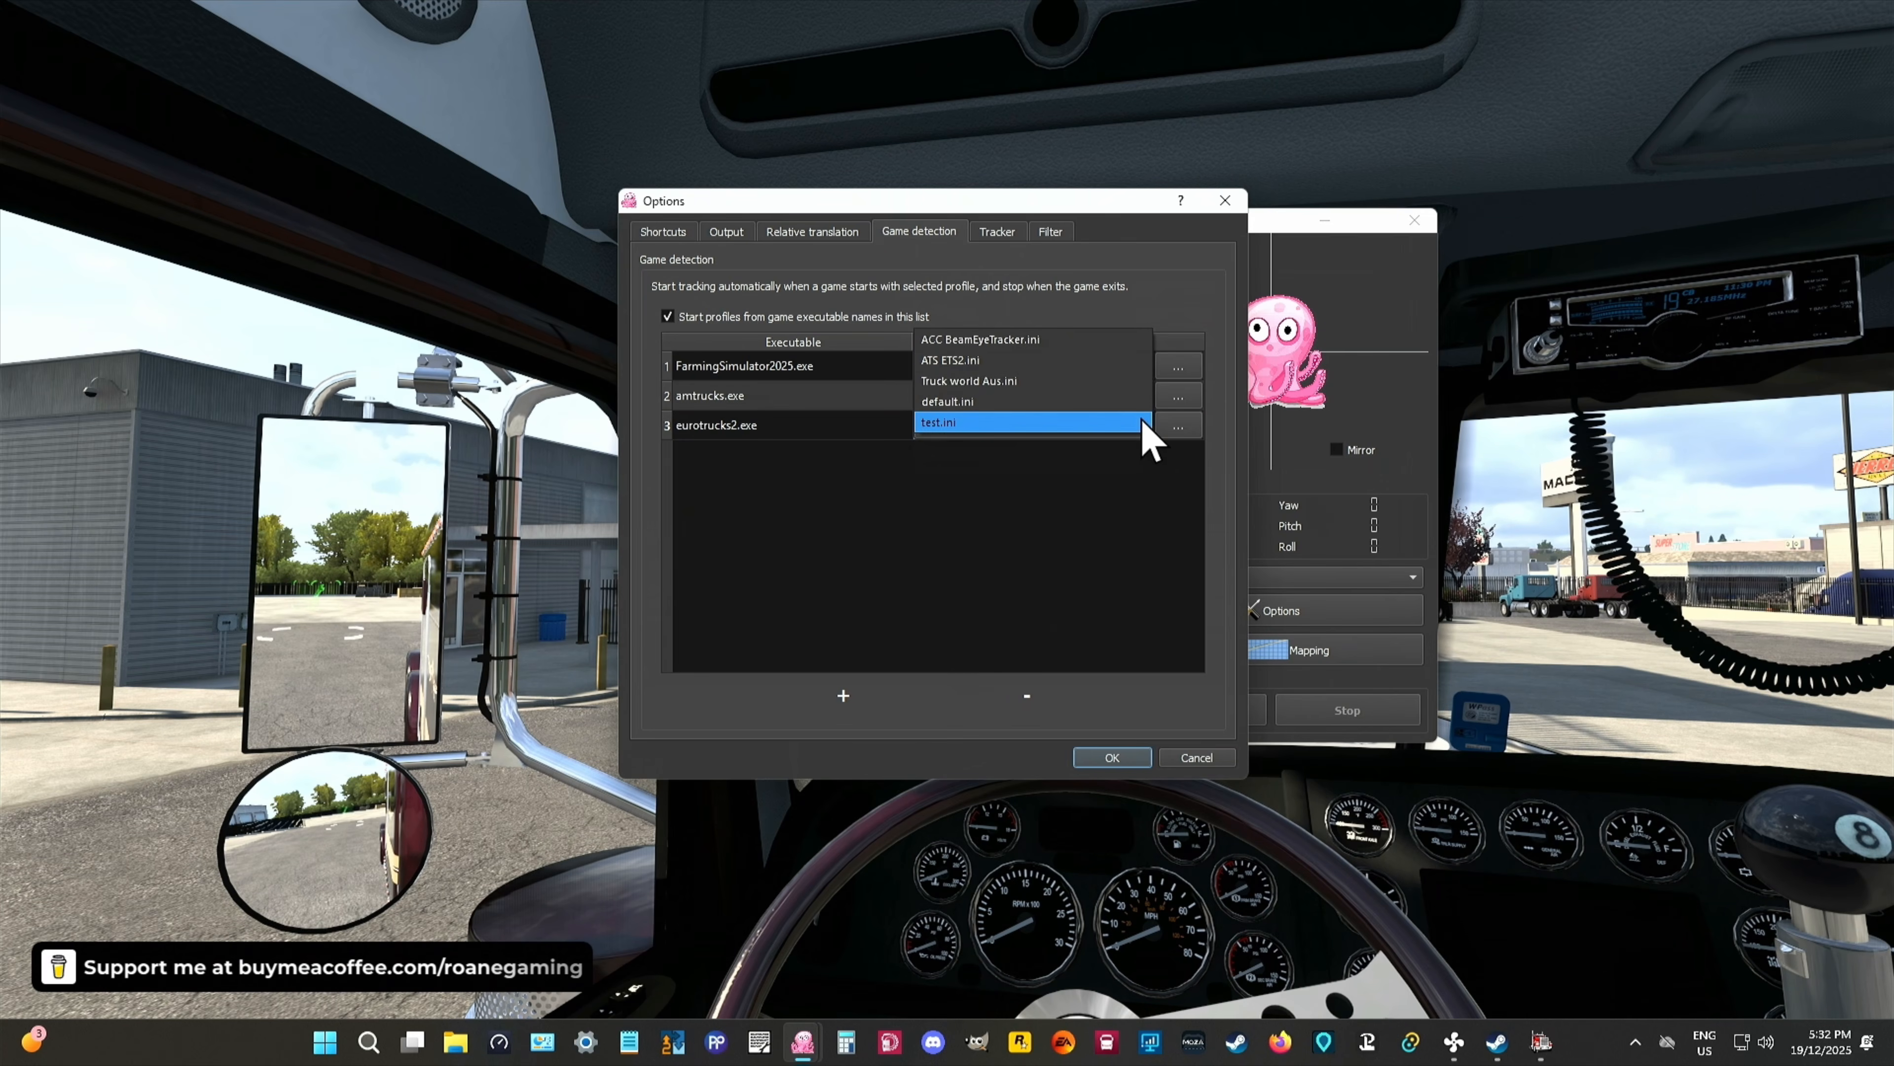
{"action": "left_click", "coordinate": [969, 362]}
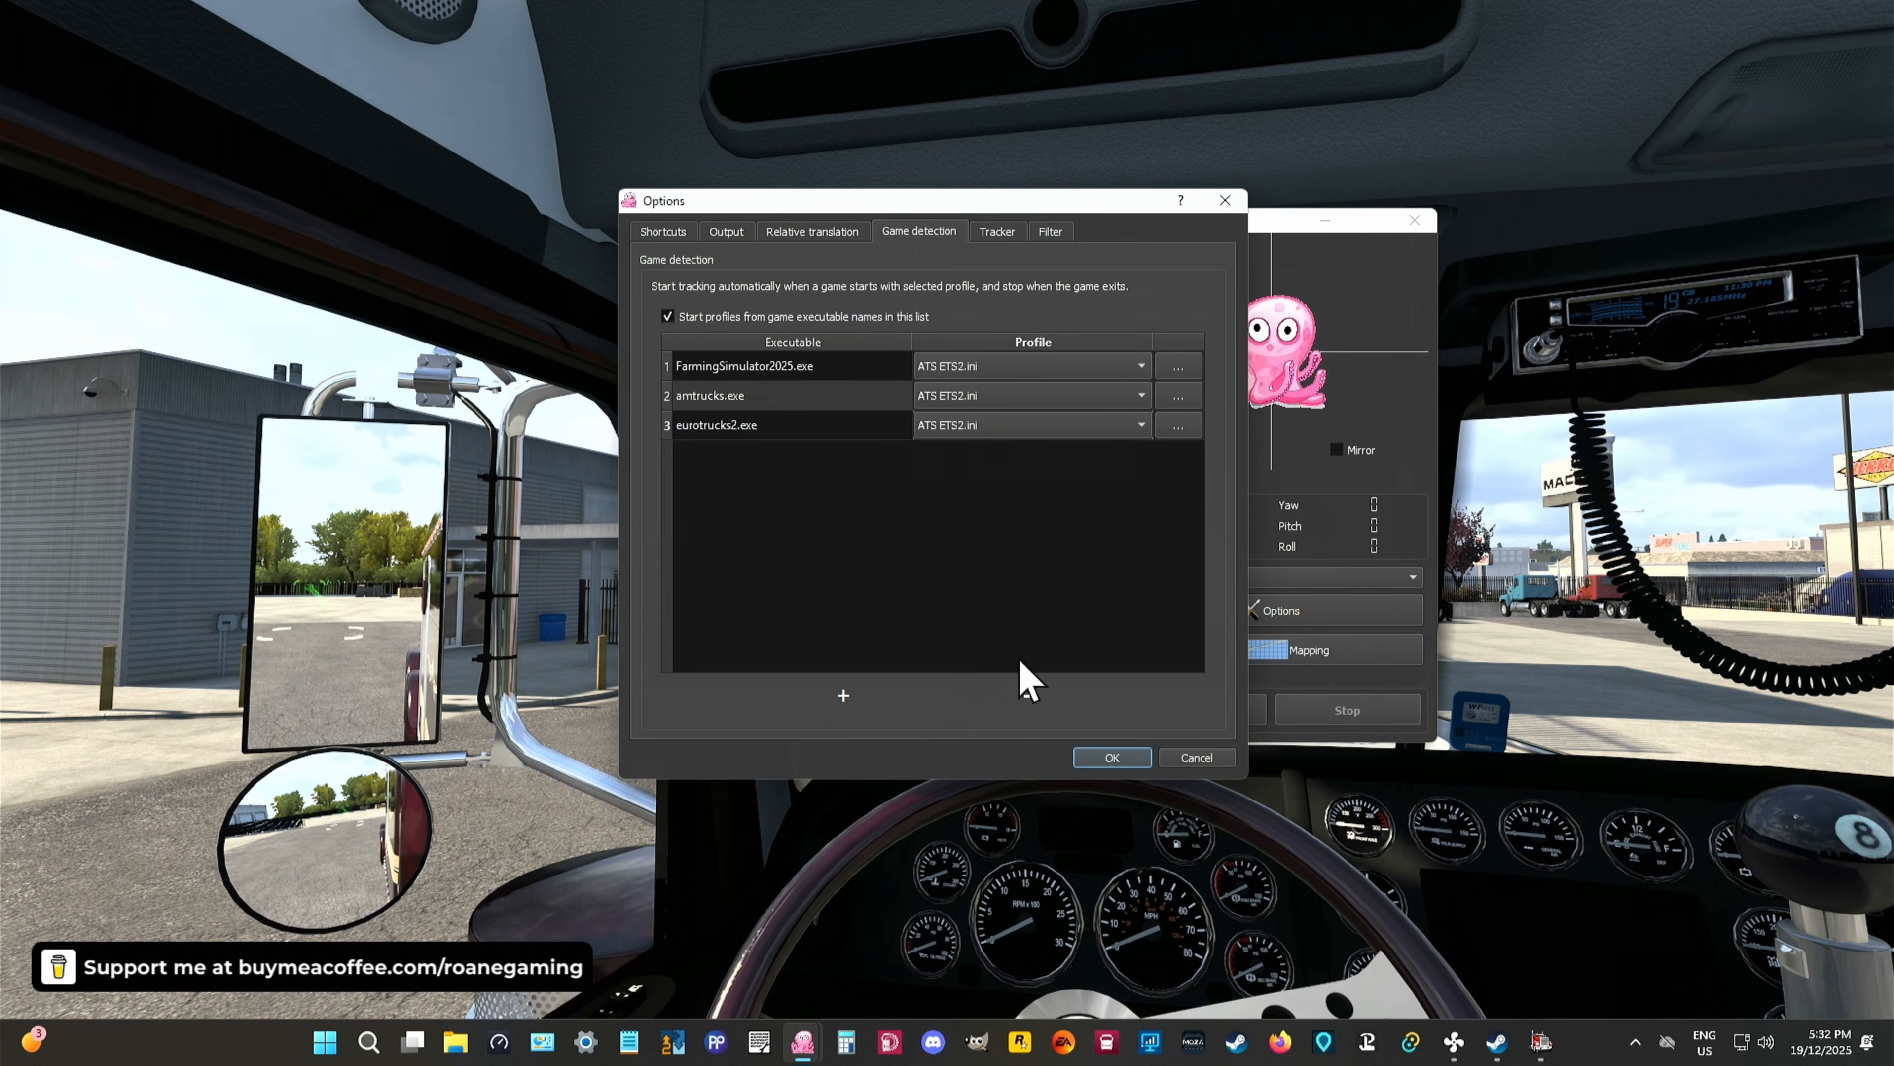
{"action": "left_click", "coordinate": [1110, 757]}
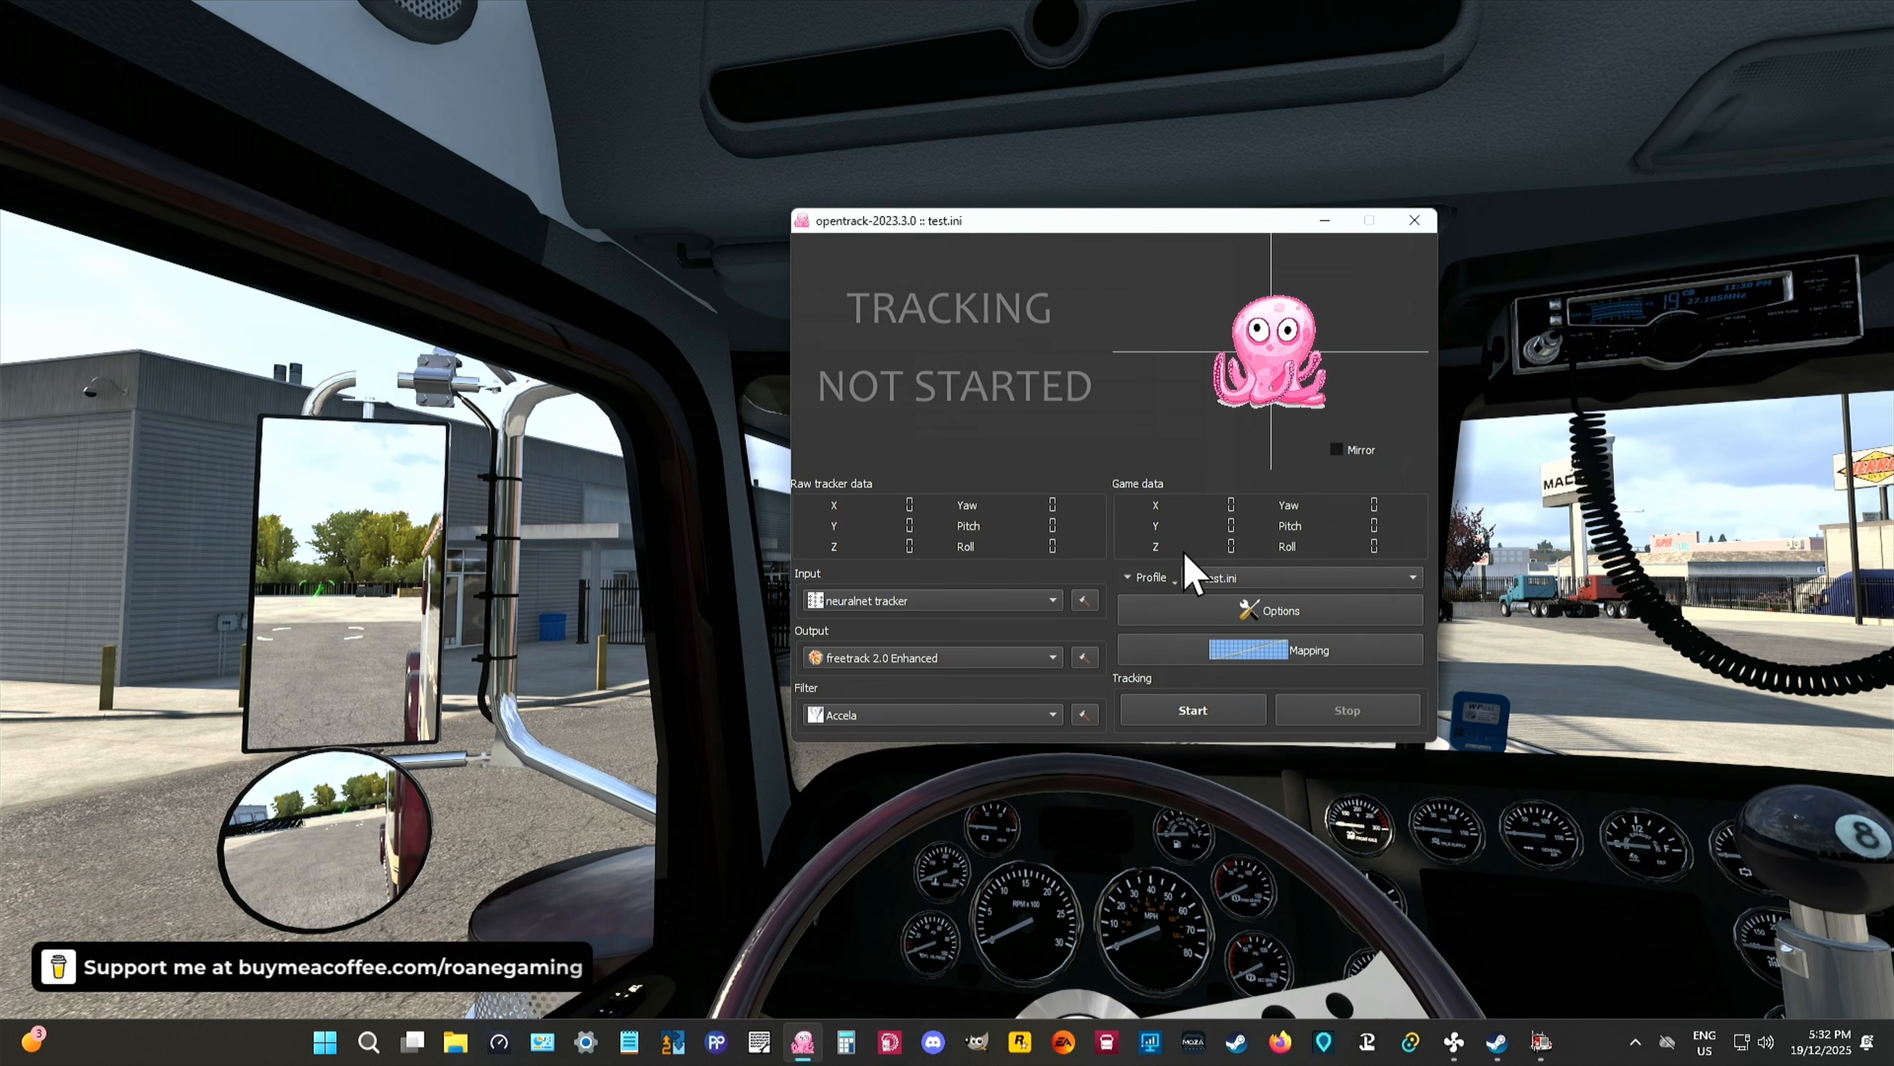
Step: Keep test.ini as the active profile, check its tracker options, and assign test.ini to eurotrucks2.exe again in game detection
{"action": "left_click", "coordinate": [1304, 579]}
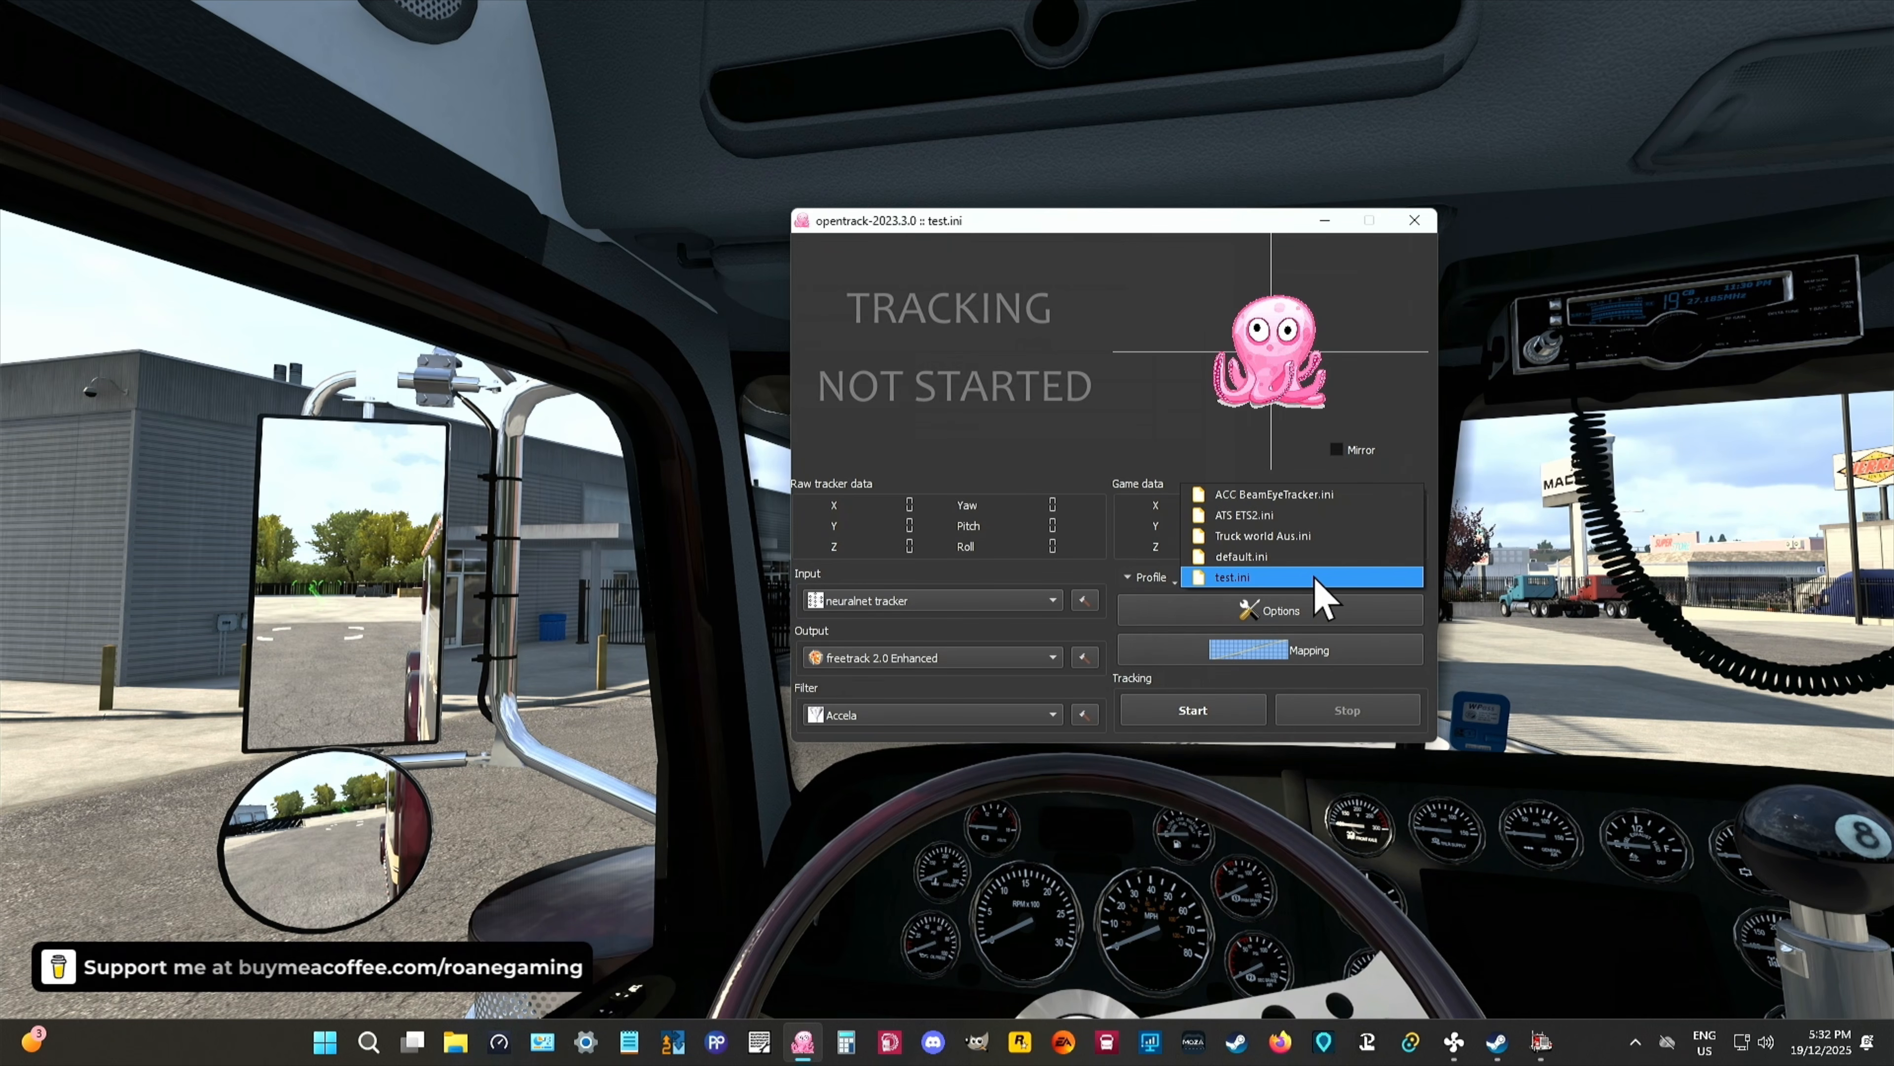
{"action": "left_click", "coordinate": [1316, 580]}
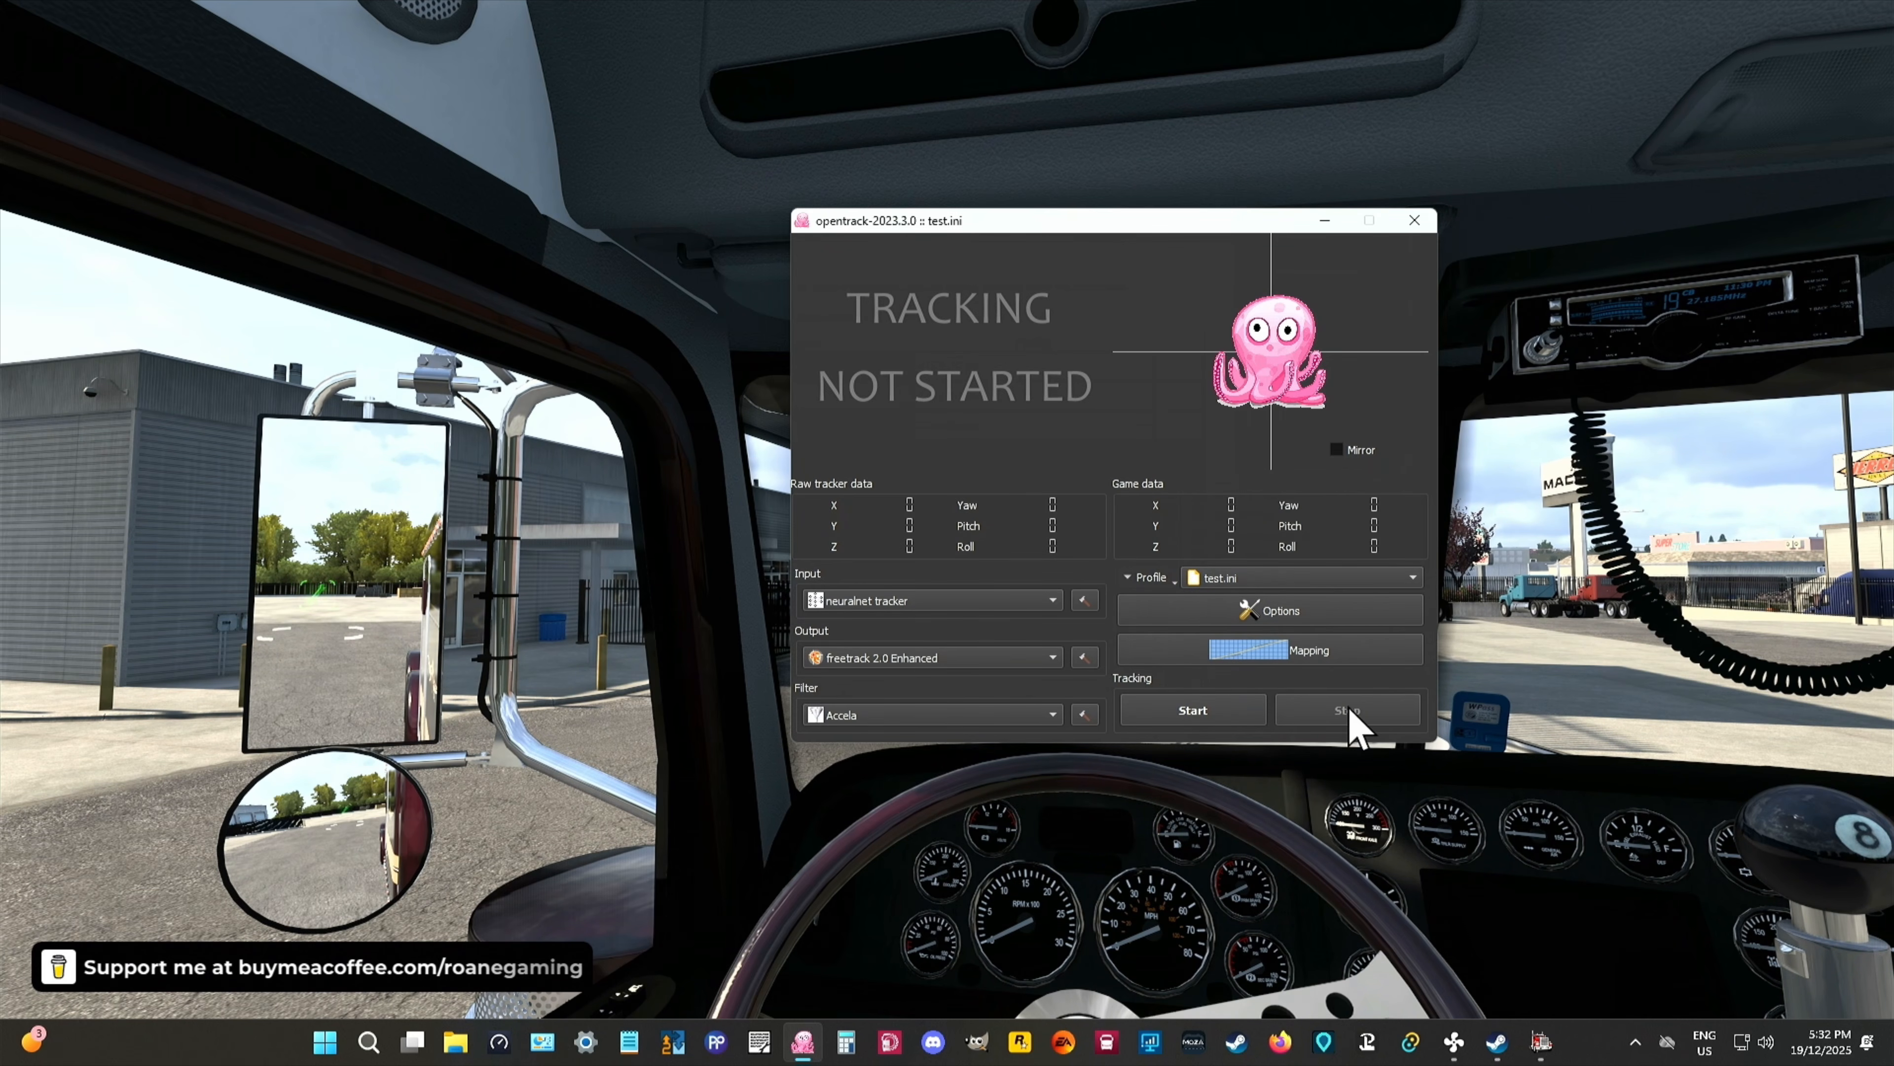
{"action": "left_click", "coordinate": [1274, 618]}
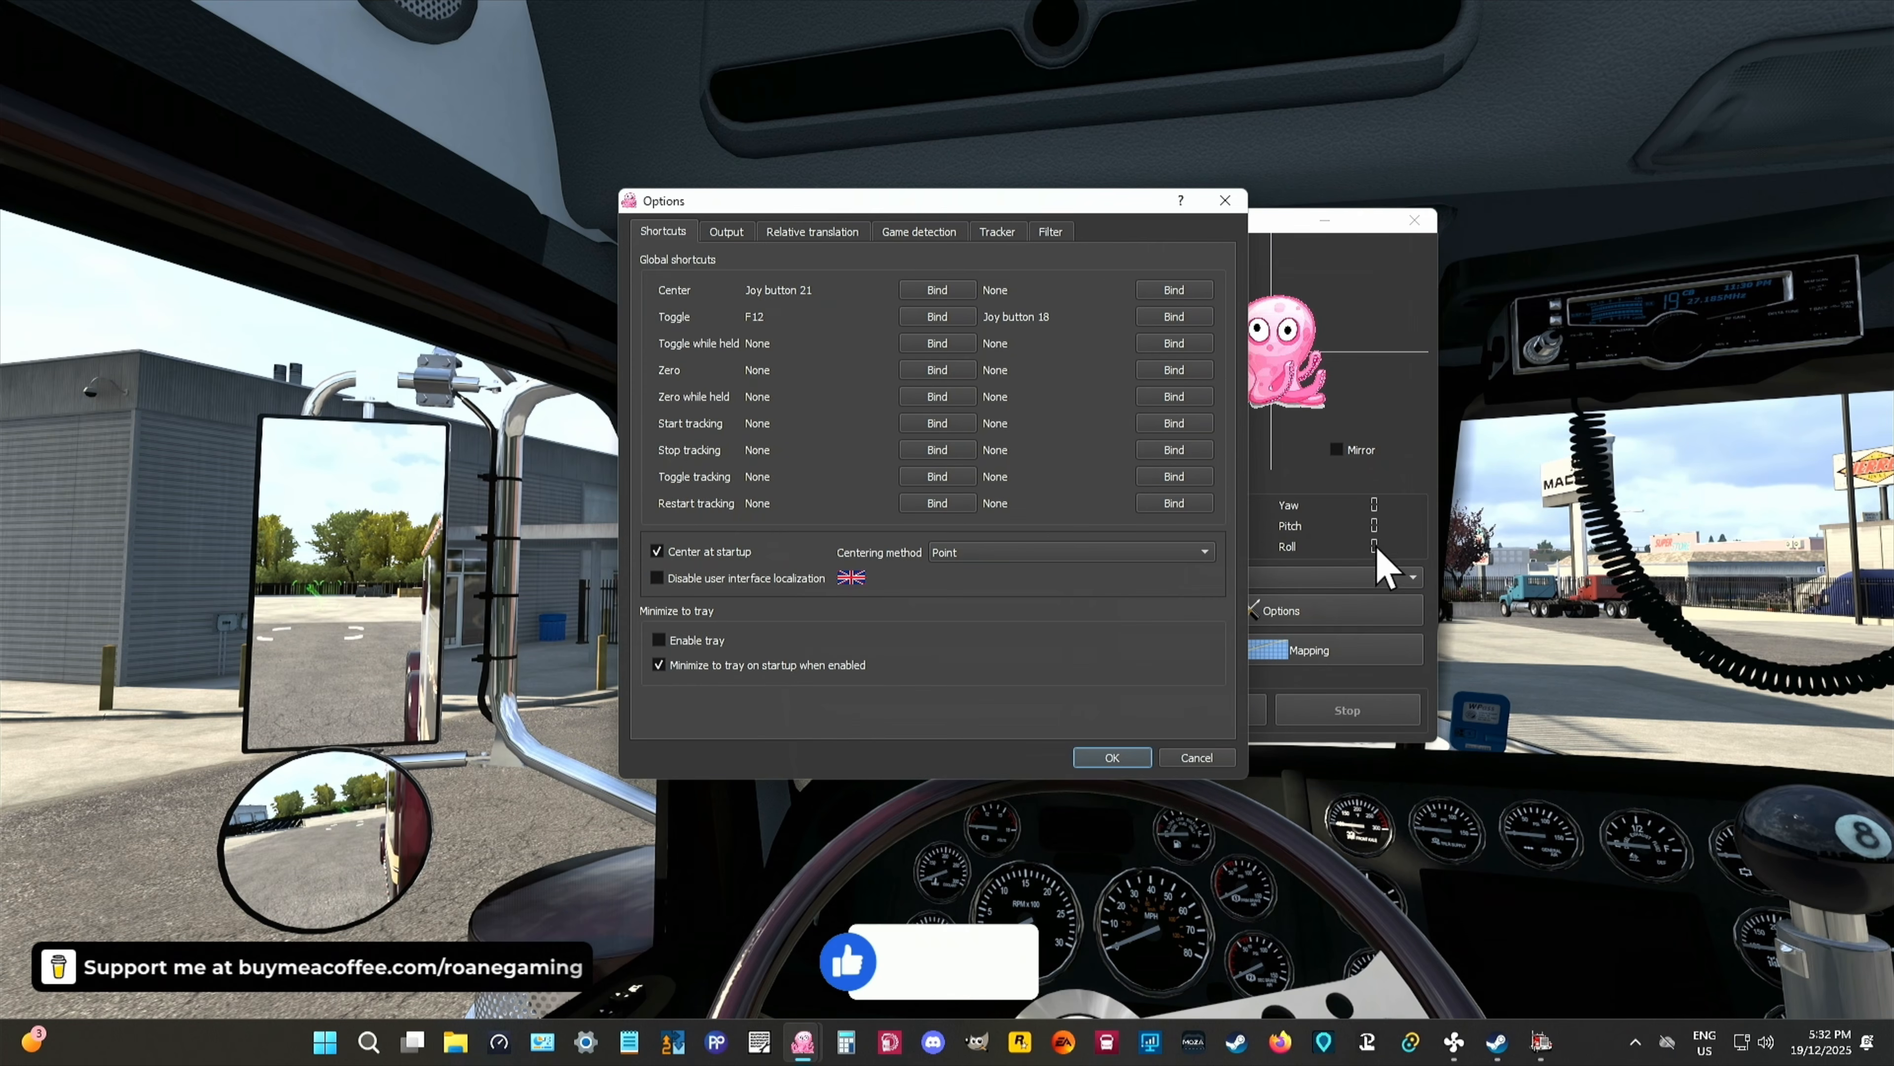
{"action": "left_click", "coordinate": [982, 237]}
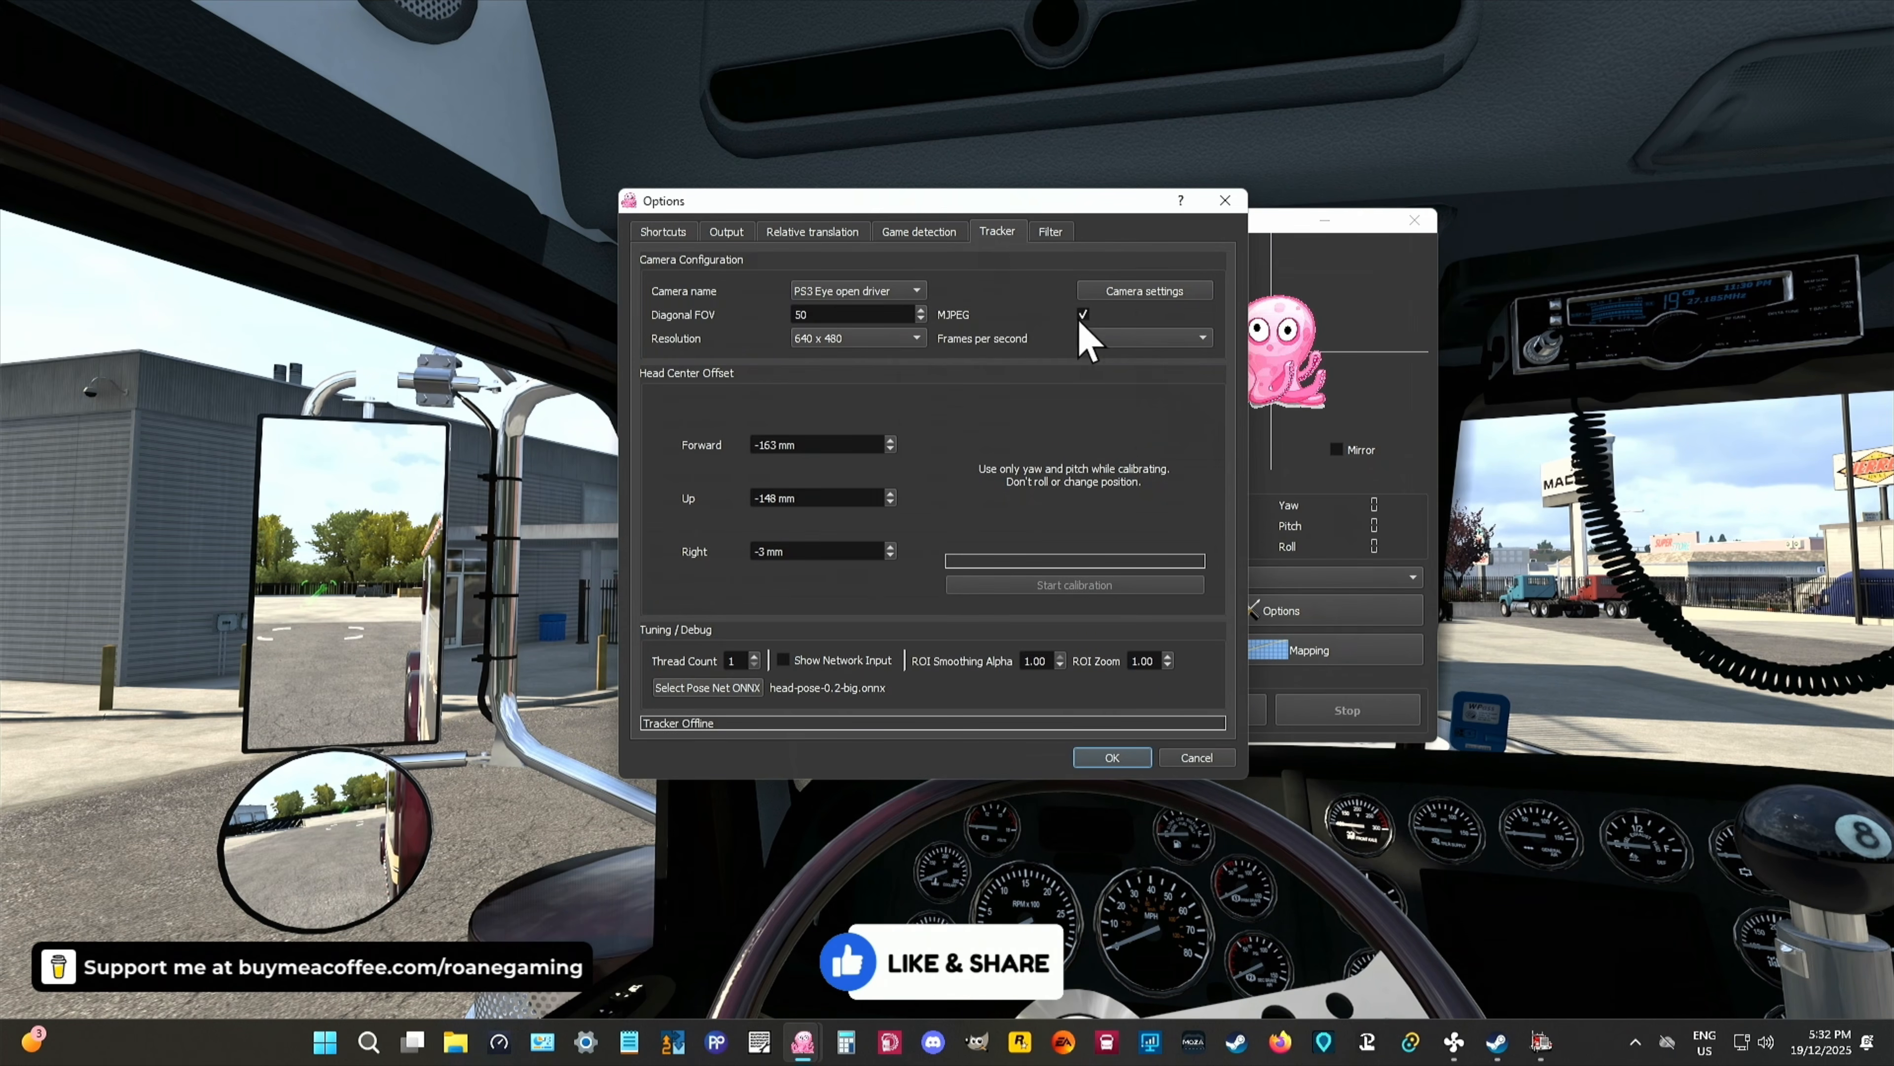
{"action": "left_click", "coordinate": [919, 235]}
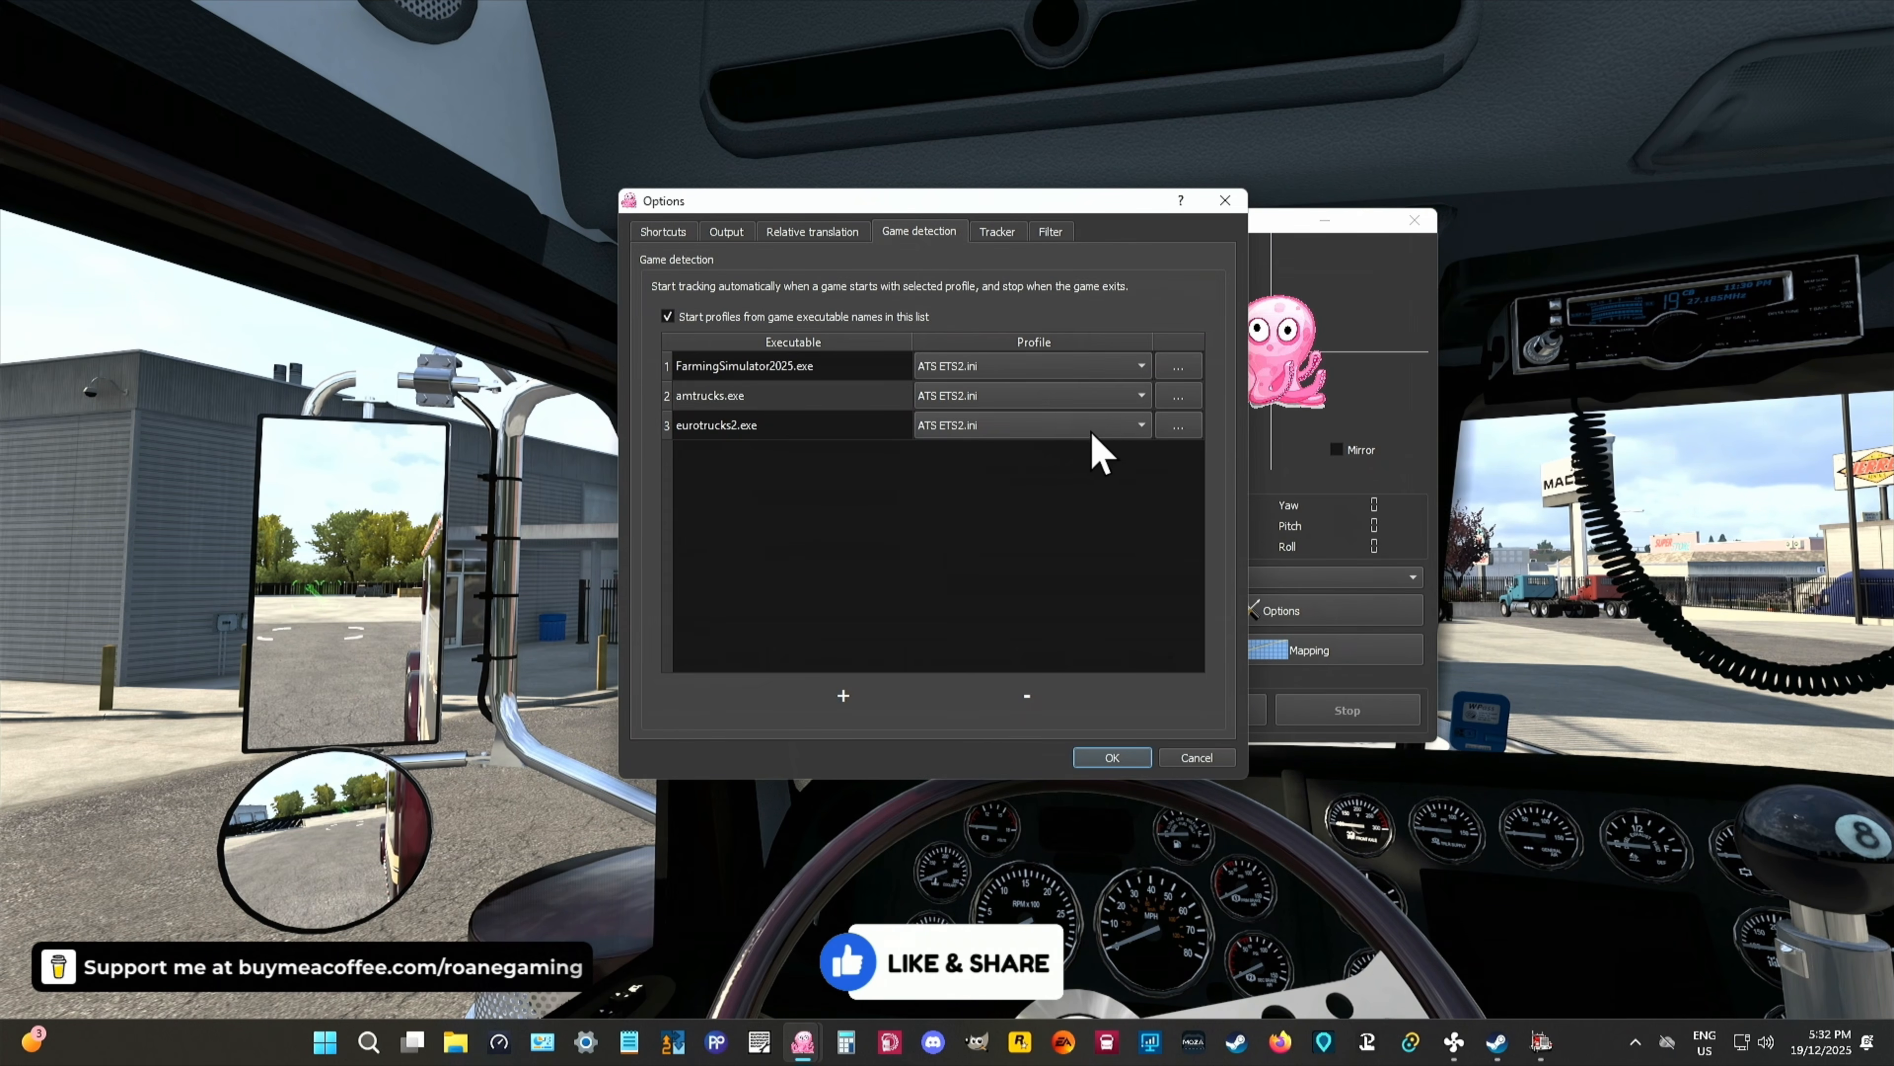
{"action": "left_click", "coordinate": [1141, 424]}
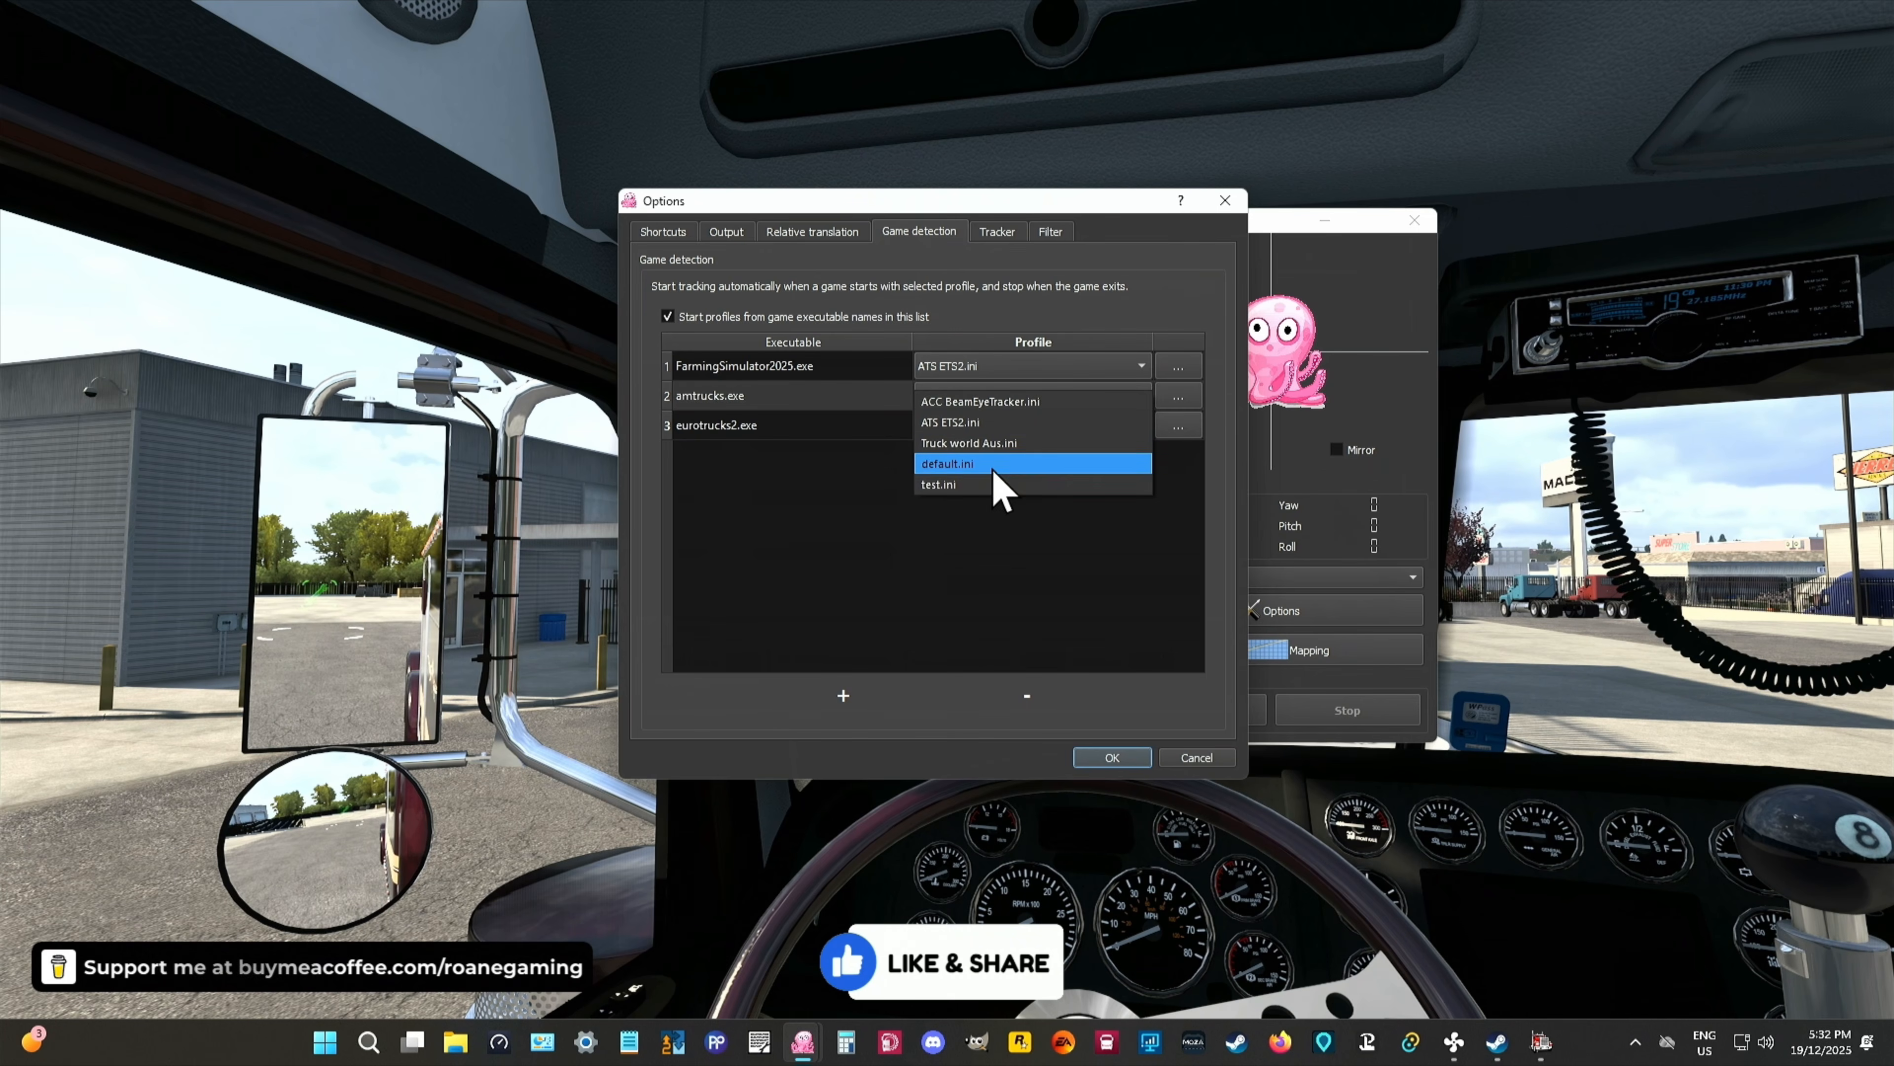
{"action": "left_click", "coordinate": [990, 486]}
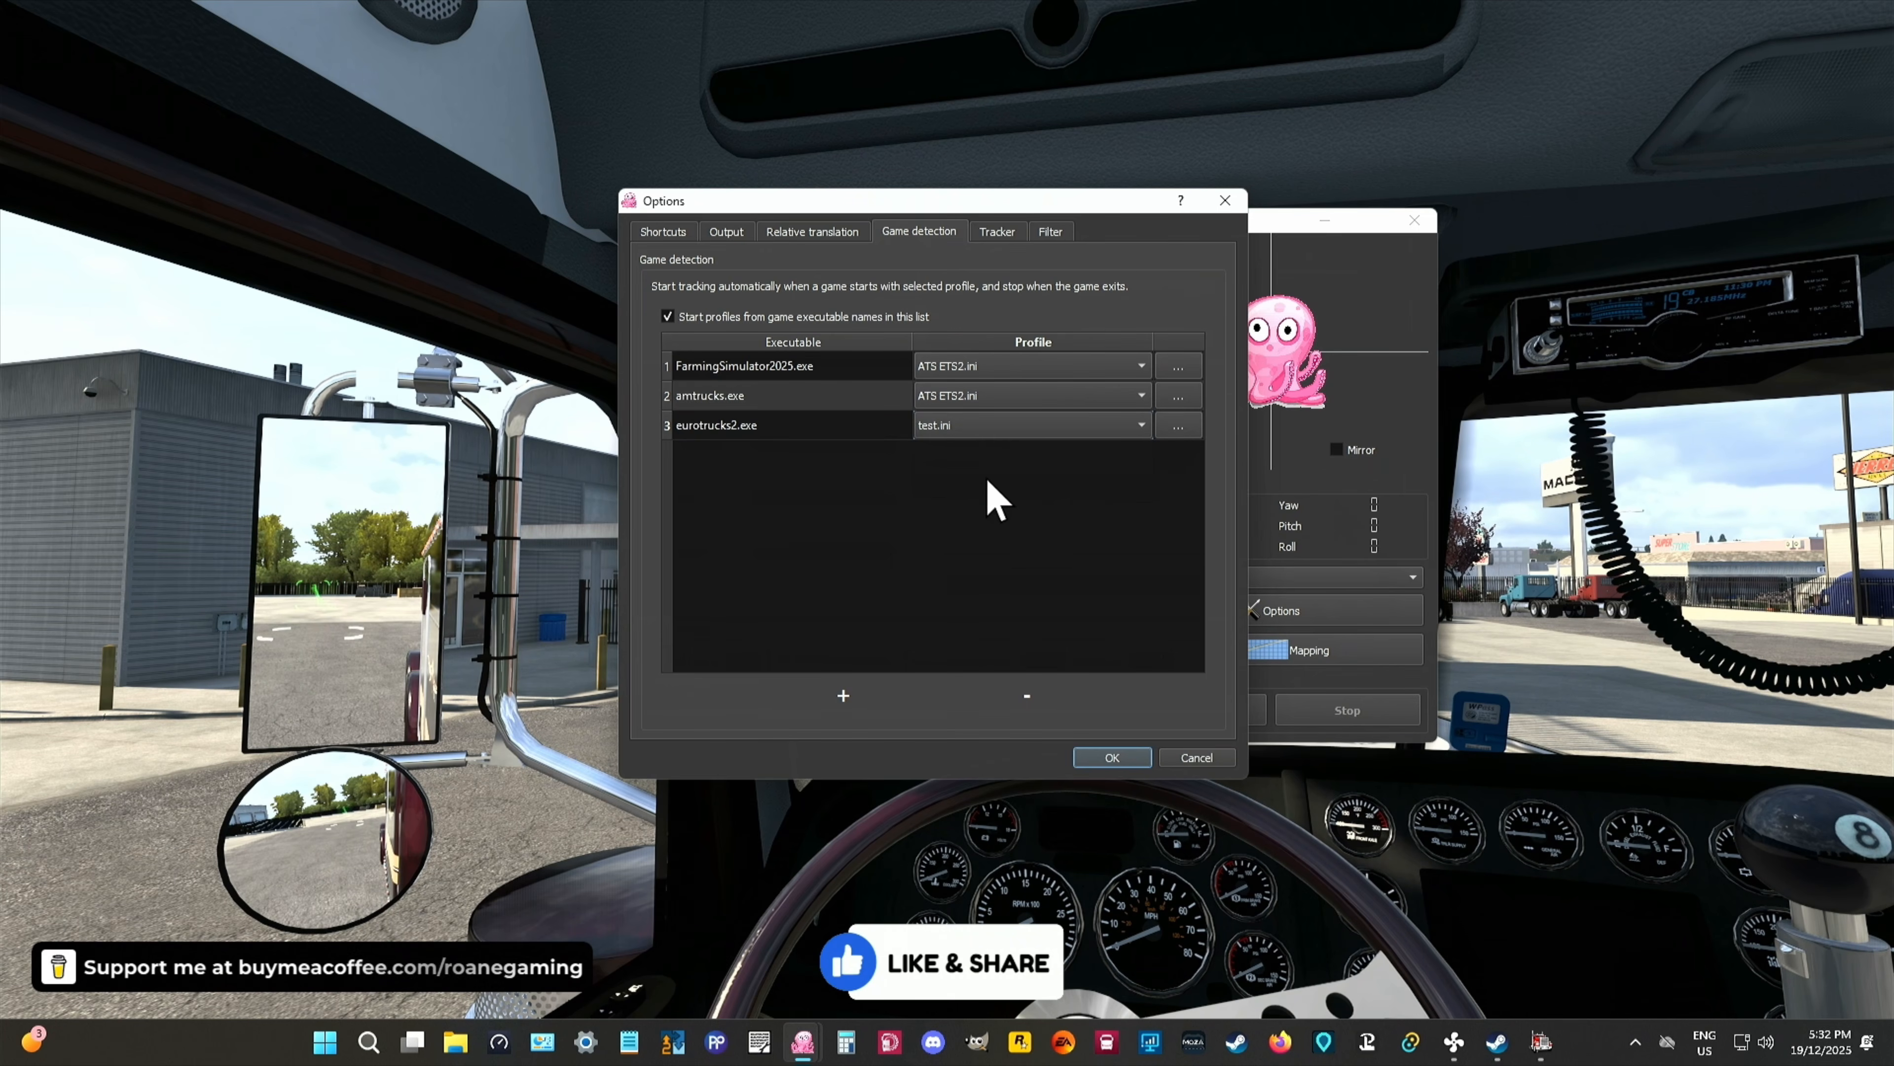
Step: Restore ATS ETS2.ini as the game detection profile of eurotrucks2.exe and accept the options
{"action": "left_click", "coordinate": [1143, 427]}
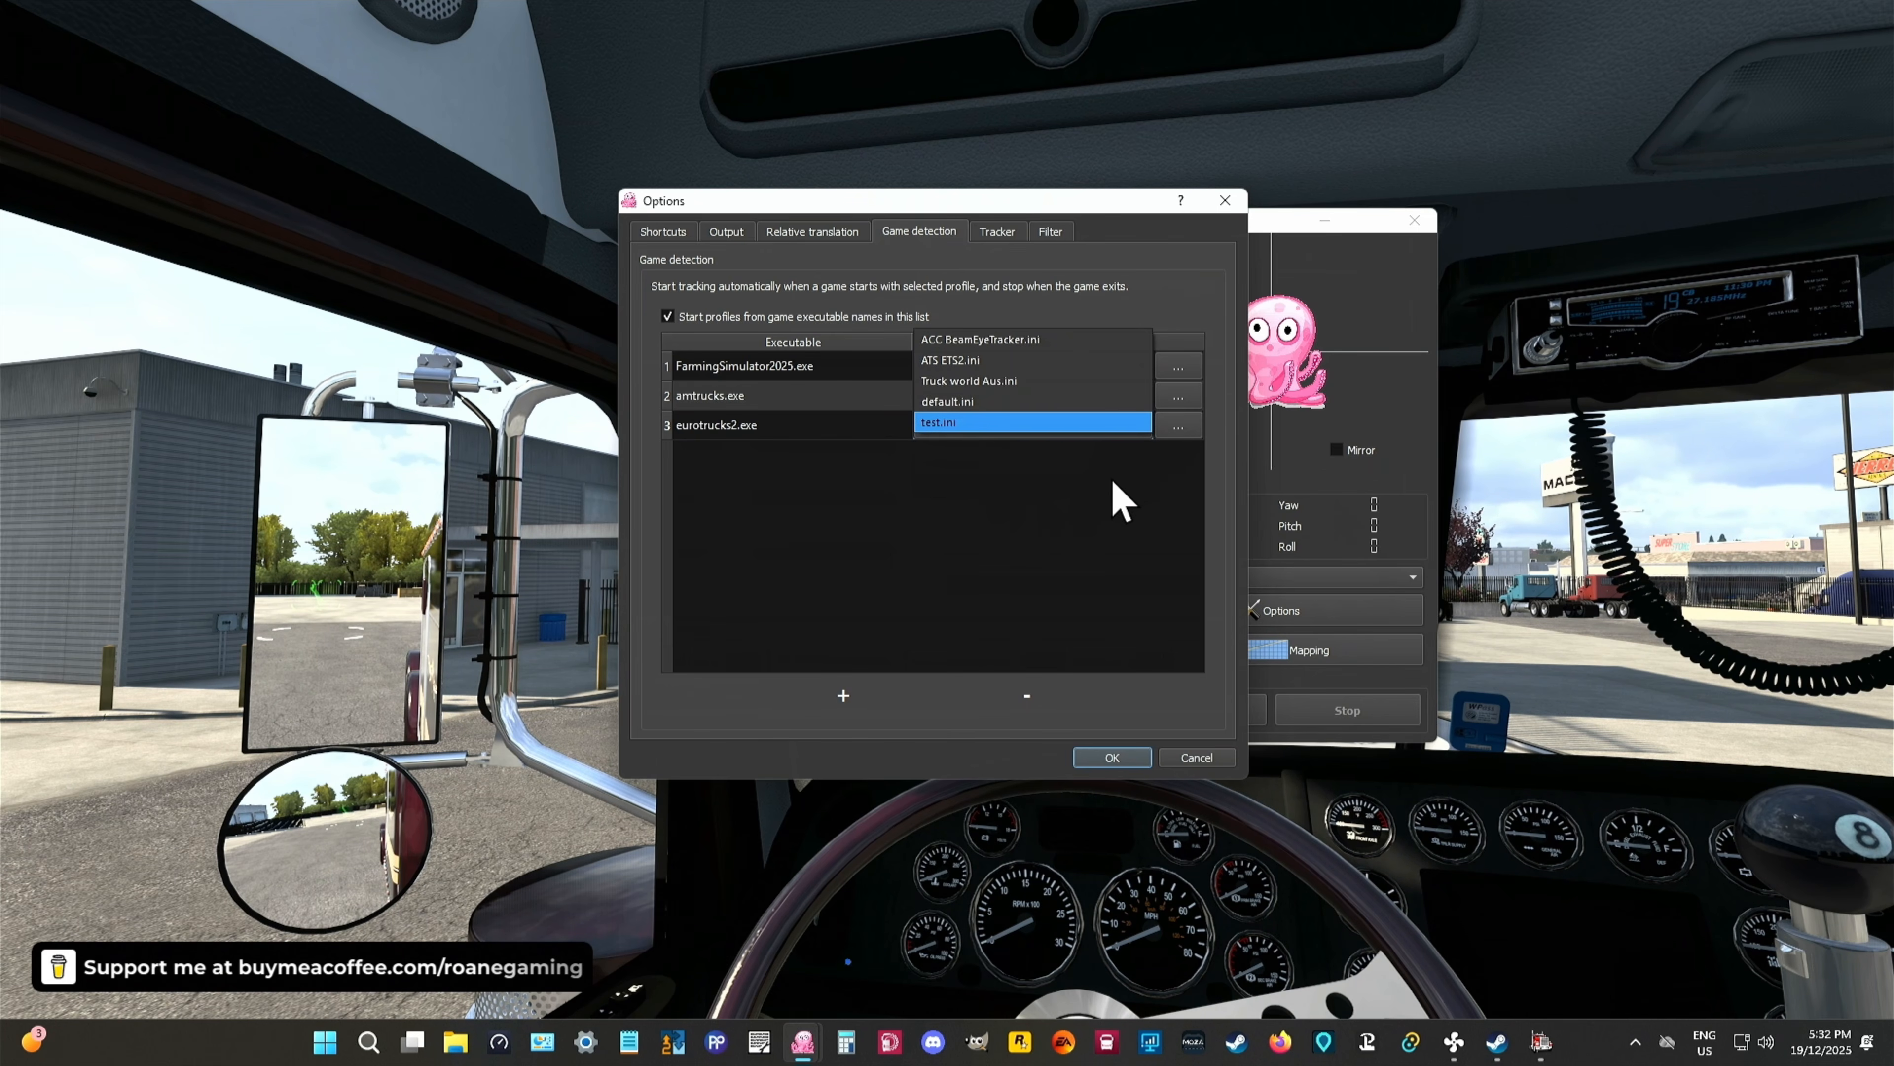
{"action": "left_click", "coordinate": [962, 361]}
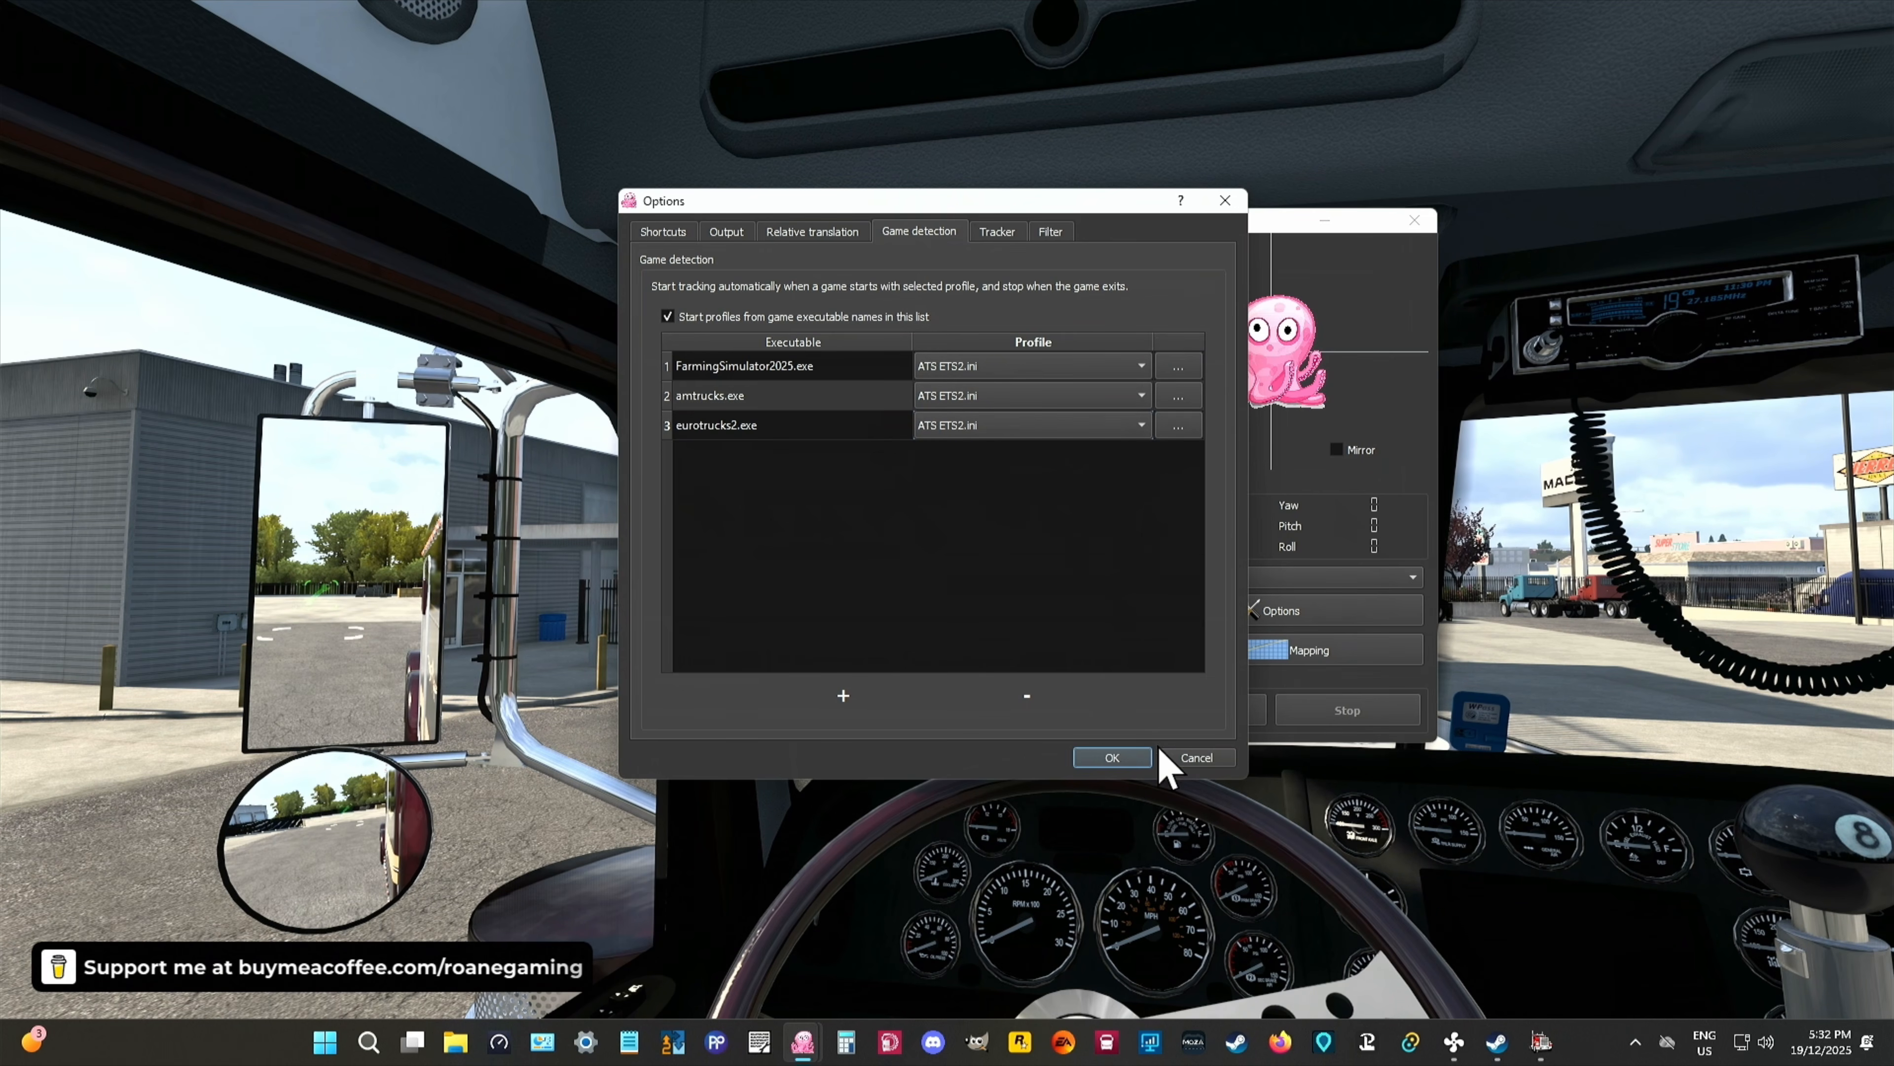
{"action": "left_click", "coordinate": [1133, 760]}
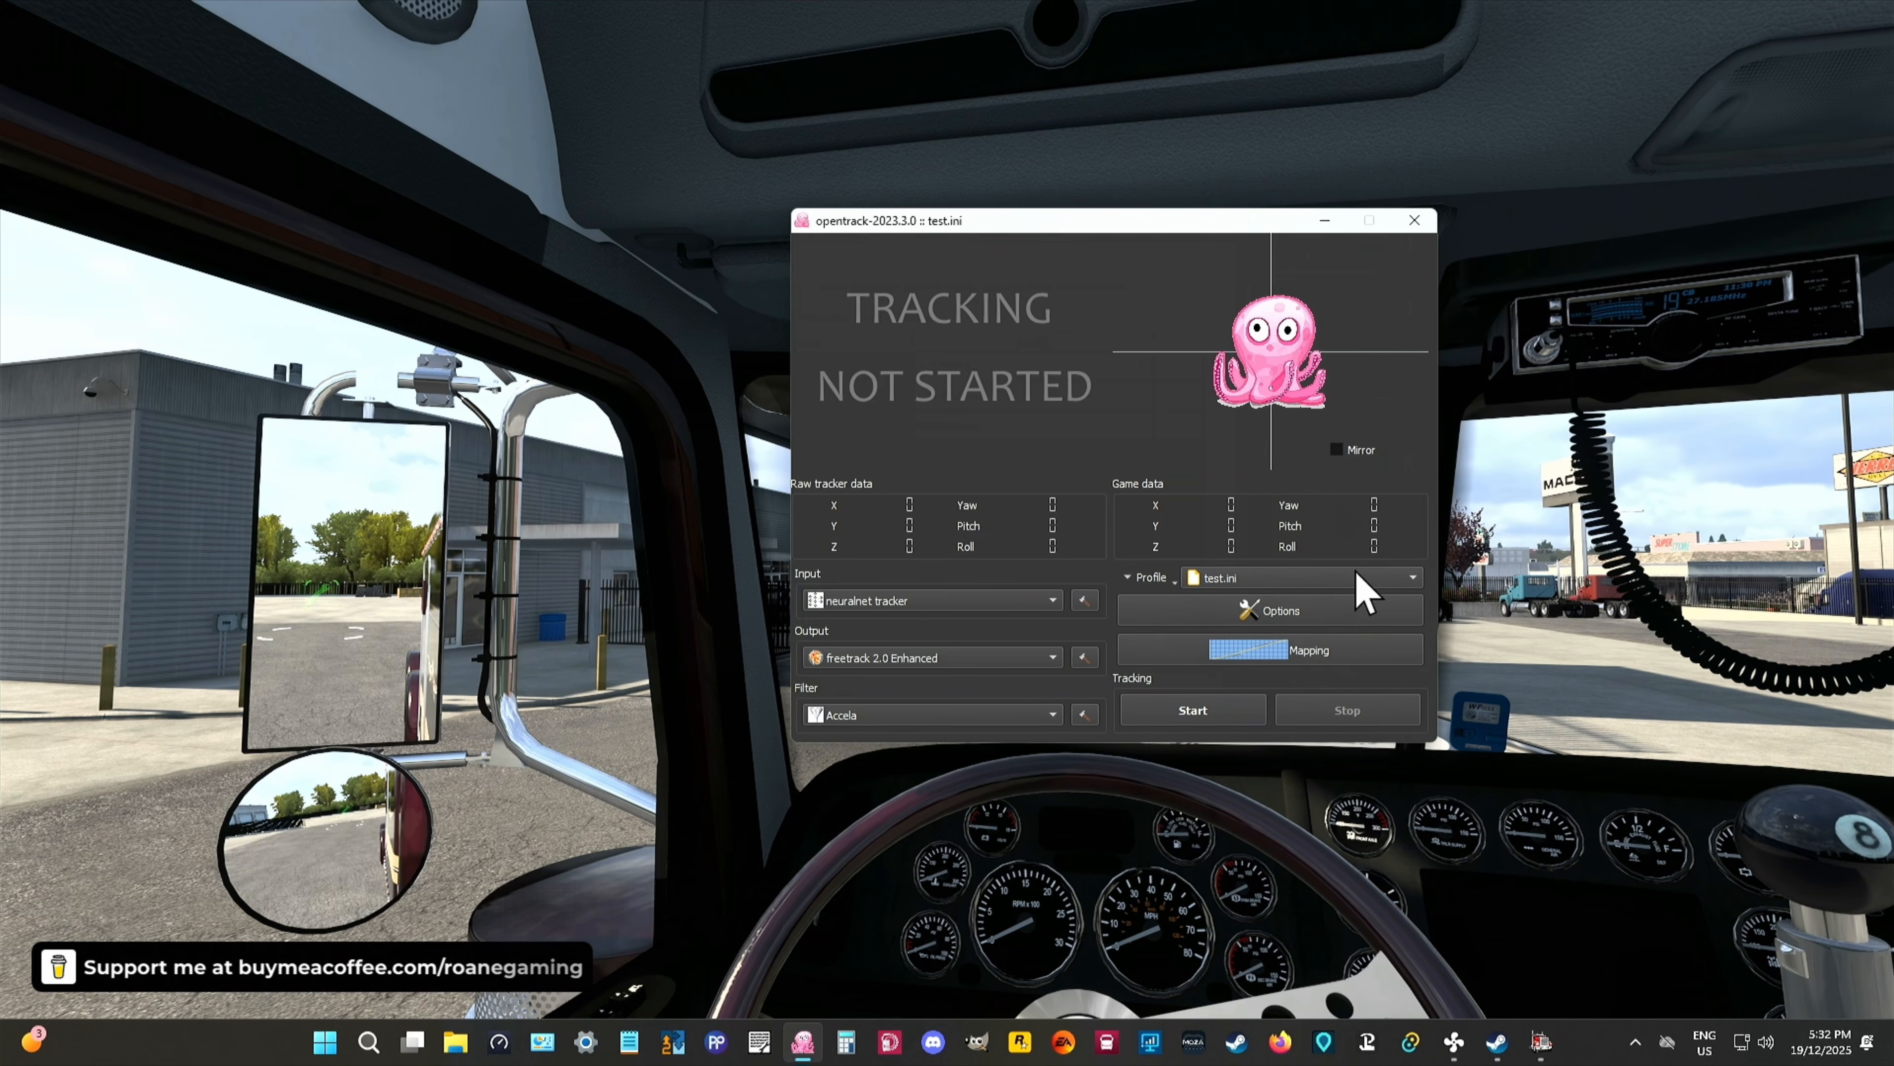
Step: Delete test.ini from the profile configuration directory, close the folder and return to the profile commands
{"action": "left_click", "coordinate": [1161, 576]}
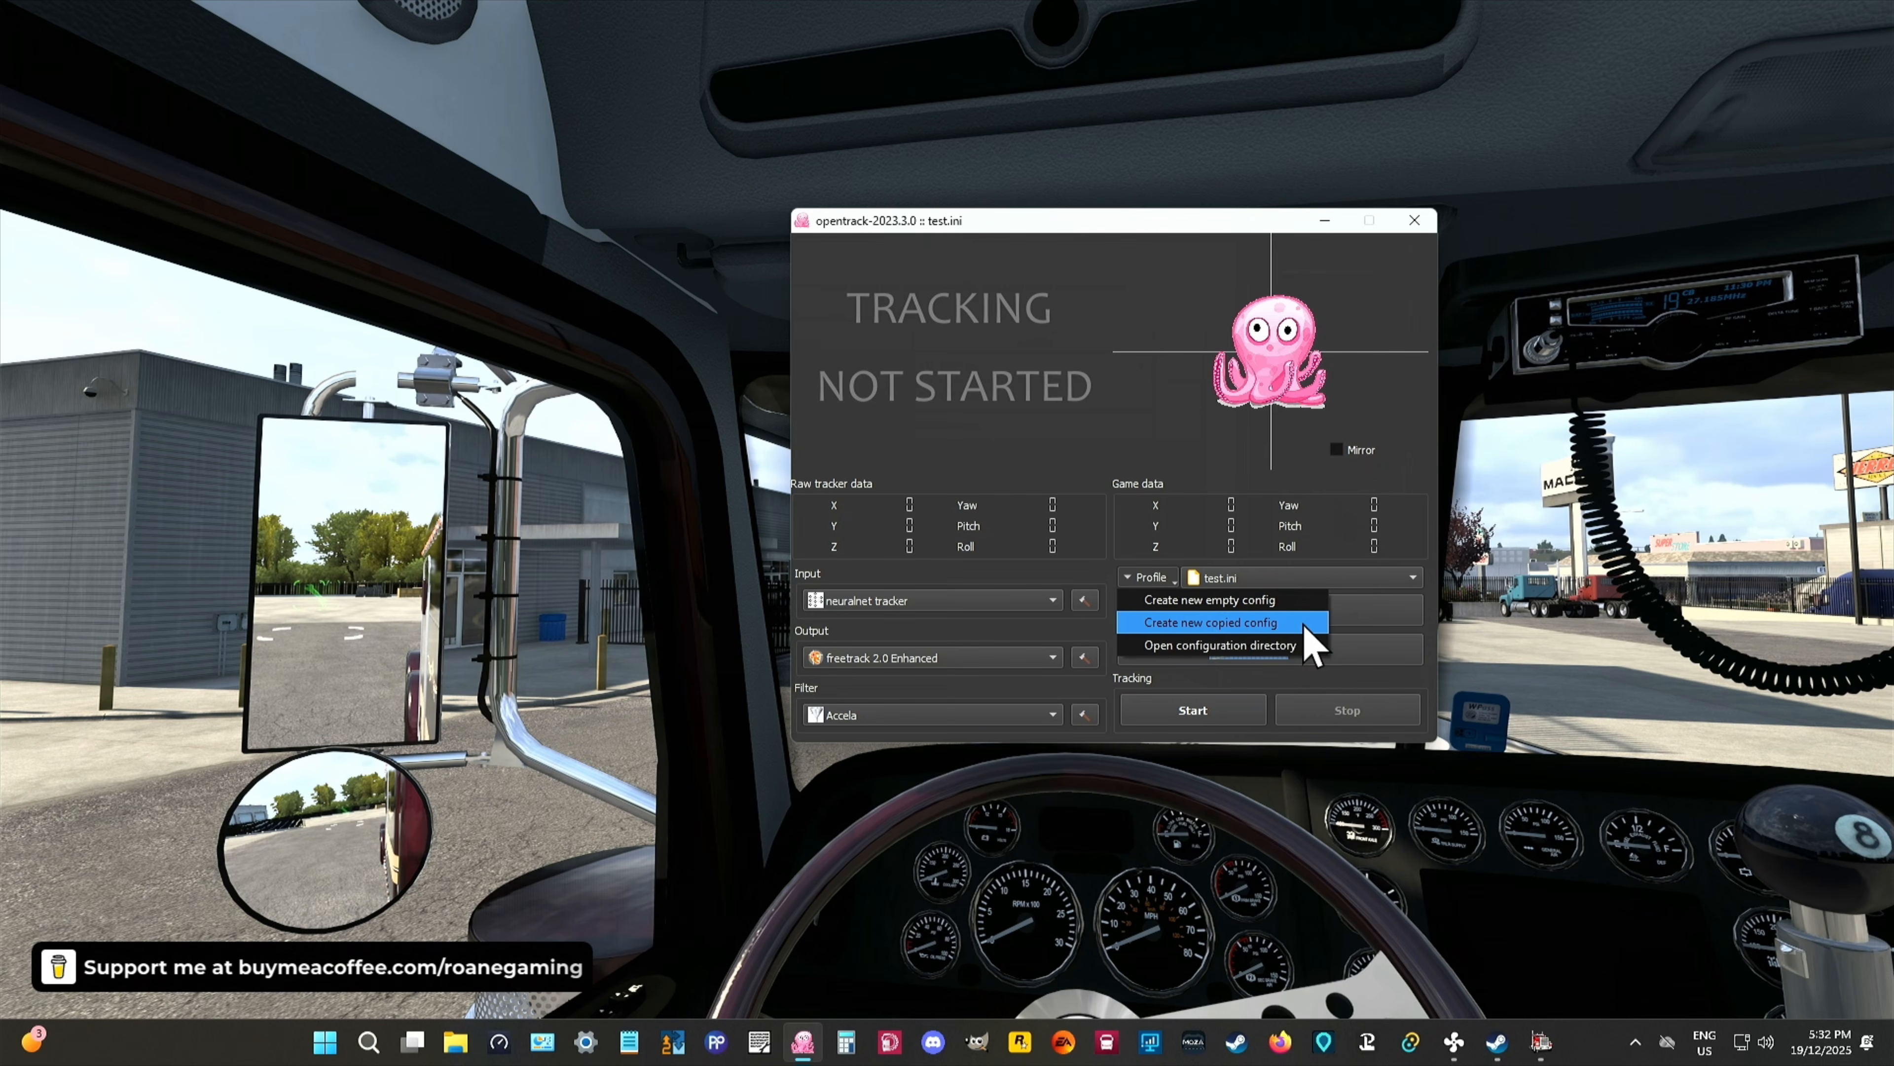
{"action": "left_click", "coordinate": [1244, 646]}
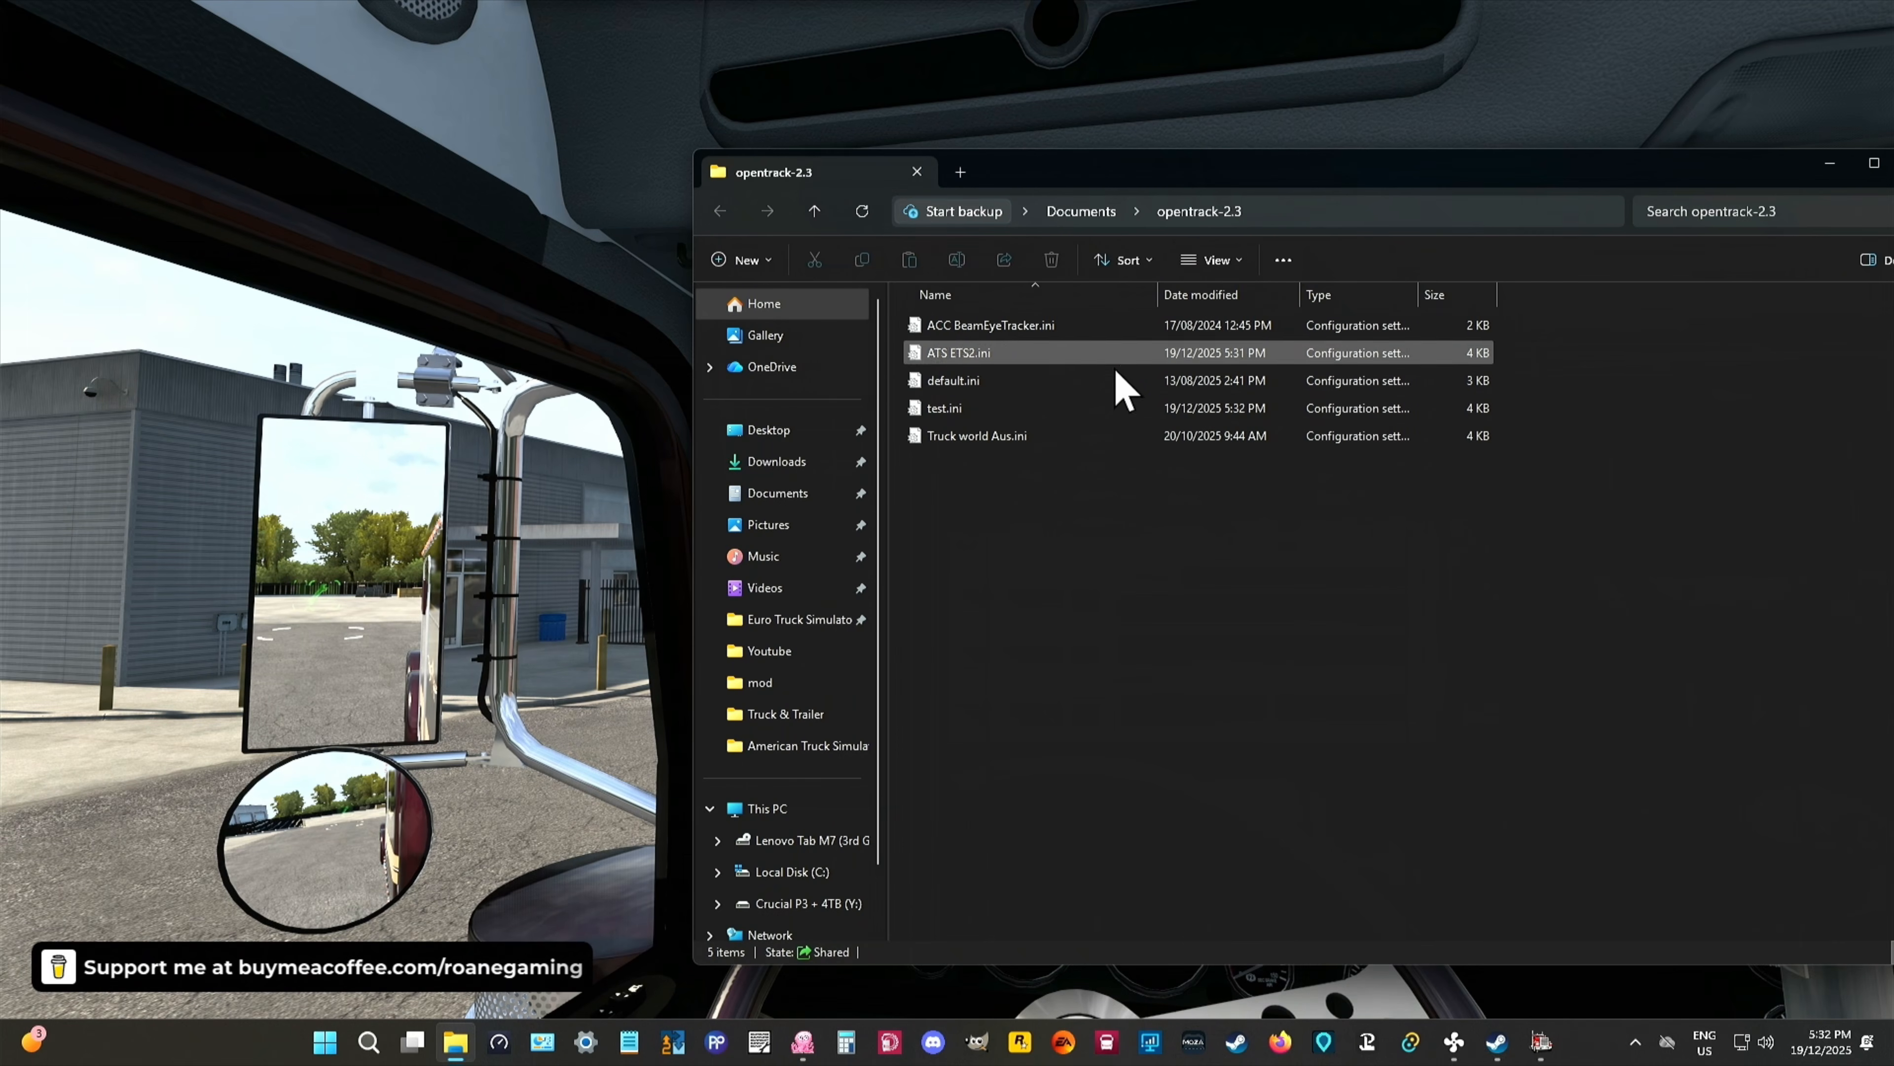
{"action": "left_click", "coordinate": [959, 410]}
{"action": "right_click", "coordinate": [960, 419]}
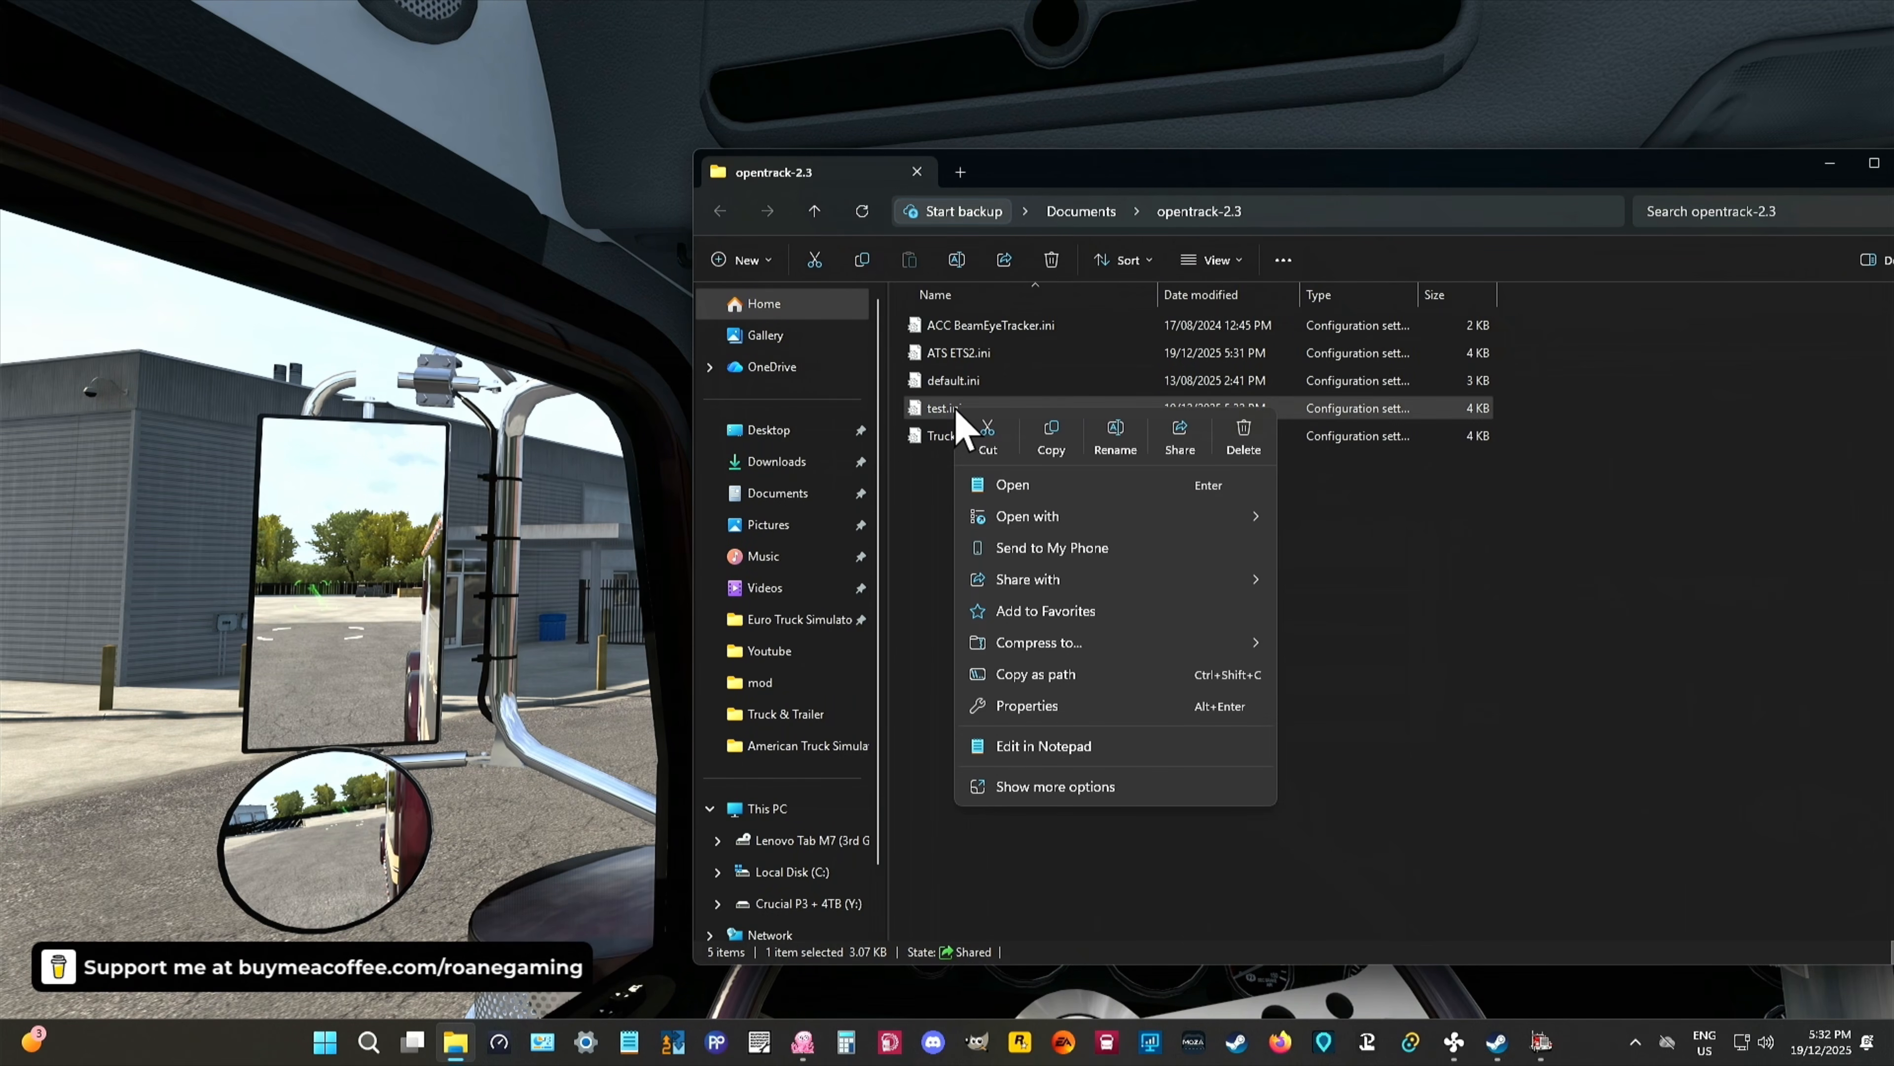
{"action": "left_click", "coordinate": [1243, 440]}
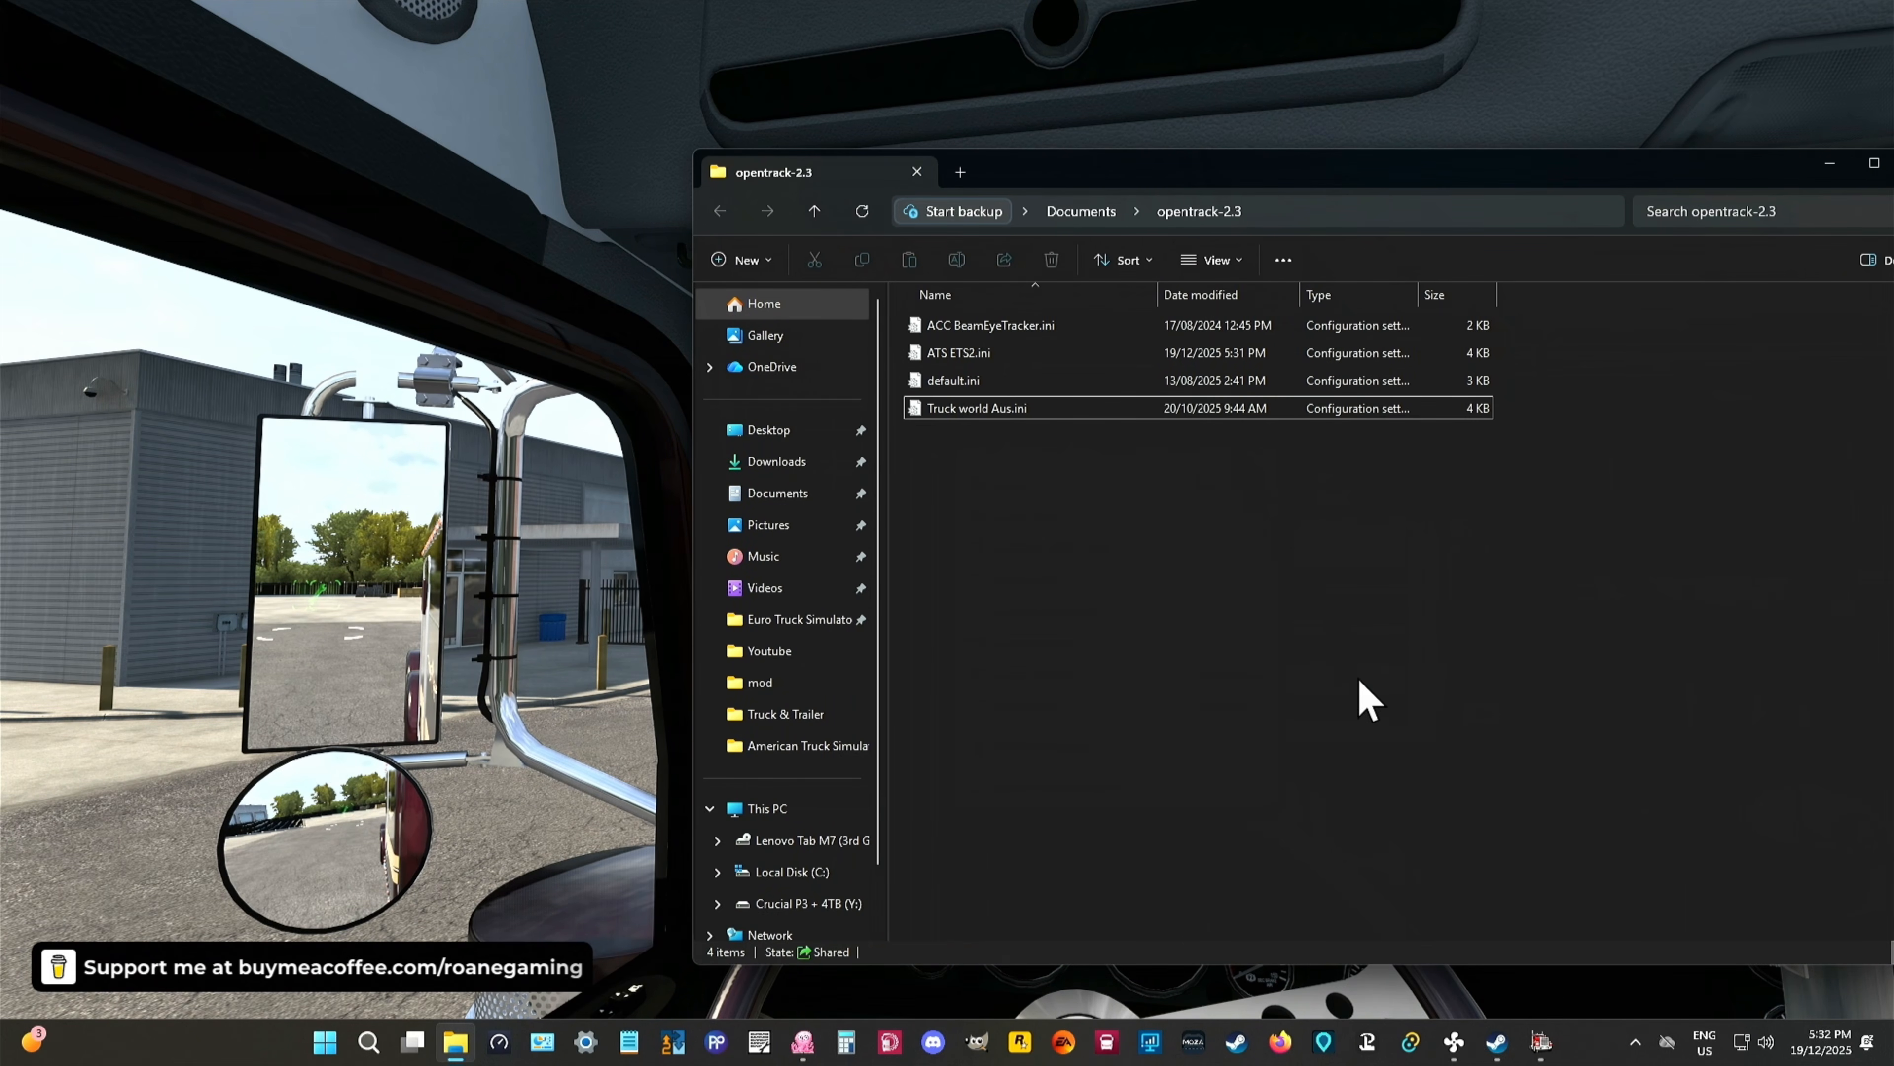
{"action": "left_click_drag", "start_coordinate": [1712, 178], "coordinate": [1294, 187]}
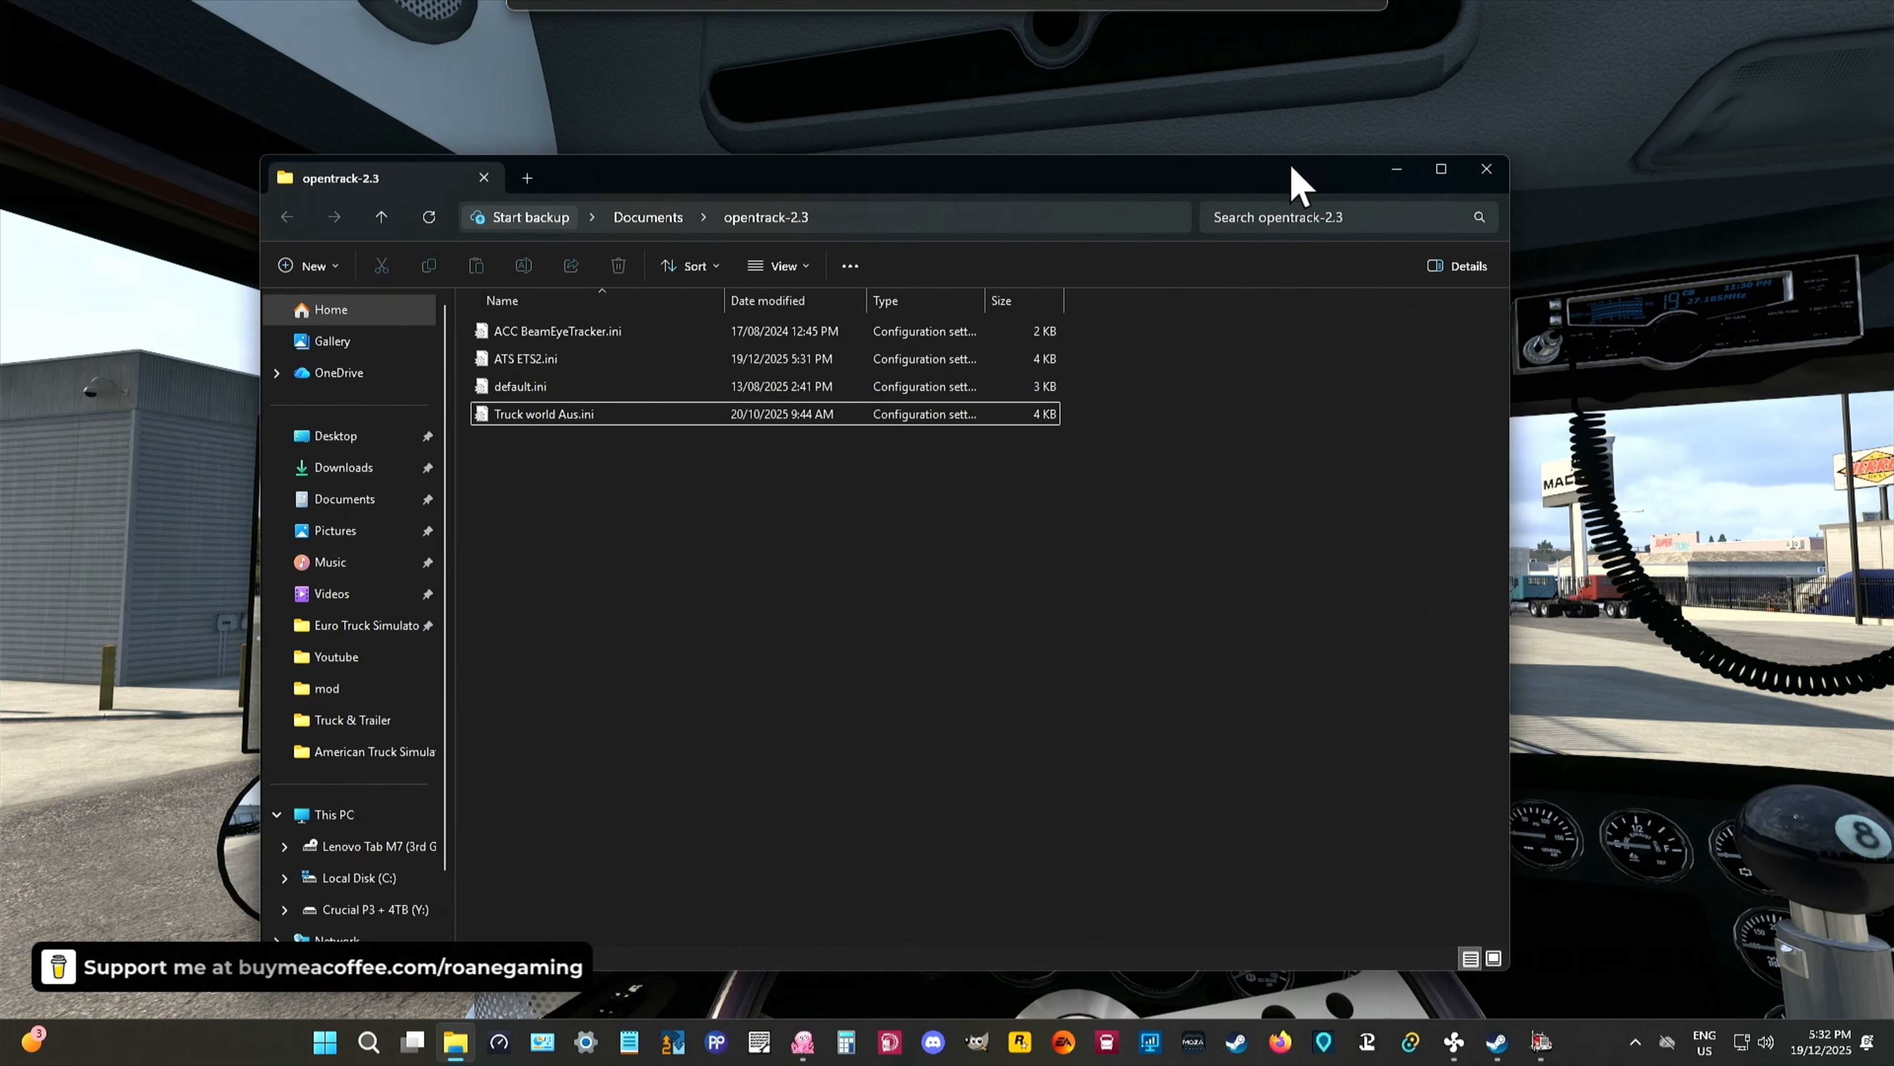
{"action": "left_click", "coordinate": [1487, 178]}
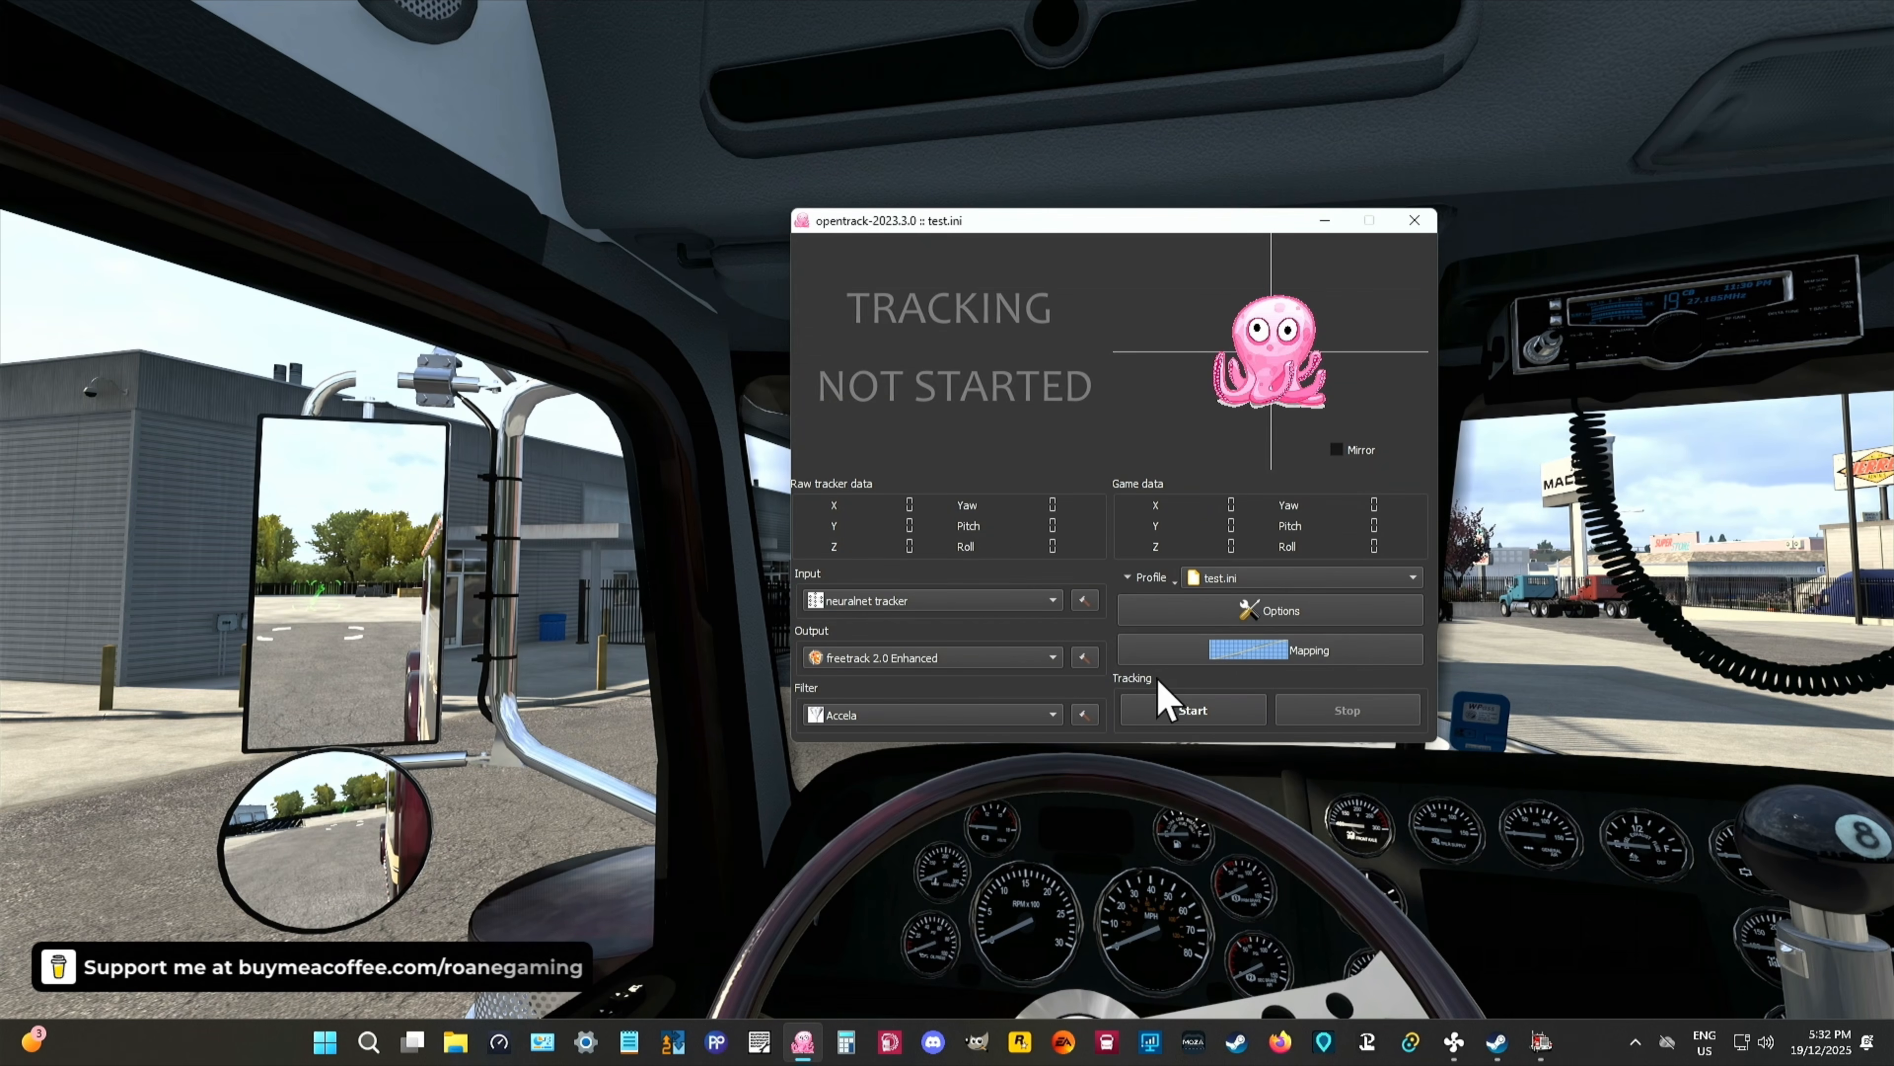
{"action": "left_click", "coordinate": [1174, 579]}
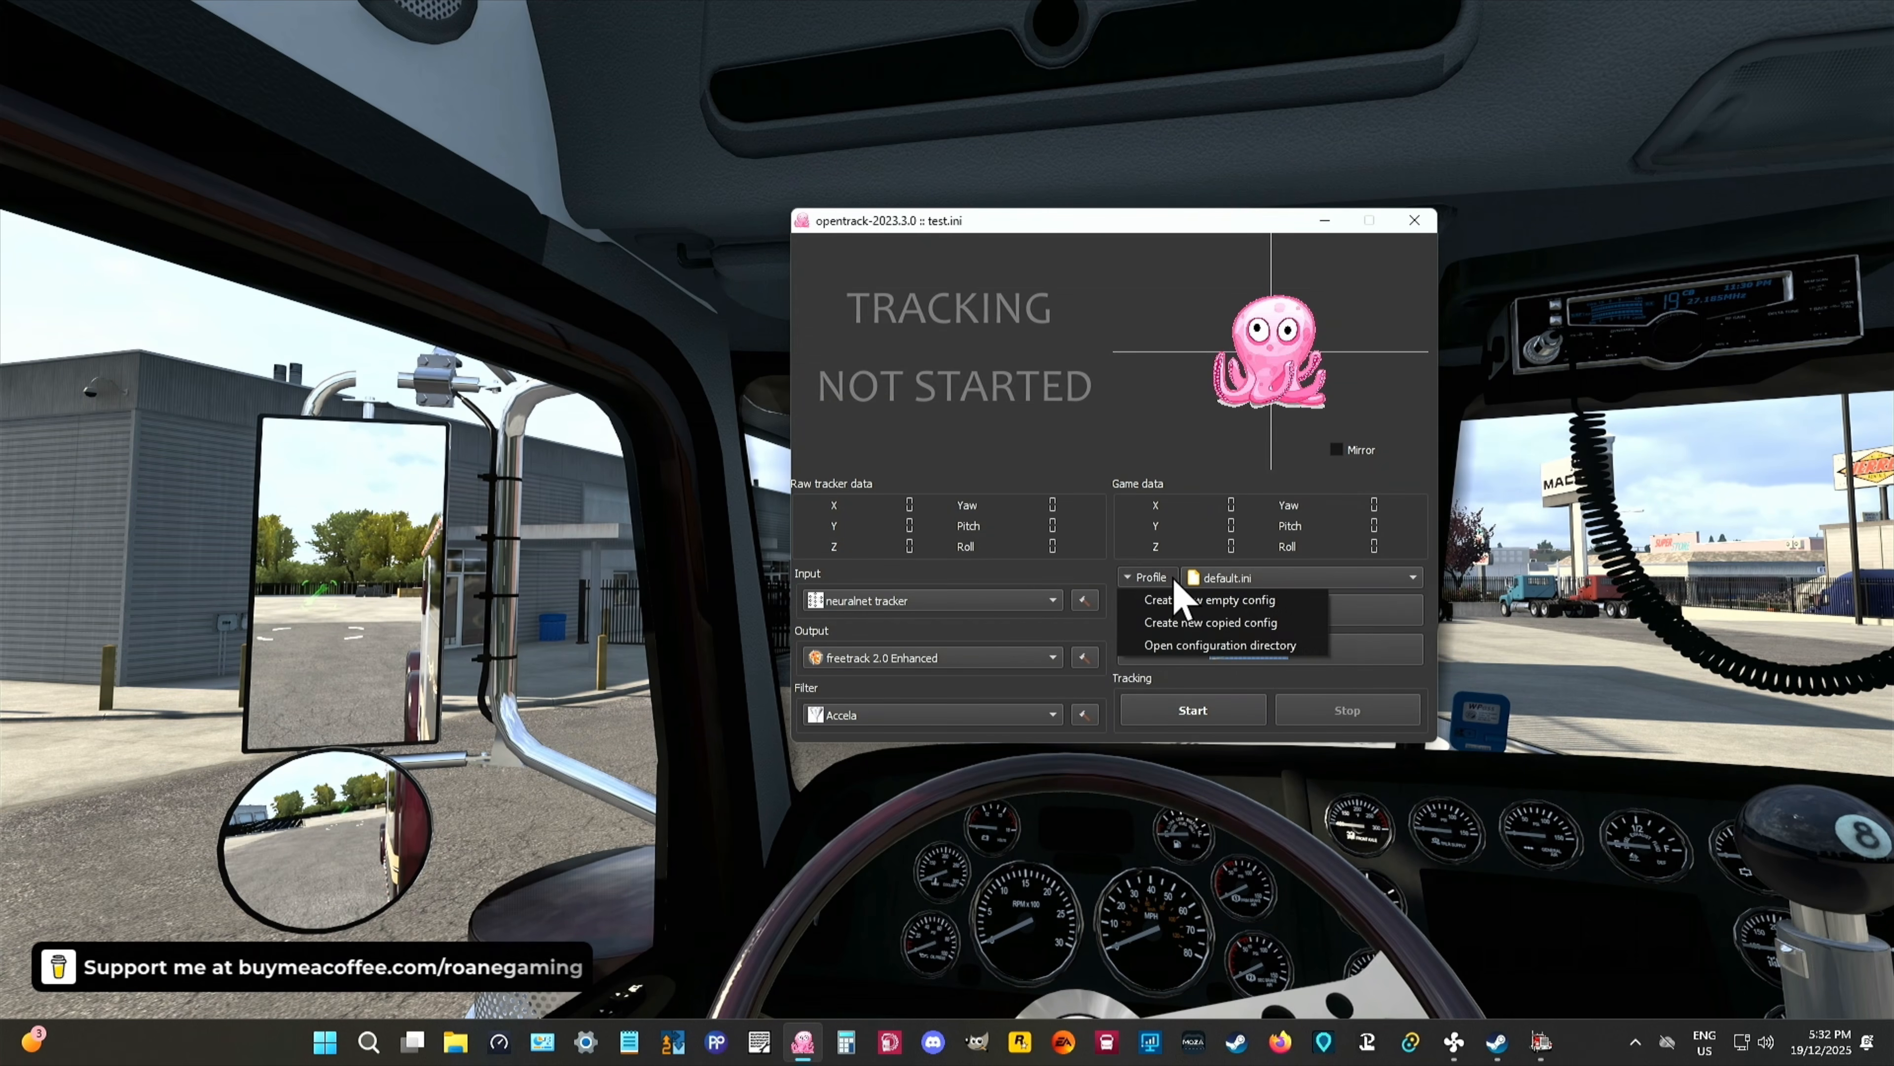
Step: Review the files in the profile configuration directory and select ATS ETS2.ini as the active profile
{"action": "left_click", "coordinate": [1197, 647]}
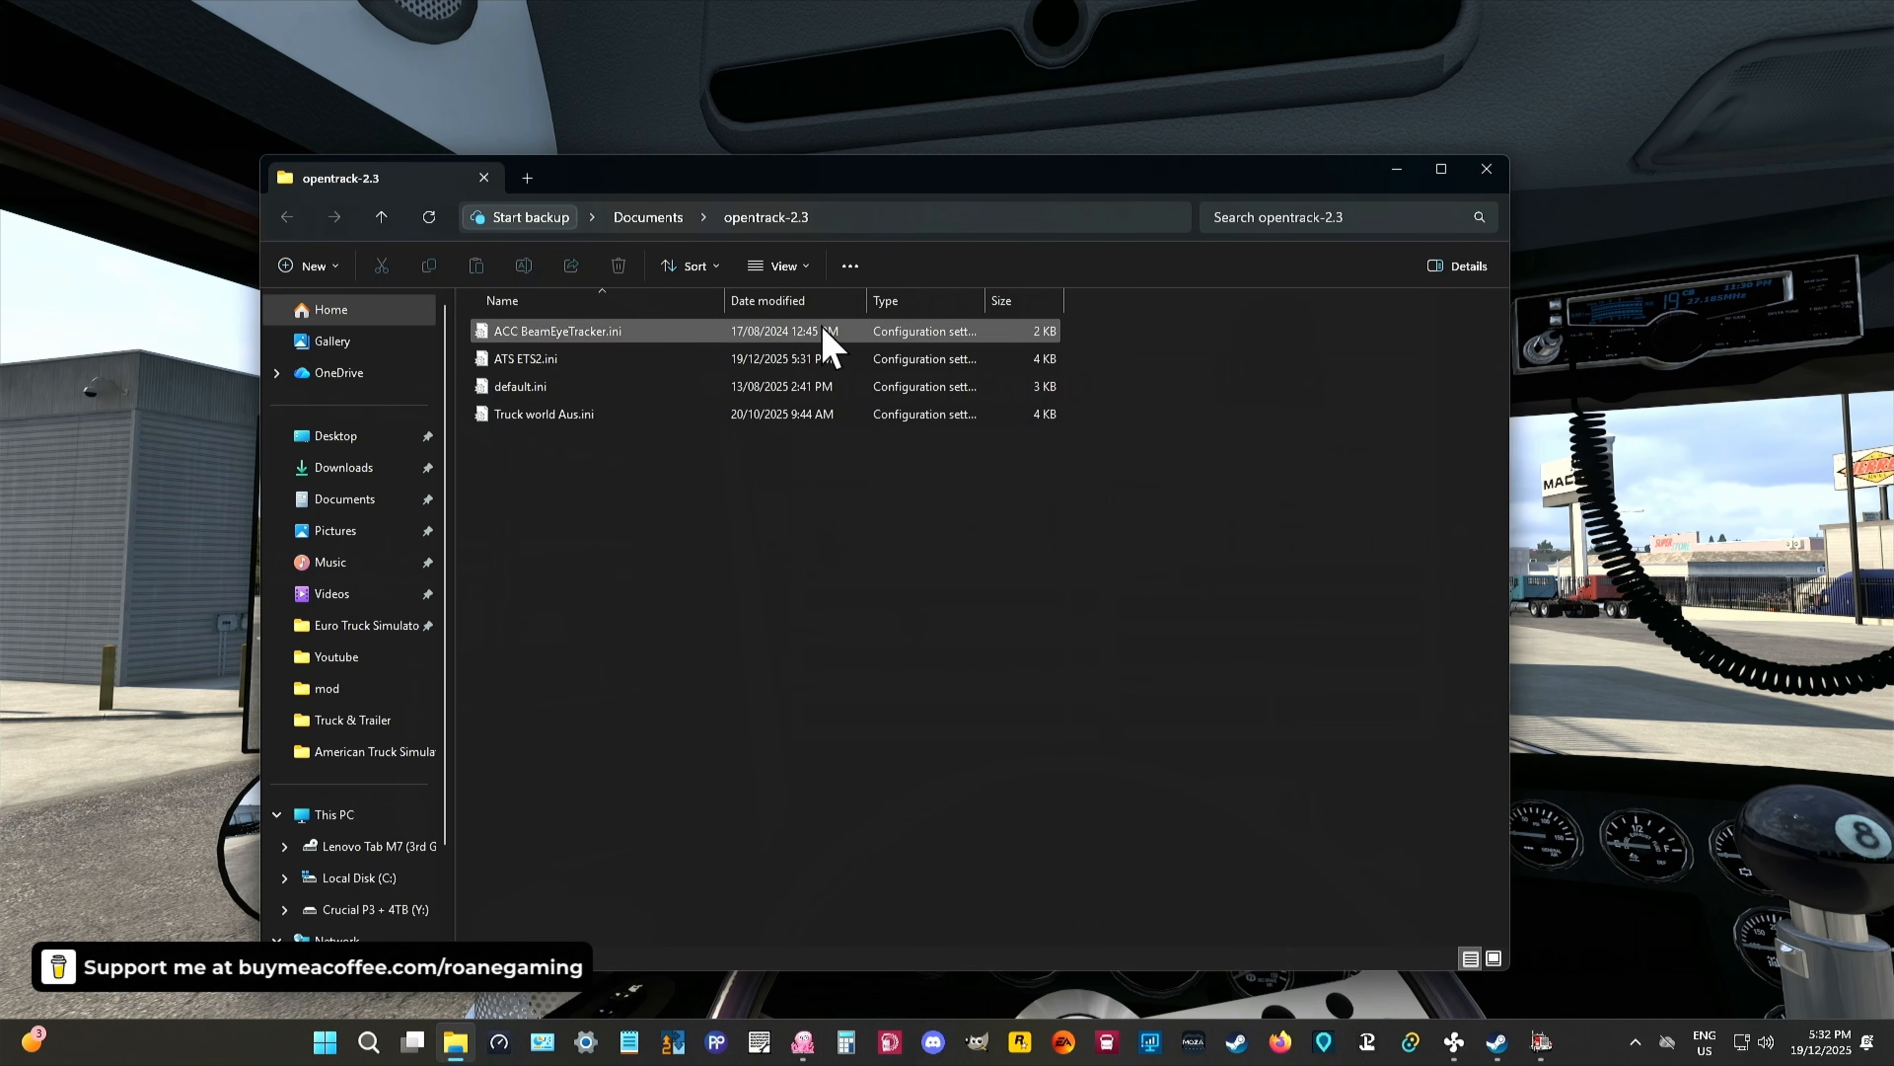
{"action": "left_click", "coordinate": [1486, 171]}
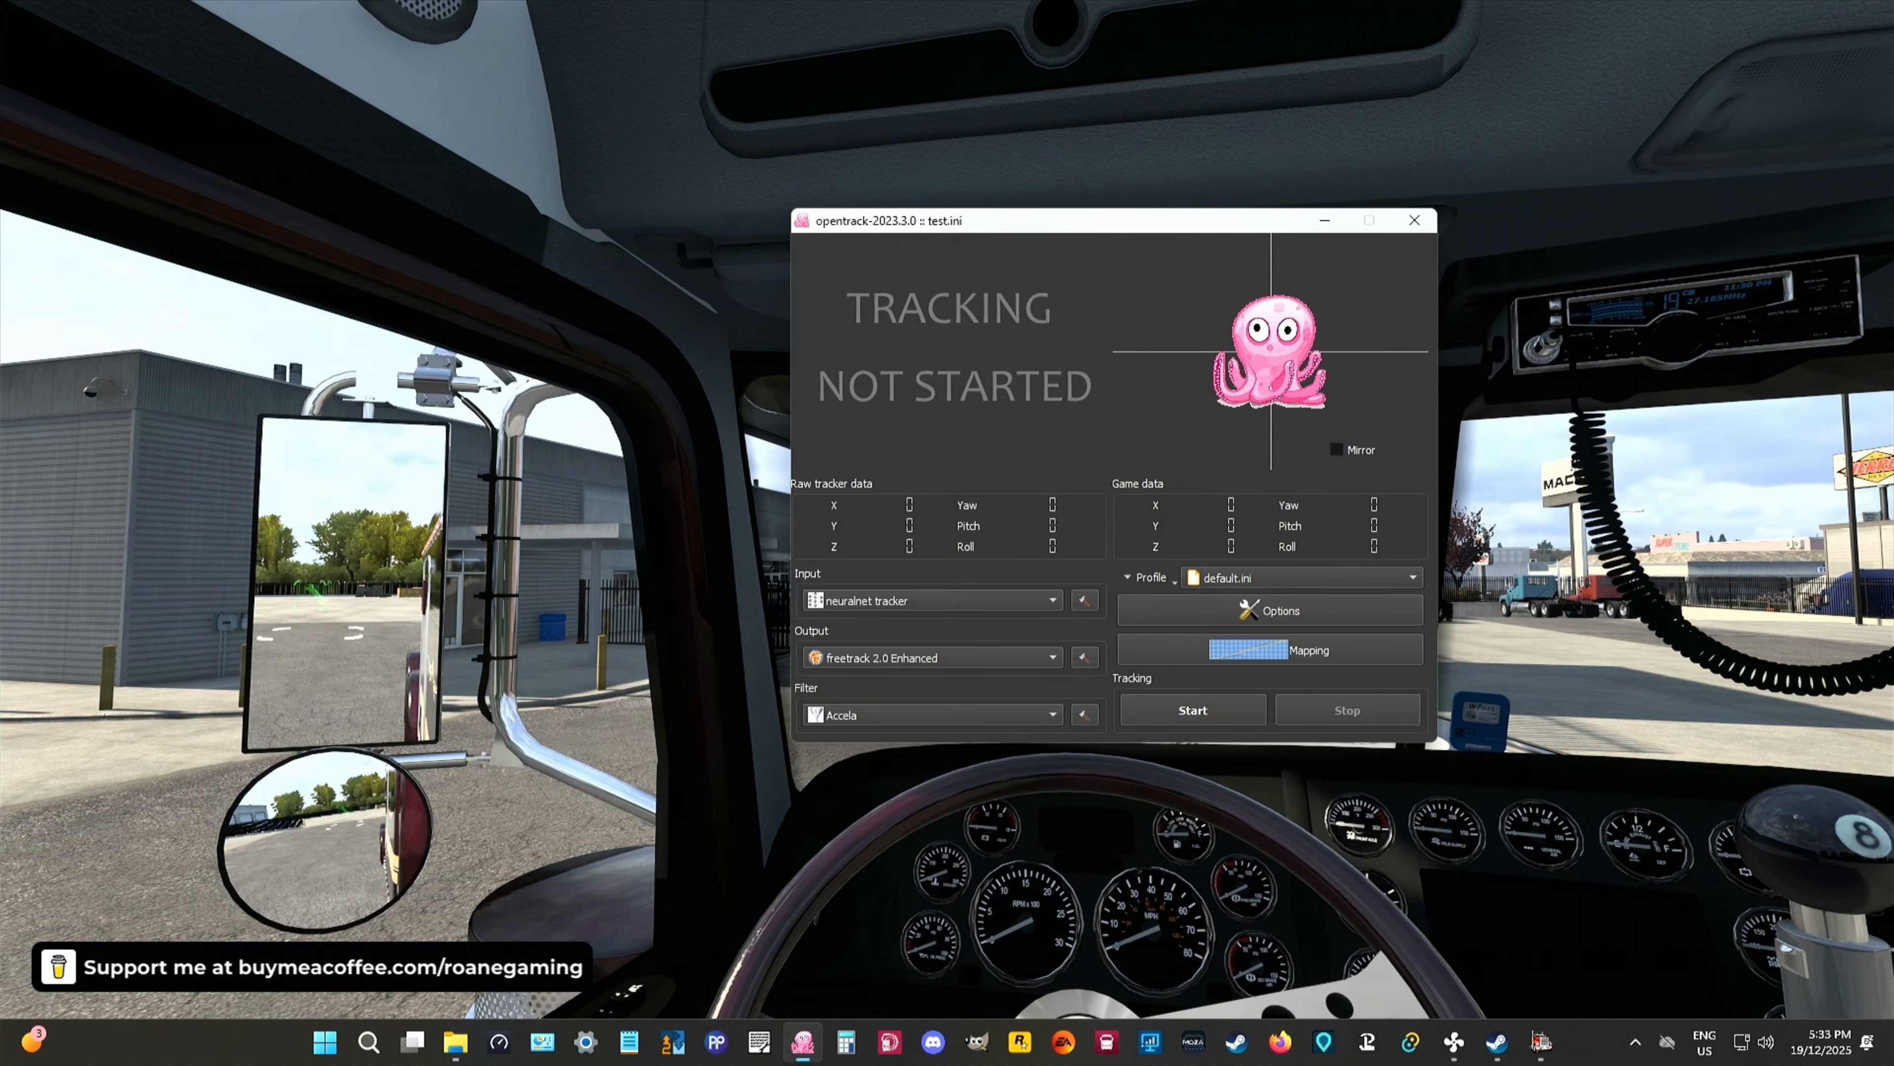
{"action": "left_click", "coordinate": [1153, 579]}
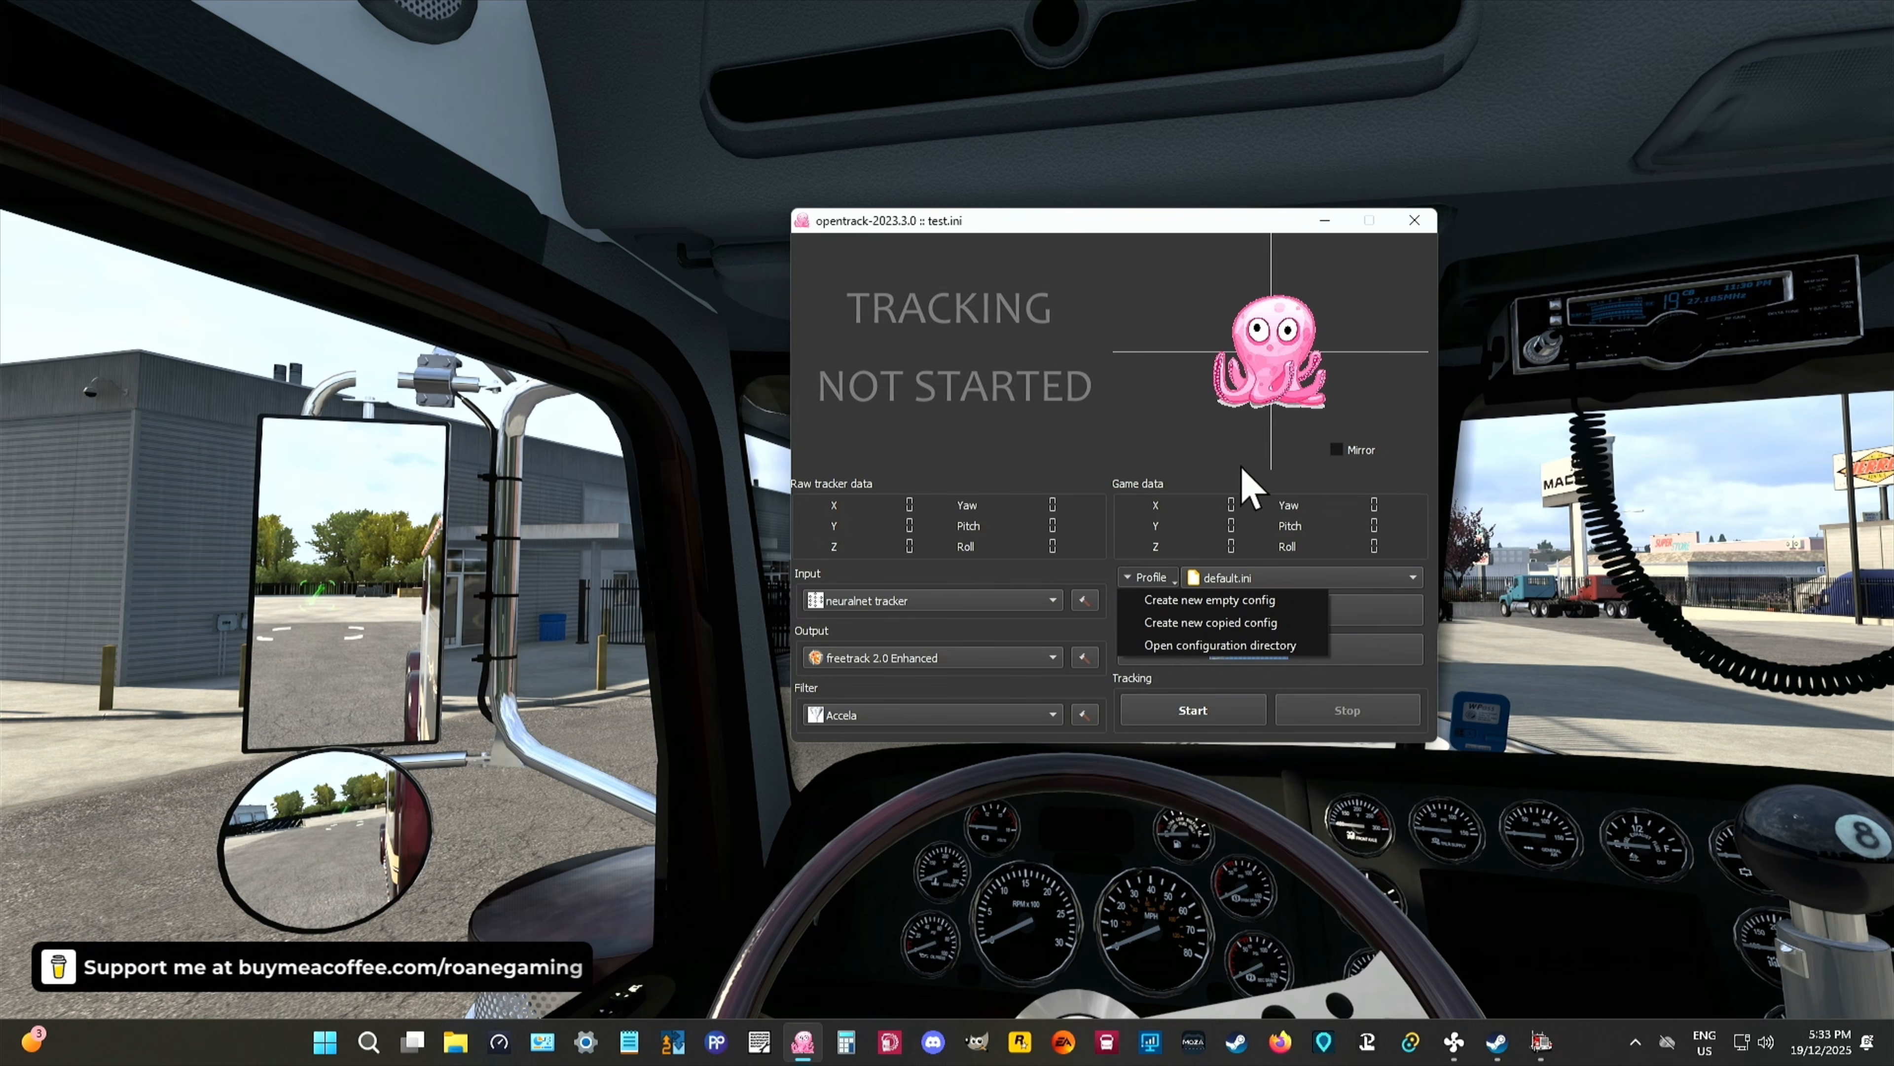
{"action": "left_click", "coordinate": [1080, 310]}
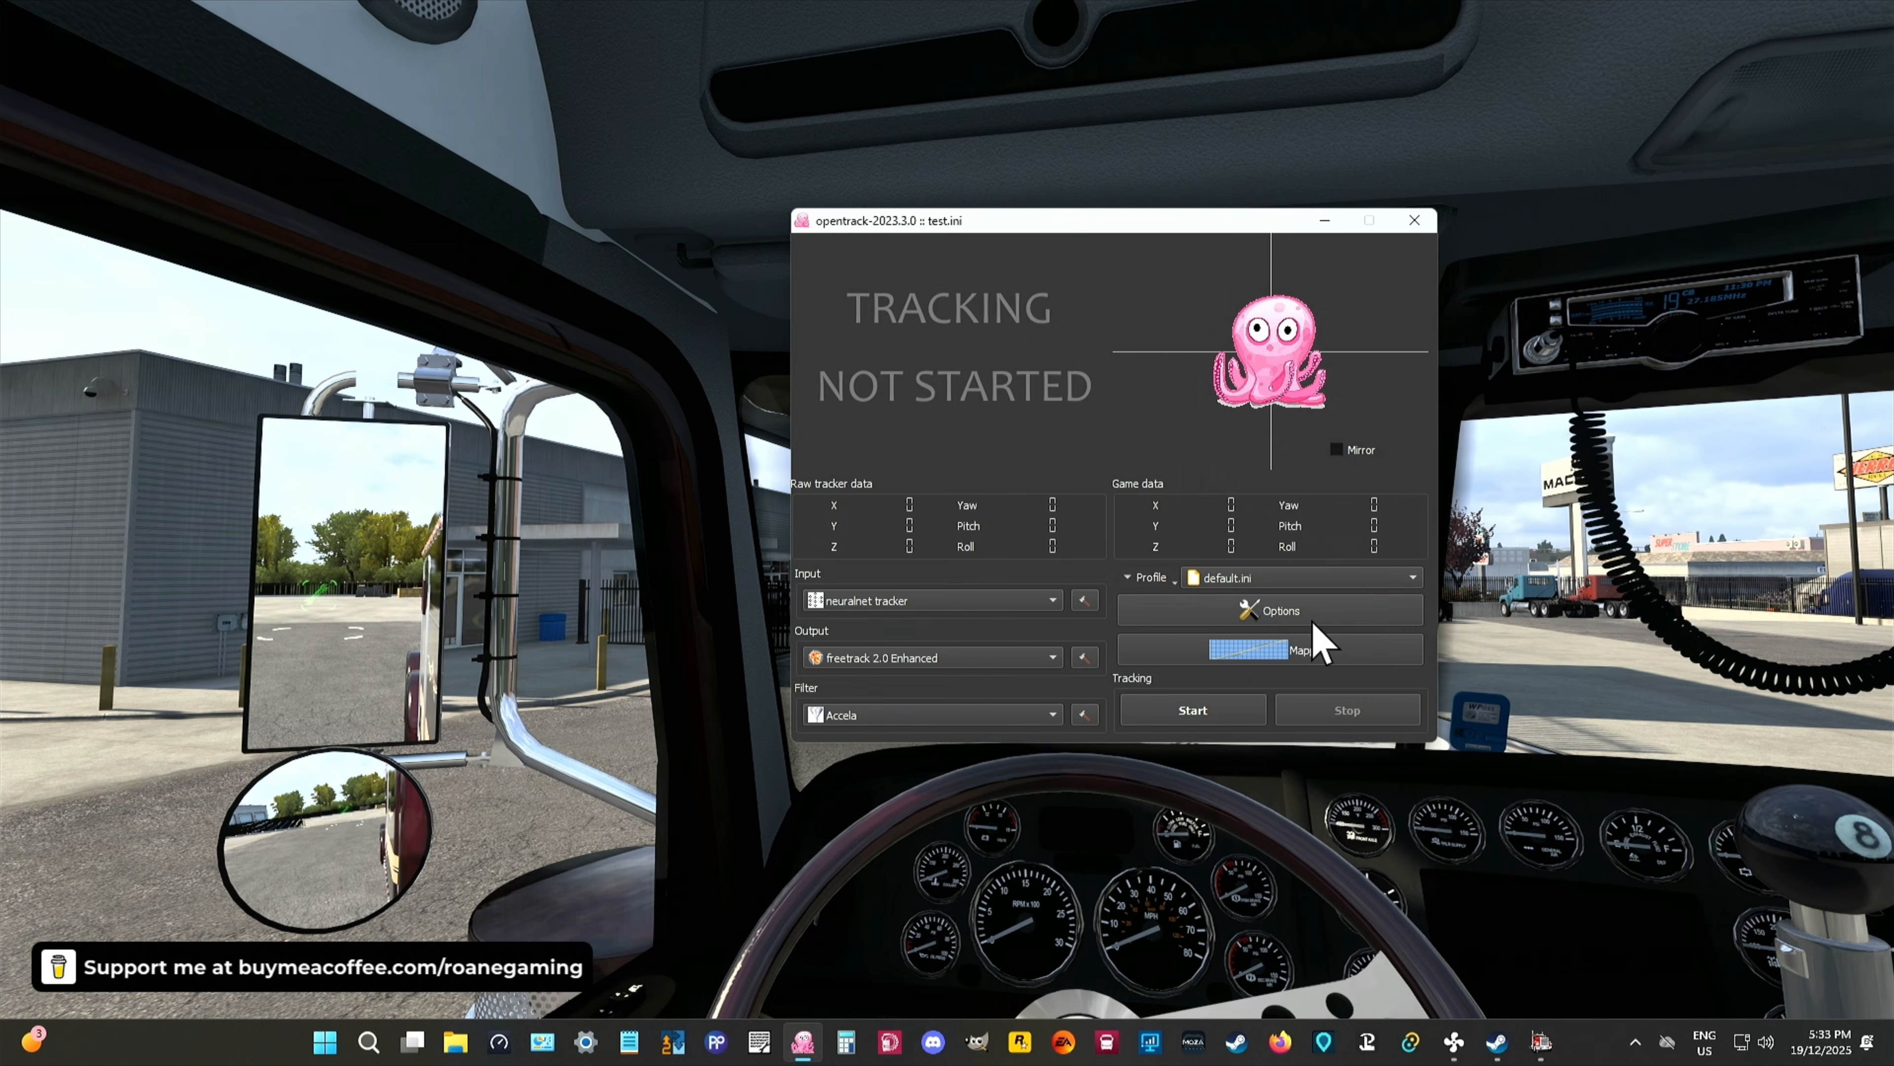
{"action": "left_click", "coordinate": [1376, 579]}
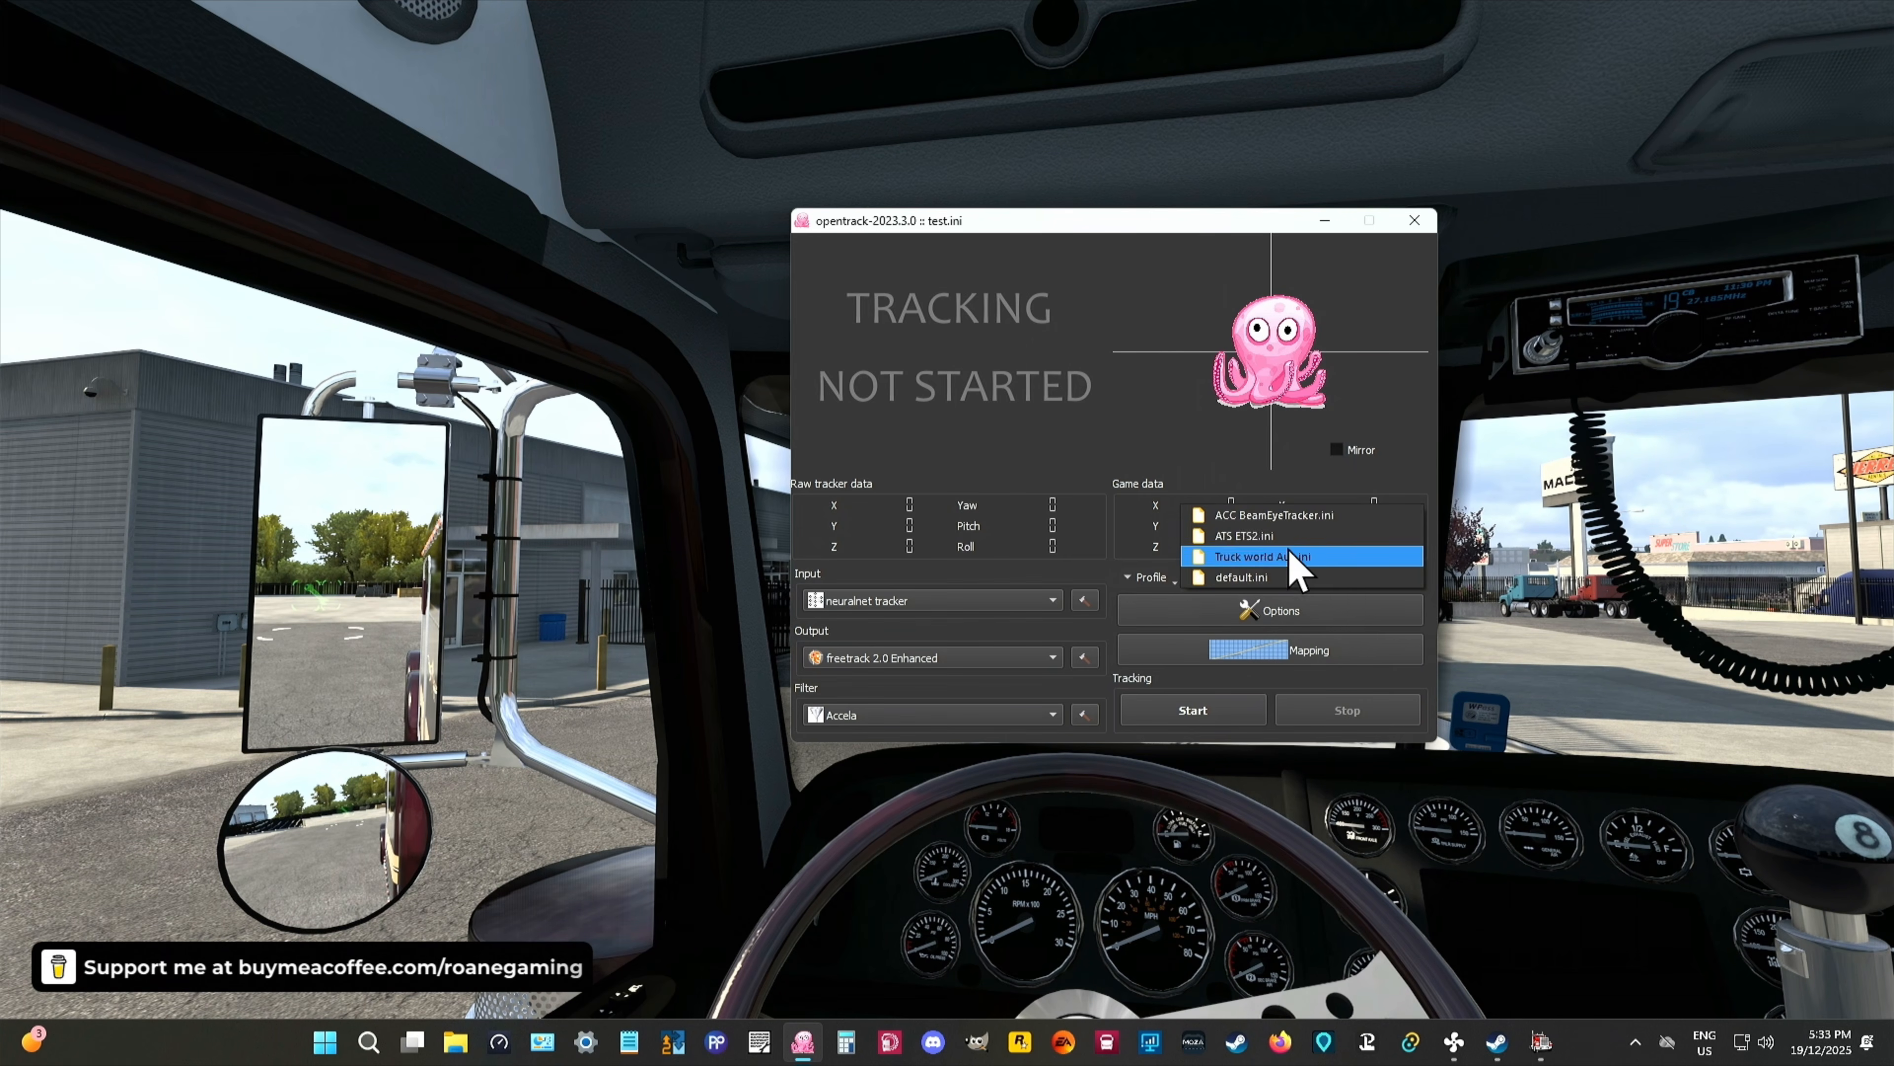
{"action": "left_click", "coordinate": [1268, 535]}
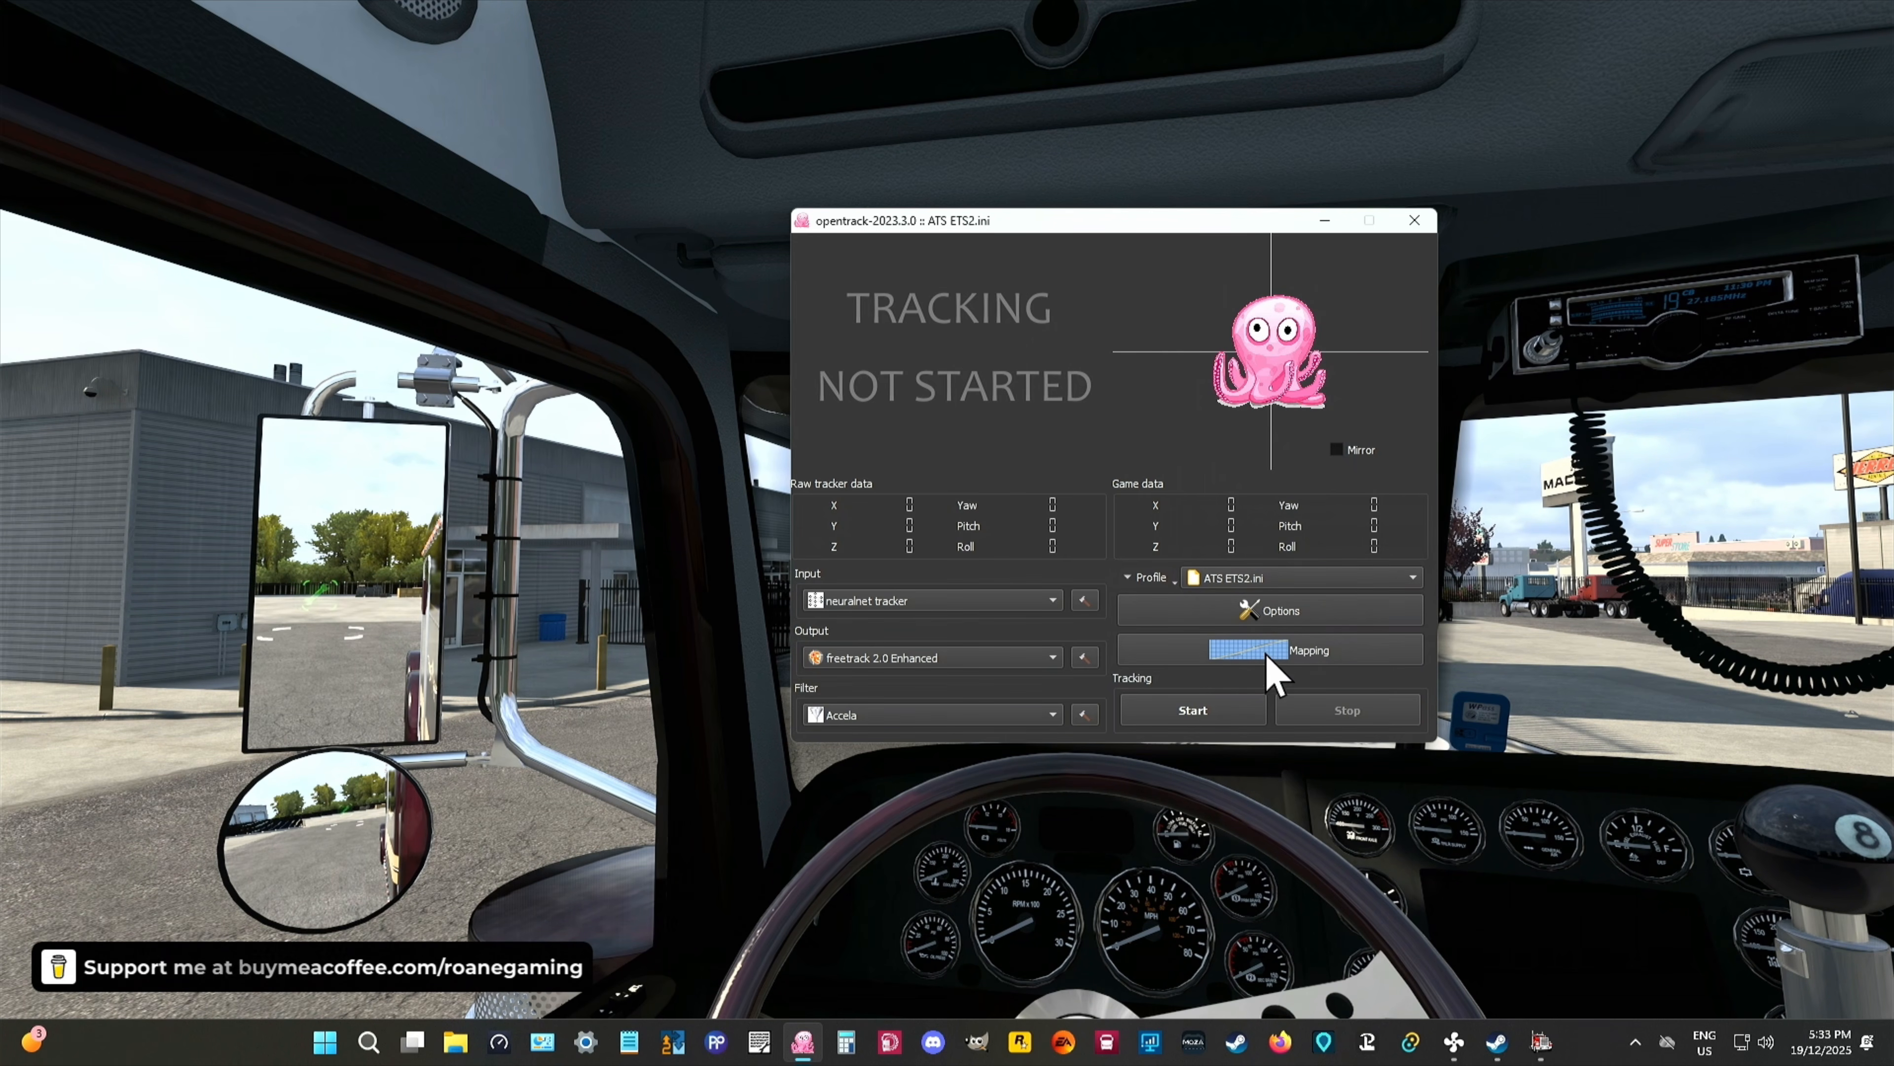
Step: Add a blank executable entry to the game detection list, view its profile choices, and remove the entry again
{"action": "left_click", "coordinate": [1282, 615]}
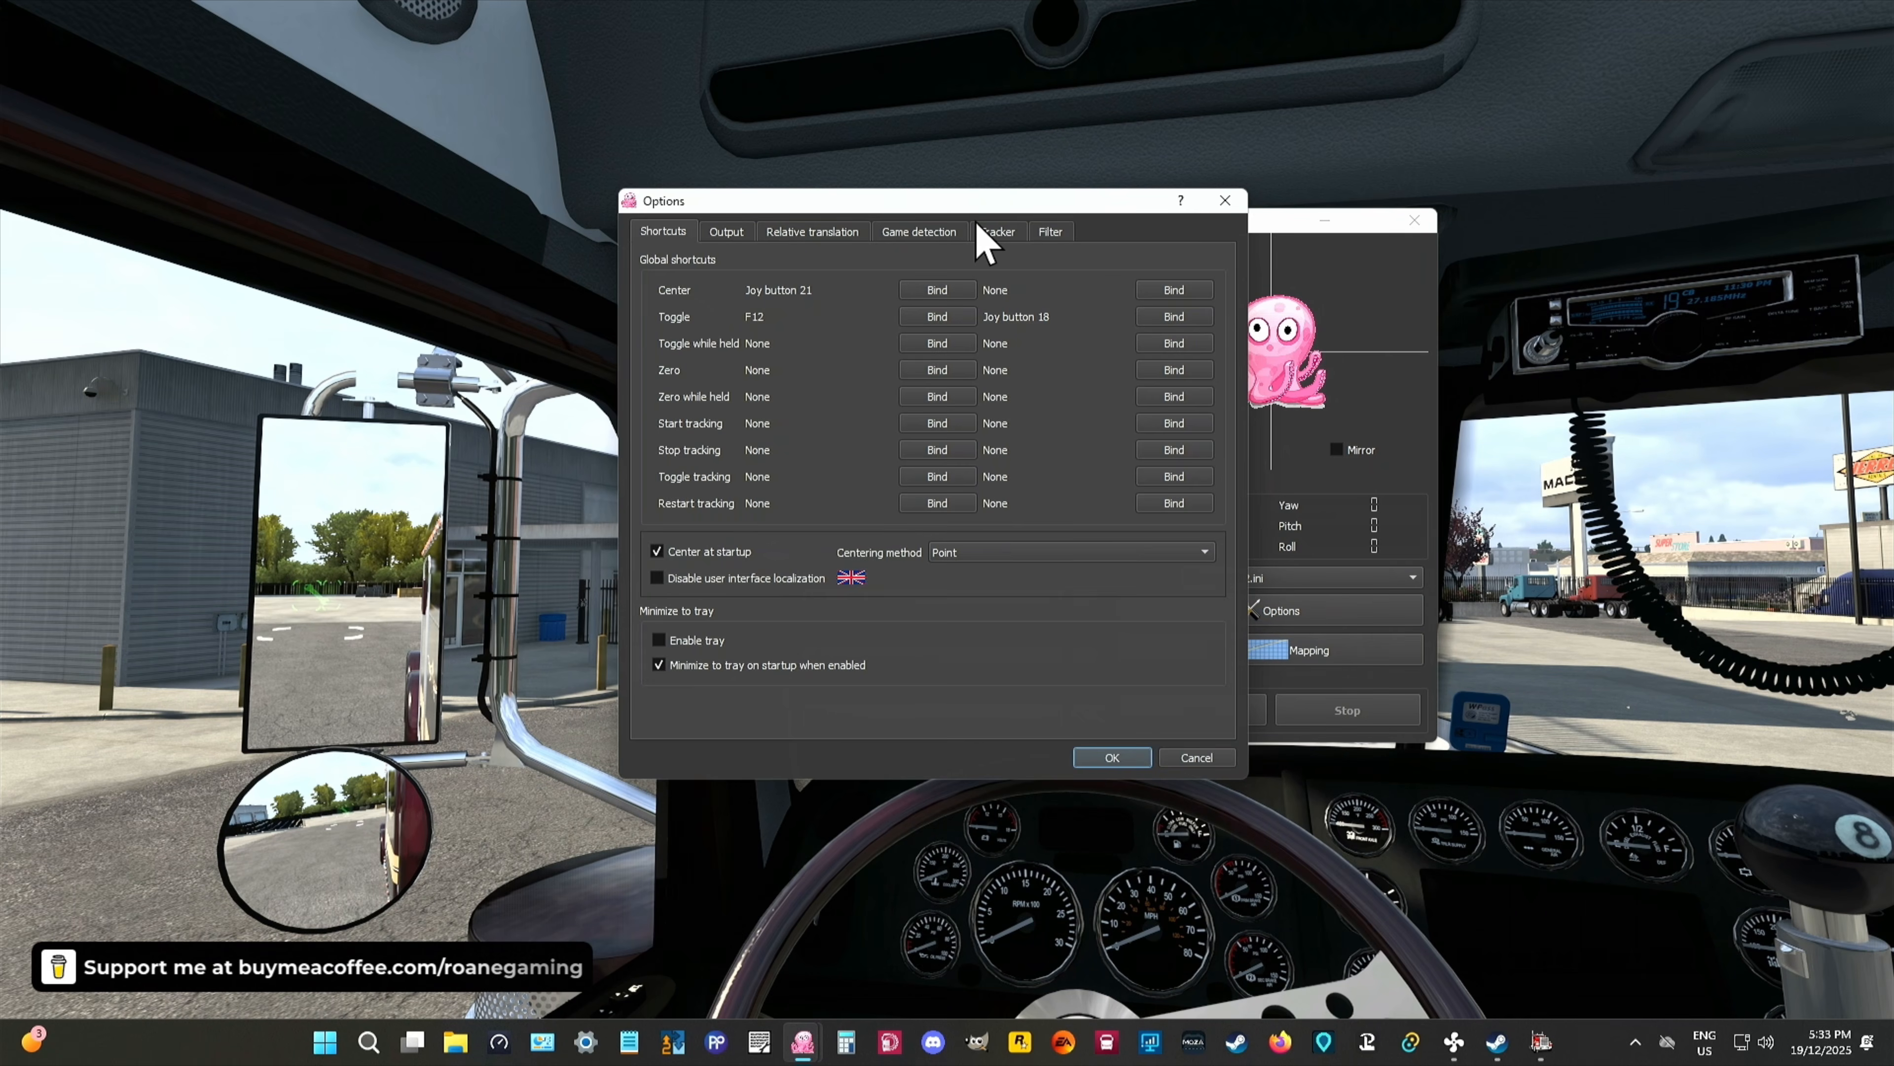
{"action": "left_click", "coordinate": [928, 233]}
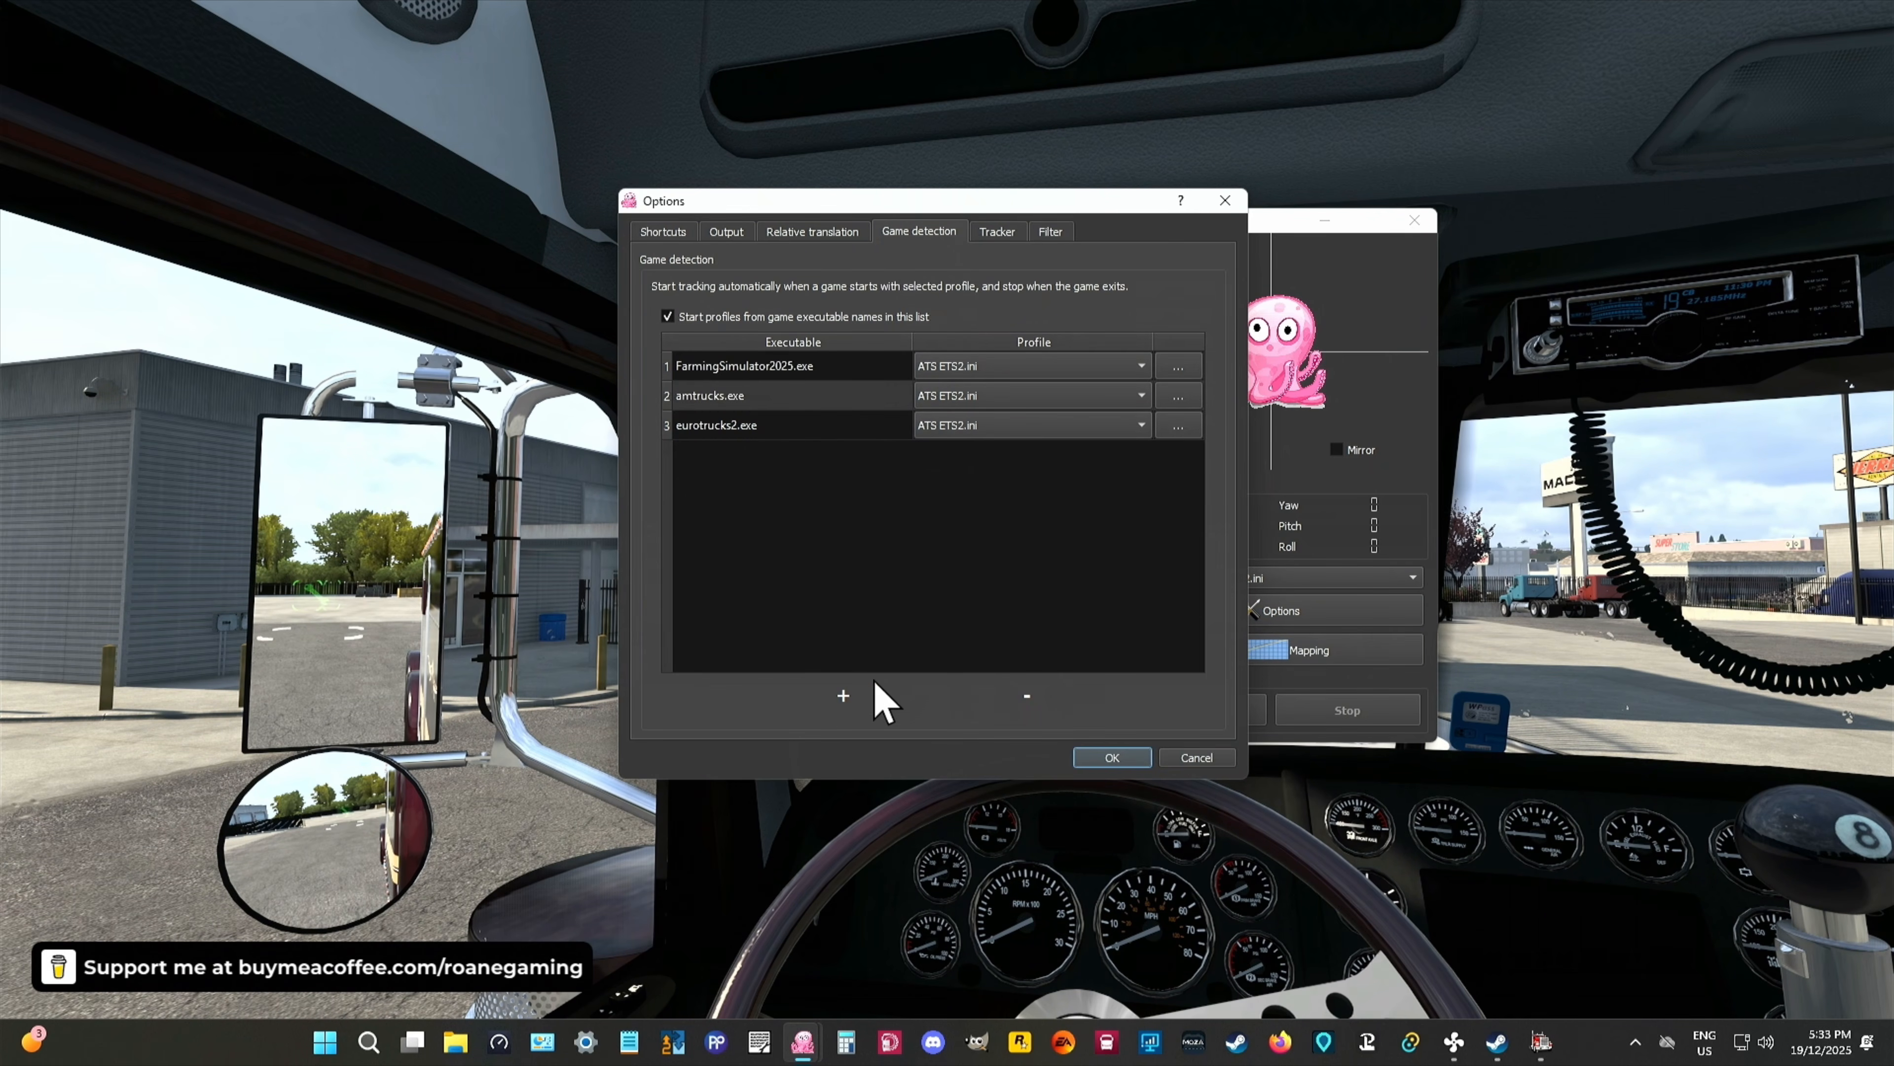
{"action": "left_click", "coordinate": [843, 696]}
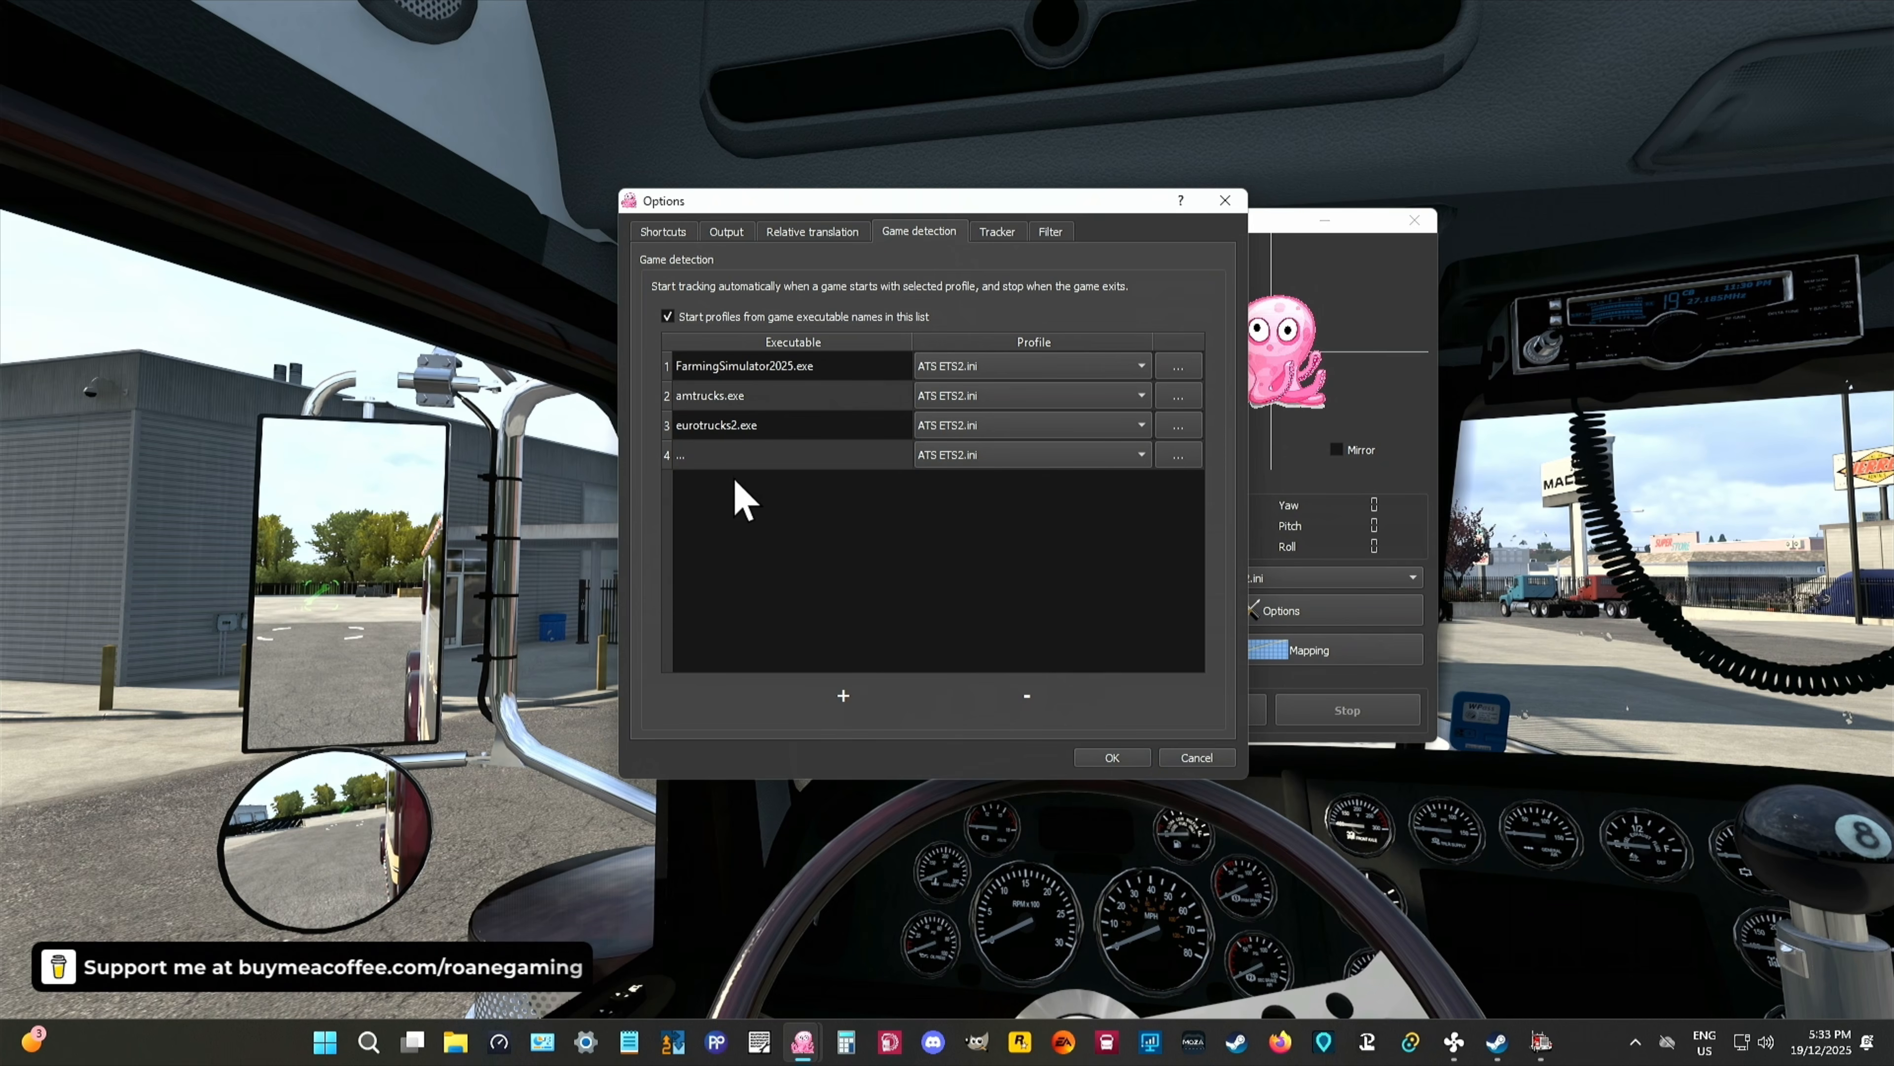
{"action": "left_click", "coordinate": [1020, 457]}
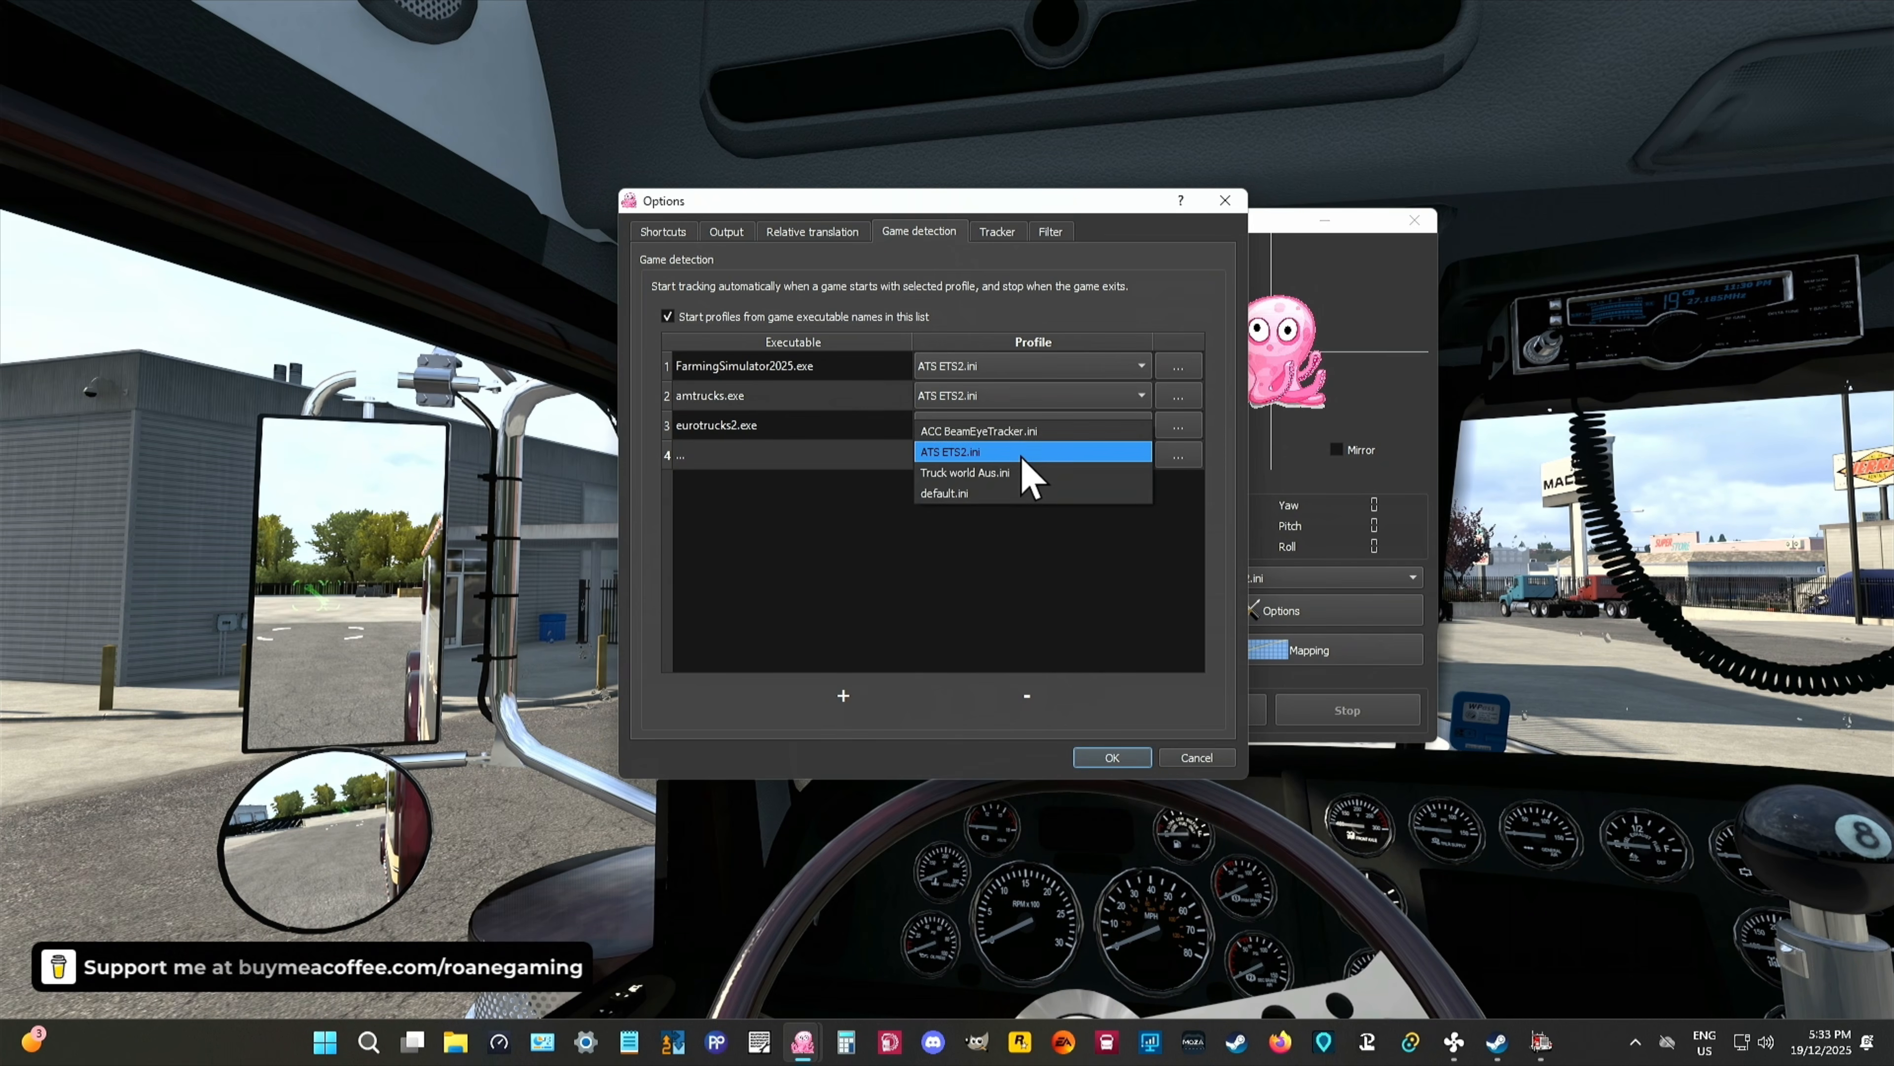
{"action": "left_click", "coordinate": [922, 603]}
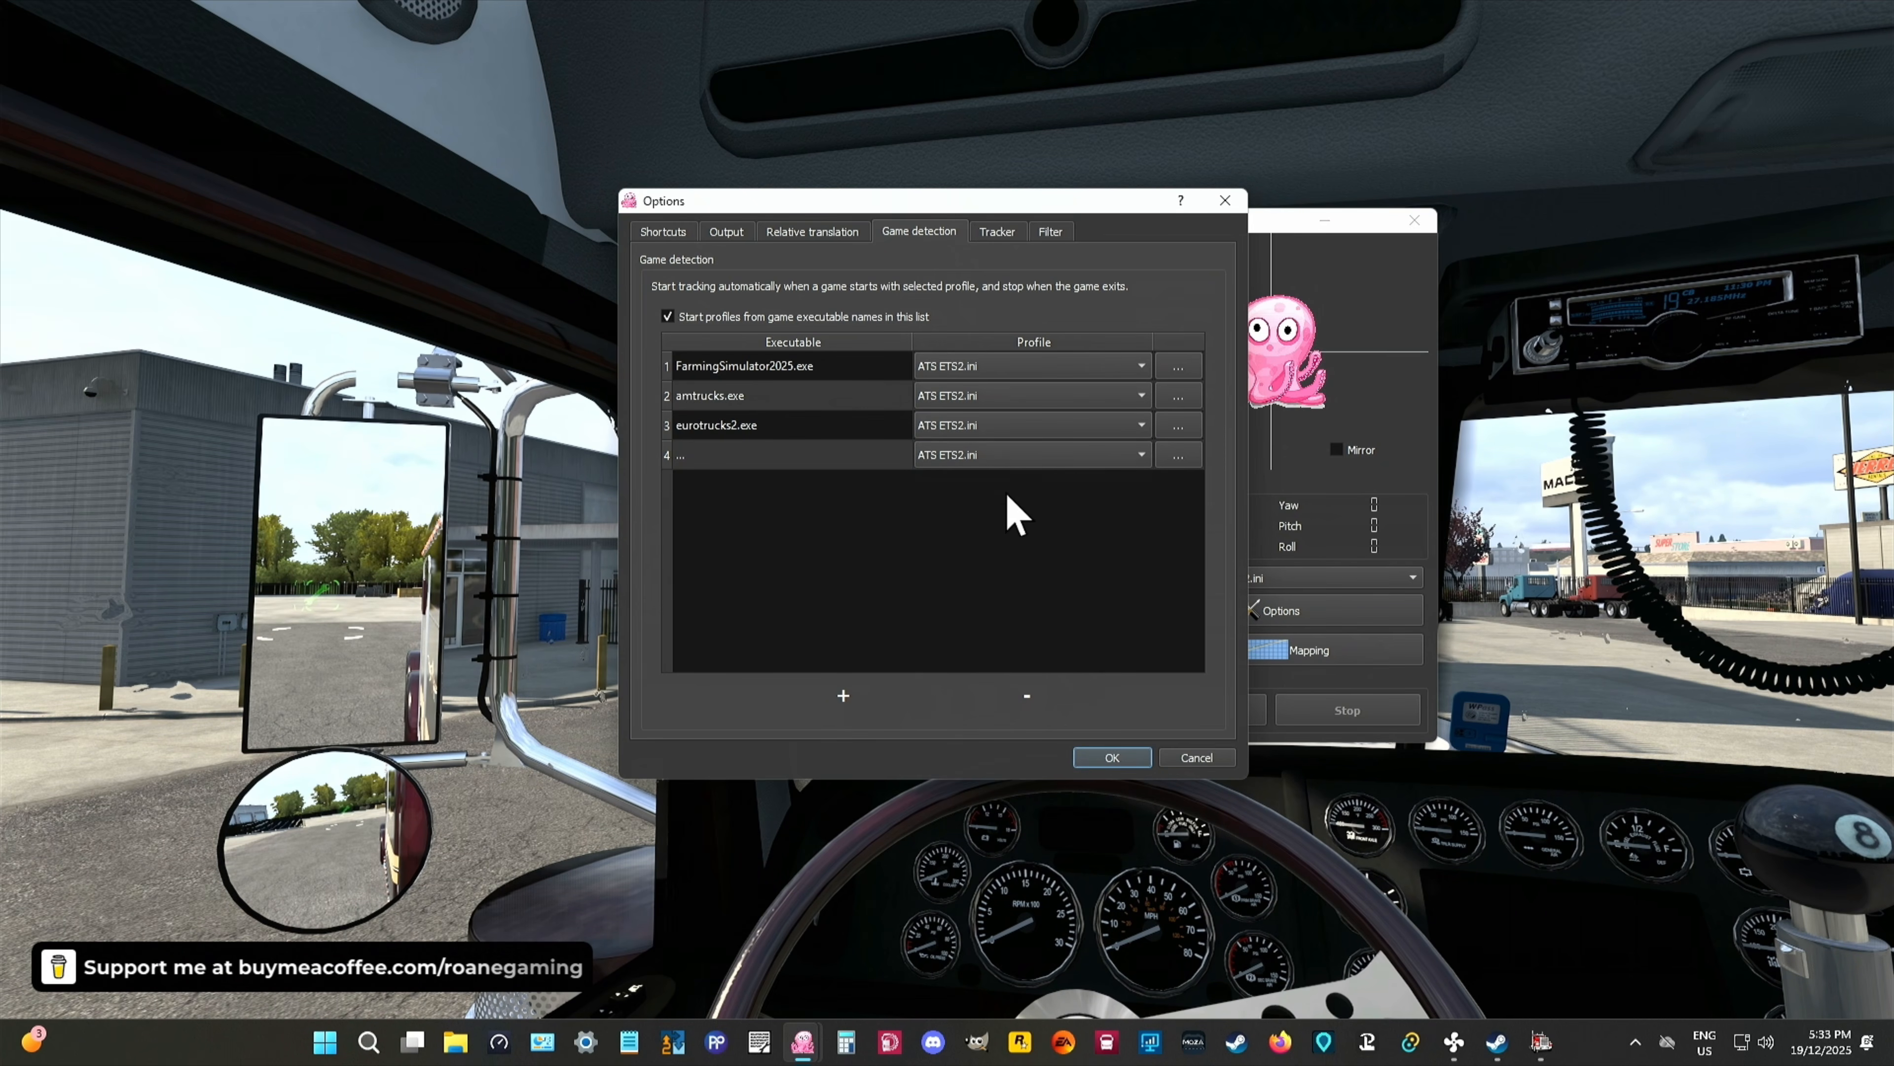
{"action": "left_click", "coordinate": [874, 454]}
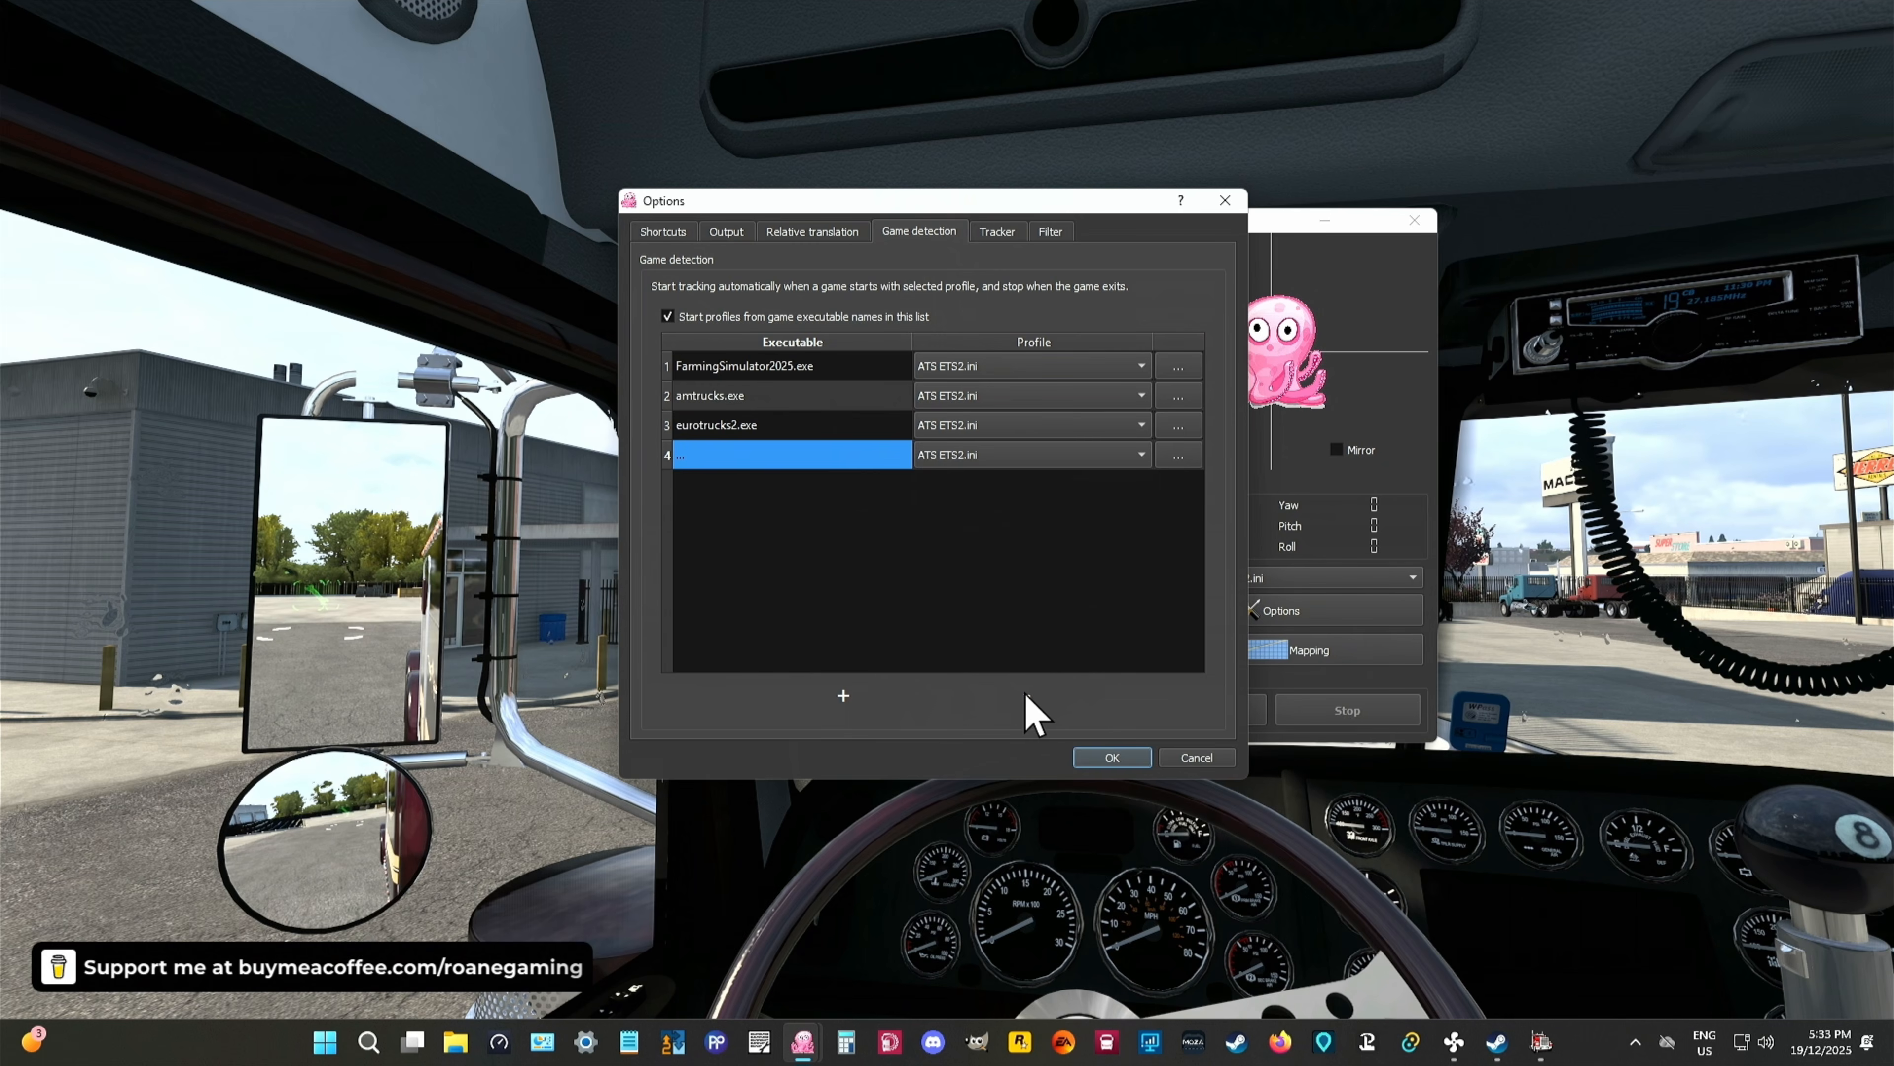
{"action": "left_click", "coordinate": [1027, 696]}
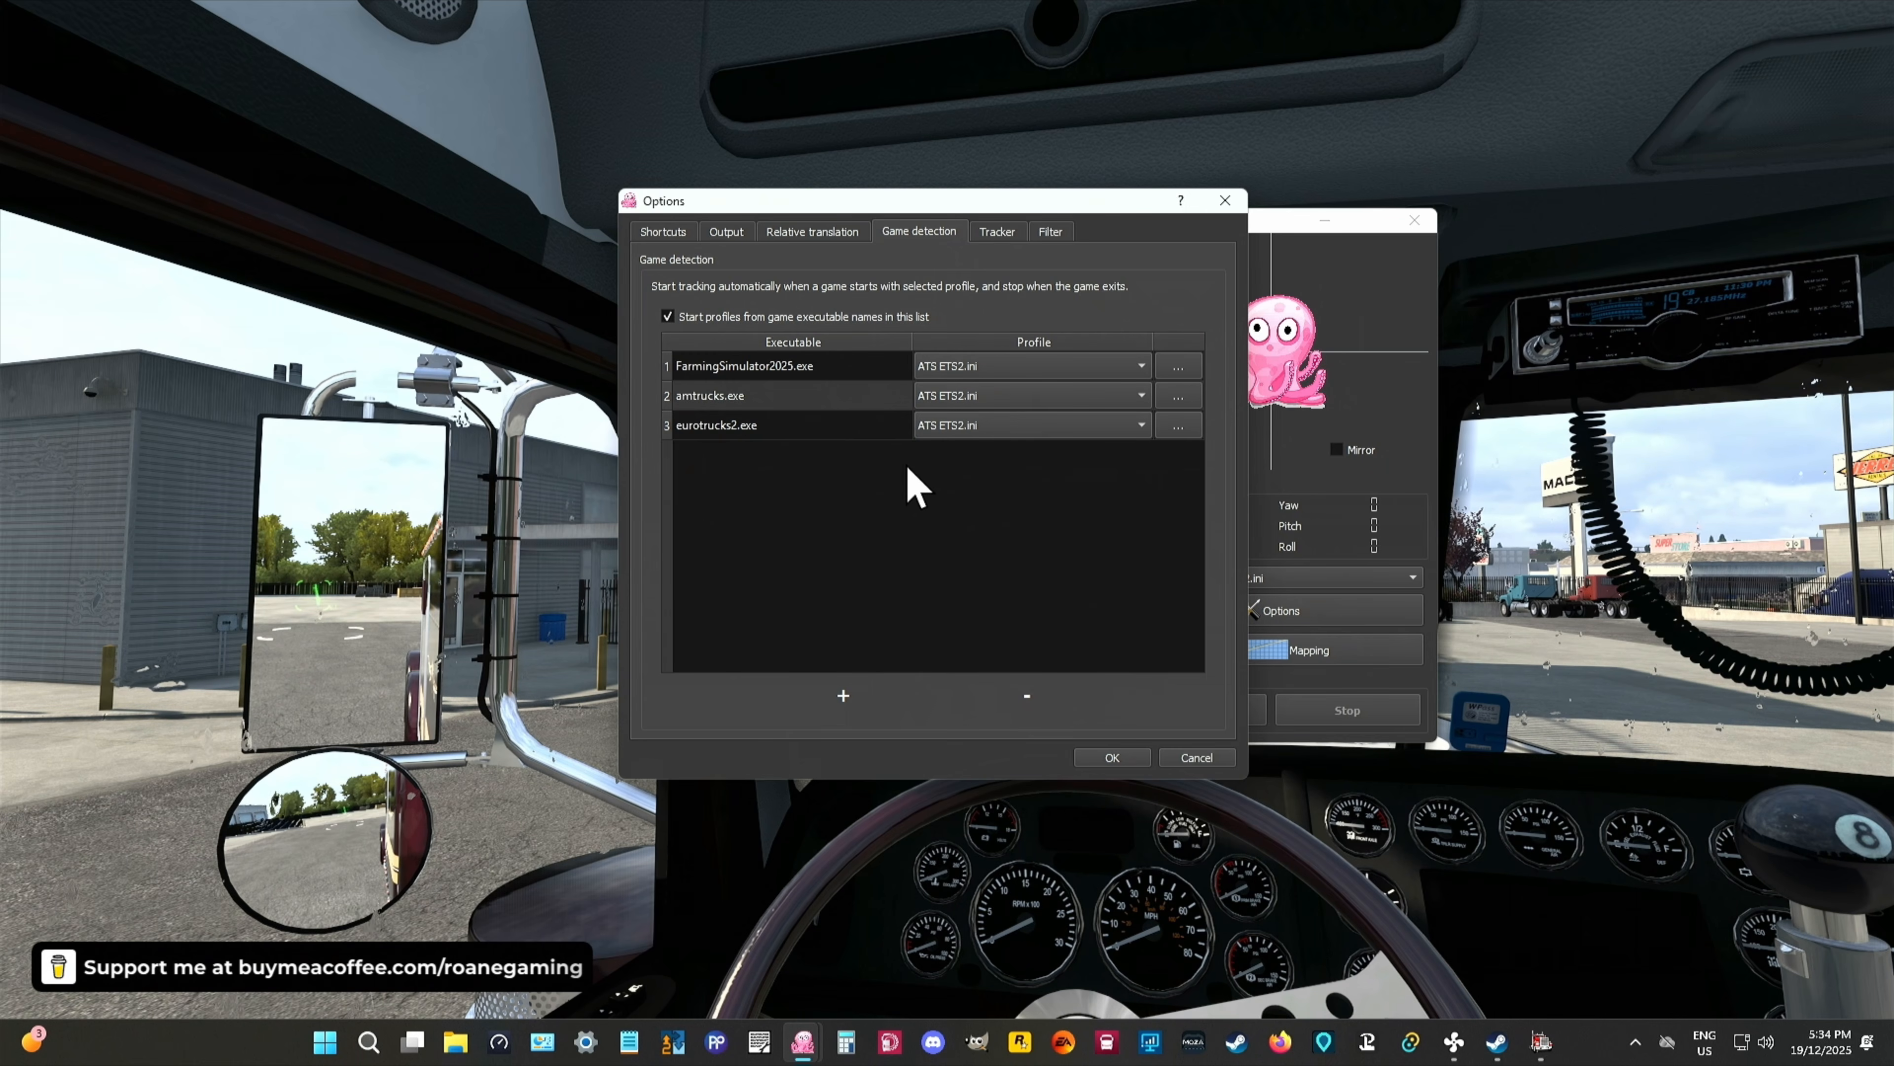
{"action": "left_click", "coordinate": [1227, 201]}
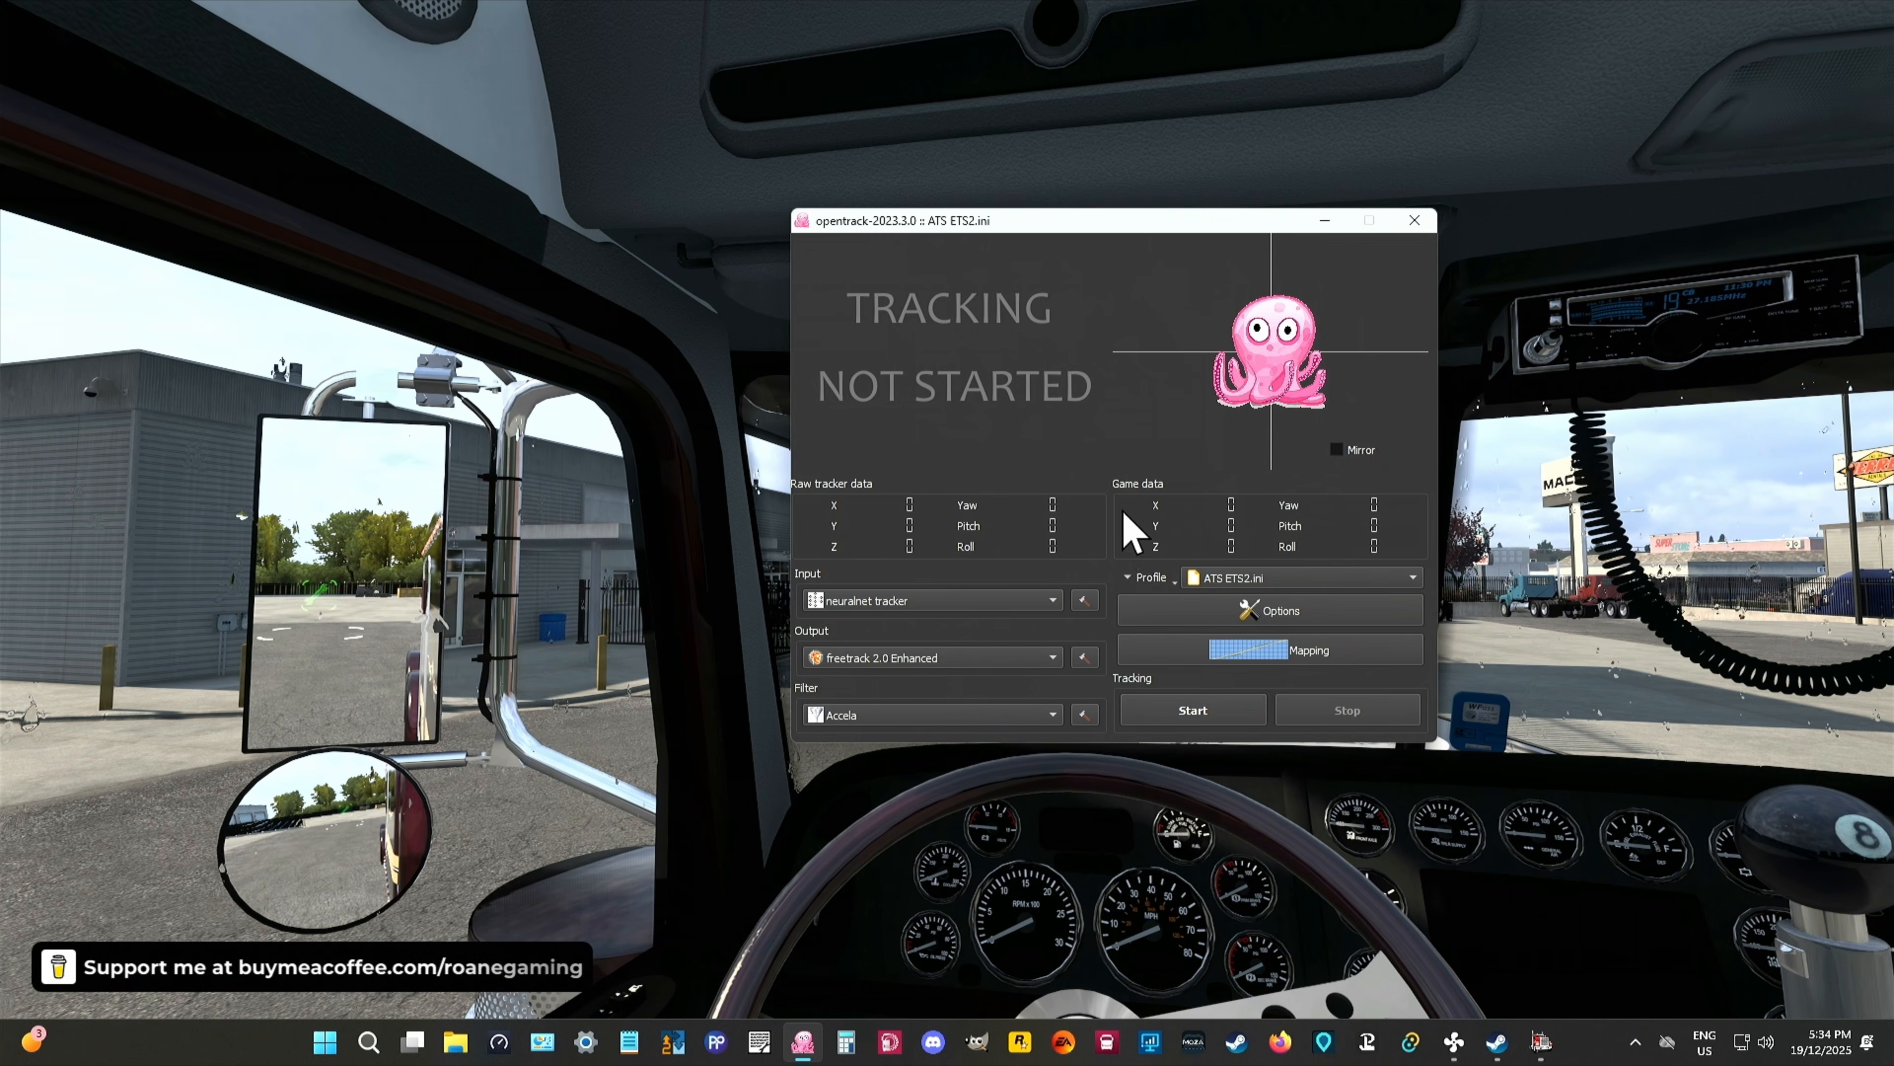
Step: Review the shortcuts, output axis assignment, relative translation and game detection options of the ATS ETS2.ini profile
{"action": "left_click", "coordinate": [1271, 627]}
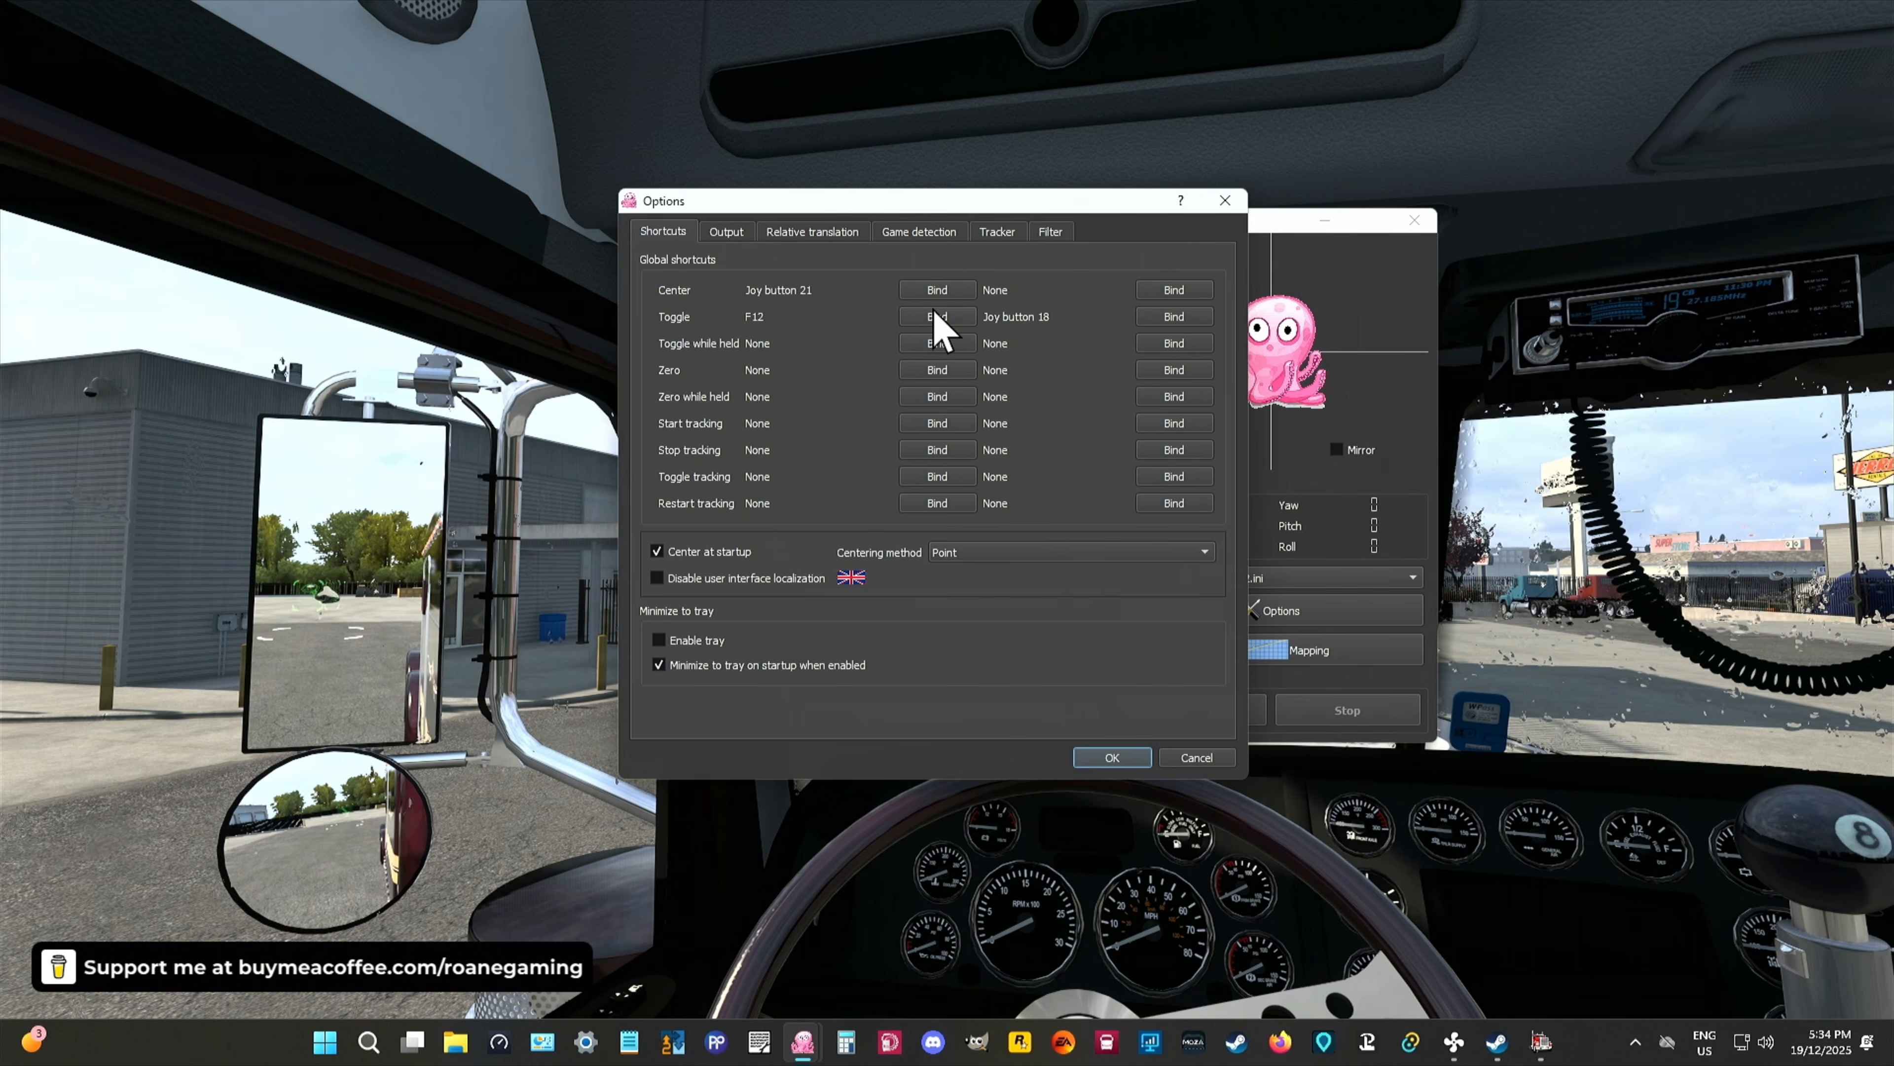
{"action": "left_click", "coordinate": [726, 233]}
{"action": "left_click", "coordinate": [660, 235]}
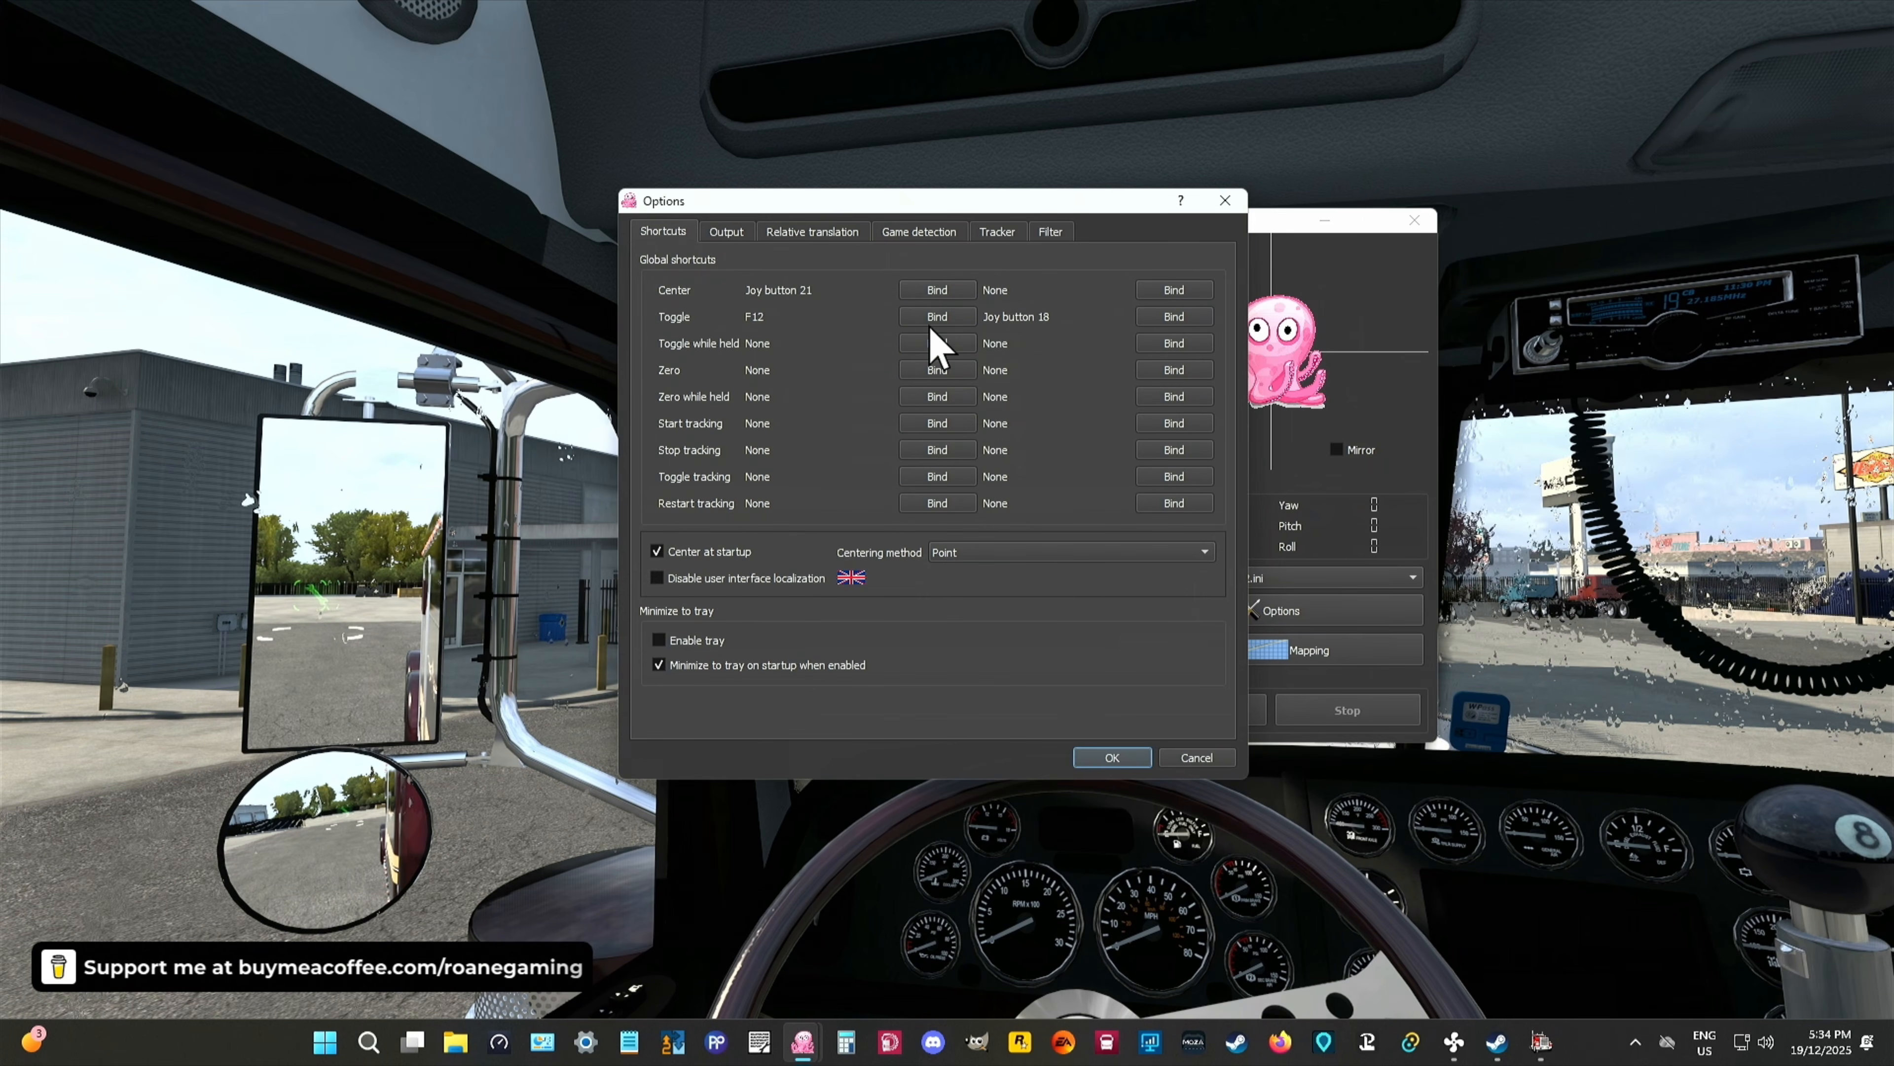
{"action": "left_click", "coordinate": [726, 232]}
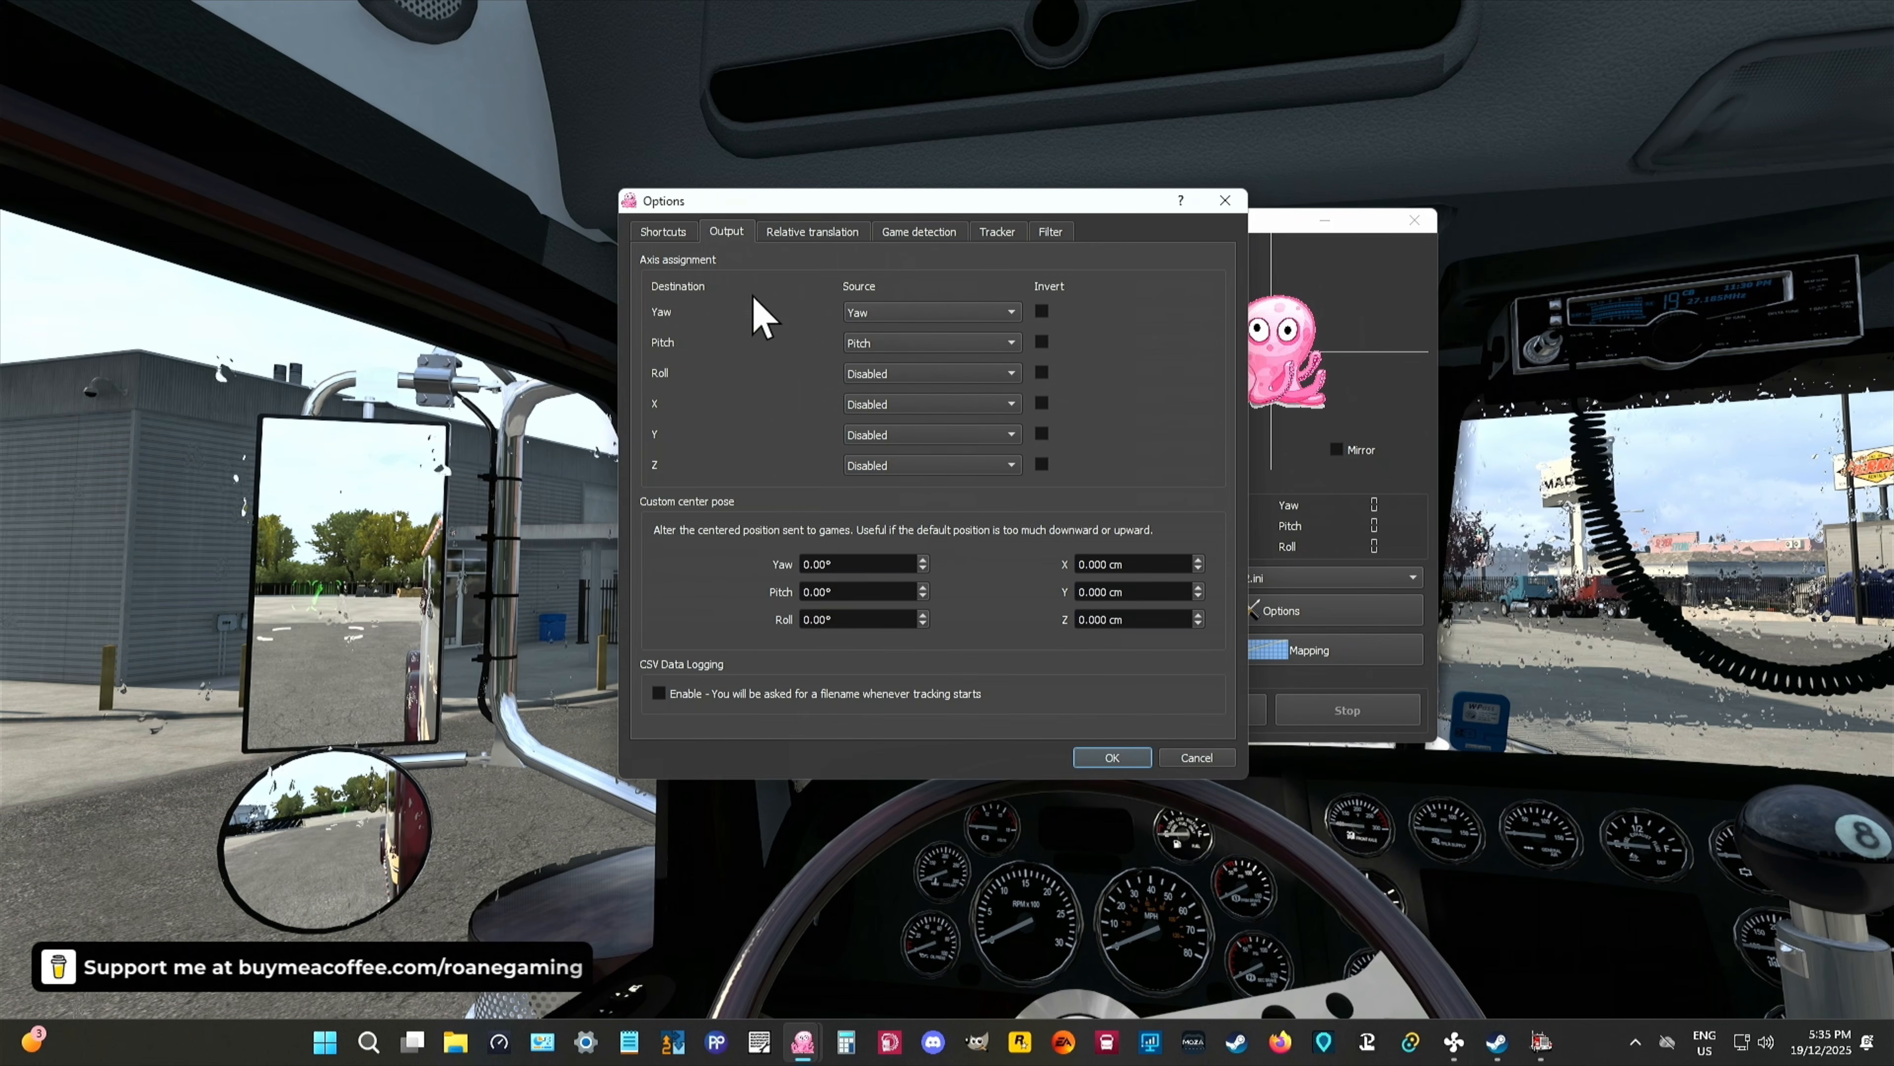
{"action": "left_click", "coordinate": [810, 234]}
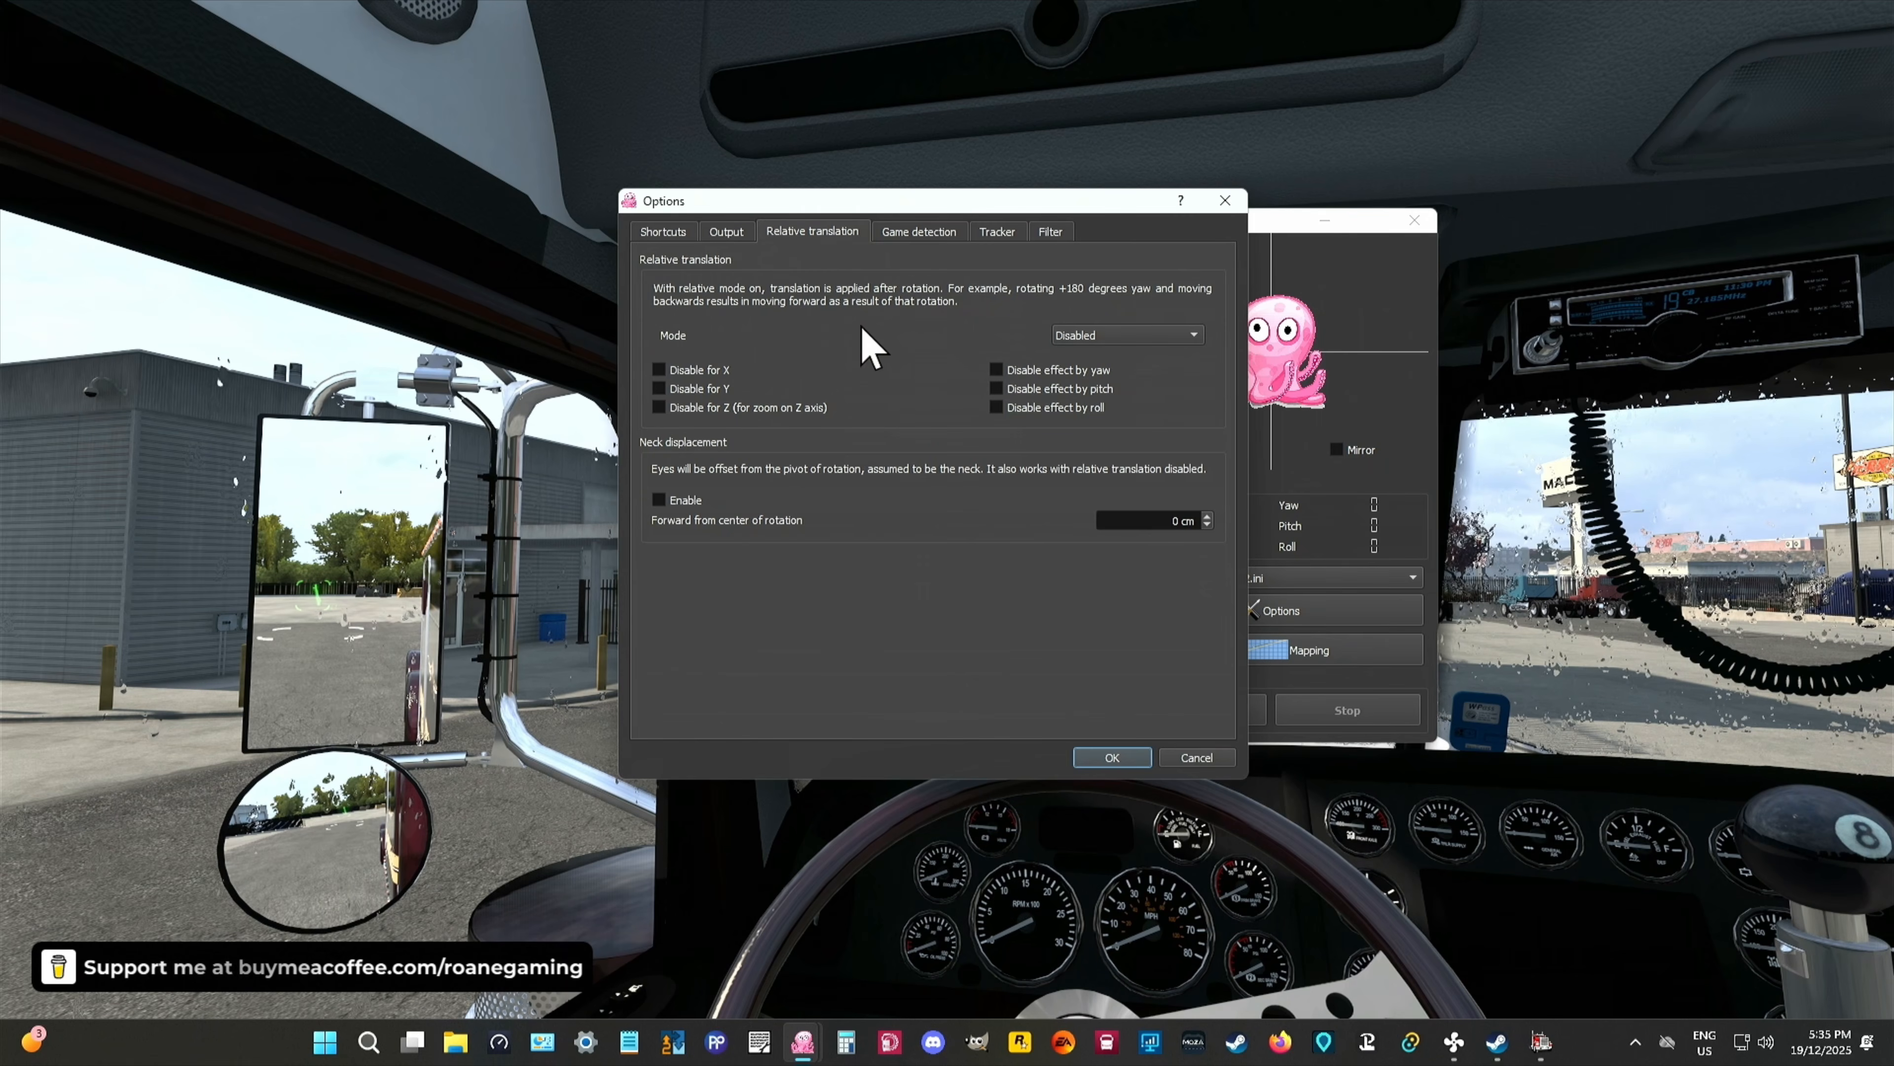
{"action": "left_click", "coordinate": [911, 235]}
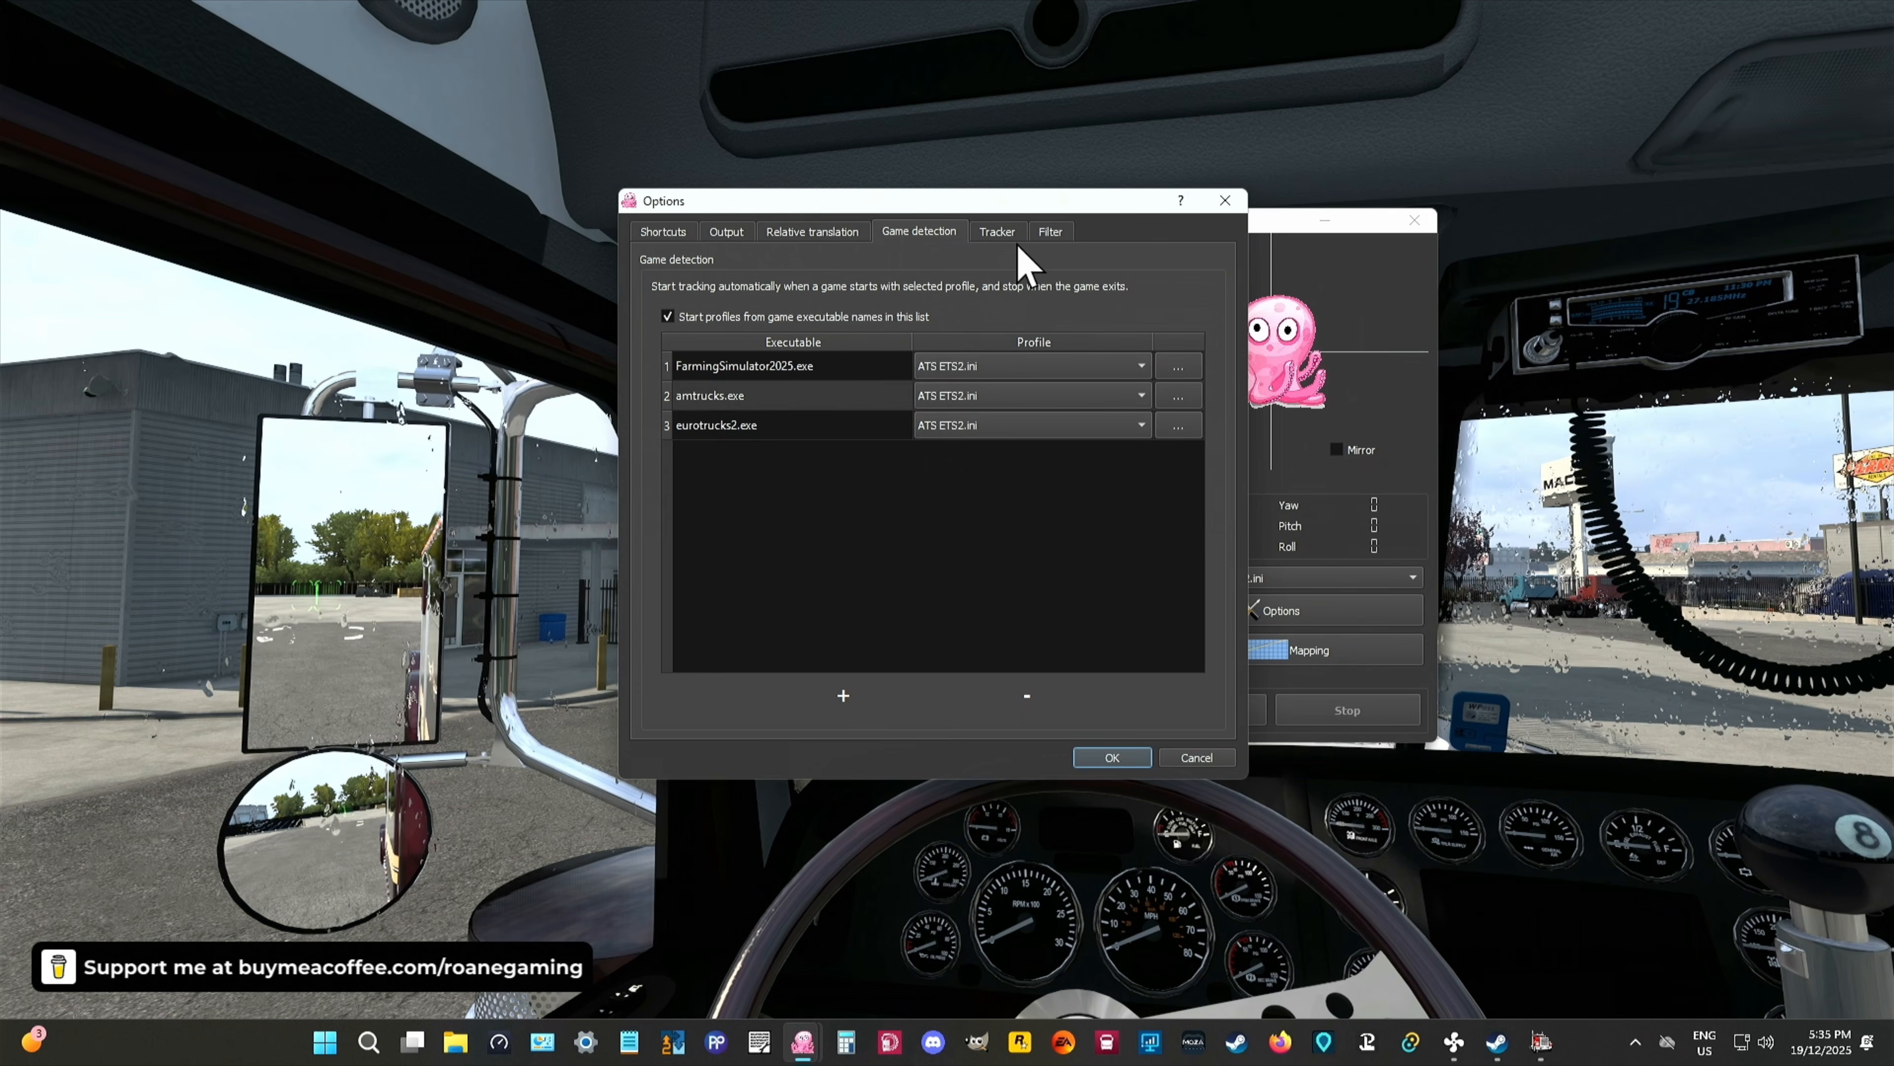
Step: Review the tracker options with the PS3 Eye camera settings and the filter values, and accept the options
{"action": "left_click", "coordinate": [997, 233]}
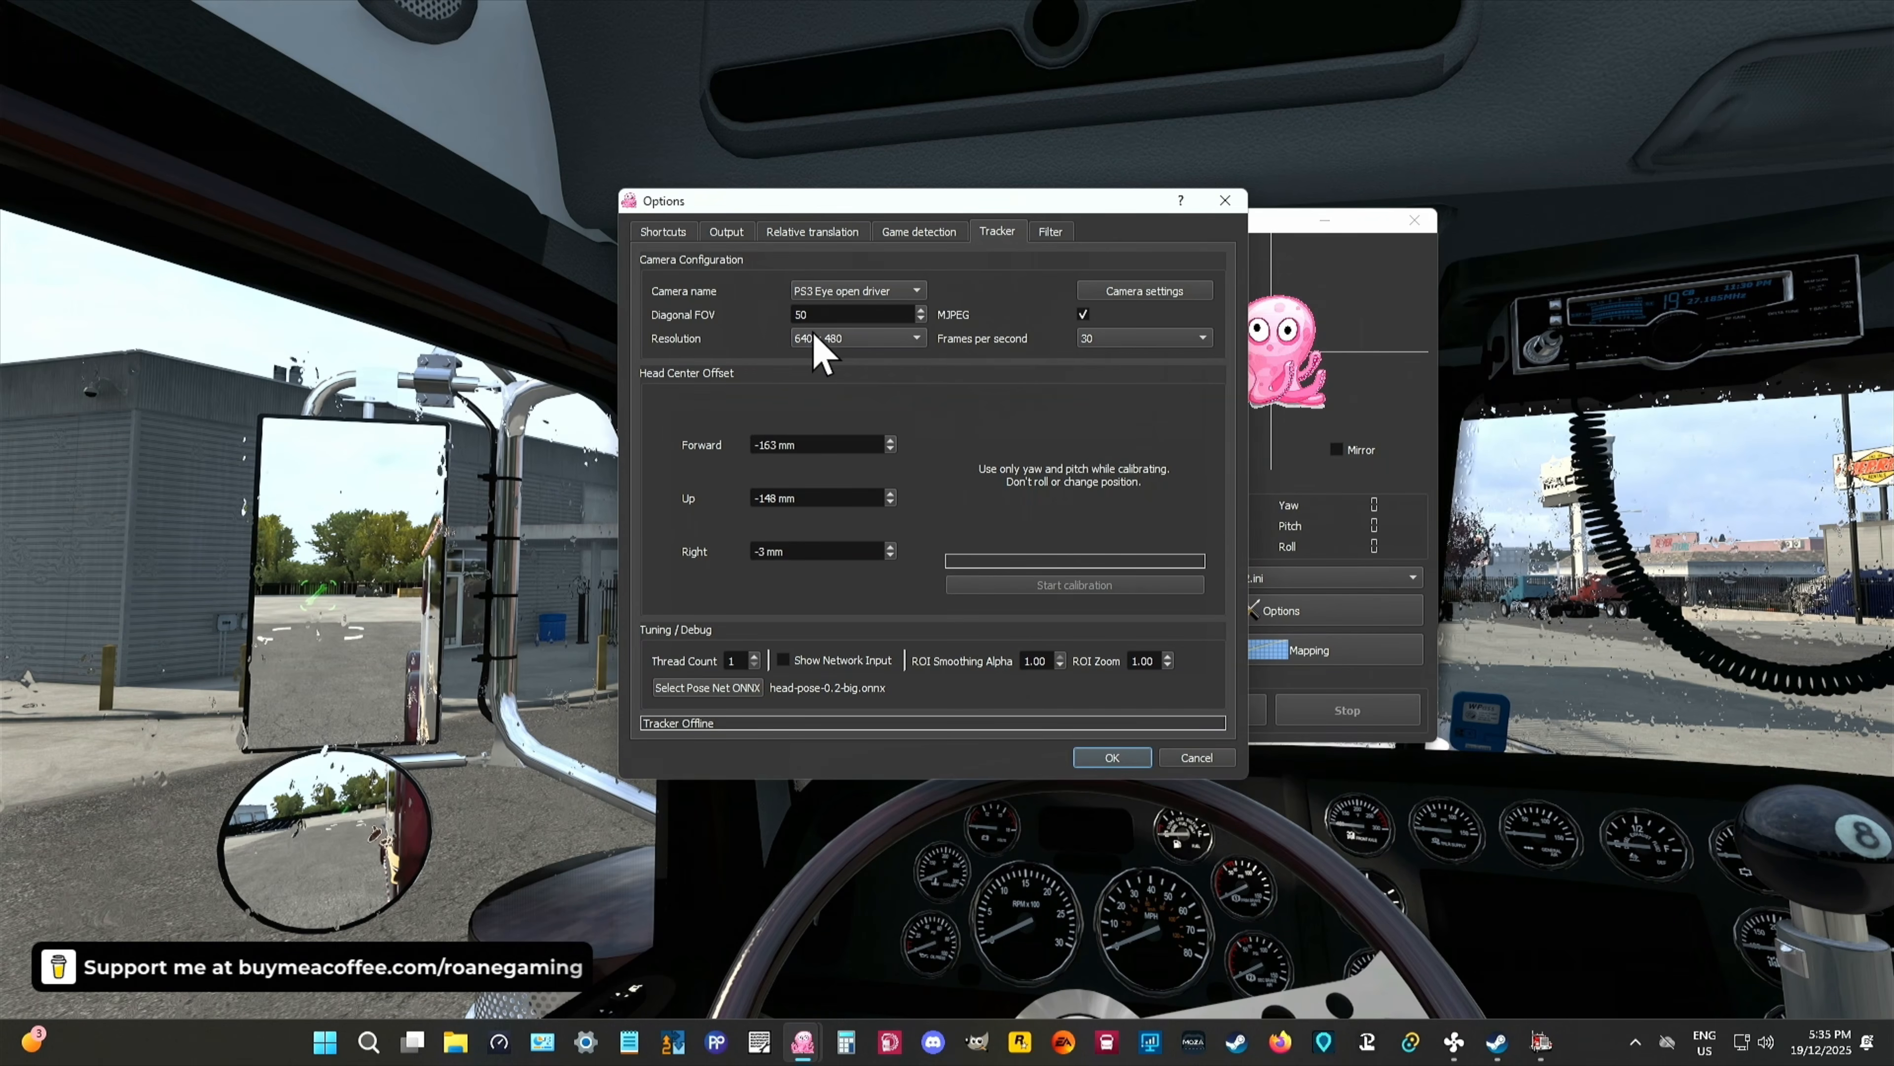
{"action": "left_click", "coordinate": [1149, 289]}
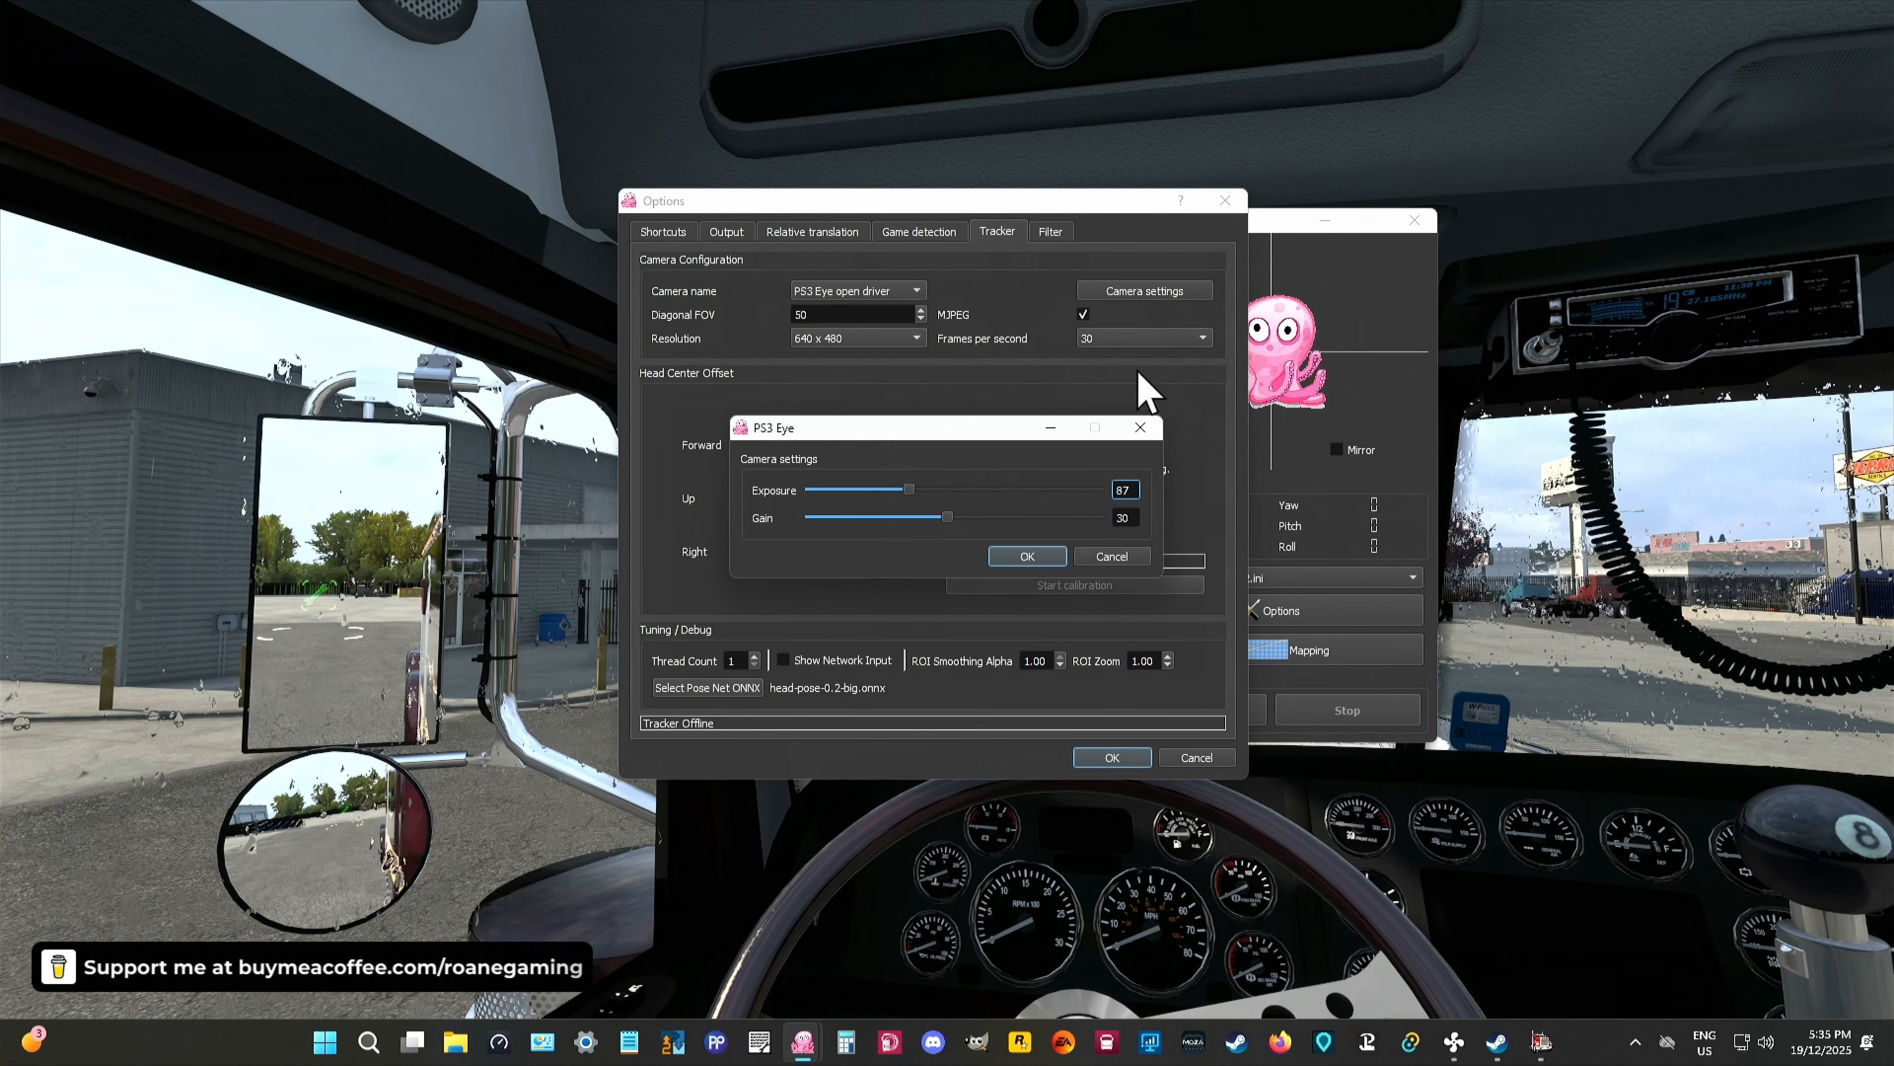
{"action": "left_click", "coordinate": [1139, 428]}
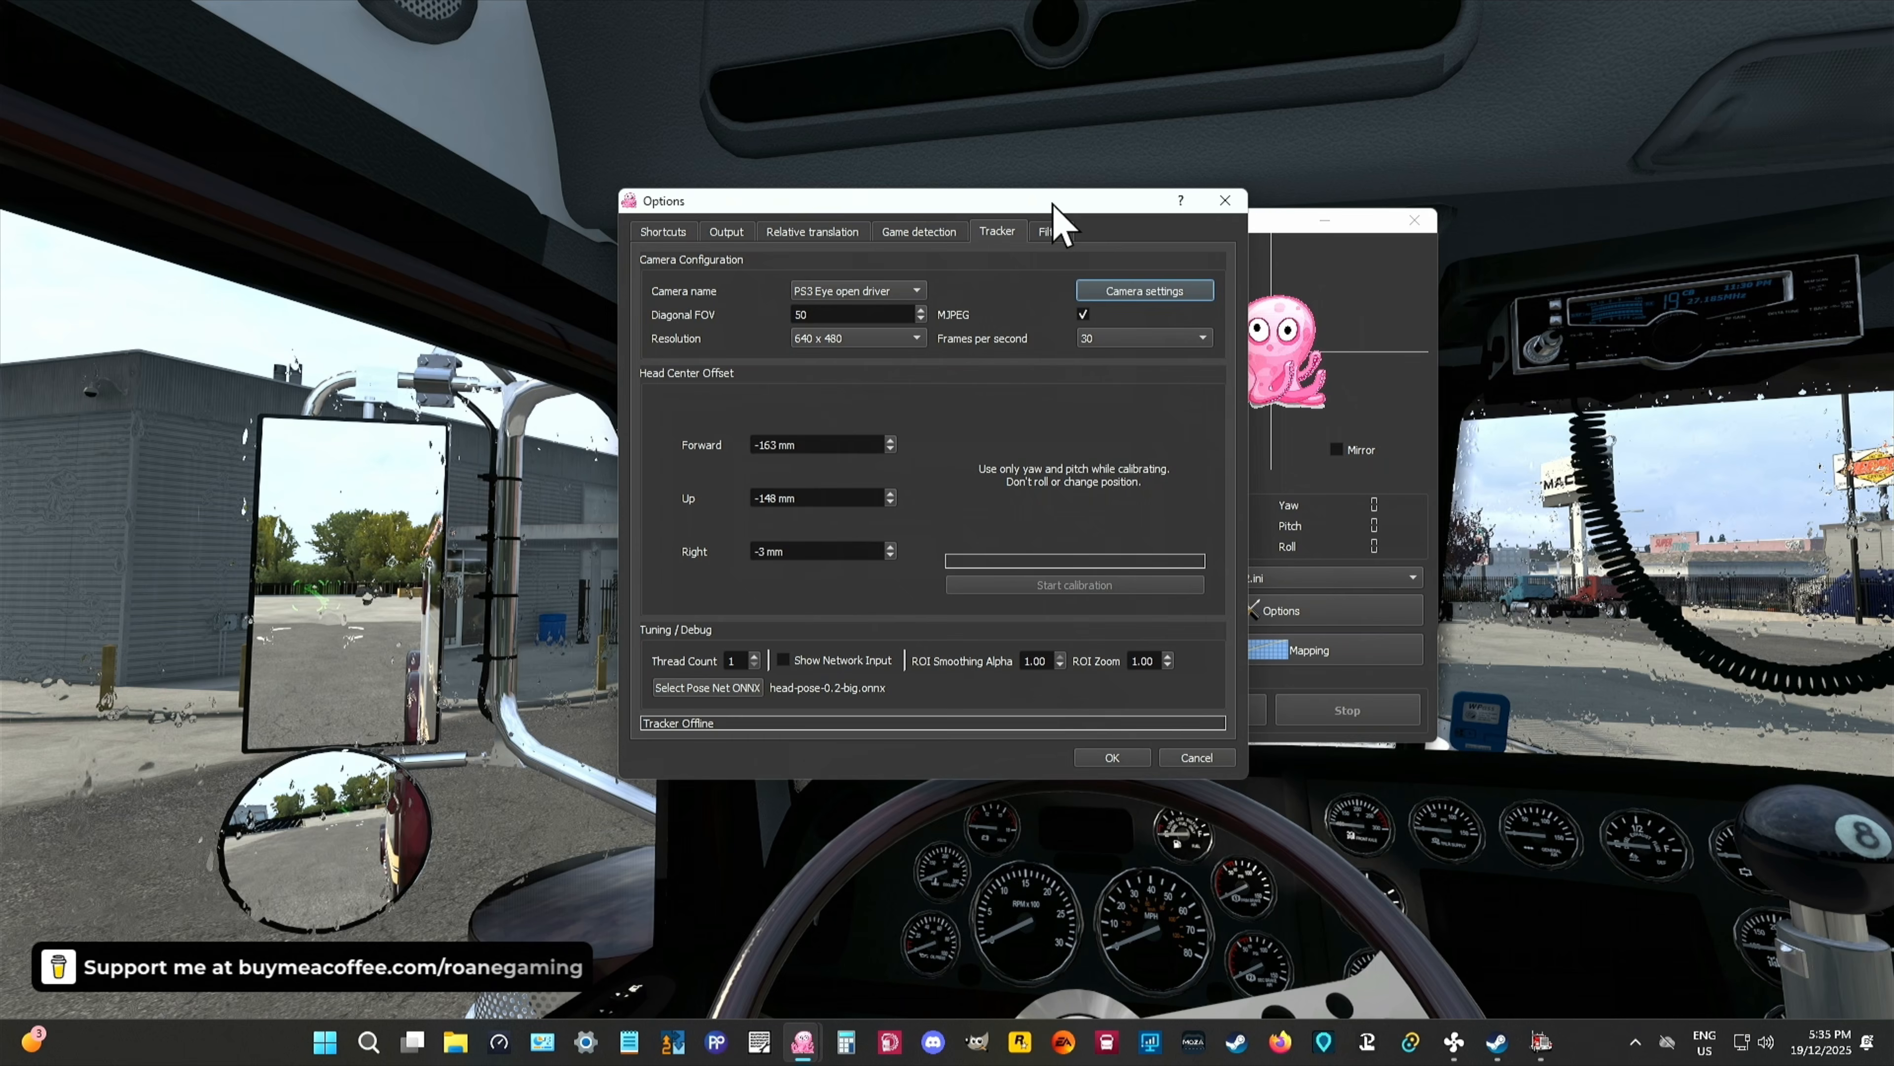
{"action": "left_click", "coordinate": [1058, 236]}
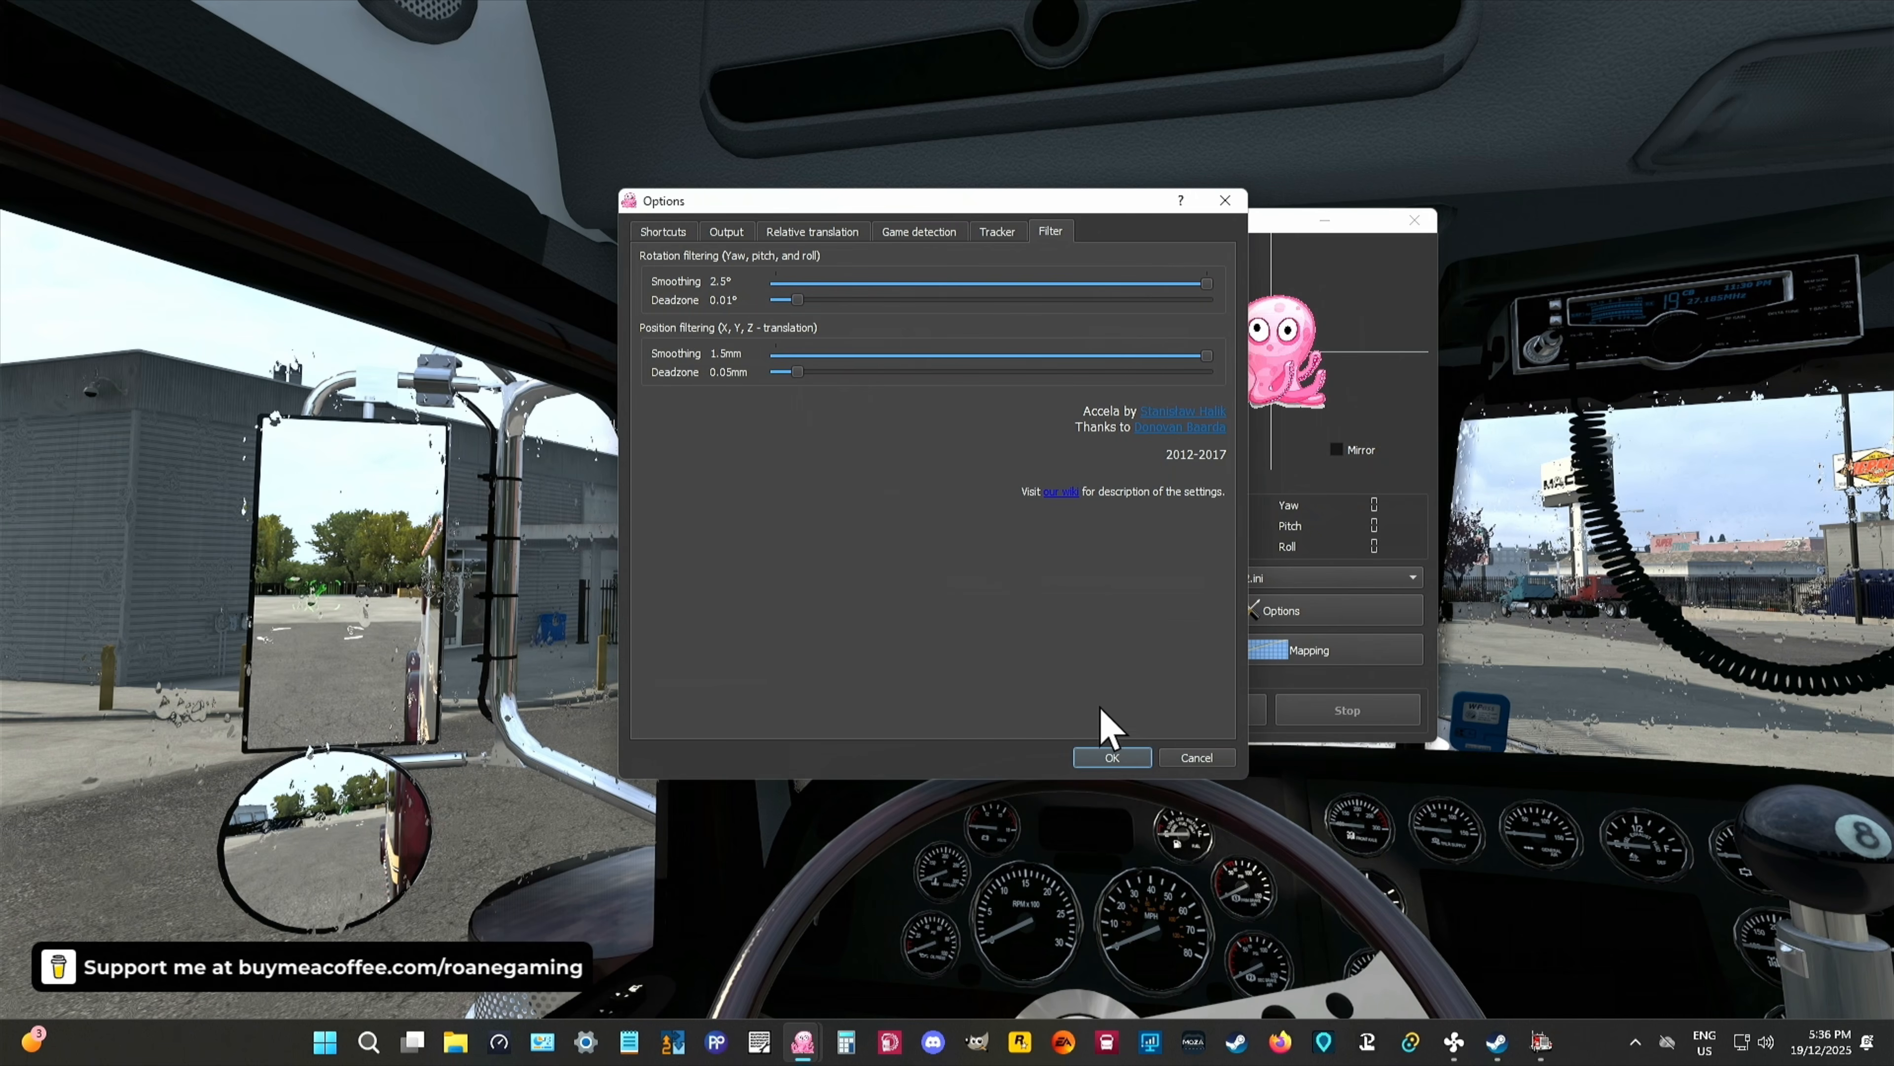
{"action": "left_click", "coordinate": [1112, 757]}
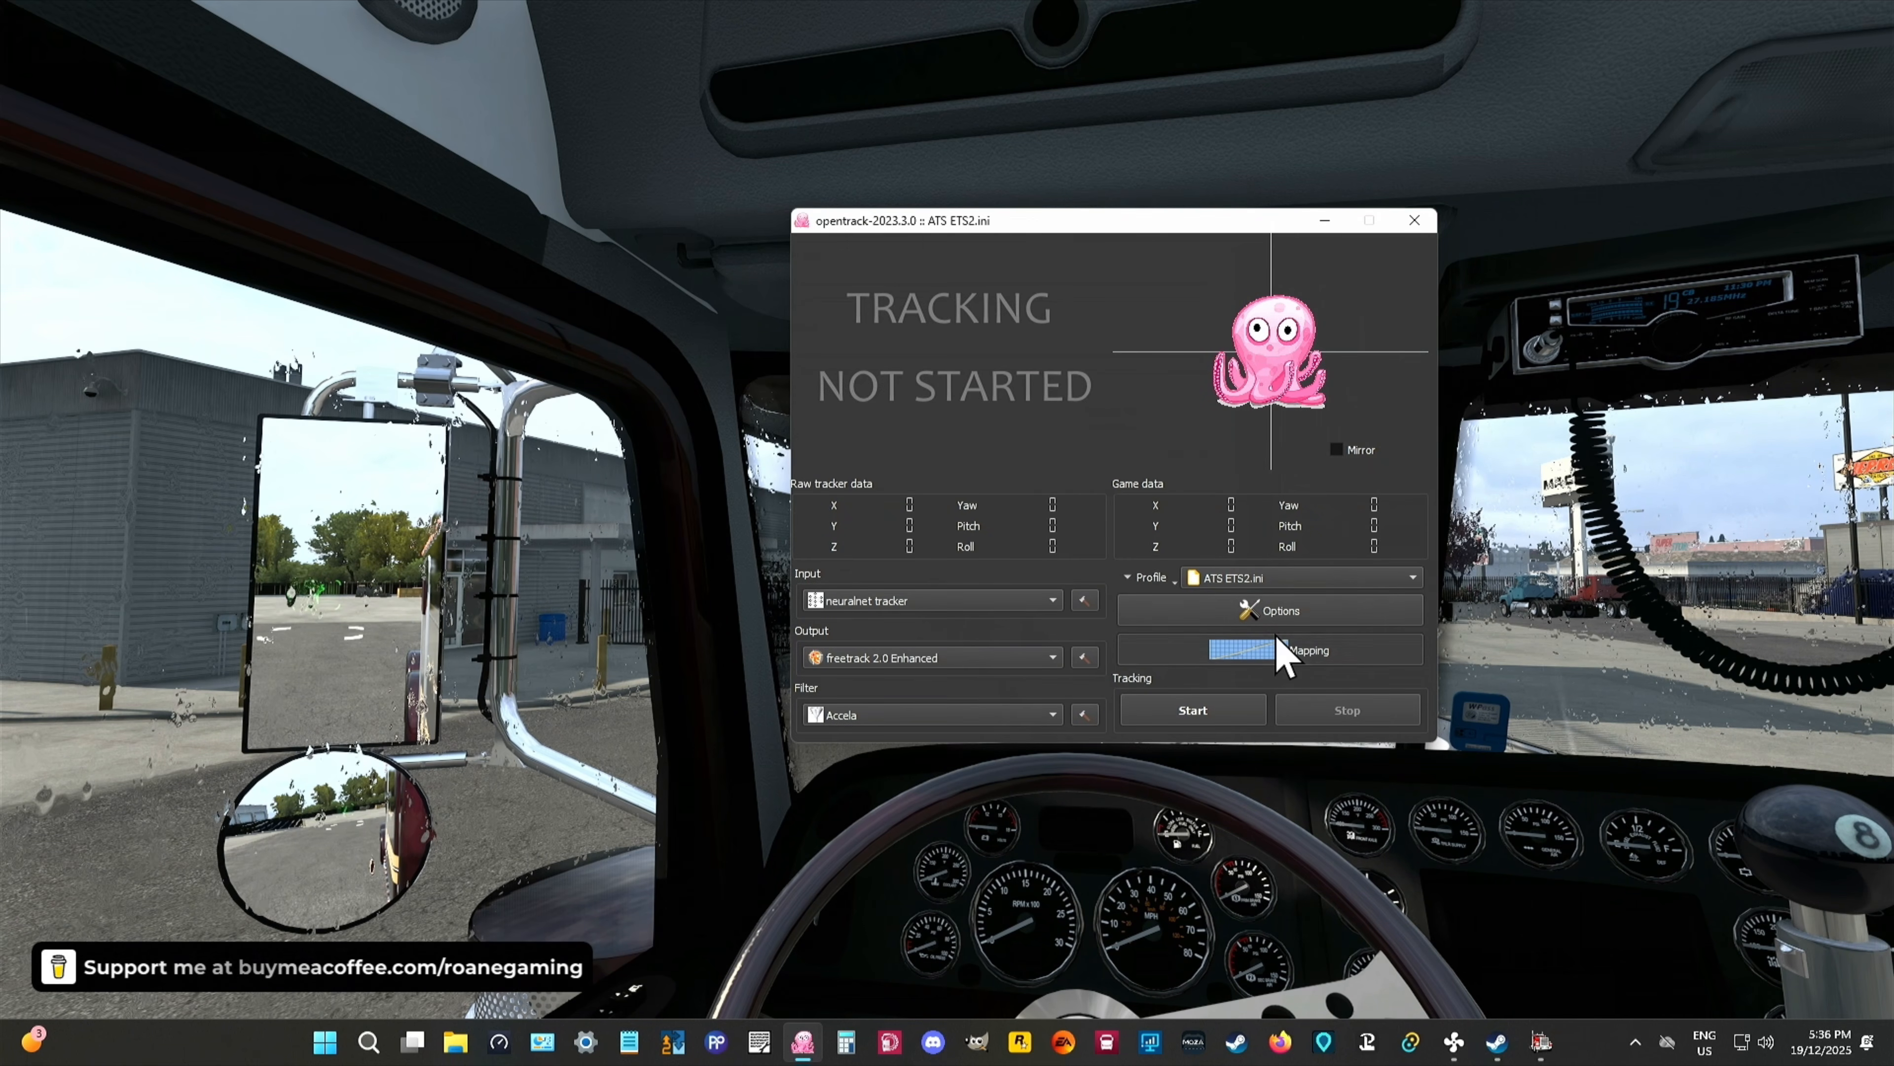
Step: Compare the yaw and pitch mapping curves and their maximum input choices, and accept the mapping properties
{"action": "left_click", "coordinate": [1281, 655]}
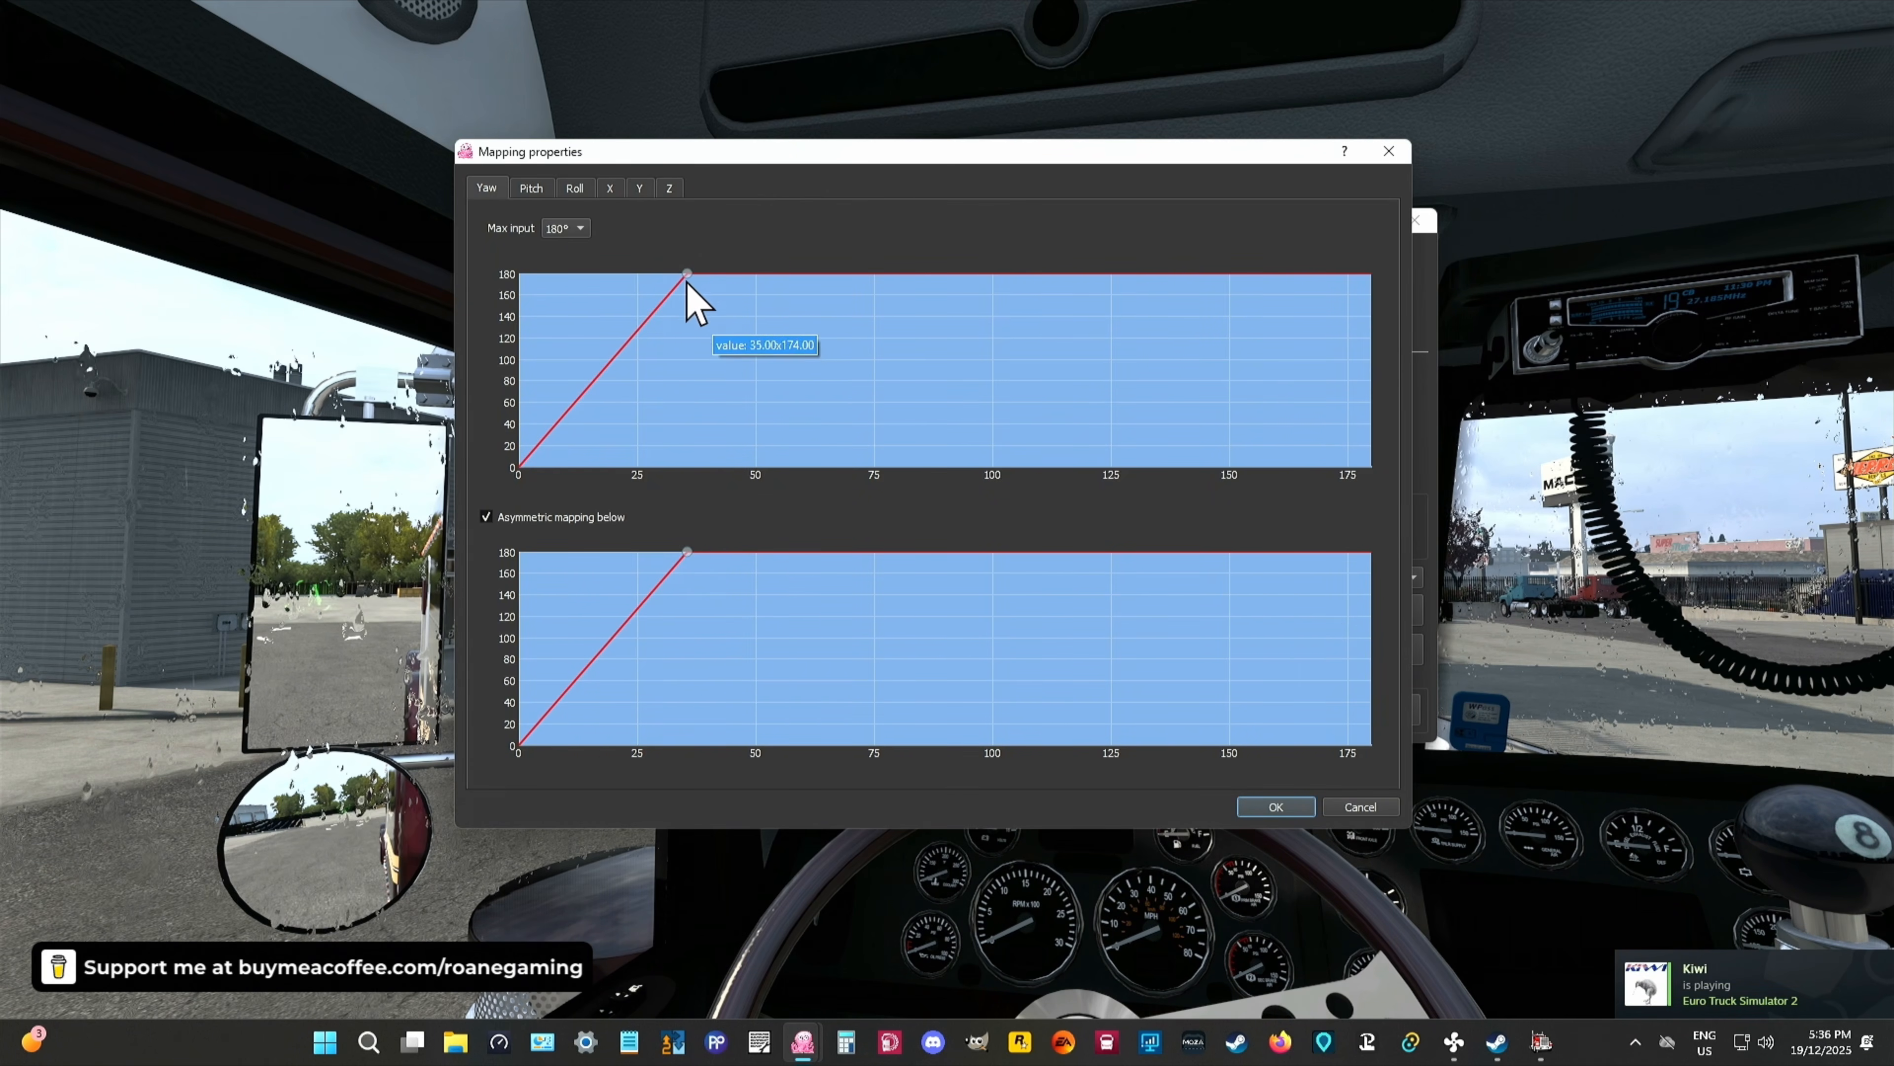
{"action": "left_click", "coordinate": [531, 189]}
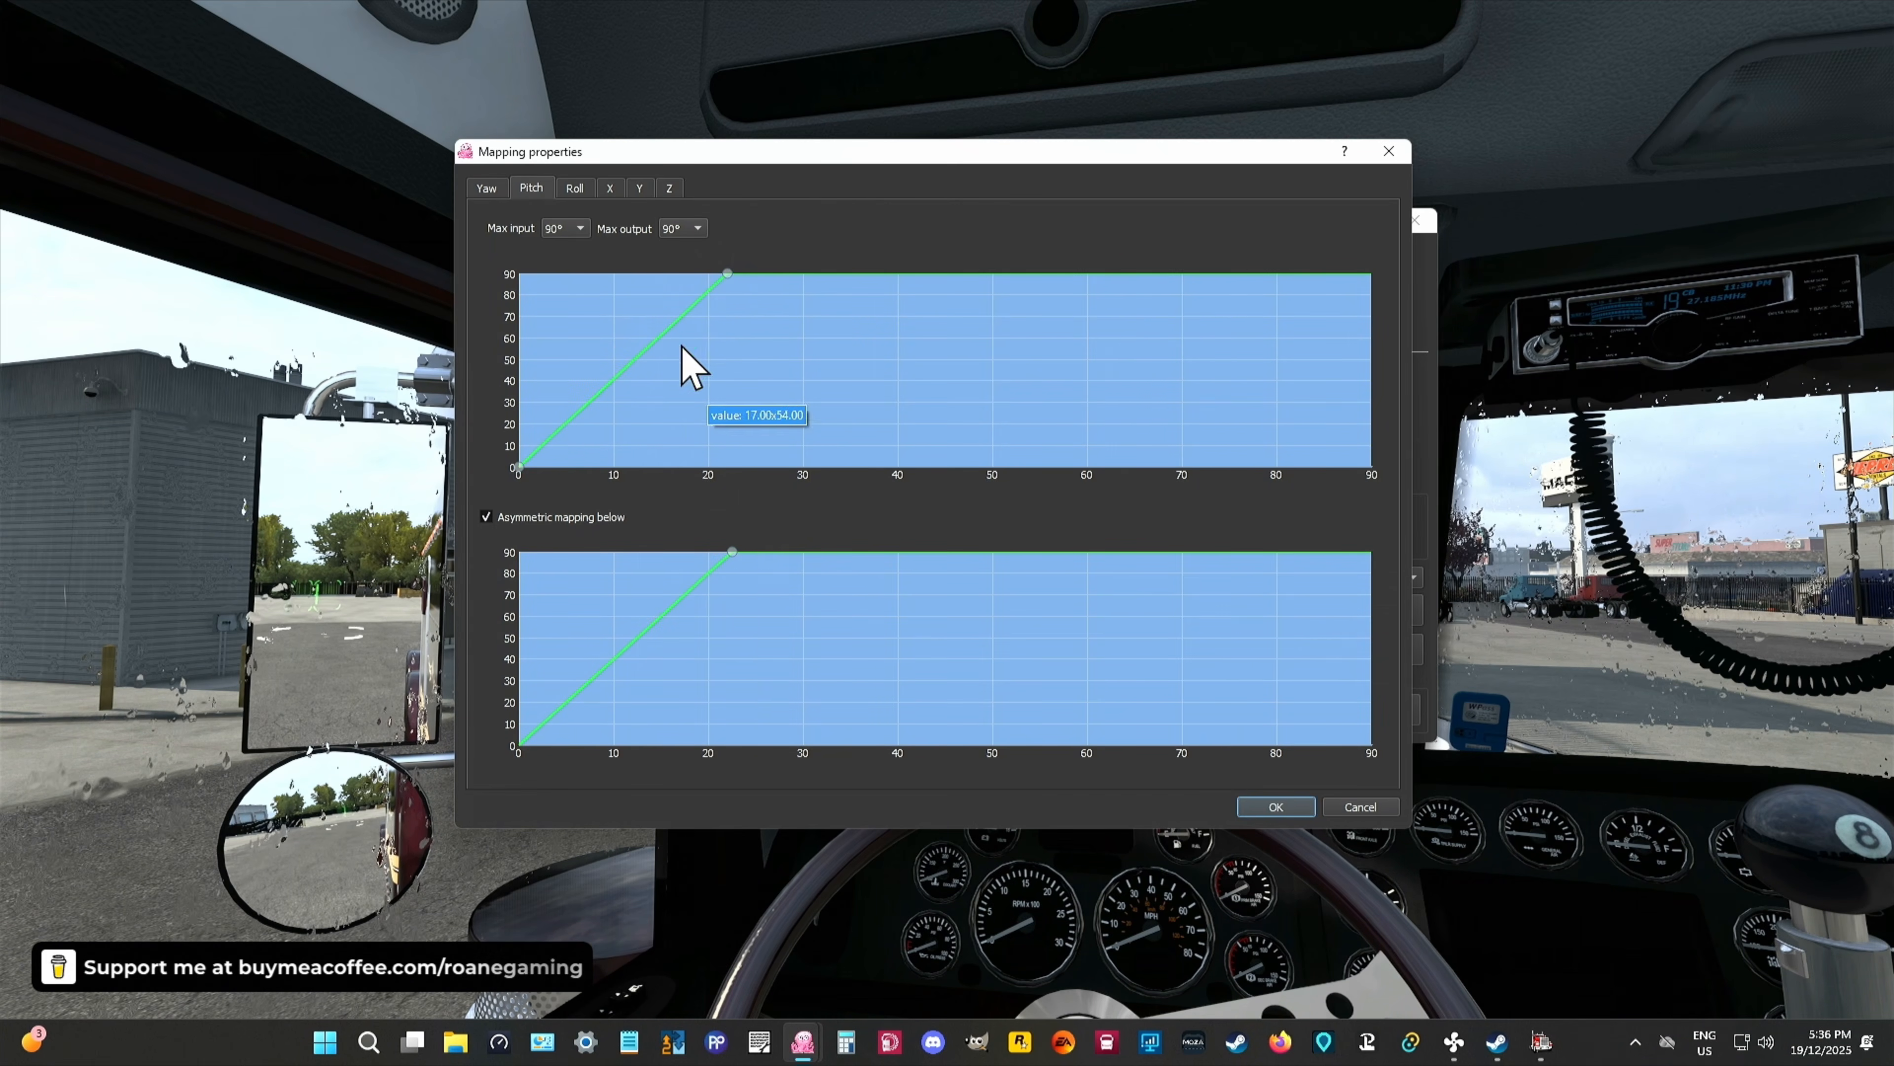
{"action": "left_click", "coordinate": [478, 186]}
{"action": "left_click", "coordinate": [531, 189]}
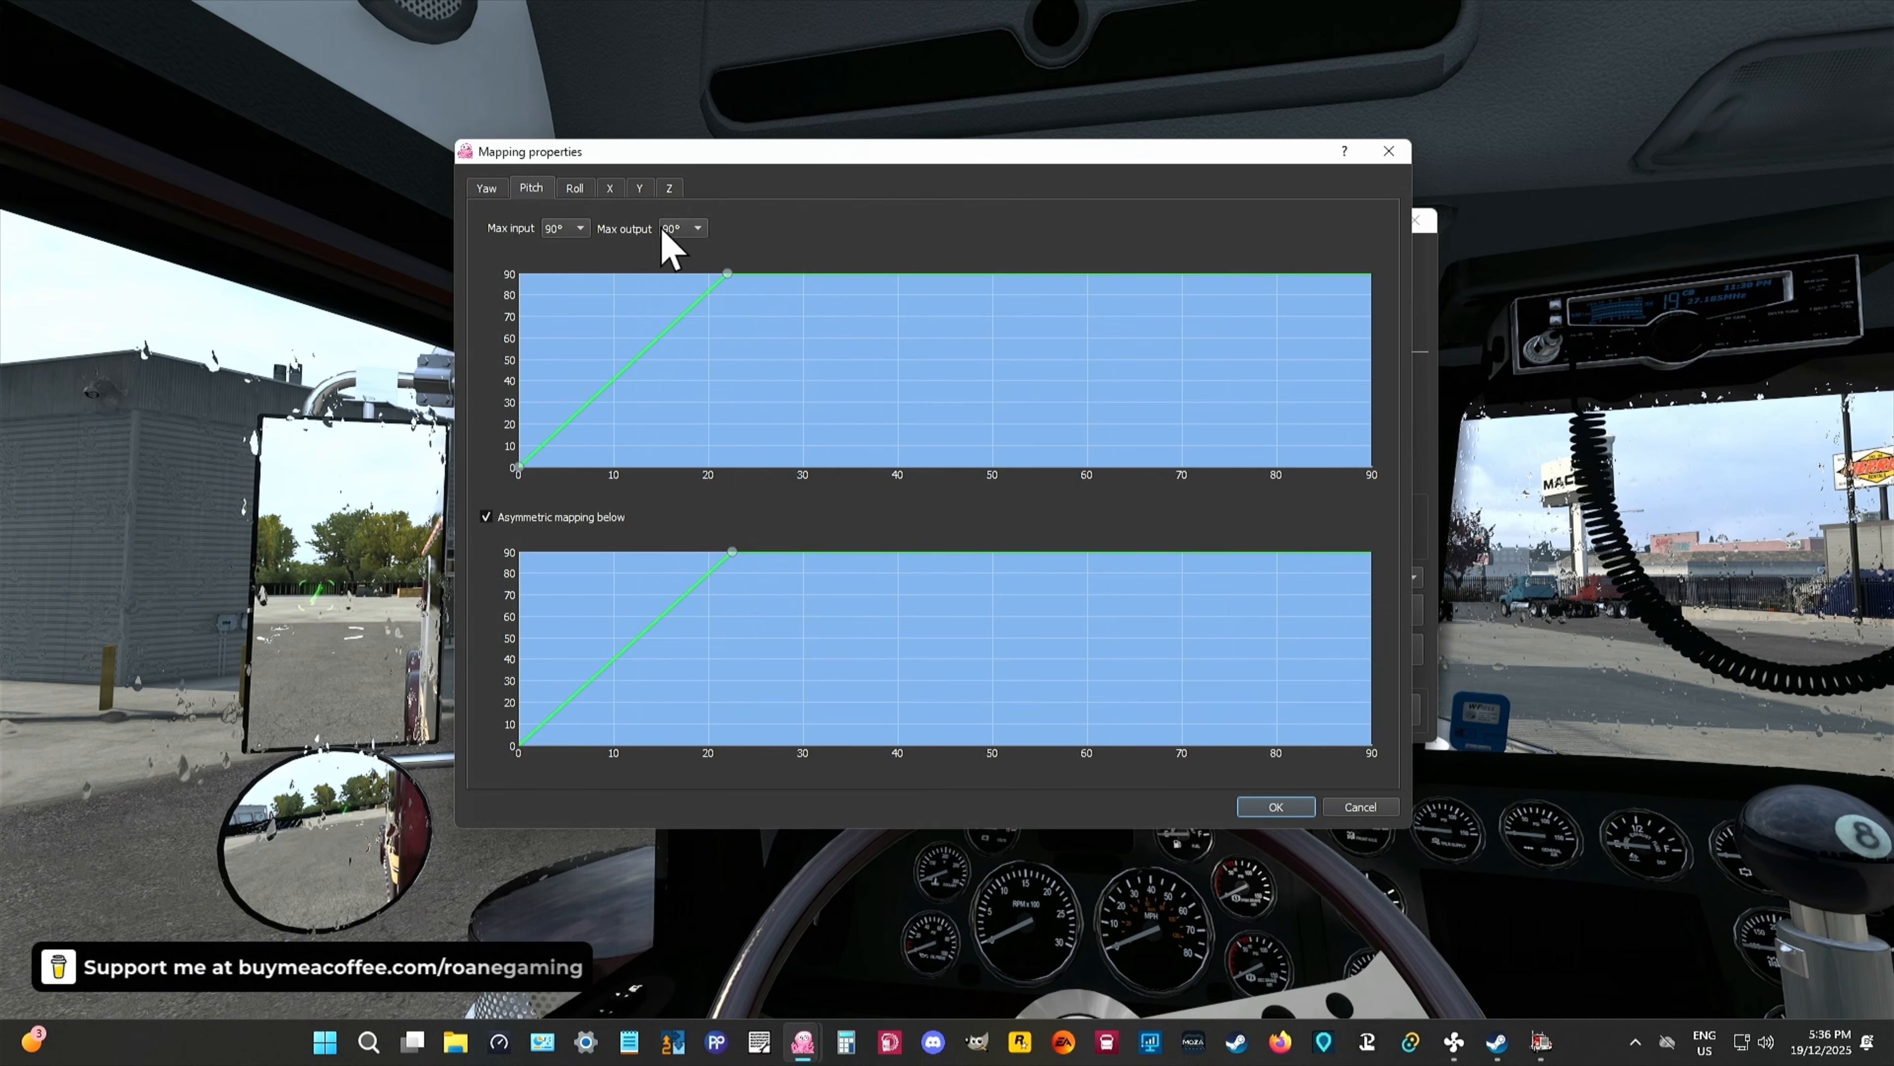
{"action": "left_click", "coordinate": [485, 188]}
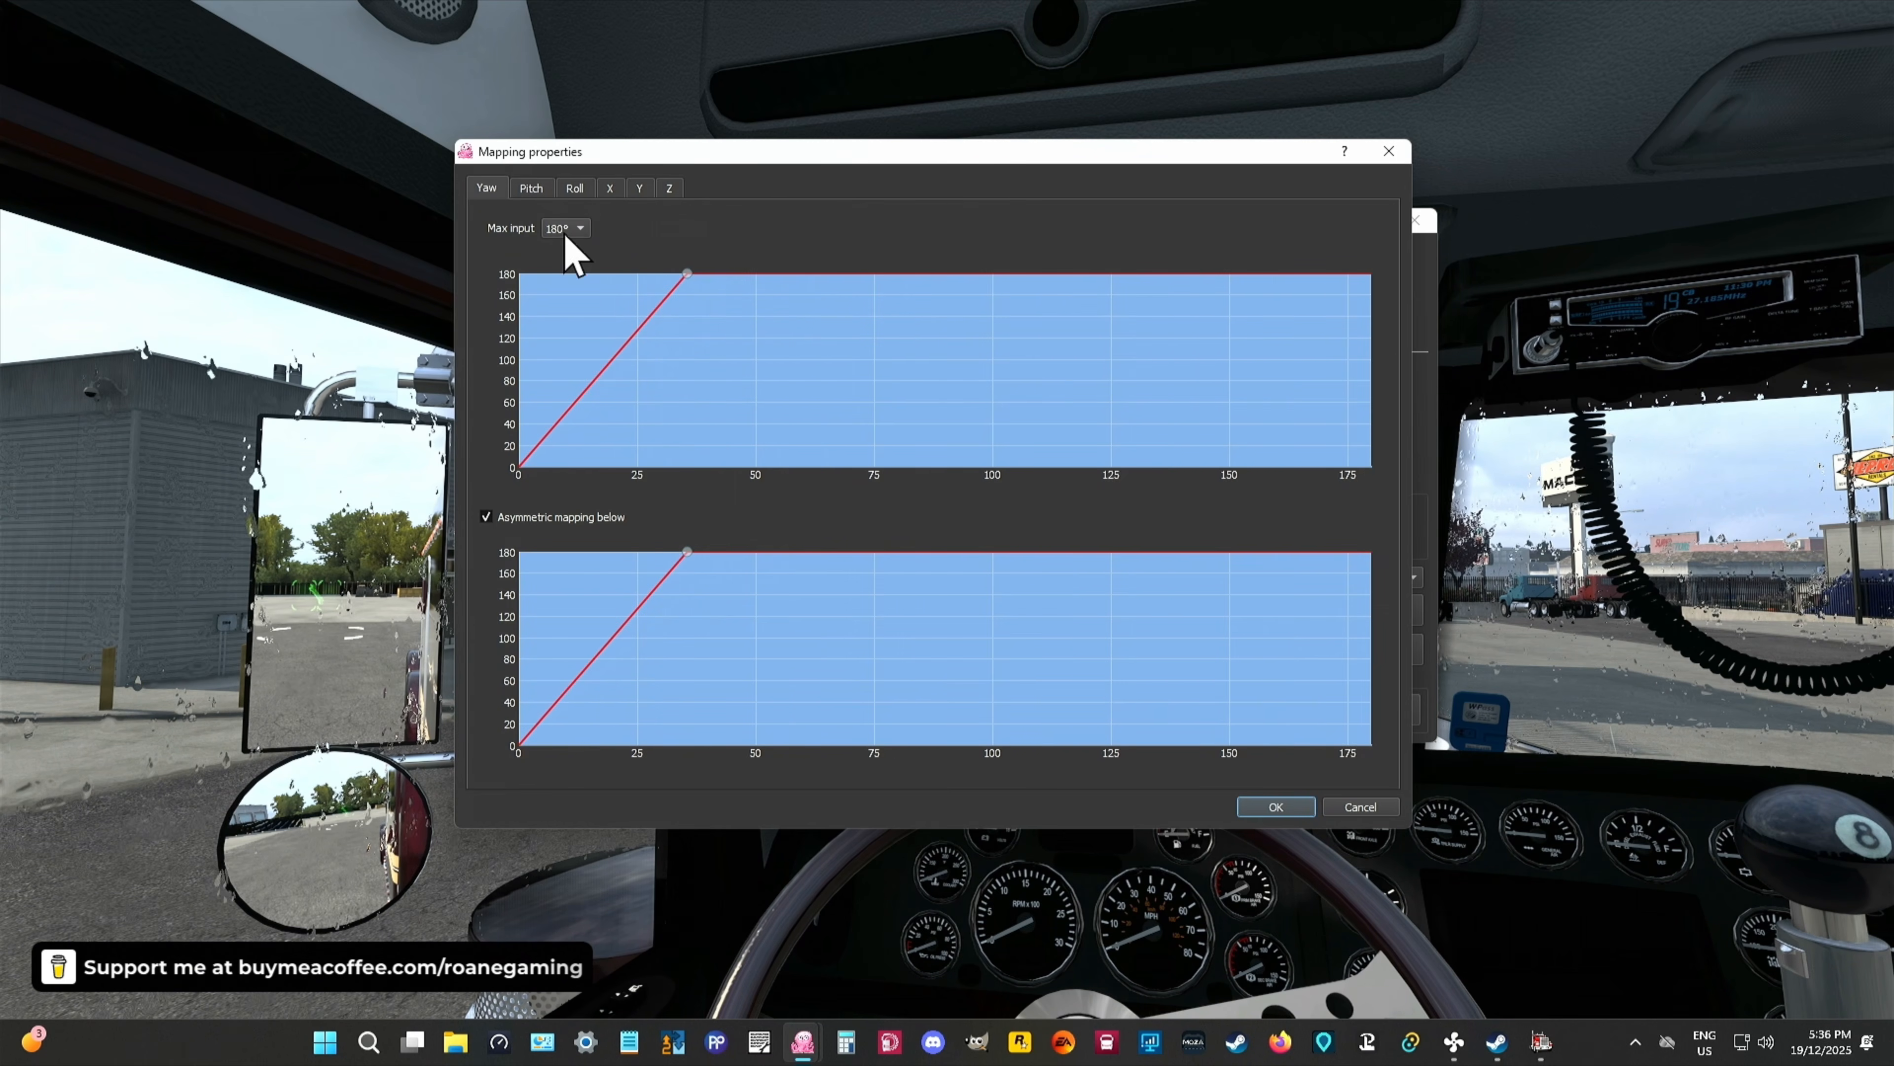
{"action": "left_click", "coordinate": [588, 231]}
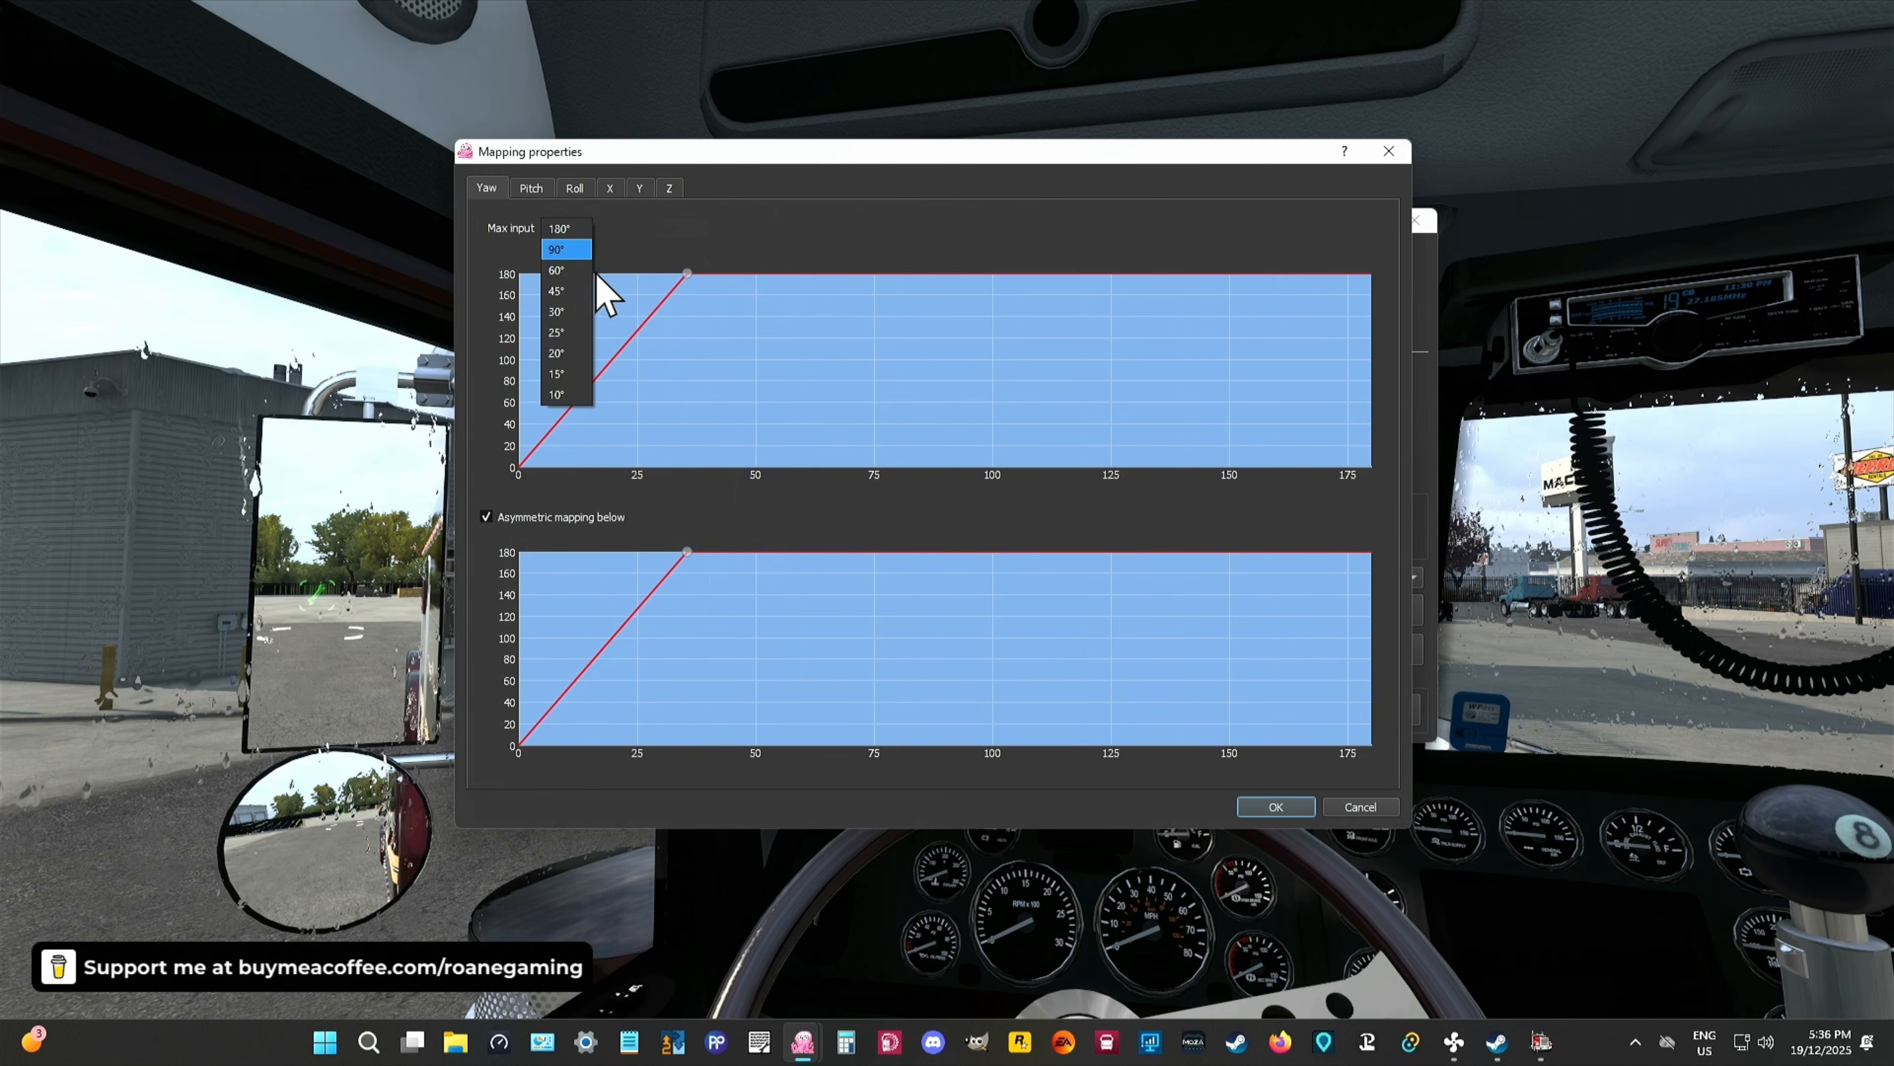
{"action": "left_click", "coordinate": [684, 218]}
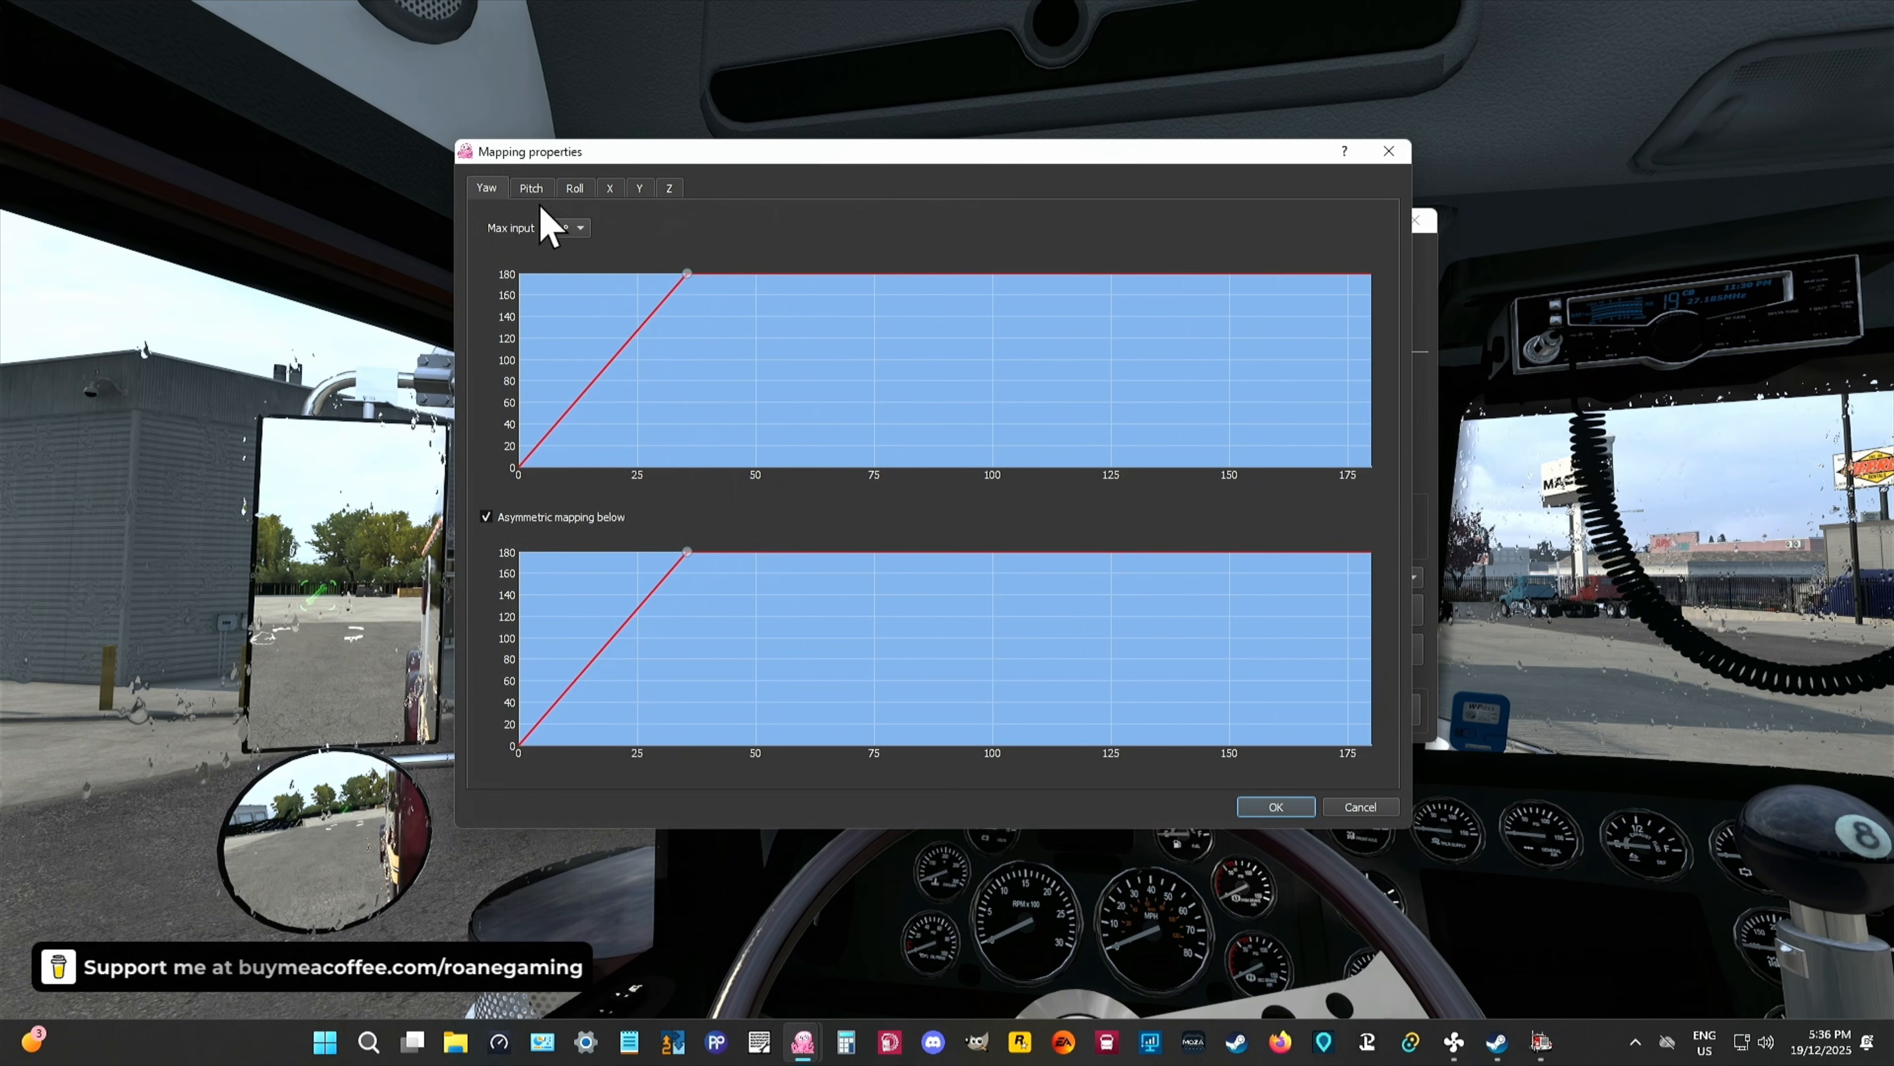
{"action": "left_click", "coordinate": [522, 189]}
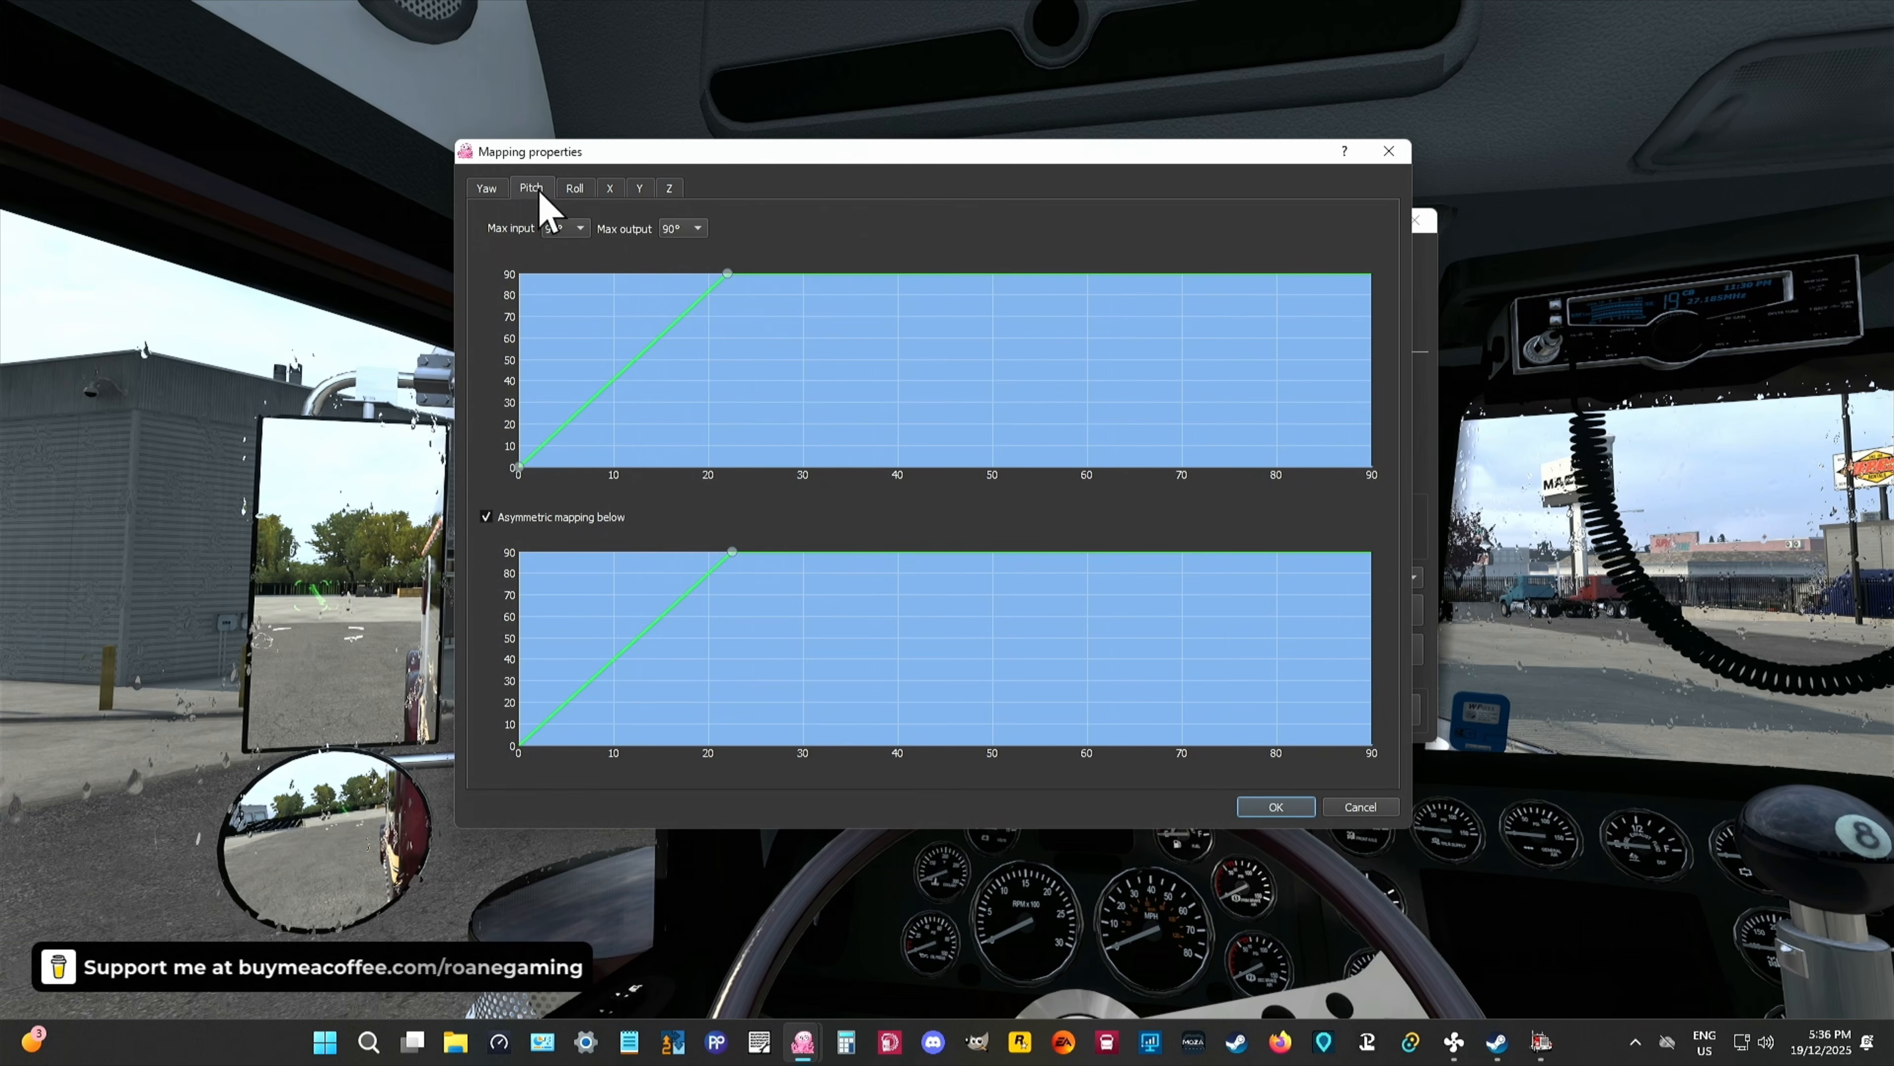
{"action": "left_click", "coordinate": [500, 187]}
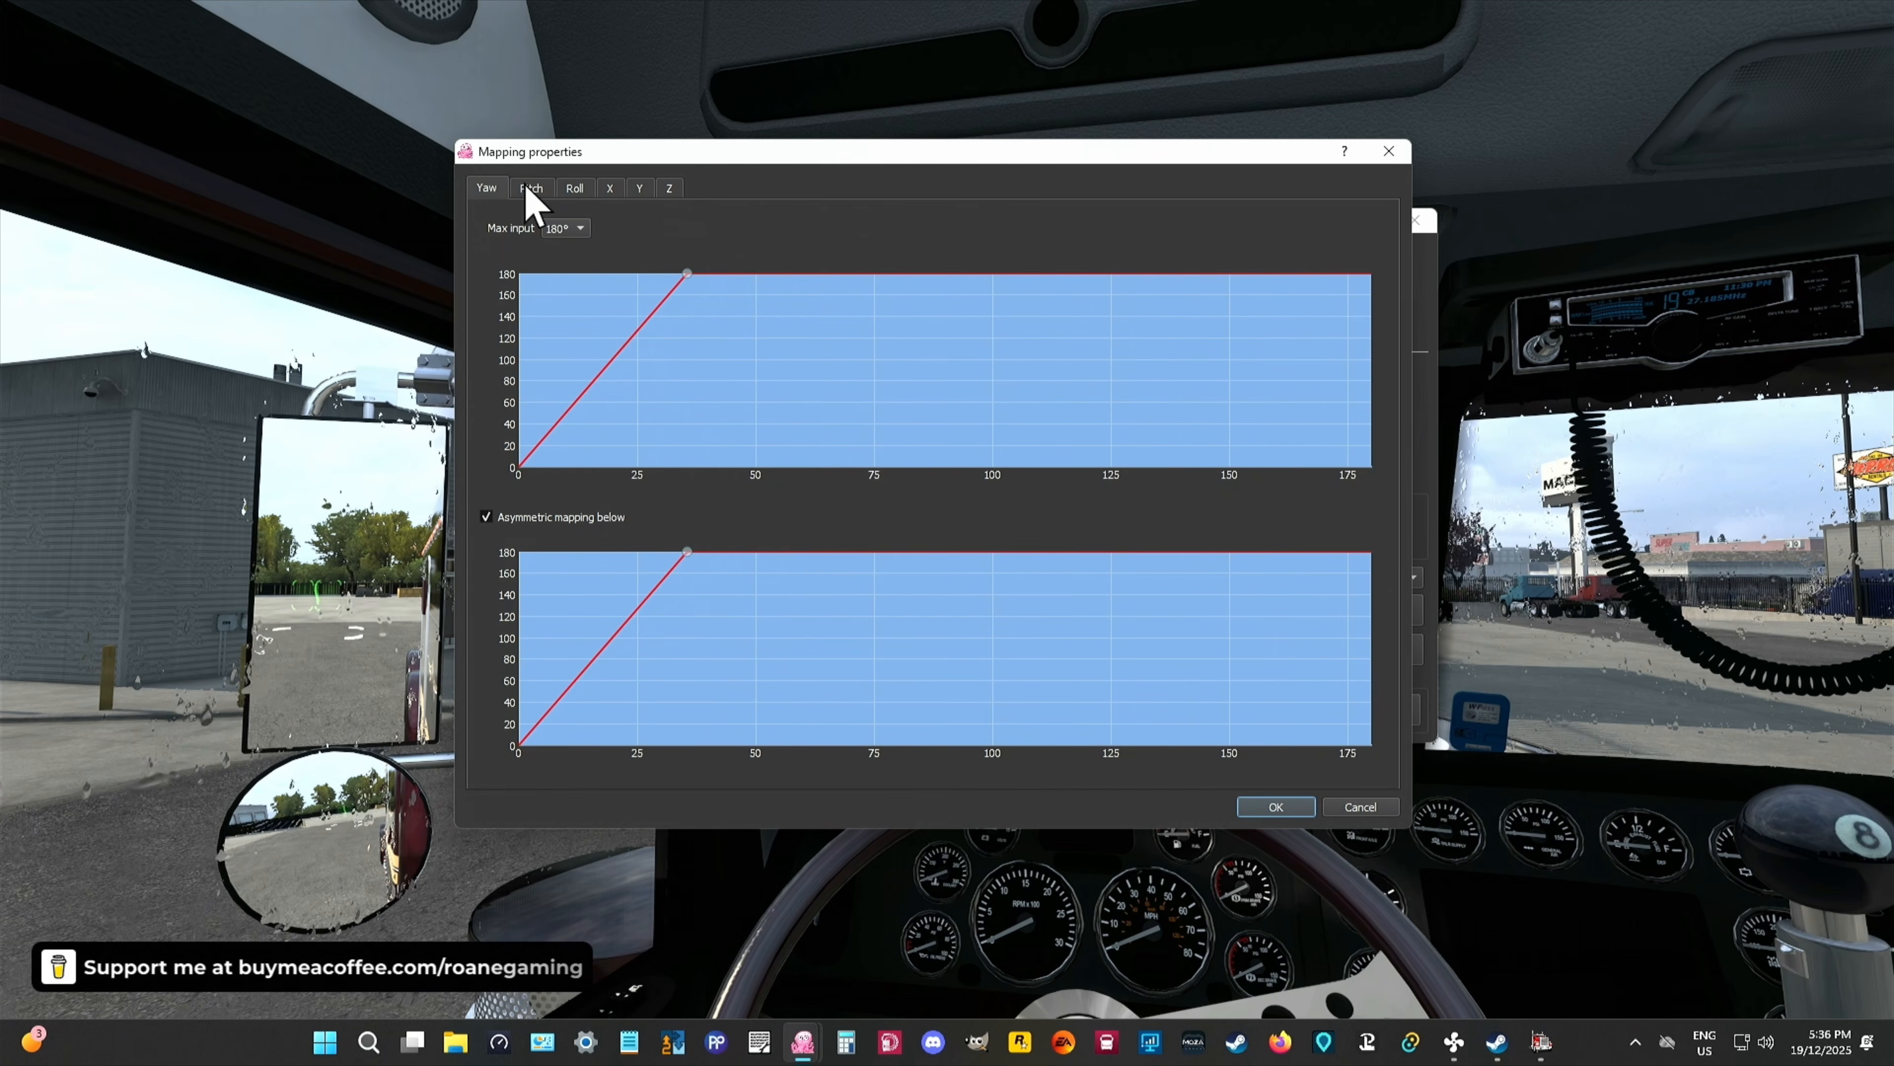
{"action": "left_click", "coordinate": [1276, 806]}
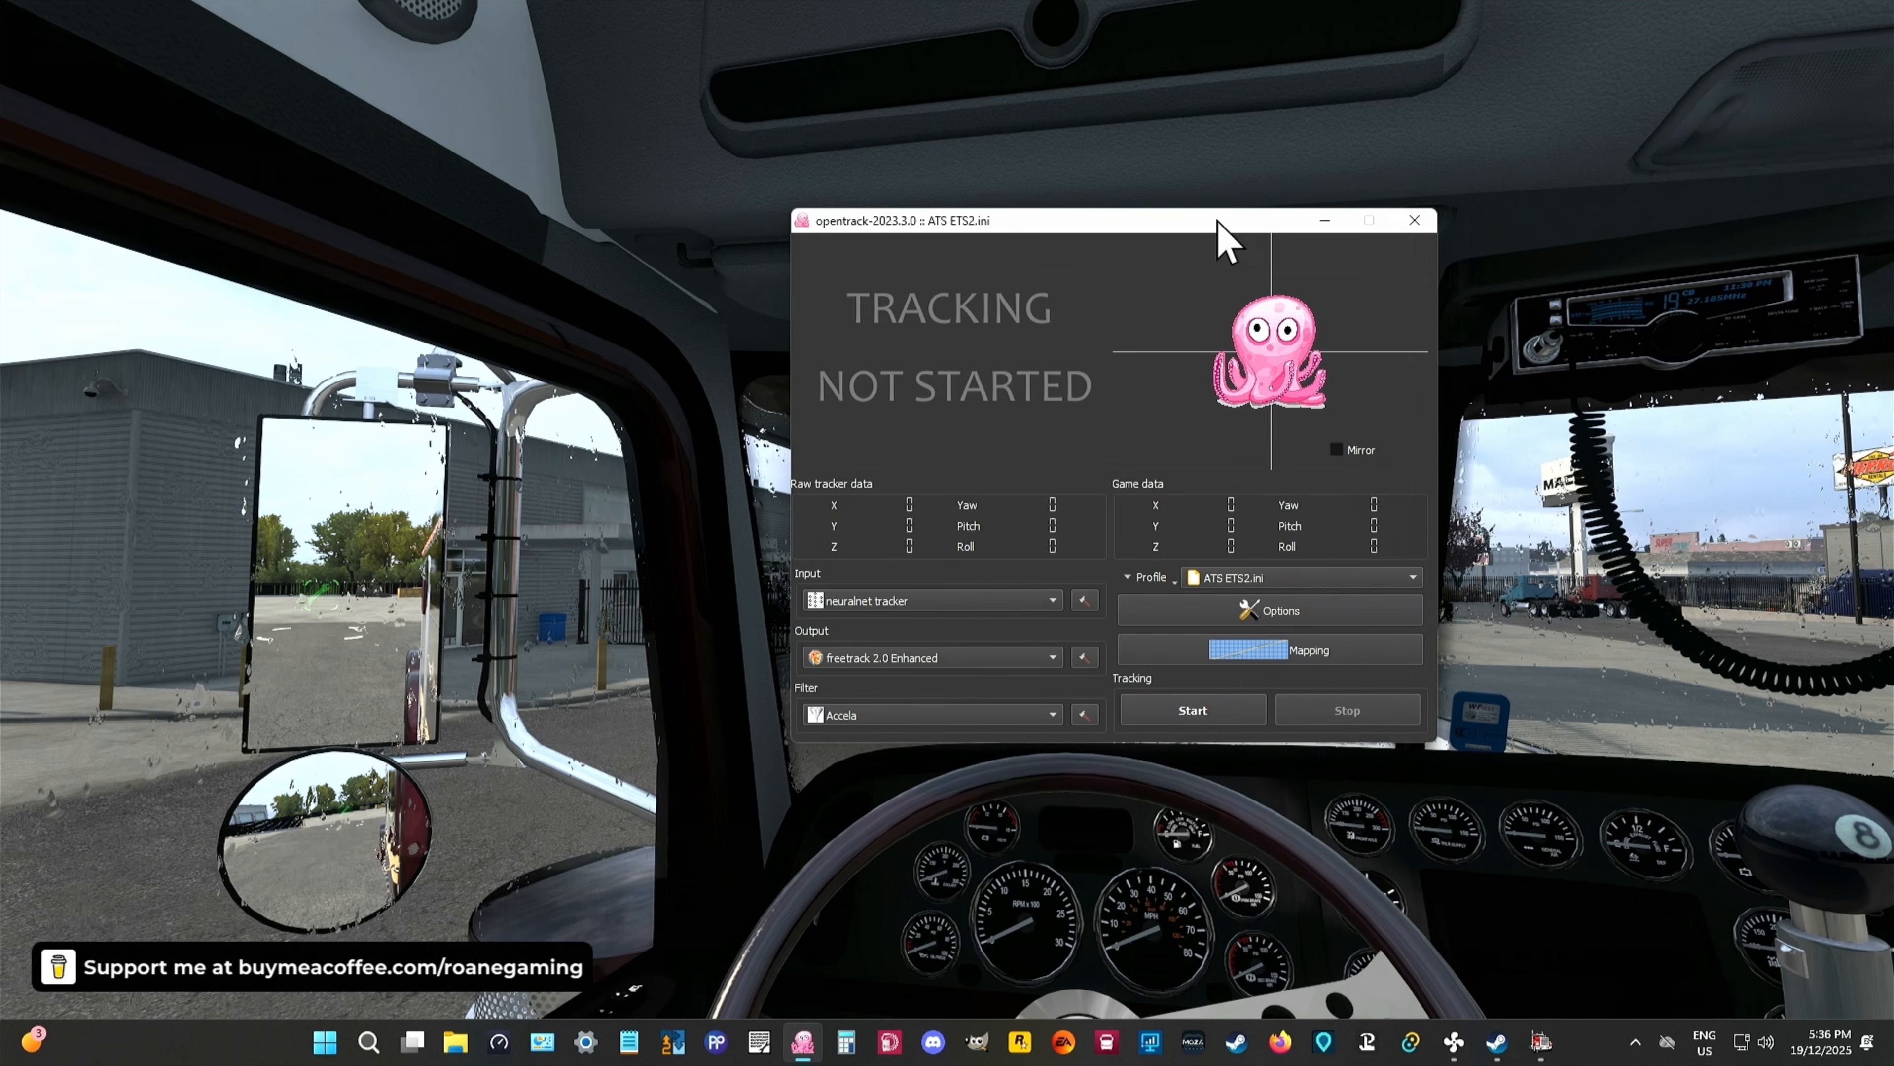
Step: Switch to American Truck Simulator and look around from the roof camera and the view alongside the cab
{"action": "left_click_drag", "start_coordinate": [1217, 222], "coordinate": [1182, 227]}
{"action": "key", "text": "alt+Tab"}
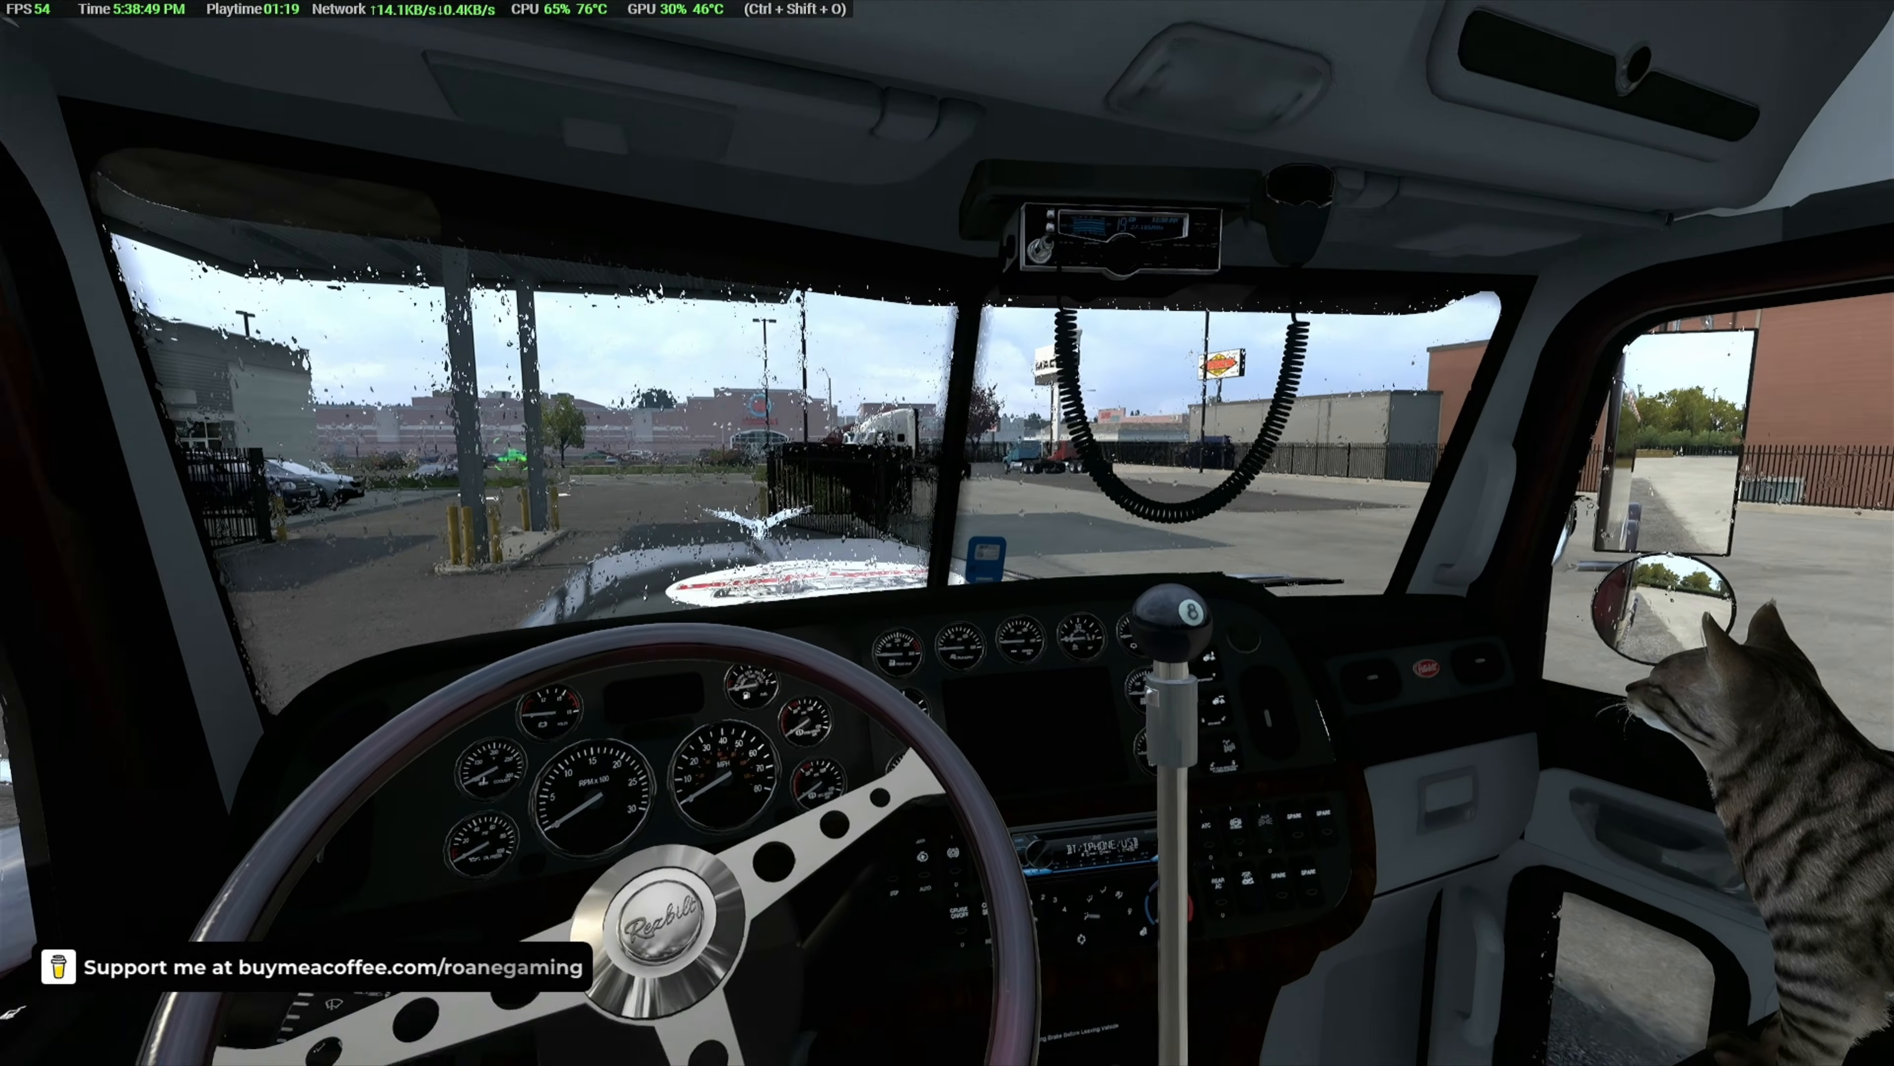
{"action": "key", "text": "4"}
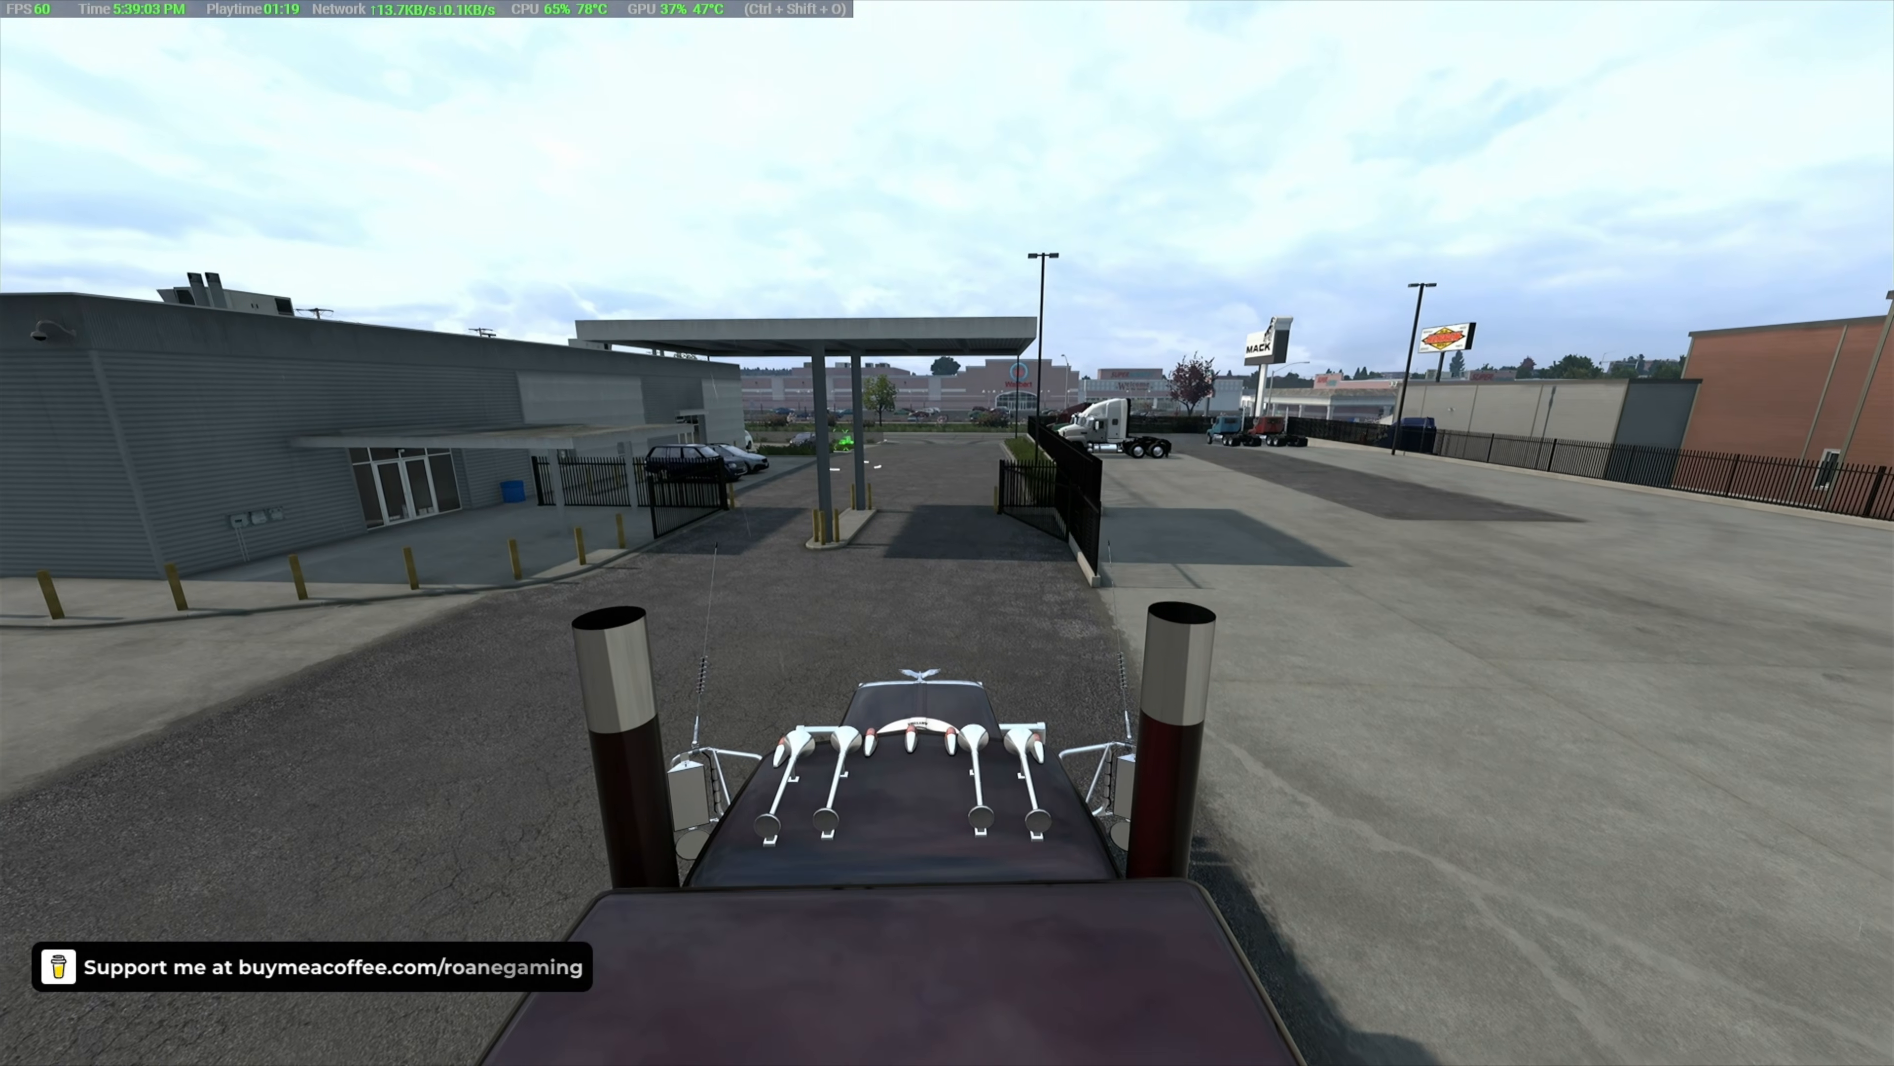
{"action": "key", "text": "1"}
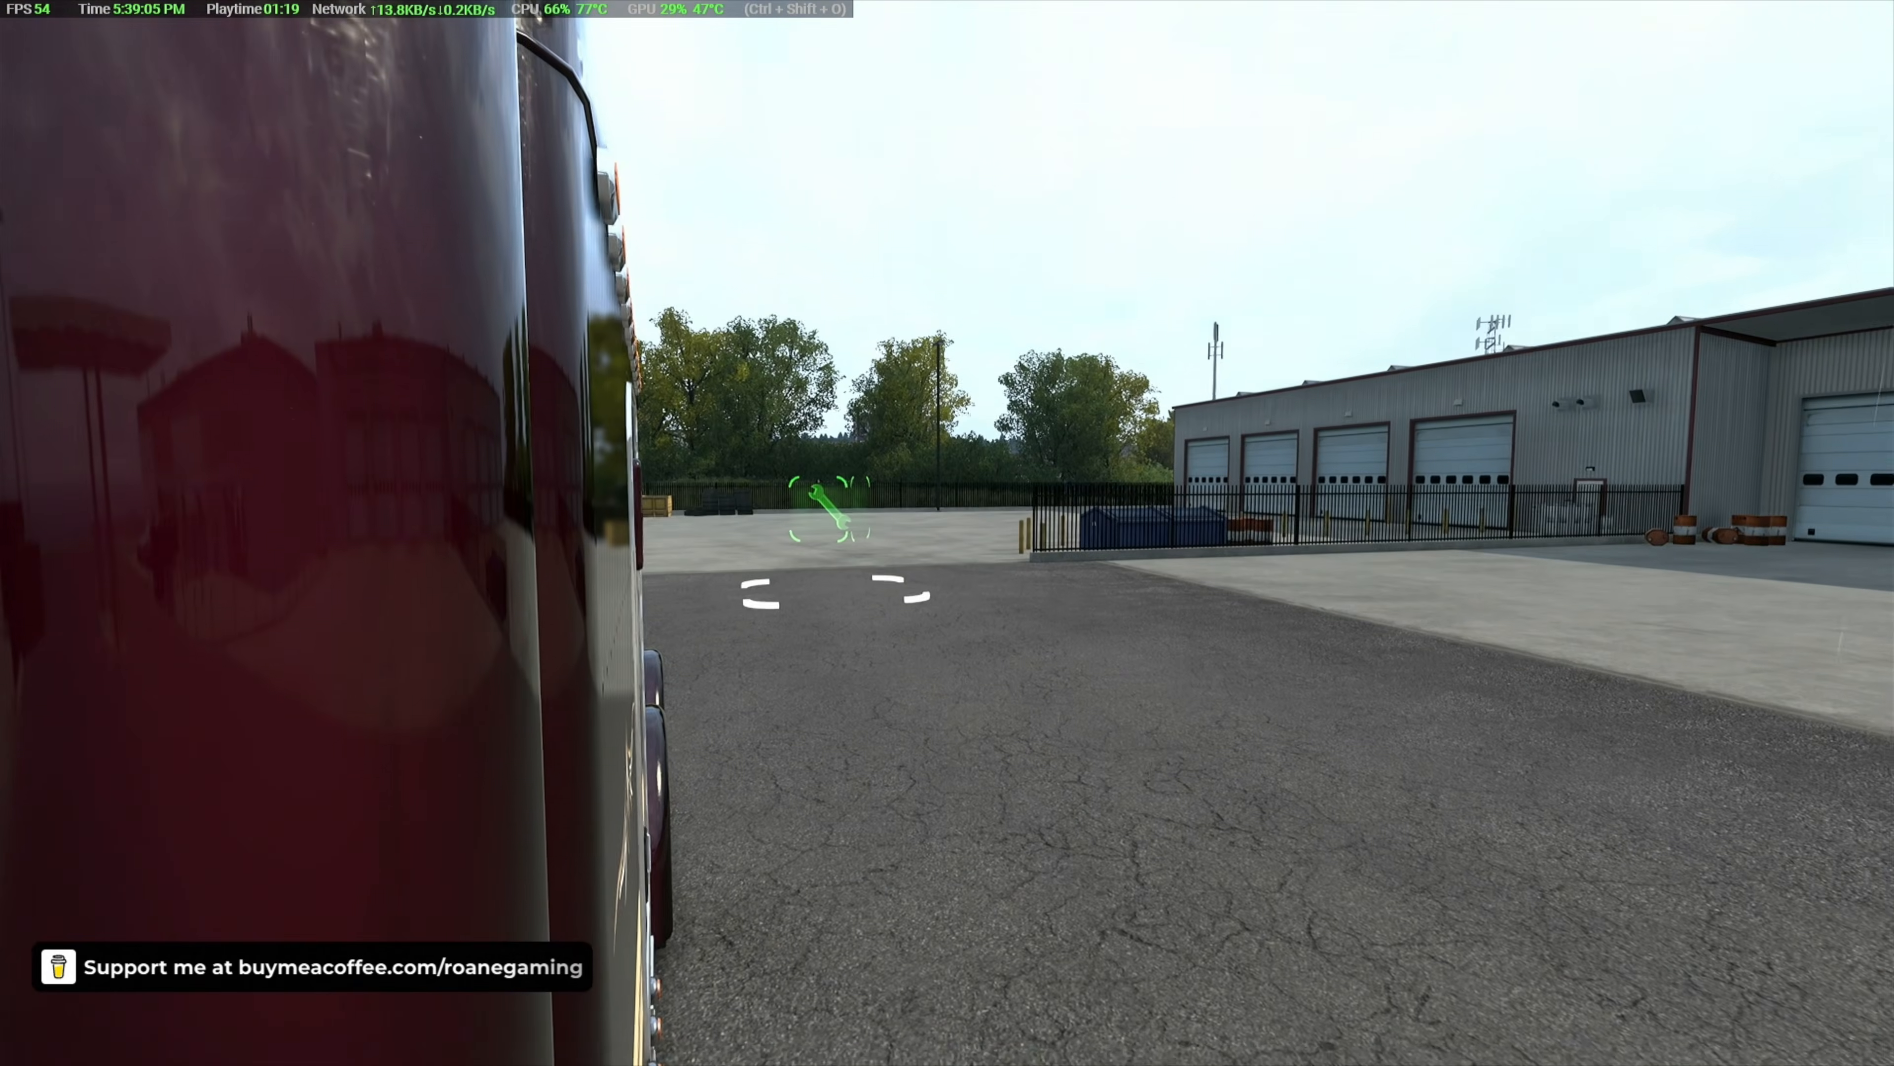